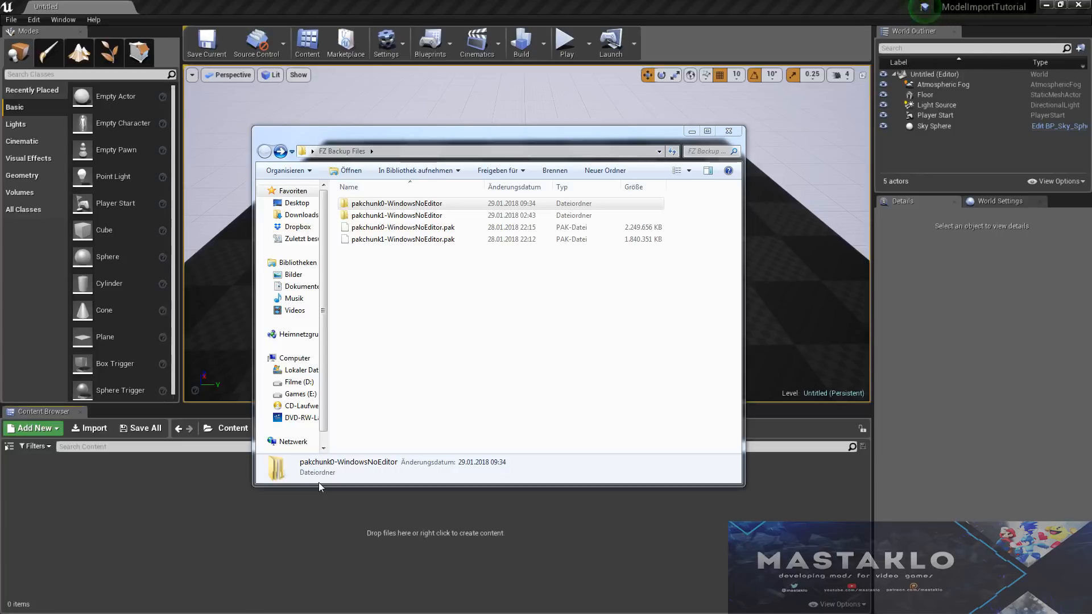
- Open the Mesh folder of Costume01 for character GKS inside pakchunk0-WindowsNoEditor's RED/Content/Chara folder
left_click_drag(530, 138, 528, 158)
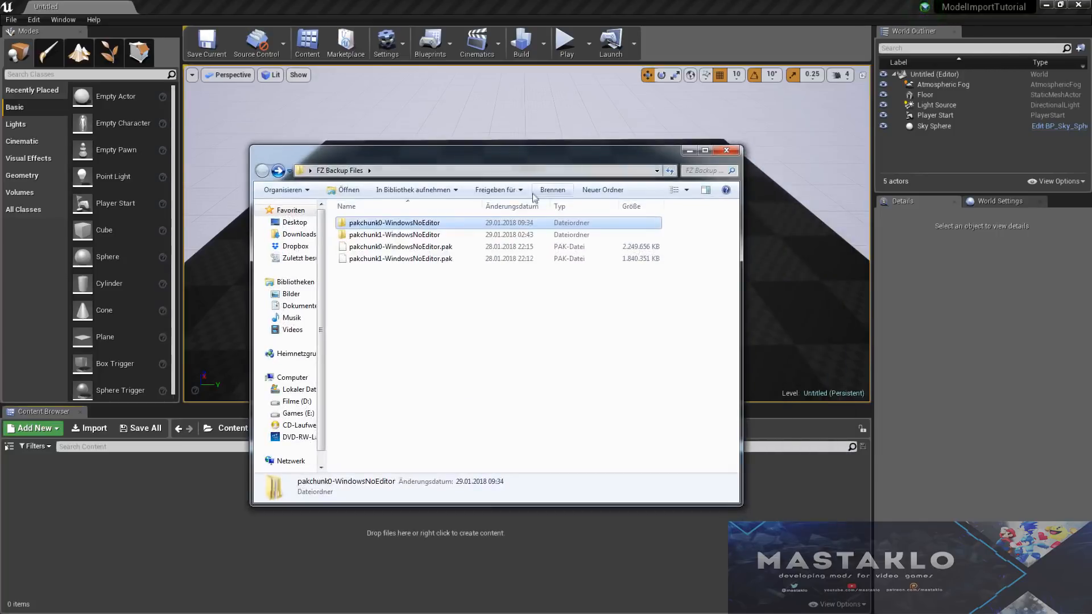
double_click(393, 224)
double_click(393, 224)
double_click(380, 233)
double_click(382, 246)
left_click(427, 317)
type("gks")
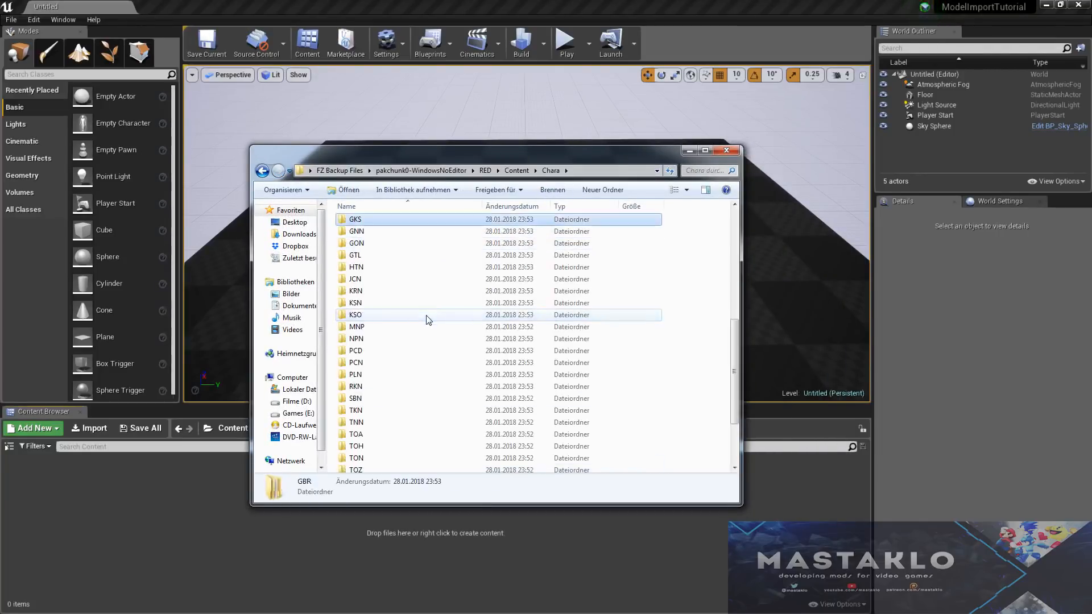
key("Return")
double_click(398, 235)
double_click(375, 249)
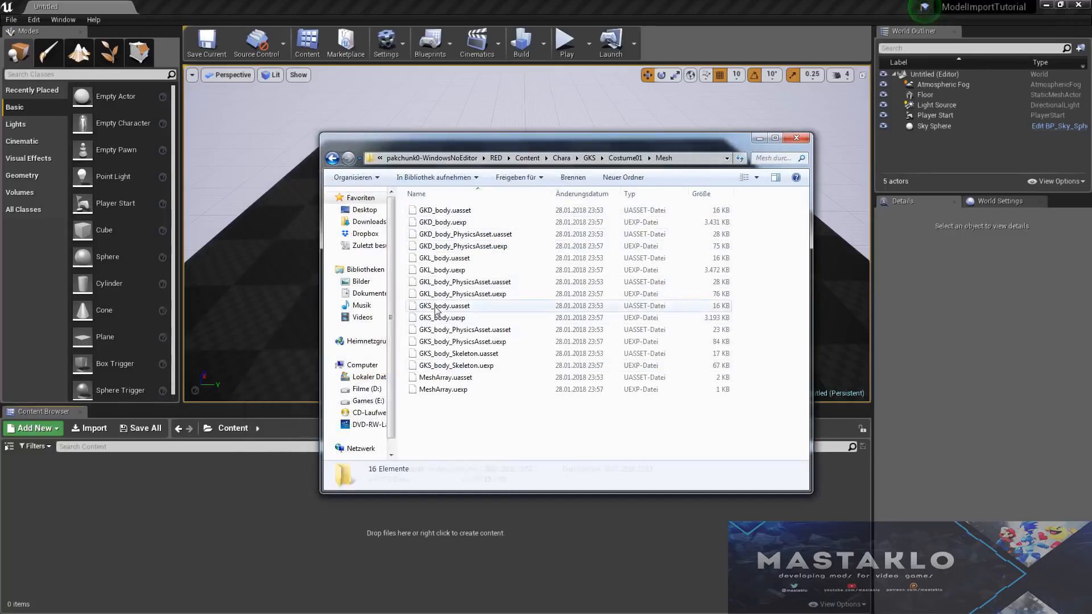
- Clear the old files in umodel_win32 with z.2.Clean Up.bat and copy GKS_body.uasset and GKS_body.uexp into that folder
left_click(437, 311)
left_click(438, 317, "shift")
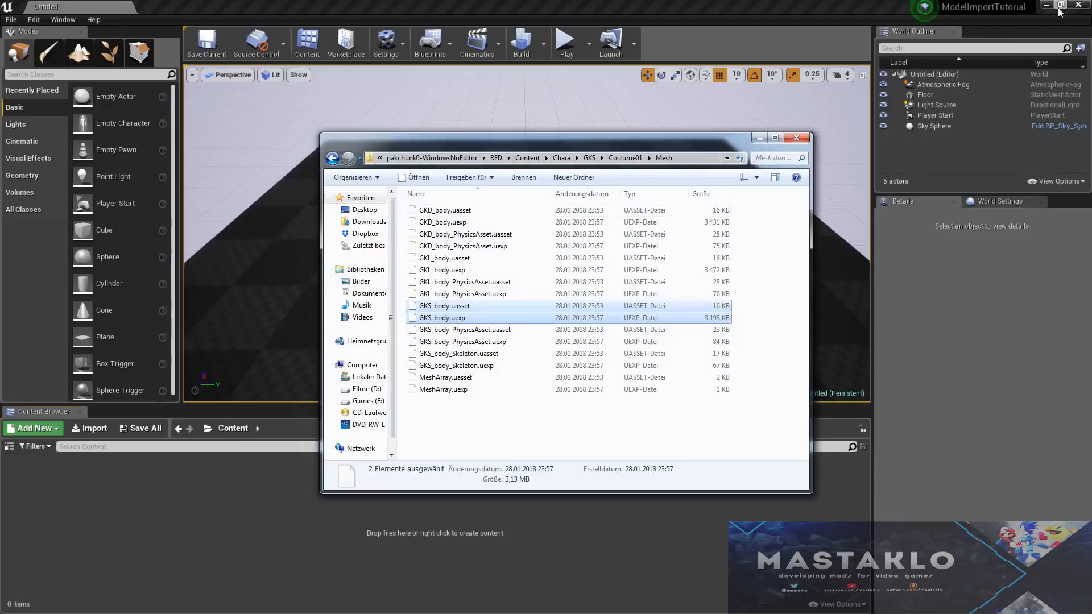
left_click_drag(710, 147, 718, 124)
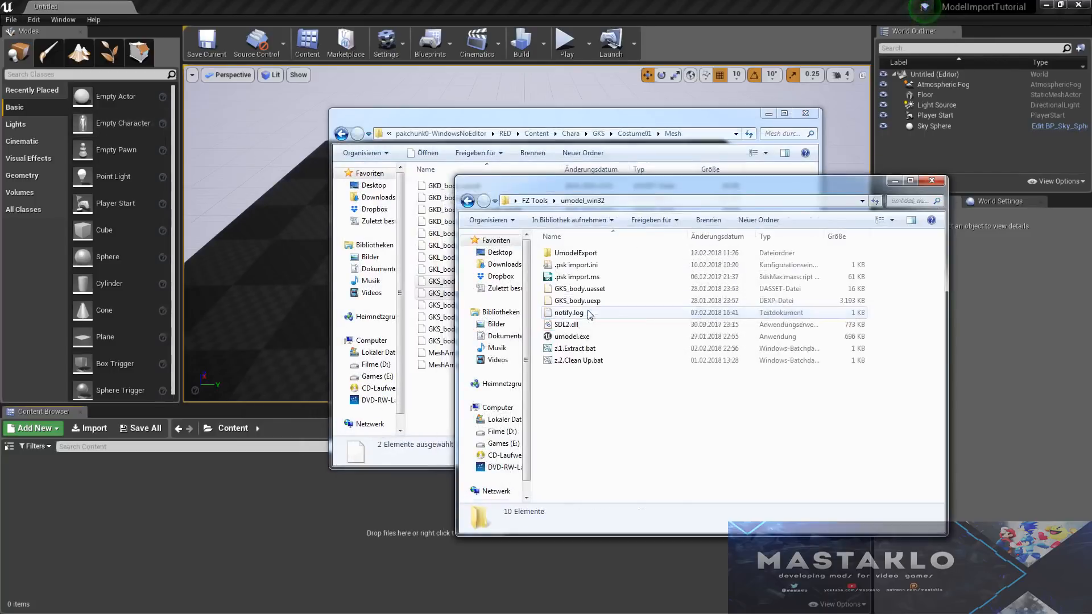
left_click(589, 361)
double_click(588, 362)
key("ctrl+v")
- Extract the model with z.1.Extract.bat and view the resulting GKS_body.psk from UmodelExport in Noesis
double_click(569, 348)
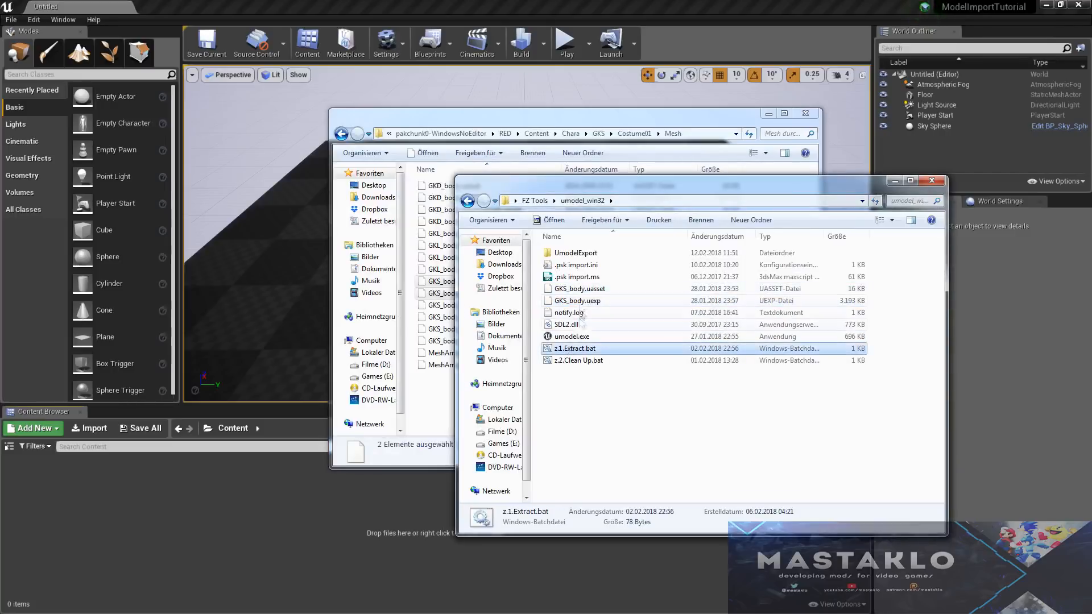
double_click(579, 255)
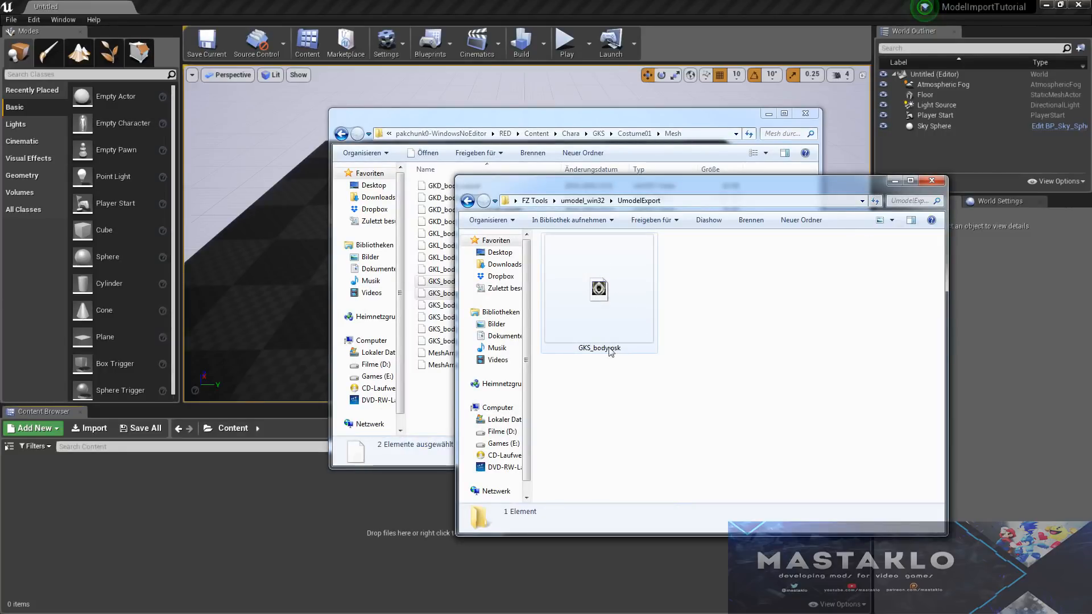
left_click(607, 295)
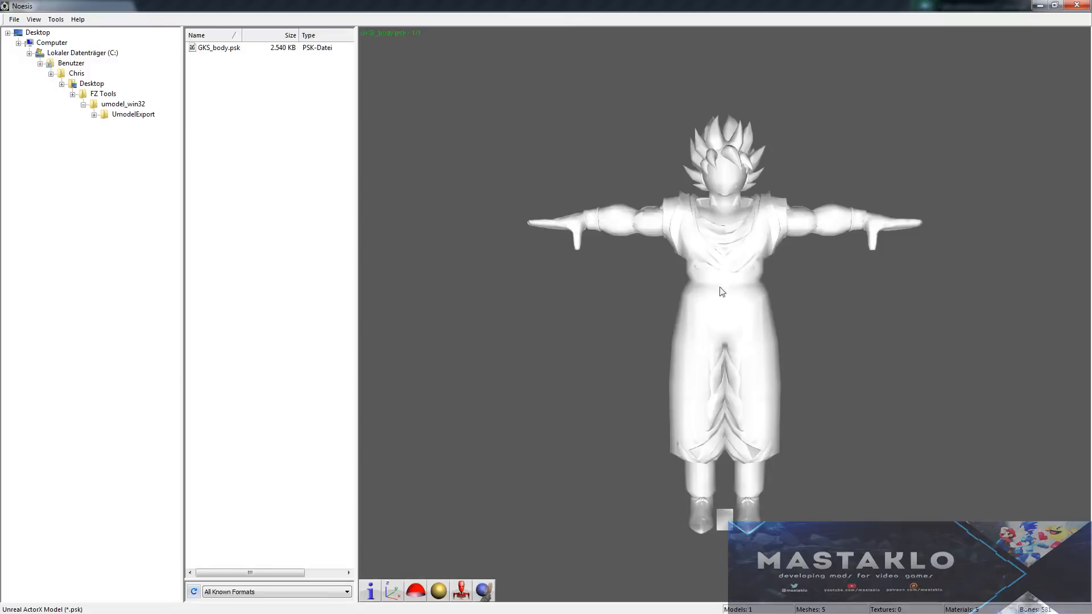
mouse_move(719, 287)
left_mouse_down()
mouse_move(904, 304)
mouse_move(717, 298)
left_mouse_up()
mouse_move(609, 341)
left_mouse_down()
mouse_move(489, 345)
mouse_move(603, 354)
left_mouse_up()
- Export GKS_body.psk as .fbx - Autodesk FBX with the advanced option "-rotate 90 0 0"
left_click(219, 51)
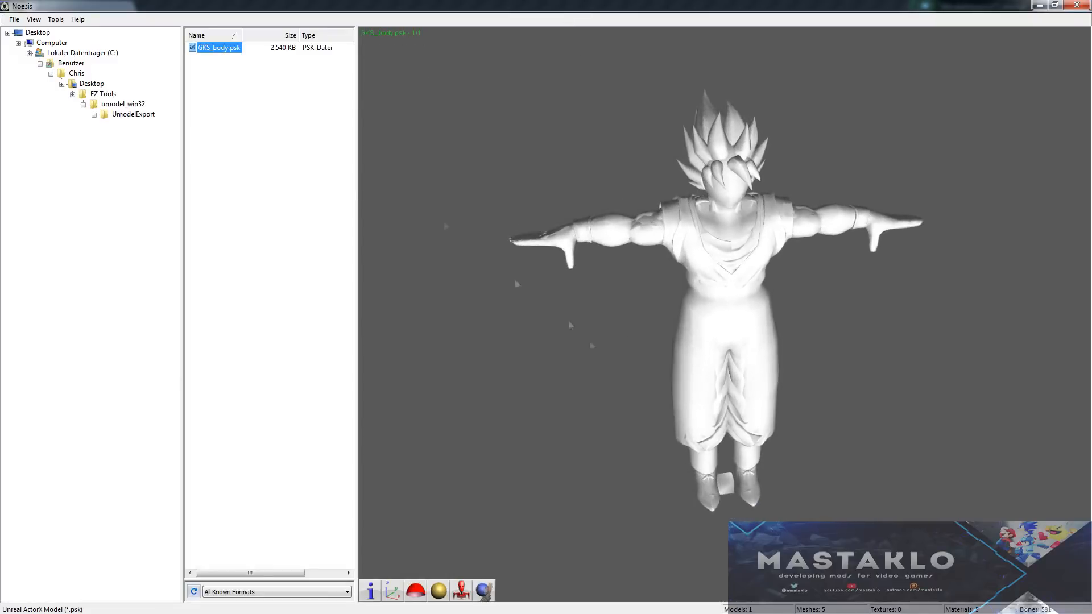
right_click(217, 49)
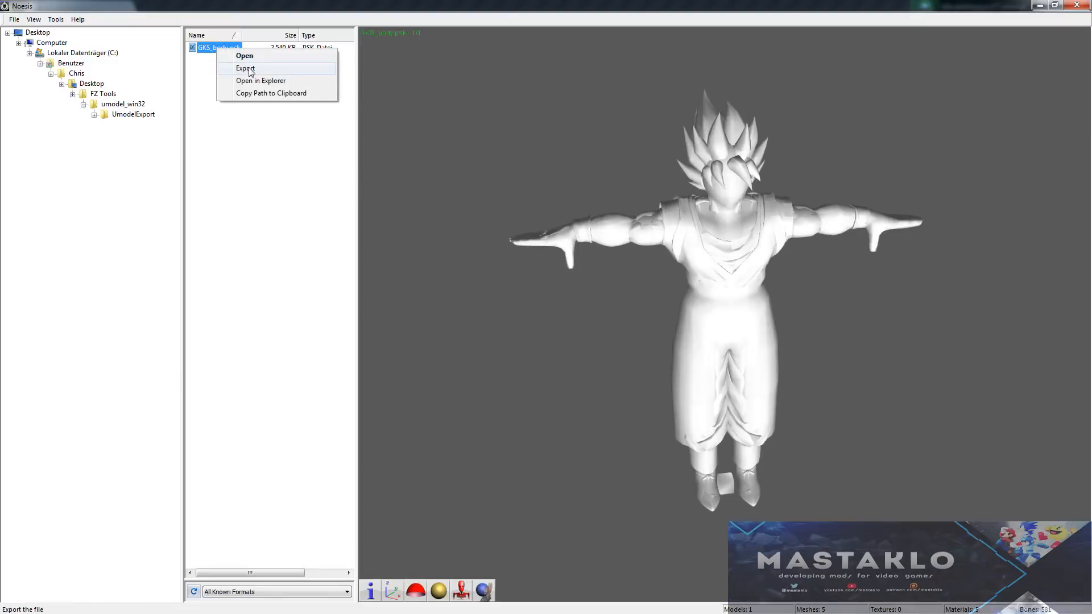
left_click(251, 69)
left_click(471, 252)
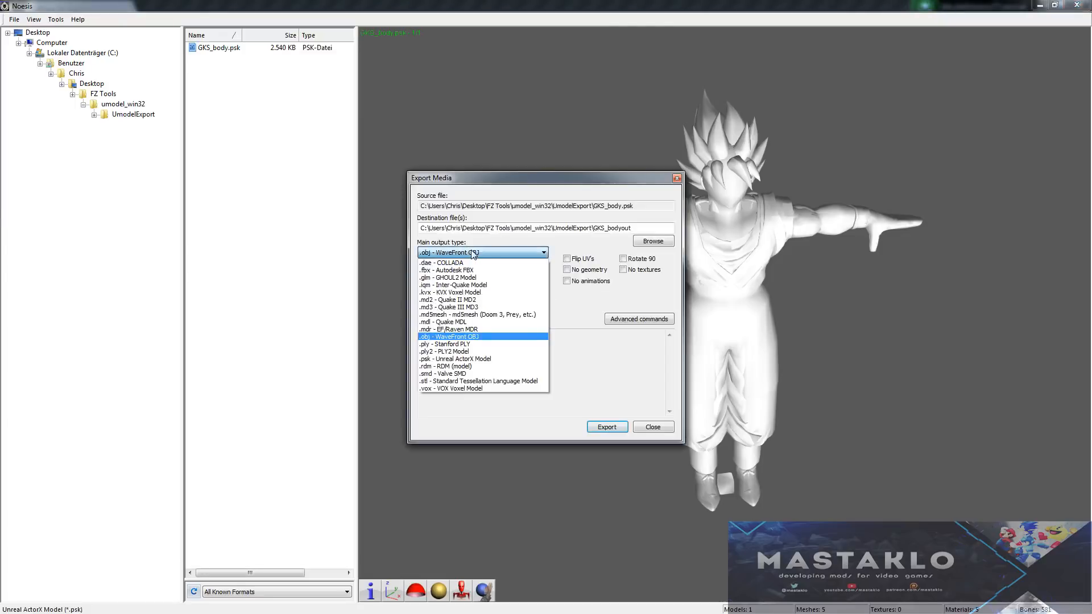
left_click(426, 271)
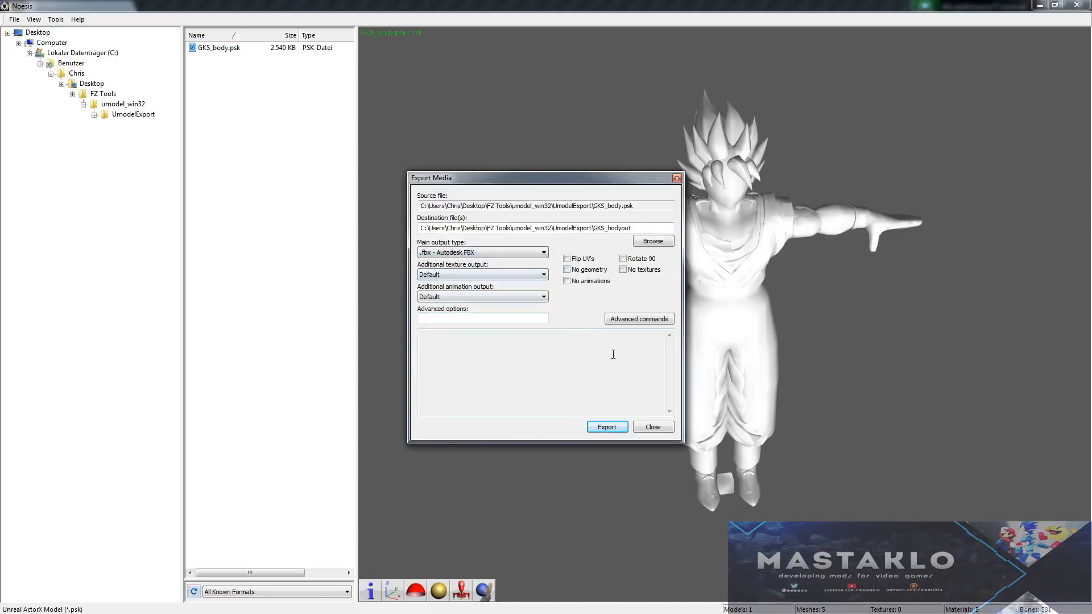
left_click(448, 317)
type("-rotate 90 0 0")
left_click(611, 429)
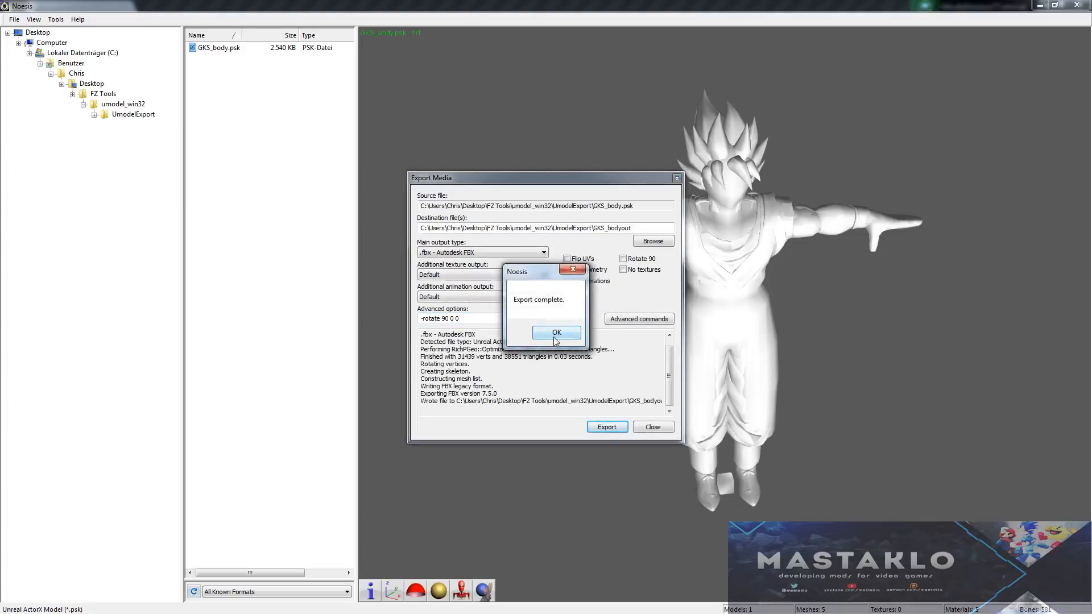
left_click(555, 336)
left_click(654, 430)
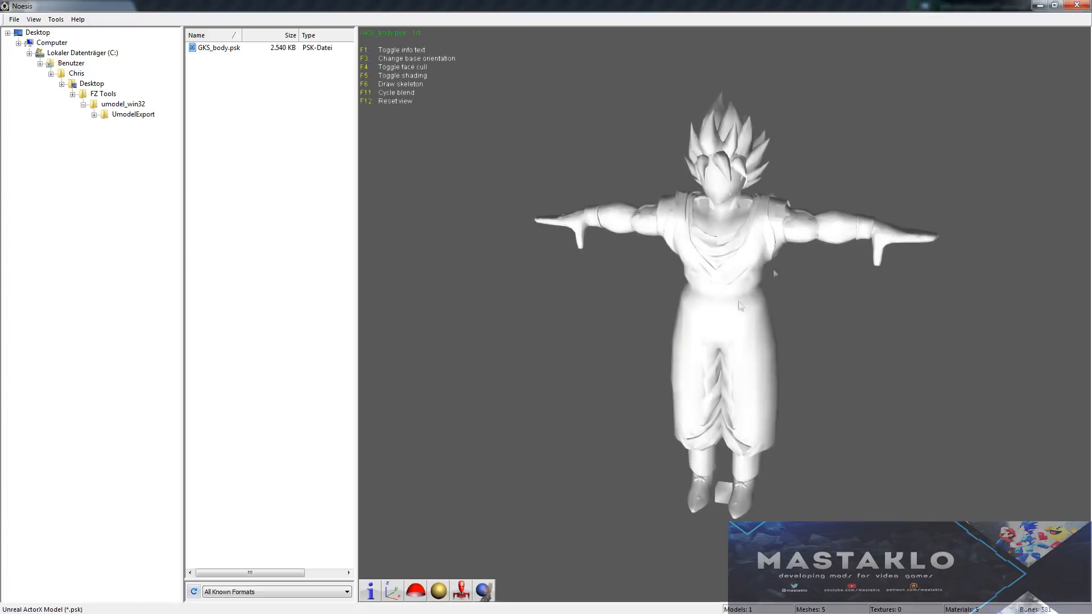
- Close Noesis and arrange a reduced Unreal Editor window so the game's Mesh folder path stays readable above it
left_click(1081, 6)
left_click(722, 350)
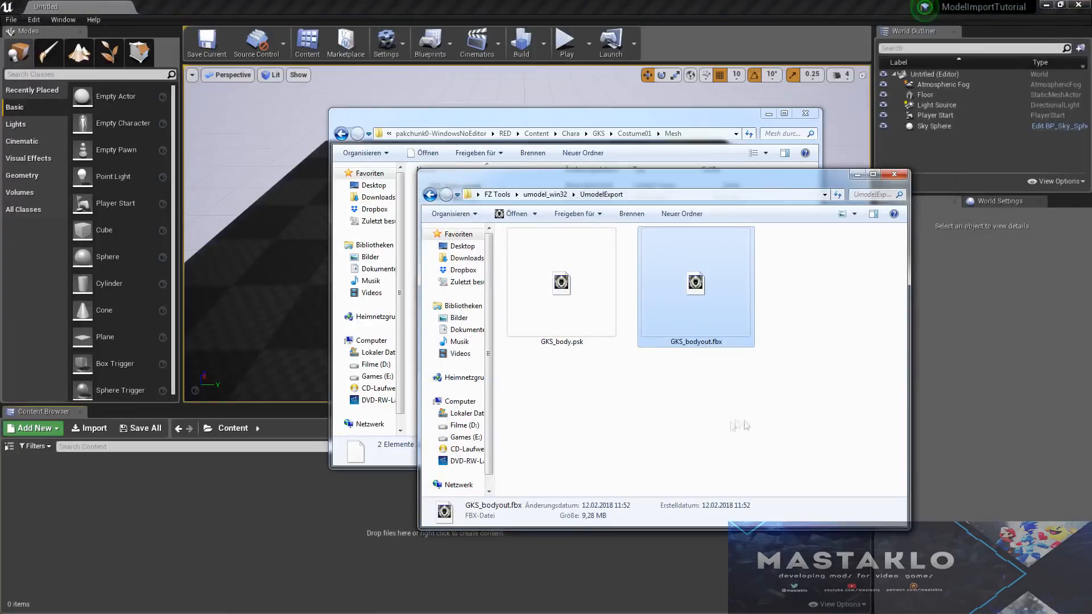
left_click(362, 80)
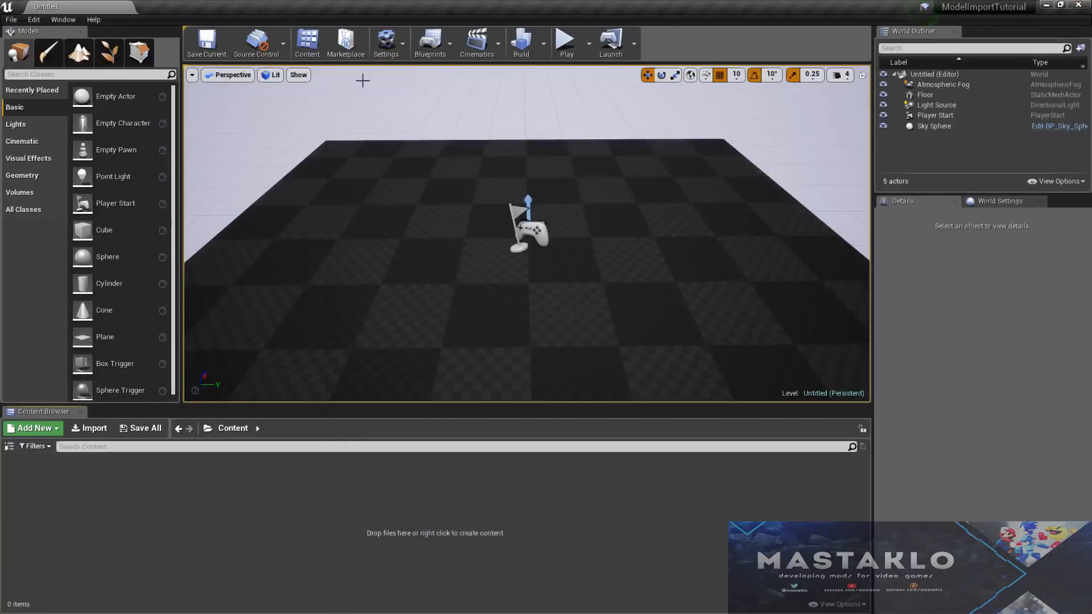
left_click_drag(543, 8, 619, 210)
left_click_drag(620, 118, 540, 50)
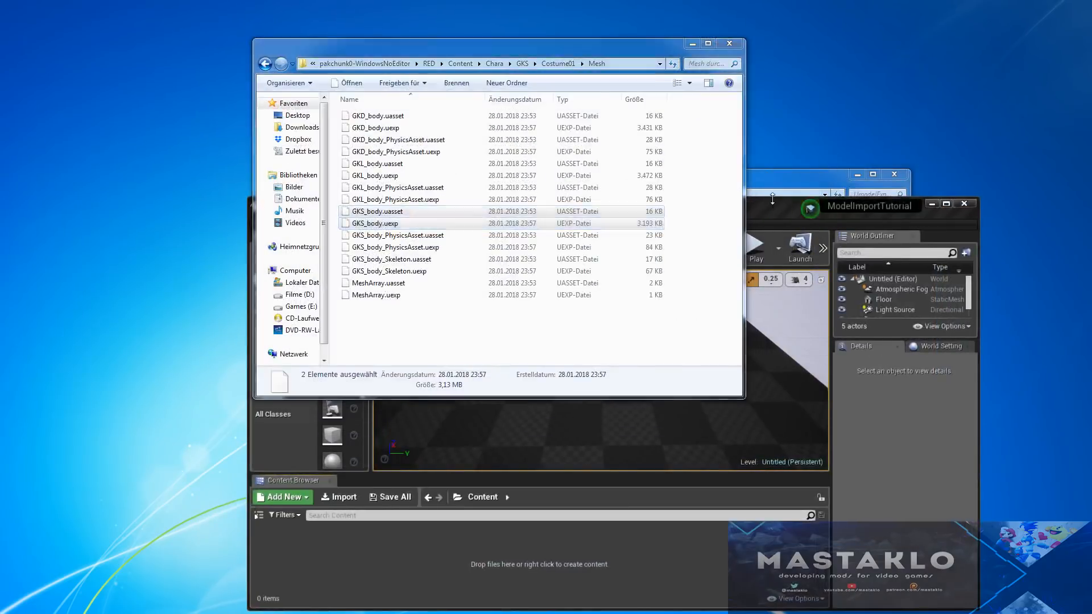
left_click_drag(771, 214, 754, 140)
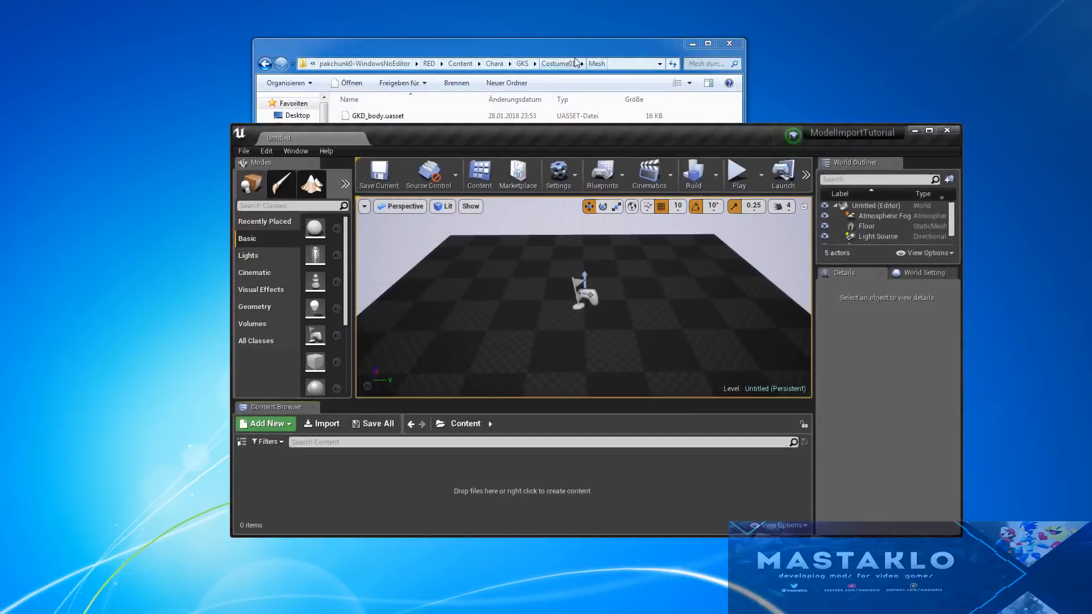
- Create a folder named Chara in the project's Content folder and open it
right_click(373, 503)
left_click(409, 177)
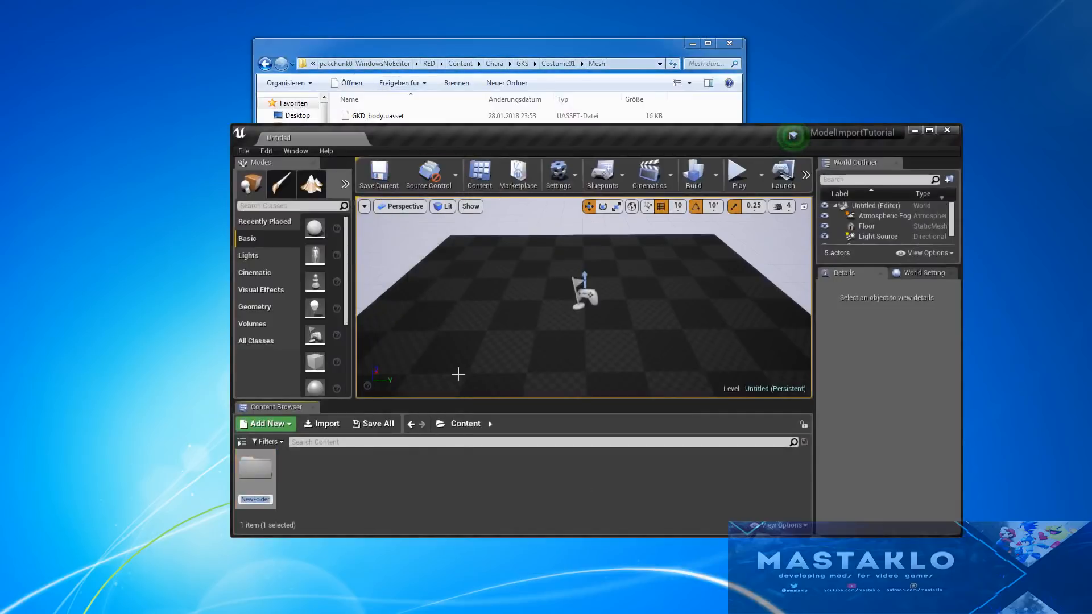
type("Chara")
key("Return")
key("Return")
- Create a folder named GKS inside Chara and open it
right_click(394, 489)
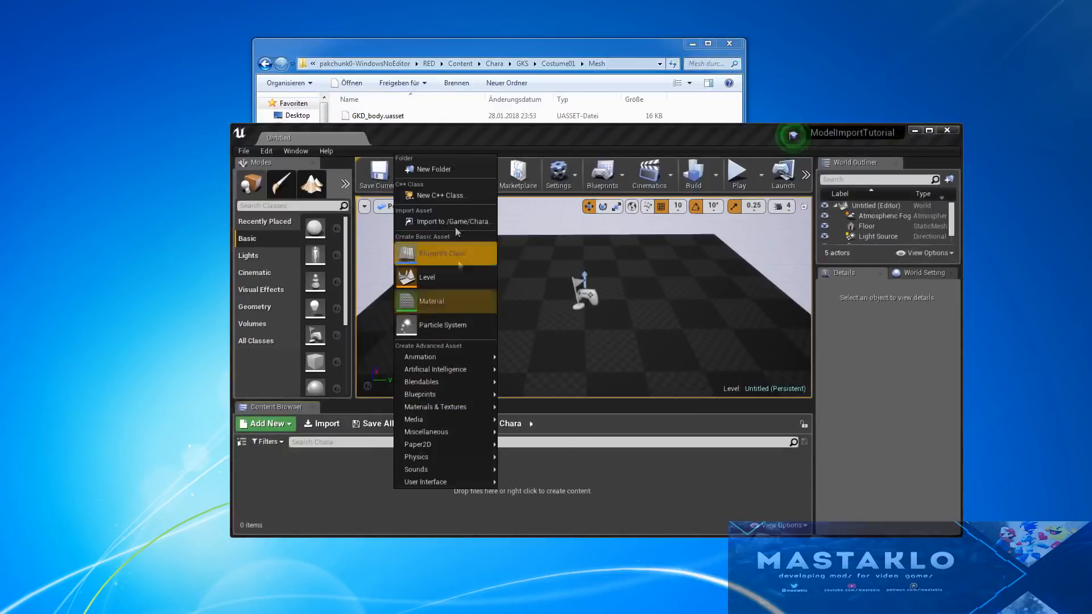
left_click(442, 171)
type("GKS")
key("Return")
key("Return")
- Create a folder named Costume01 inside GKS and open it
right_click(437, 501)
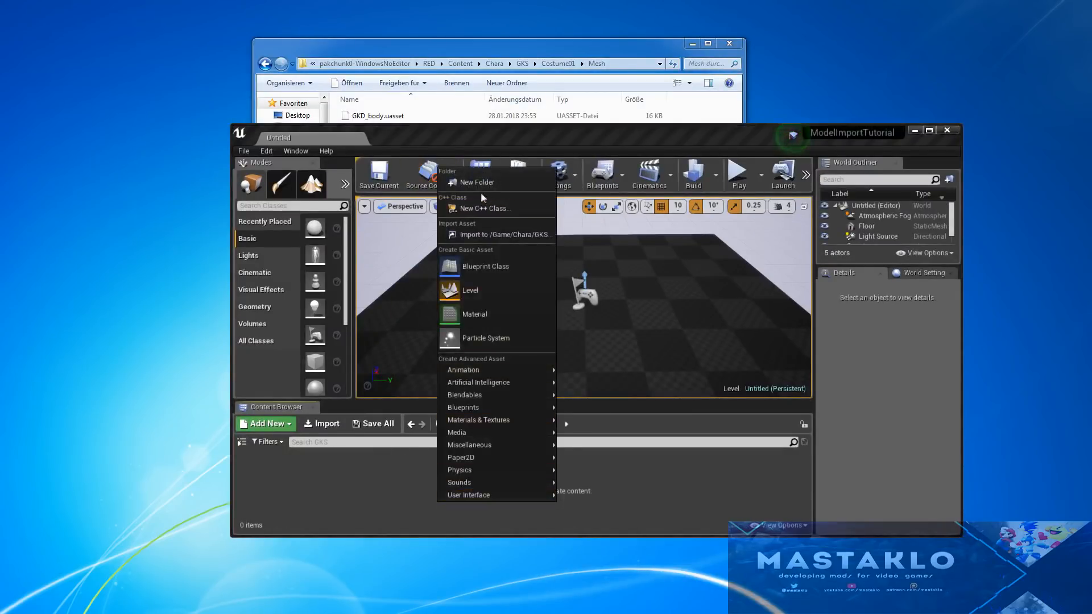
left_click(474, 182)
type("Costume01")
key("Return")
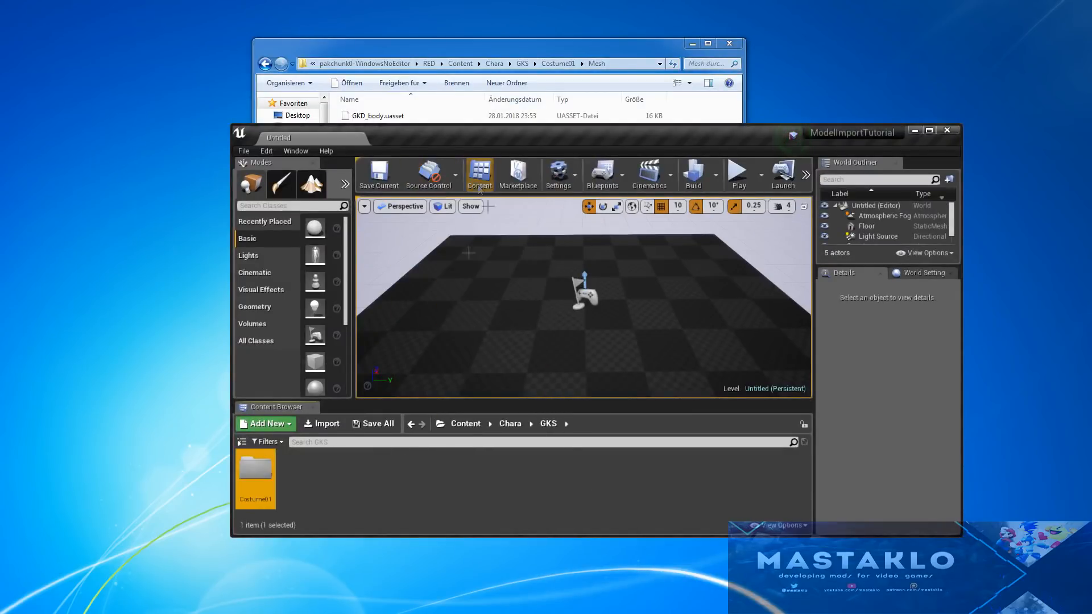
double_click(261, 482)
- Create a folder named Mesh inside Costume01 and open it
right_click(326, 479)
left_click(361, 160)
type("Mes")
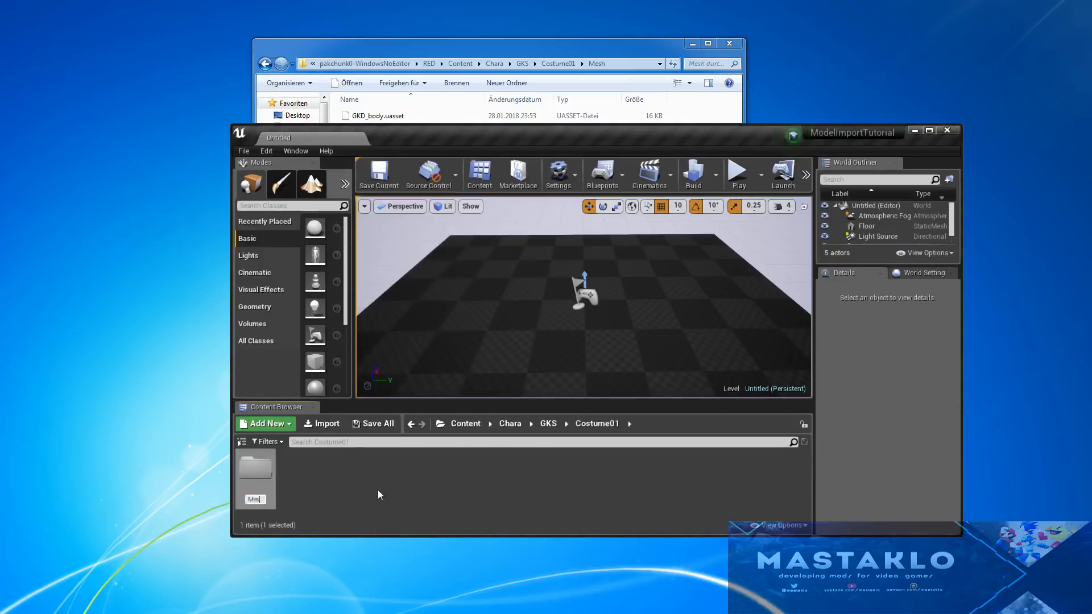
type("h")
key("Return")
key("Return")
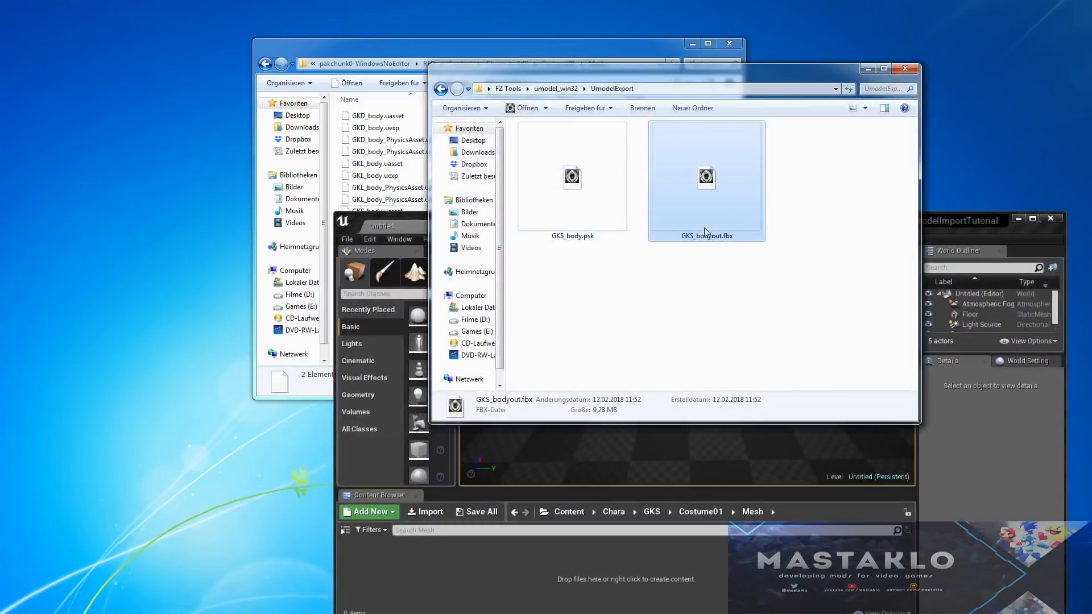
- Import GKS_bodyout.fbx into the project's Mesh folder as a skeletal mesh with Import Materials and Import Textures disabled
left_click_drag(704, 228, 521, 576)
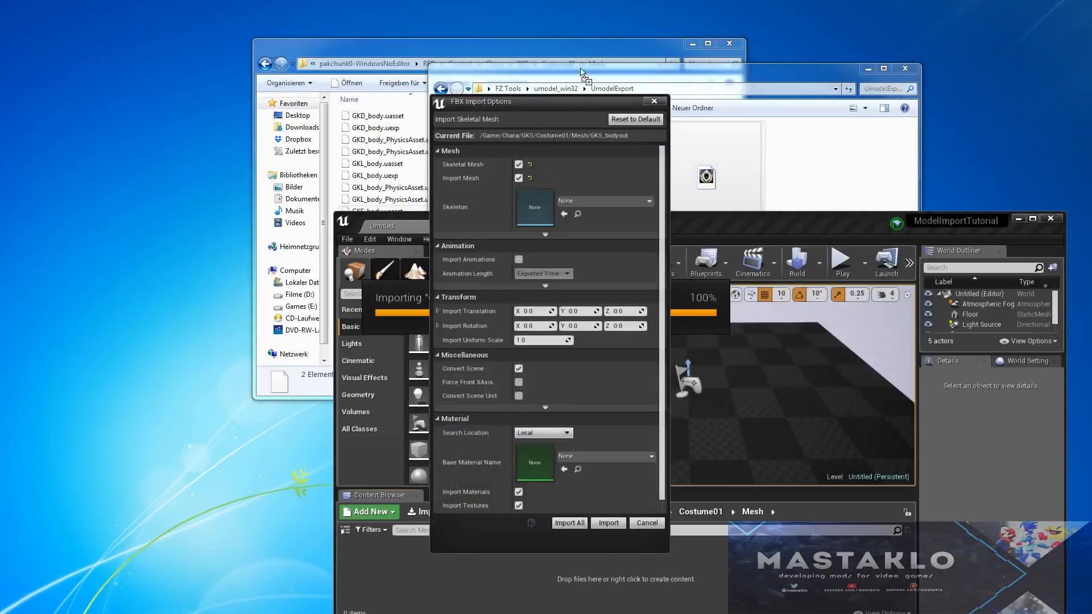
left_click_drag(558, 100, 596, 64)
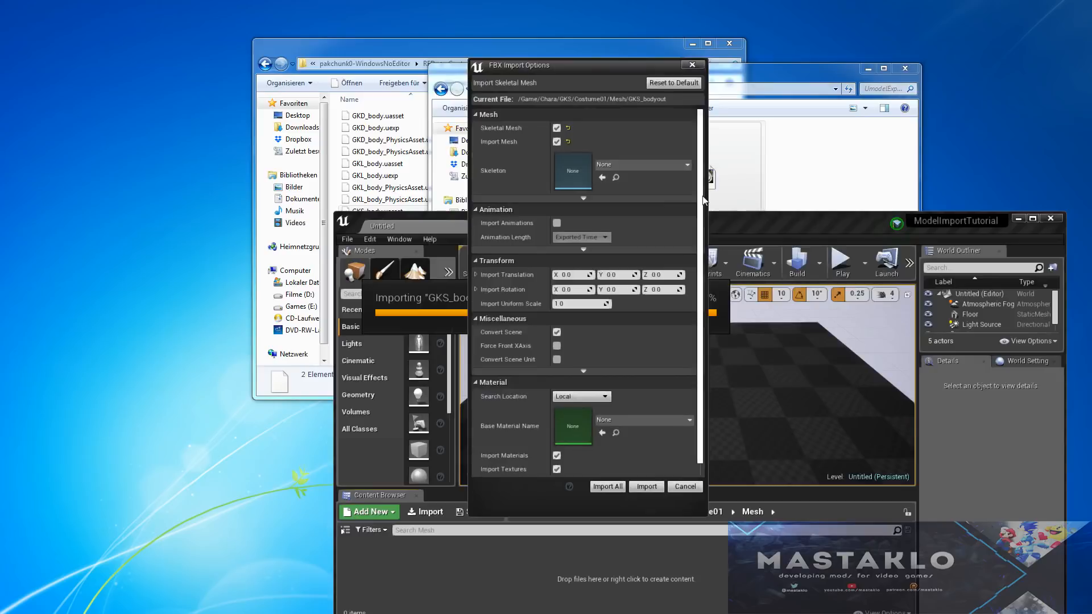
left_click_drag(699, 196, 706, 238)
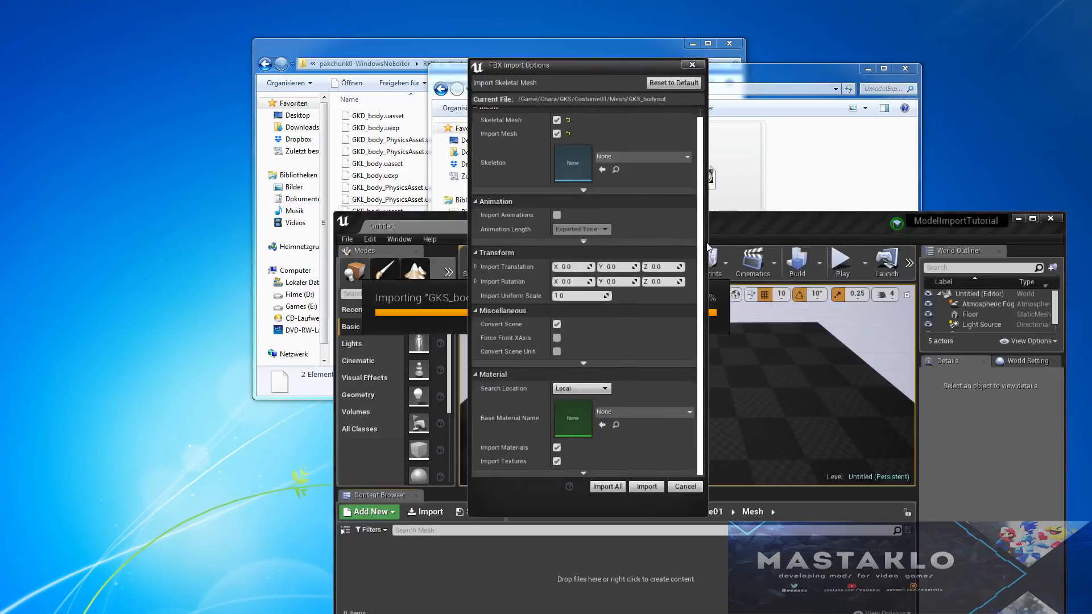
left_click_drag(717, 380, 705, 200)
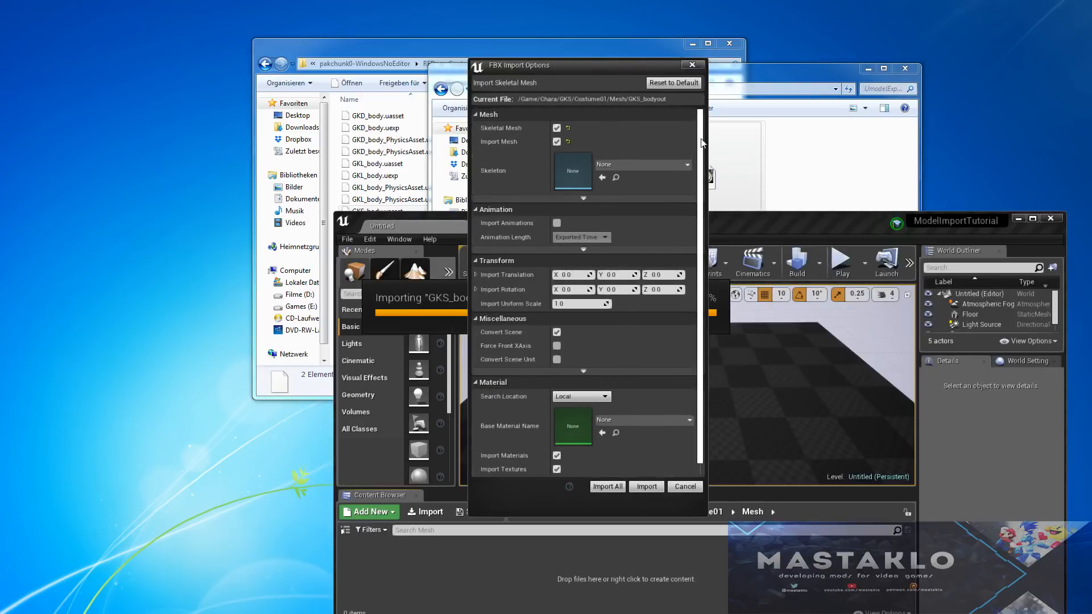
left_click_drag(702, 153, 727, 361)
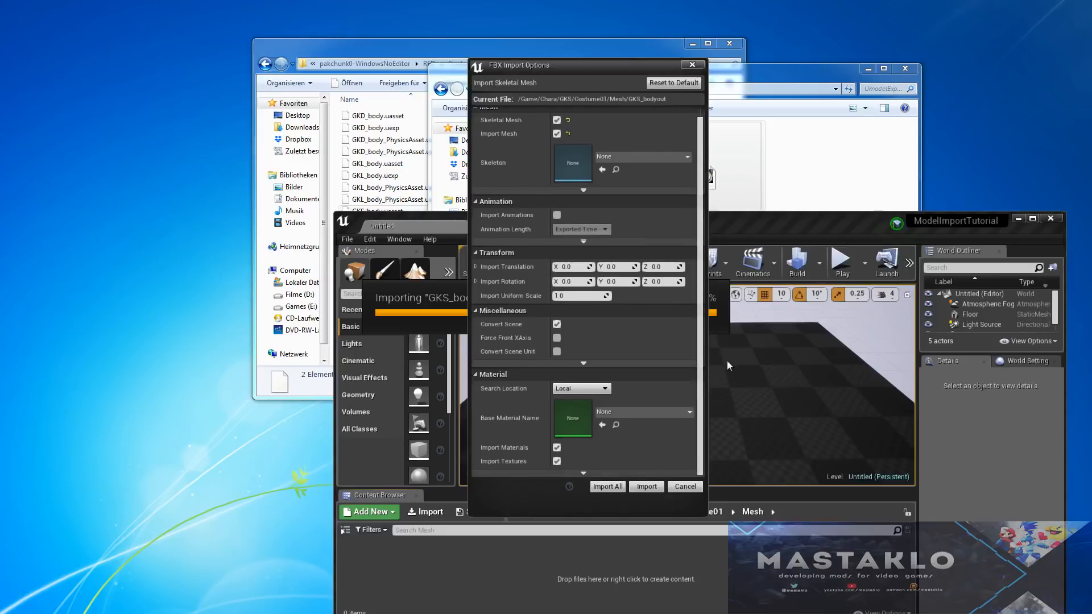
left_click(557, 447)
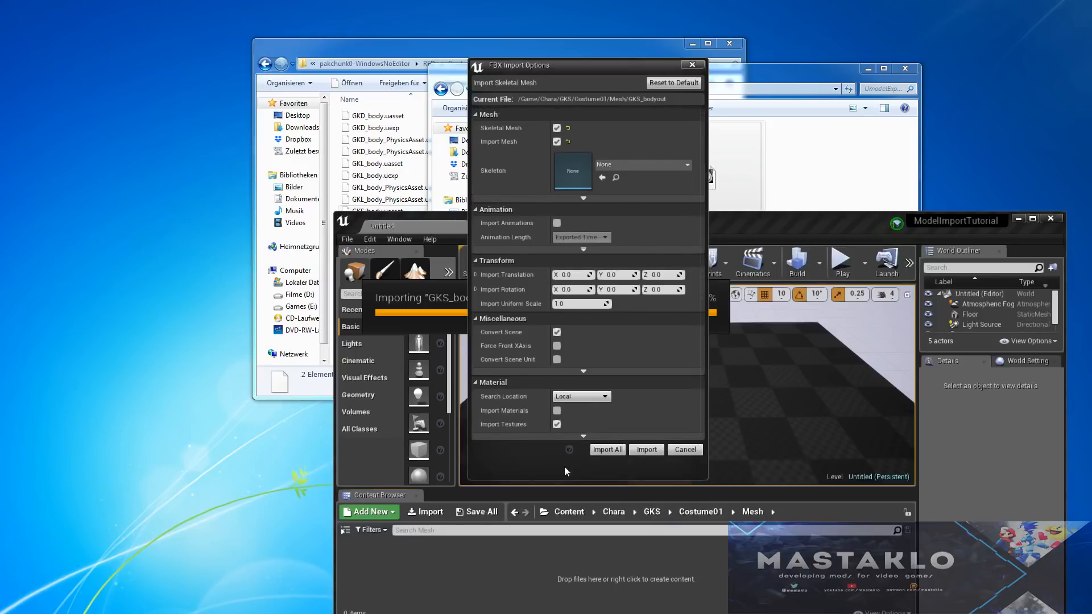
left_click(557, 425)
left_click(606, 451)
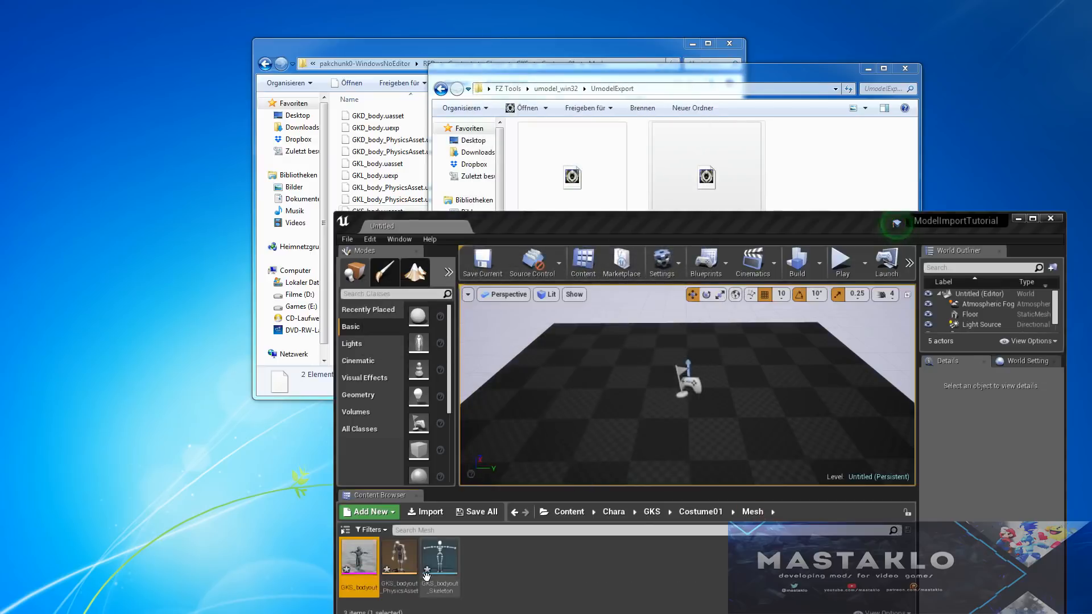
- Look over the imported GKS_bodyout mesh, physics asset and skeleton in the Mesh folder
left_click_drag(674, 226, 677, 196)
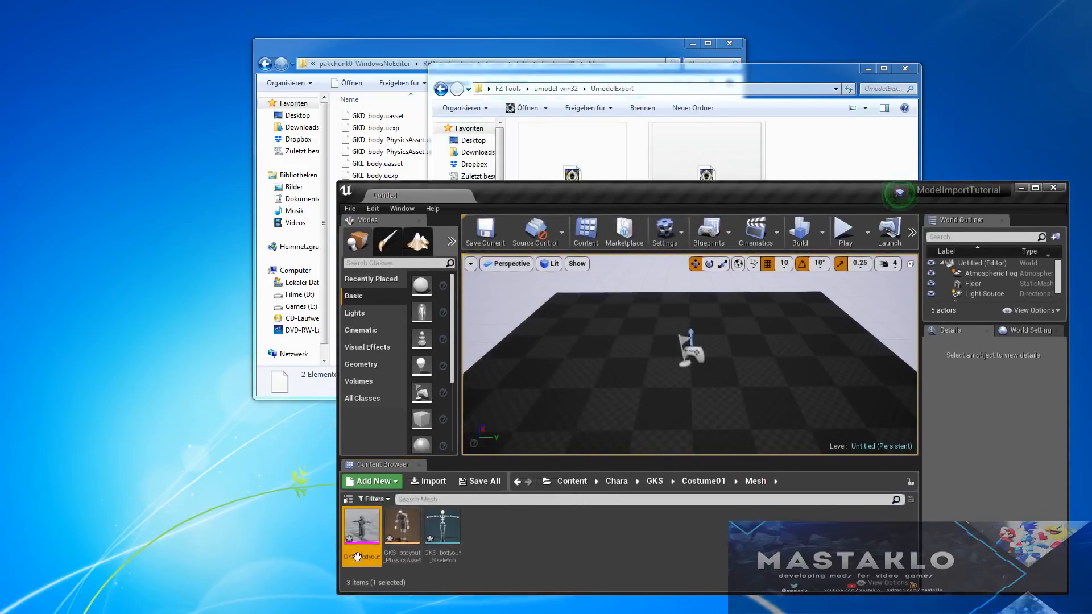
left_click(403, 532)
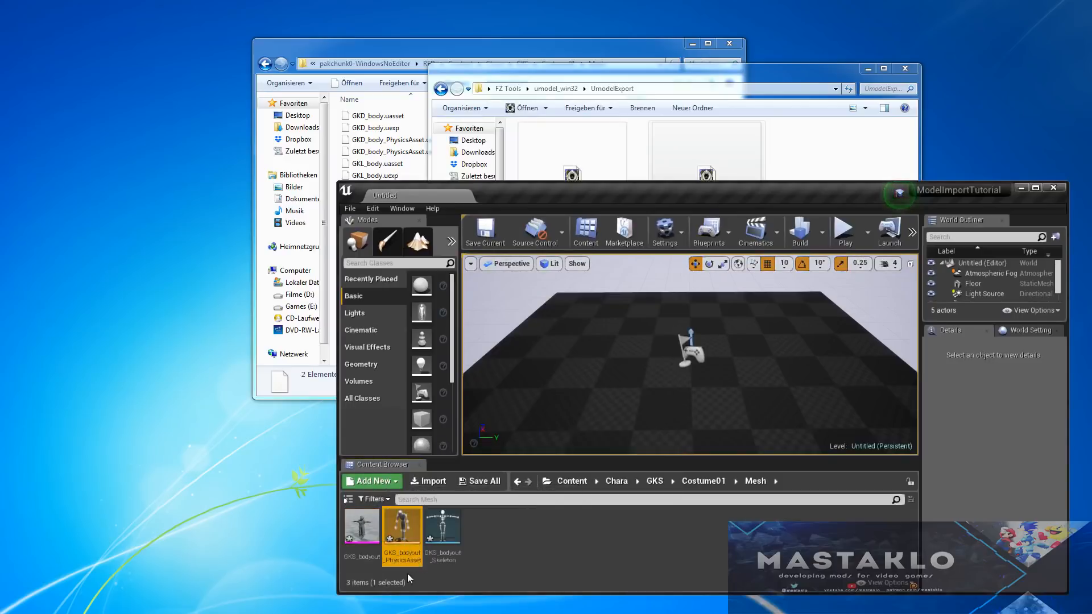
left_click(441, 554)
left_click(554, 556)
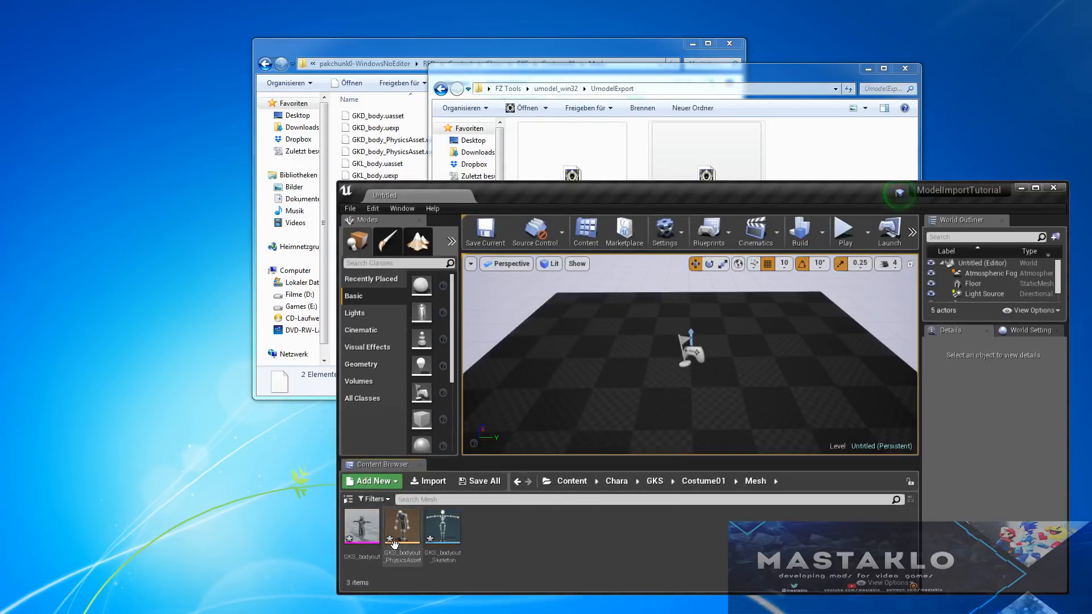
left_click(365, 537)
left_click(500, 543)
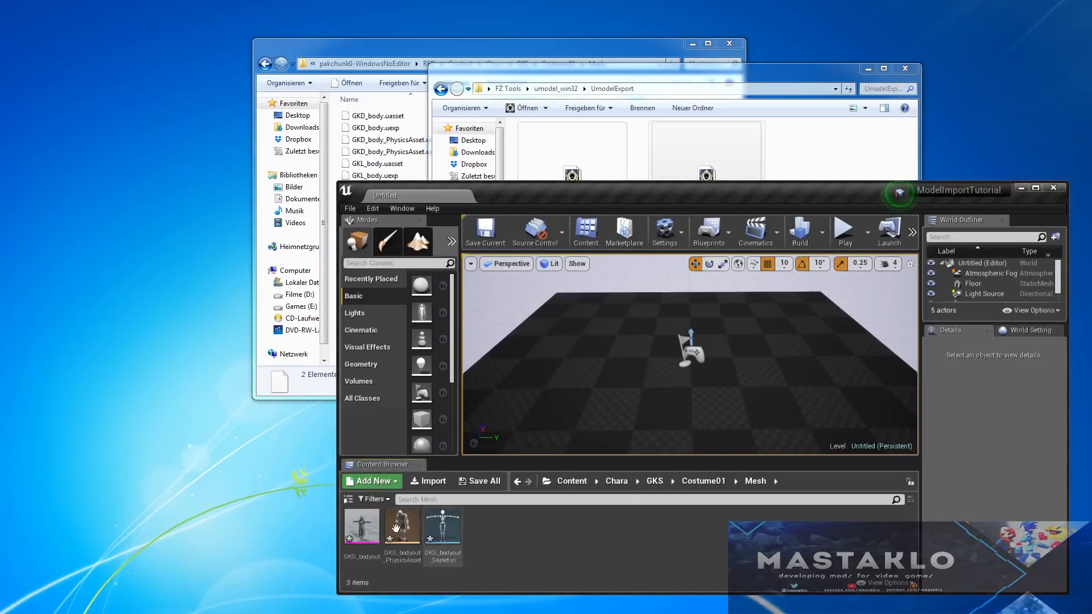
- Open the GKS_bodyout skeletal mesh and look over the character model from the front and from an angle
left_click(362, 530)
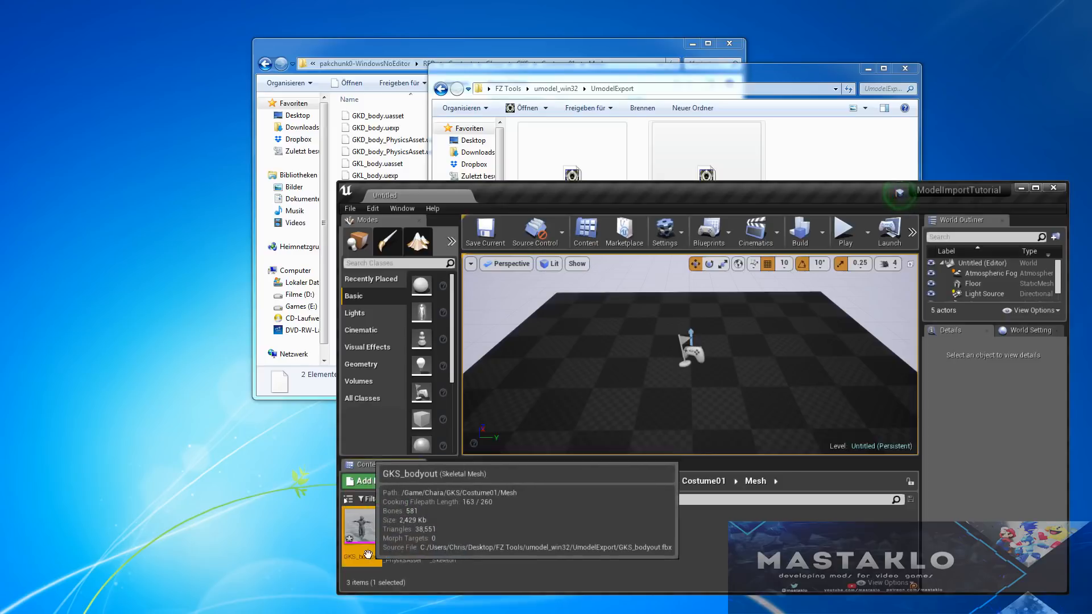
double_click(358, 524)
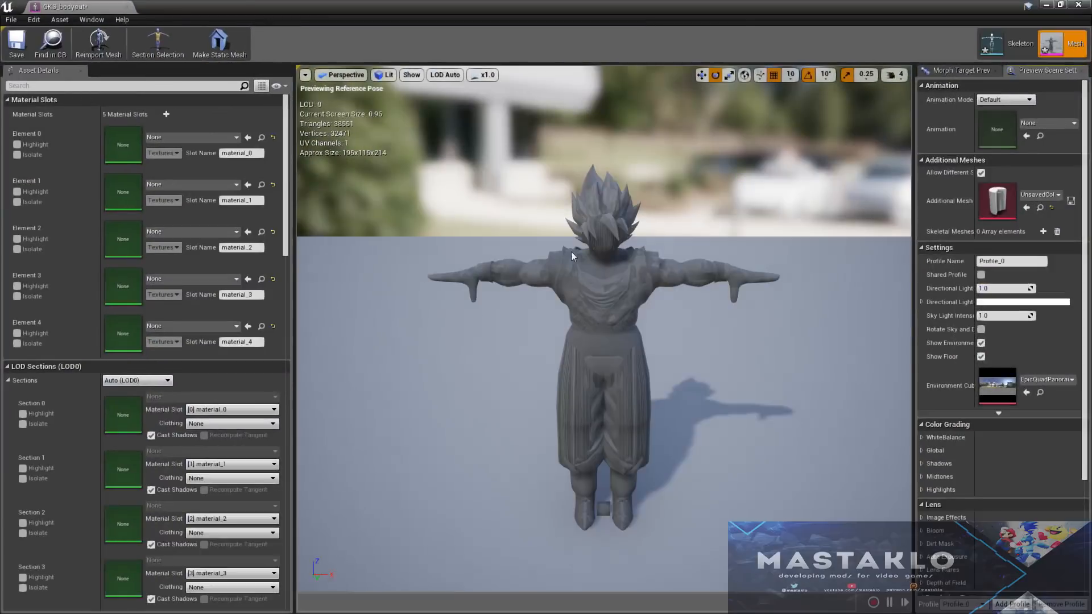
left_click_drag(590, 271, 665, 256)
middle_click_drag(666, 256, 603, 266)
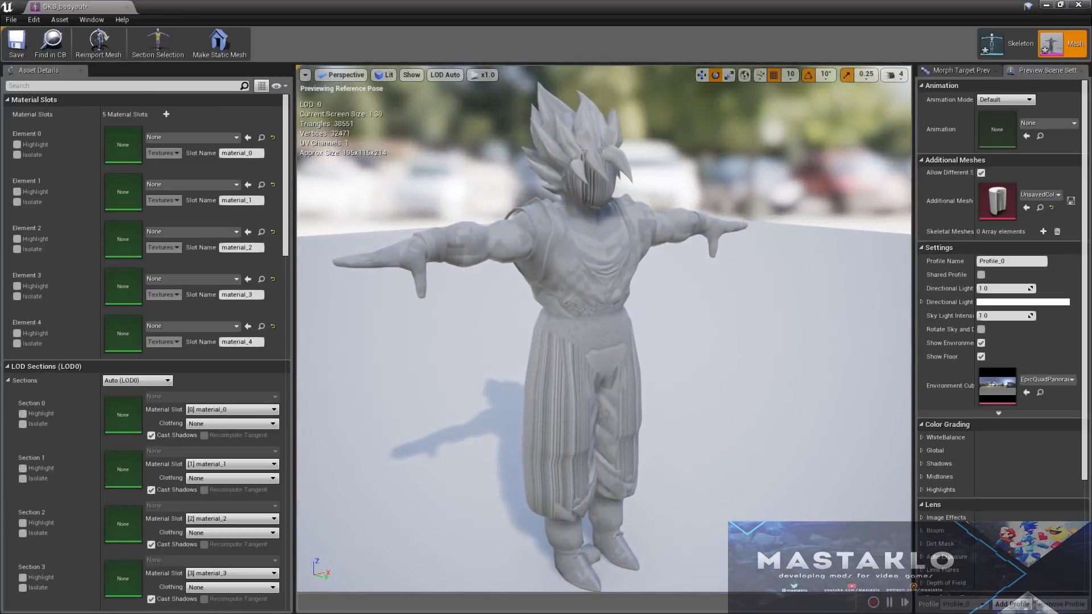
mouse_move(603, 267)
left_mouse_down()
mouse_move(603, 209)
mouse_move(612, 251)
mouse_move(609, 215)
mouse_move(592, 266)
left_mouse_up()
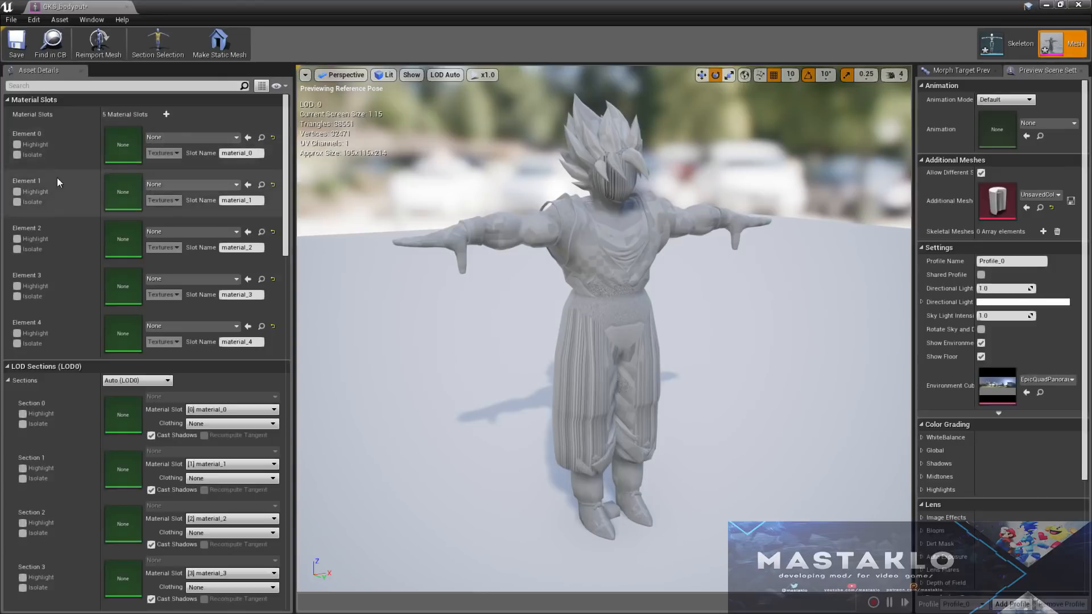
- Isolate material Element 0 and examine which part of the character it covers
left_click(35, 155)
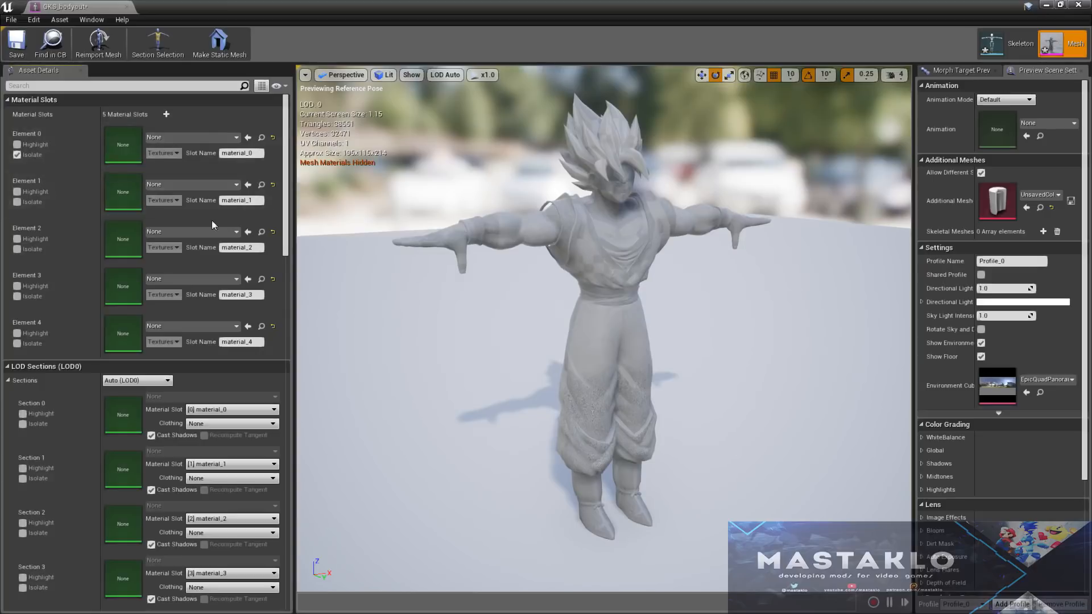
left_click_drag(679, 284, 655, 244)
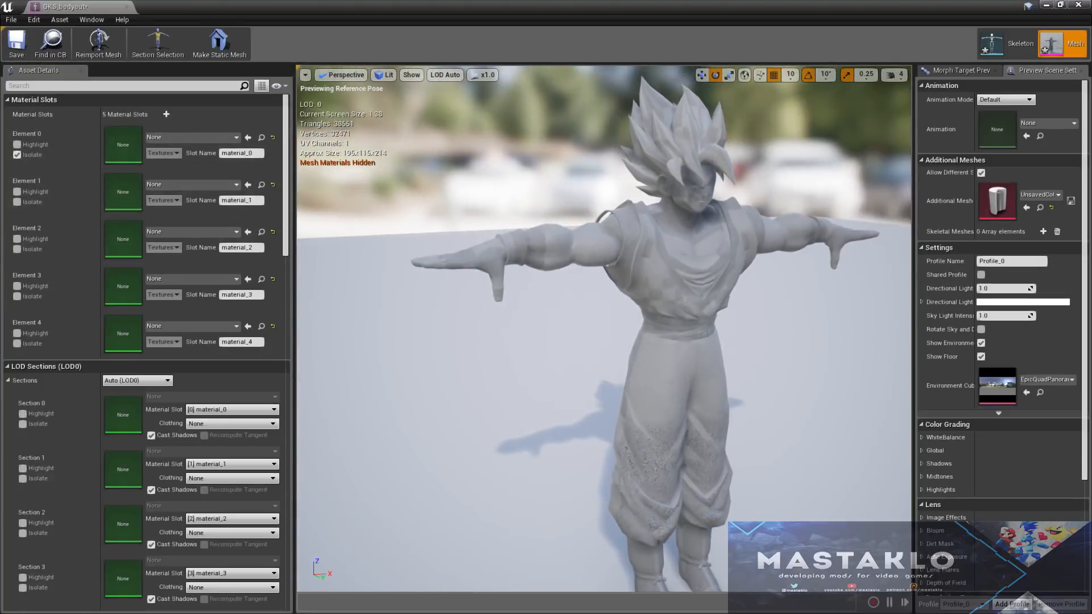
right_click_drag(626, 296, 574, 296)
key("d")
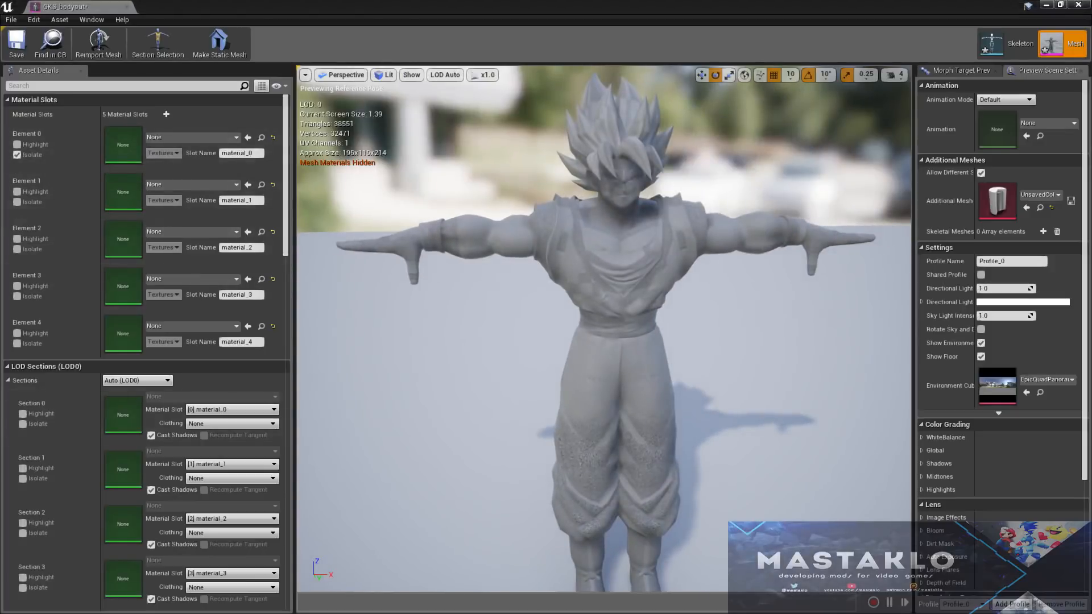
- Write the heading "5 Elements" and below it the line "0 Player Model" in a blank Notepad note
left_click_drag(0, 88, 542, 150)
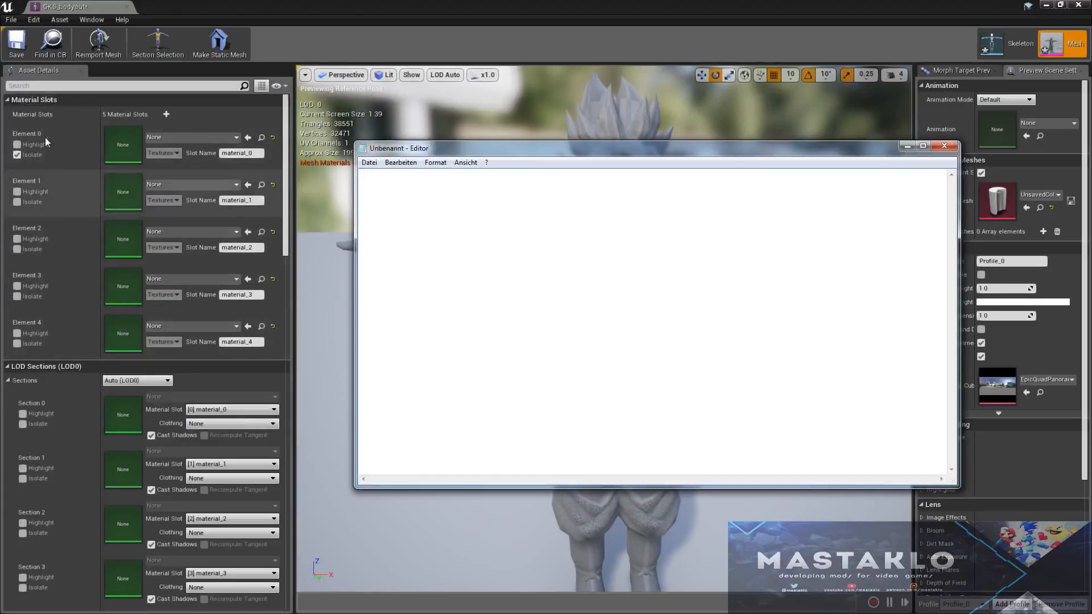
type("5 Ele")
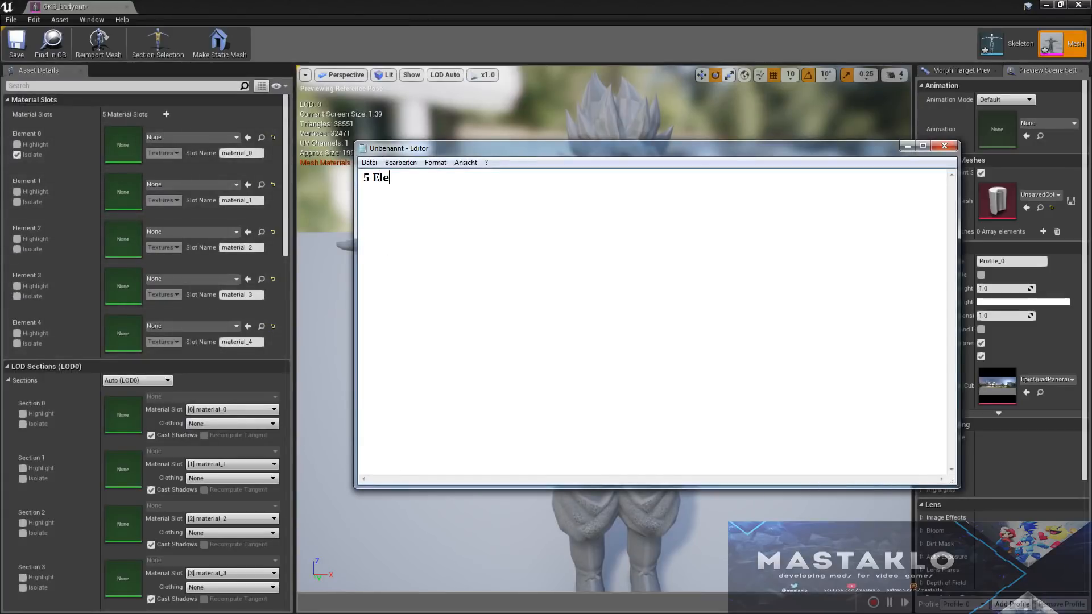
type("ments")
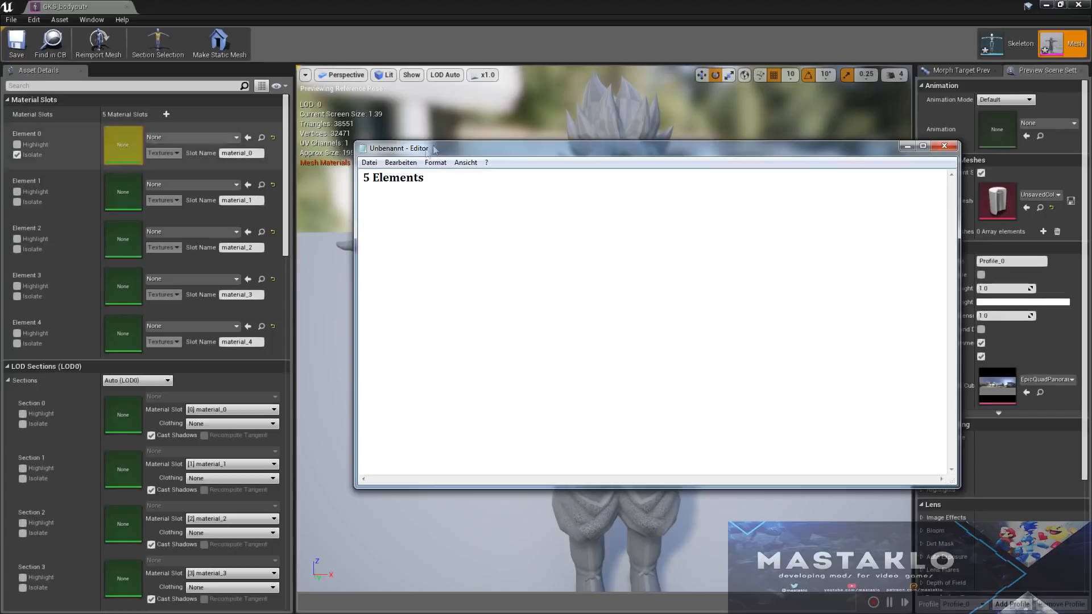
left_click_drag(483, 149, 597, 441)
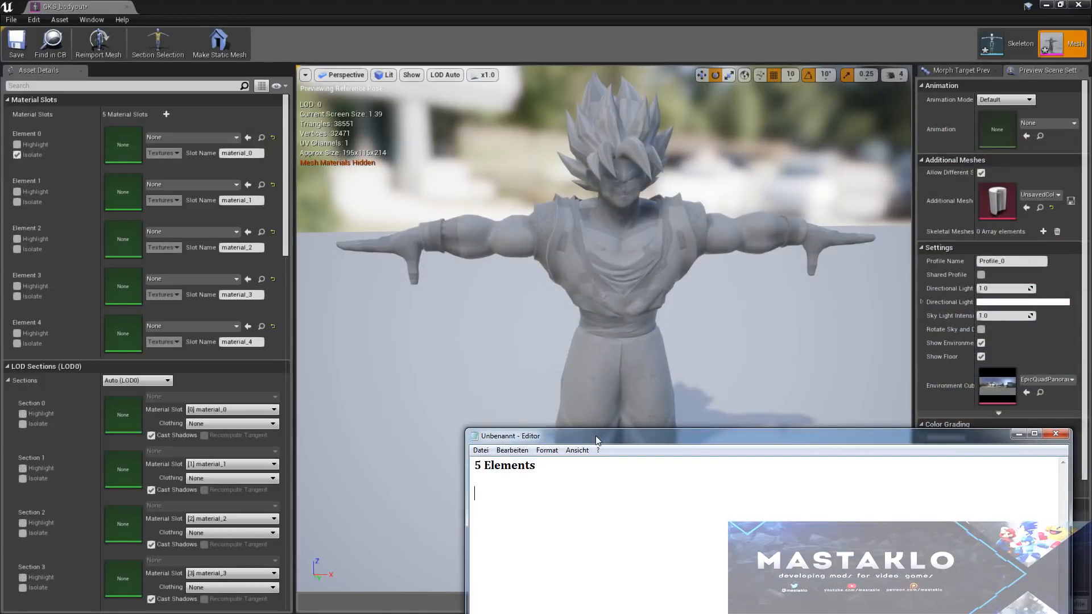
left_click_drag(596, 436, 479, 176)
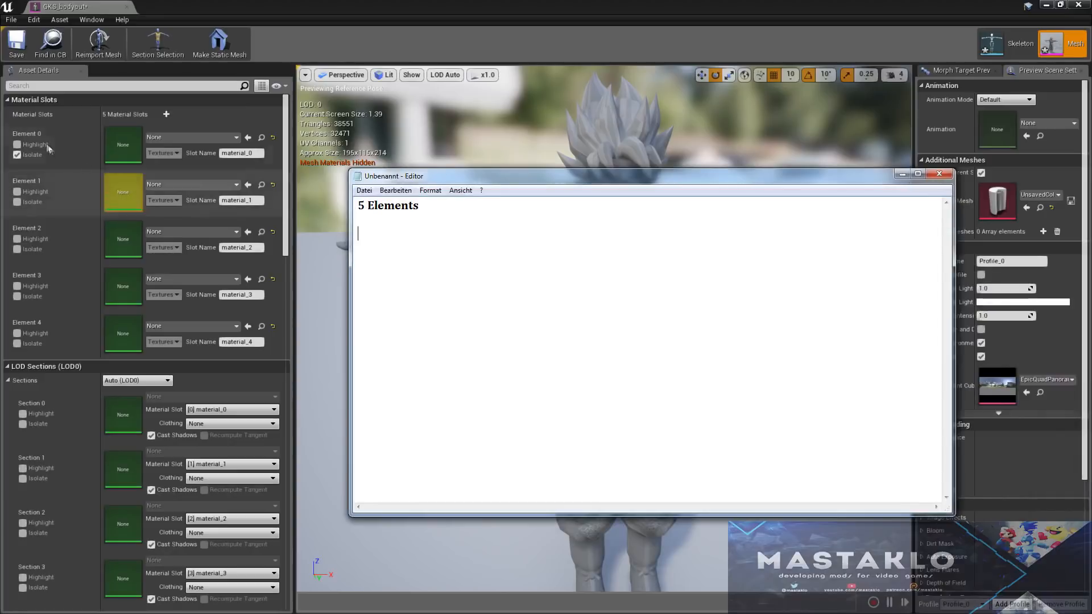
type("0")
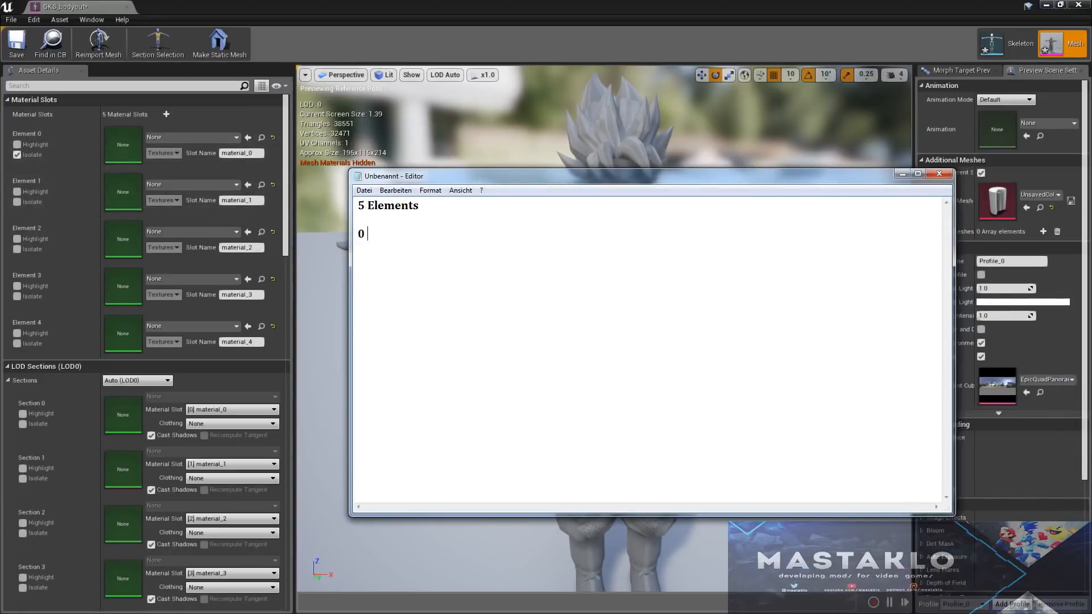
type(" Player Model")
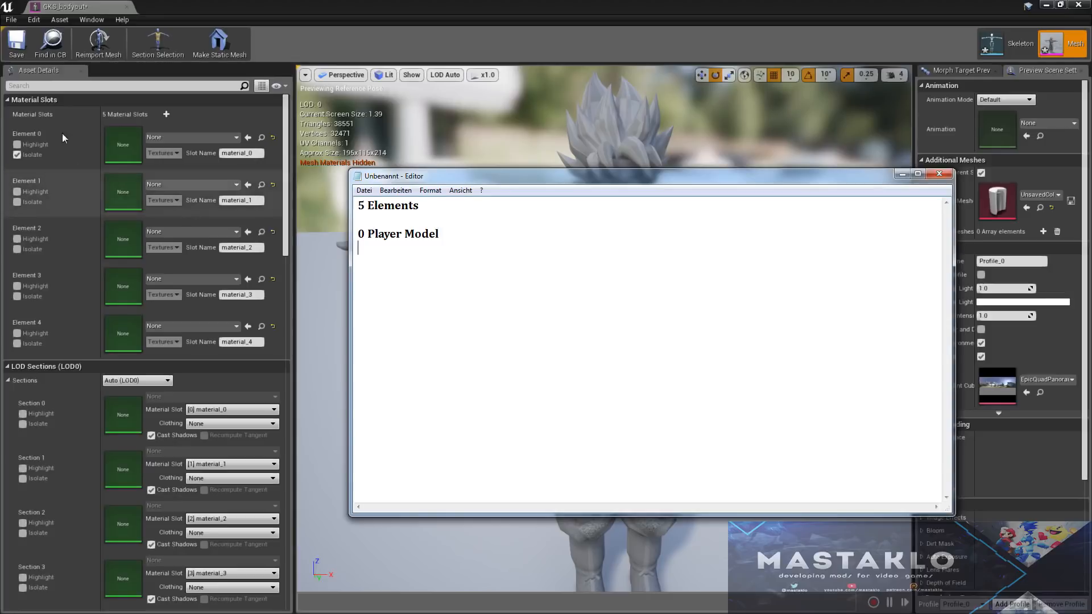
- Isolate material Element 1 instead of Element 0 in the mesh editor and examine the geometry it covers
left_click(28, 155)
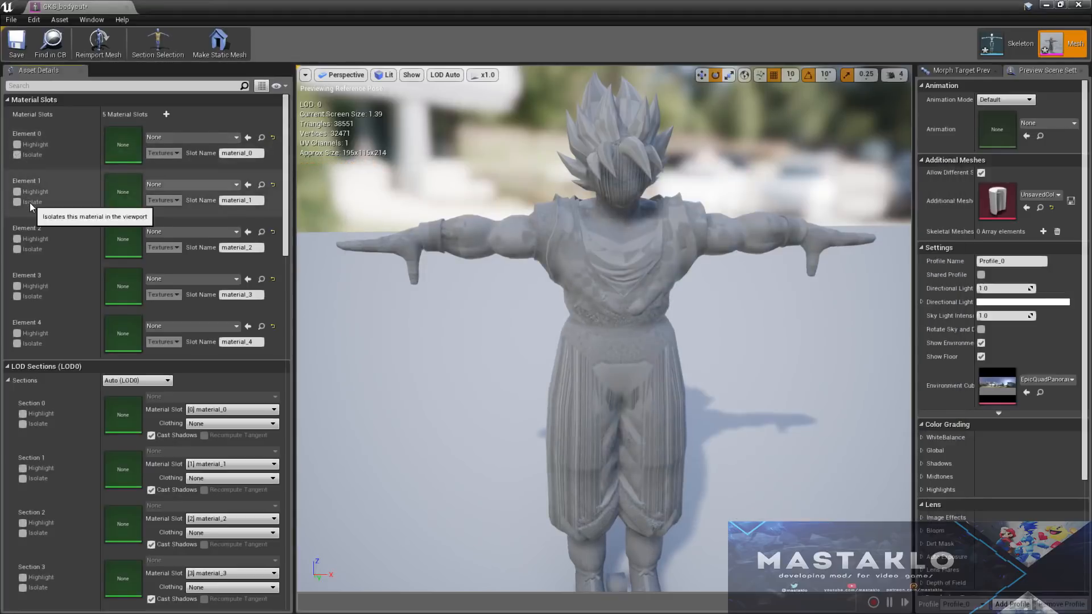
left_click(18, 202)
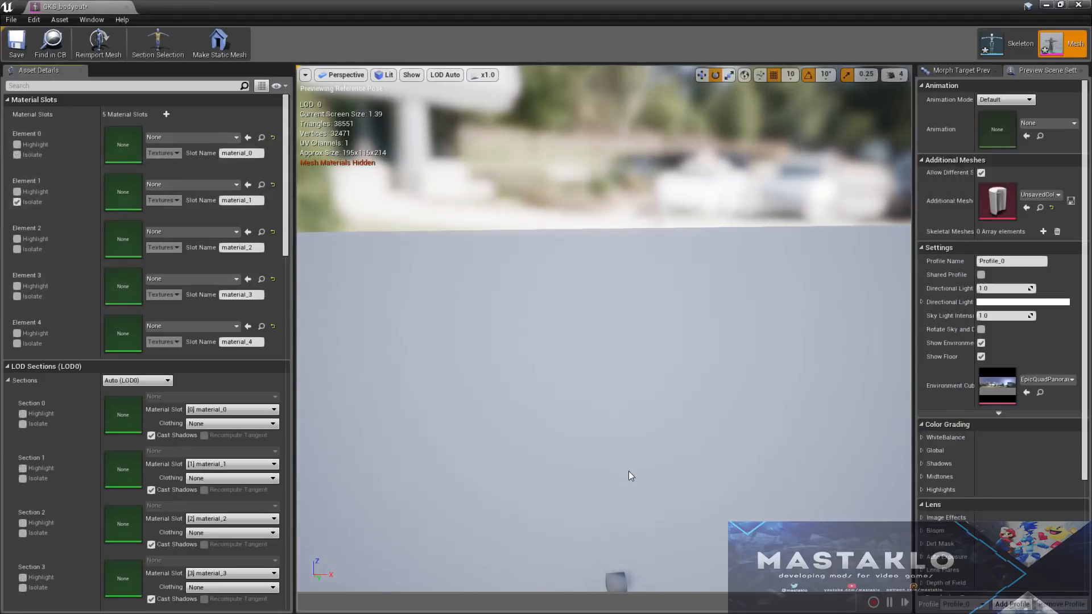
mouse_move(629, 475)
left_mouse_down("alt")
mouse_move(627, 438)
mouse_move(625, 463)
left_mouse_up("alt")
middle_click_drag(461, 399, 463, 436)
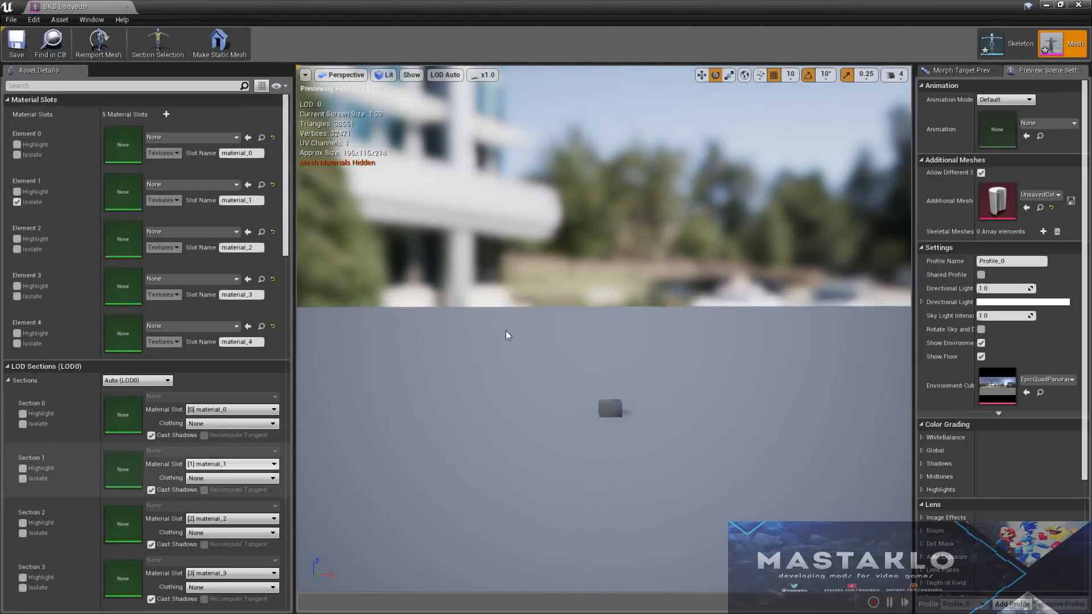
- Arrange the un-maximized mesh editor and the note side by side, add the line "1 Outline" and begin line 2
left_click(1060, 5)
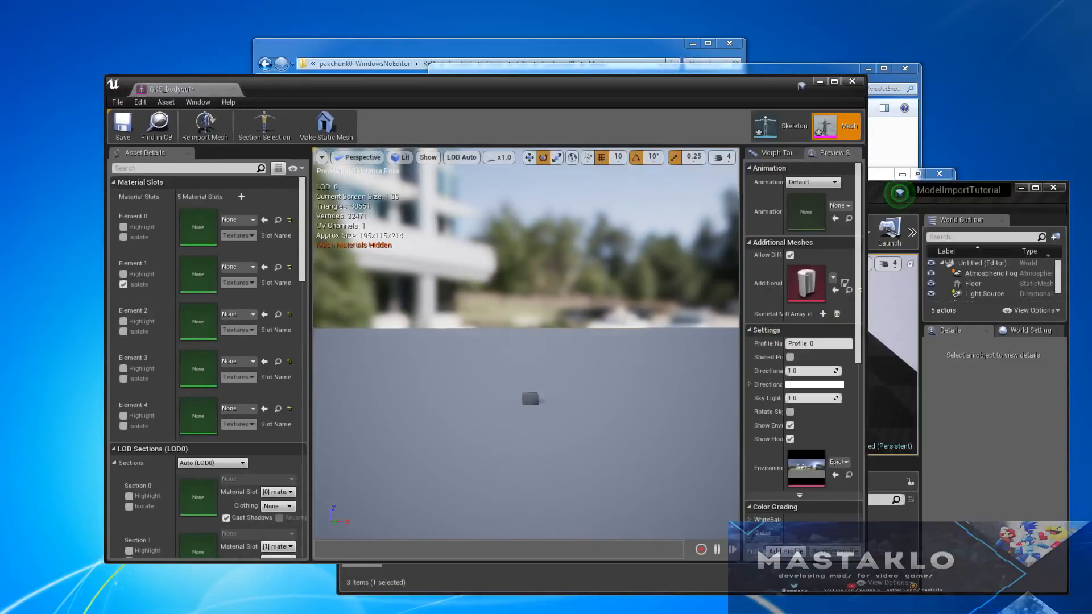
key("alt+Tab")
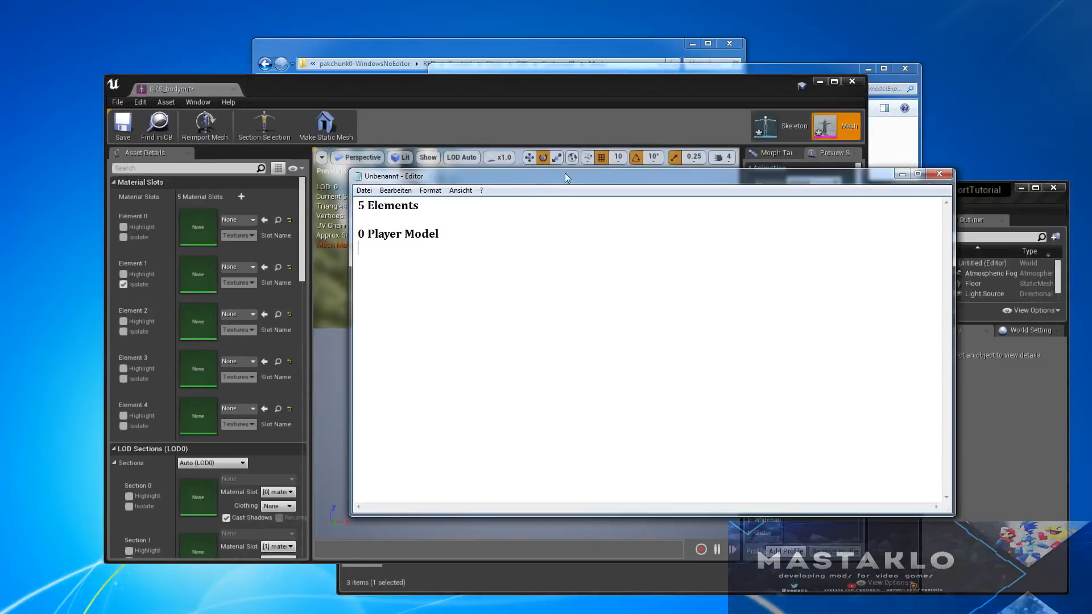
left_click_drag(567, 178, 822, 179)
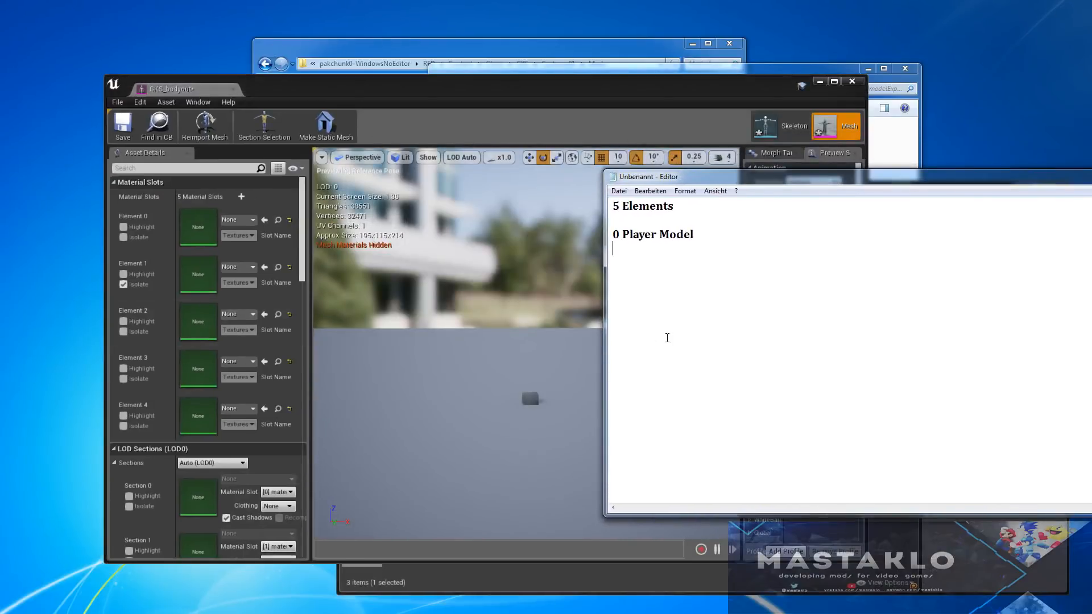
type("1 0")
type("utline")
type("2")
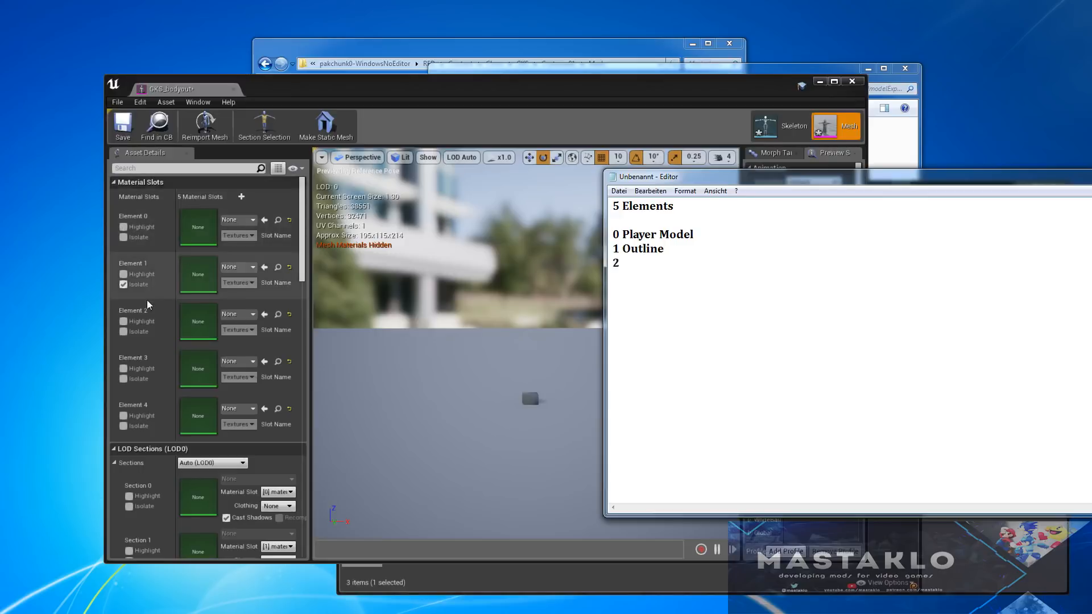
- Isolate material Element 2 instead of Element 1 and examine the body geometry it covers
left_click(123, 284)
left_click(123, 332)
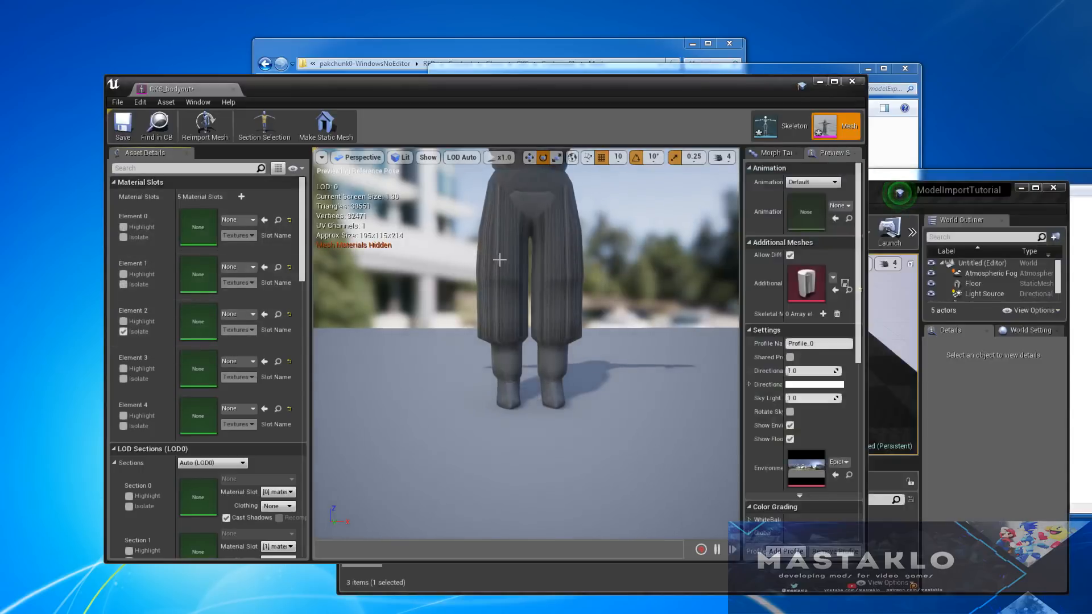
middle_click_drag(499, 258, 512, 102)
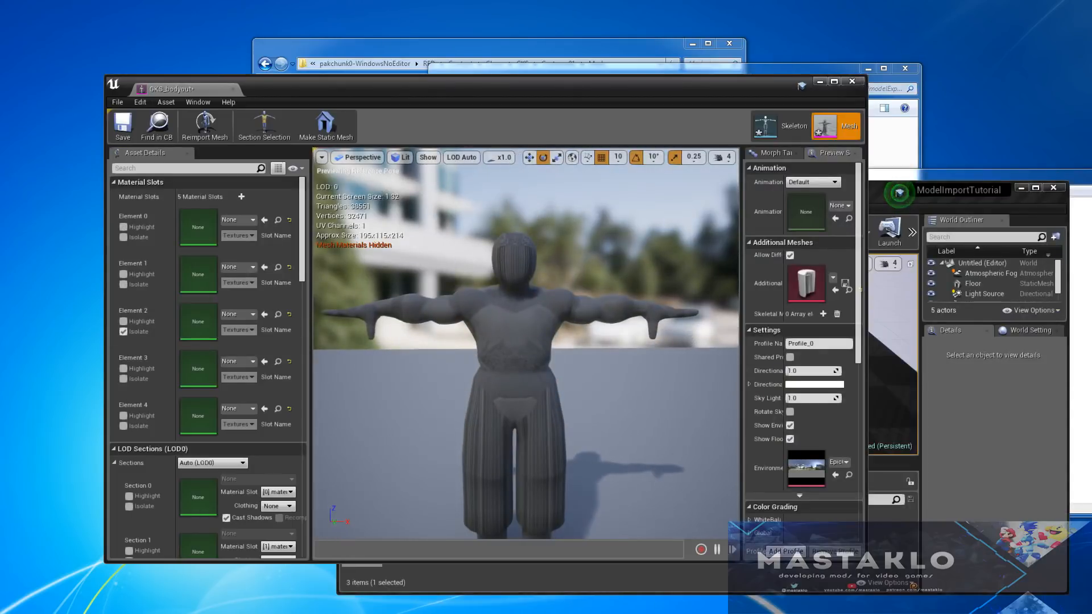
middle_click_drag(501, 258, 460, 292)
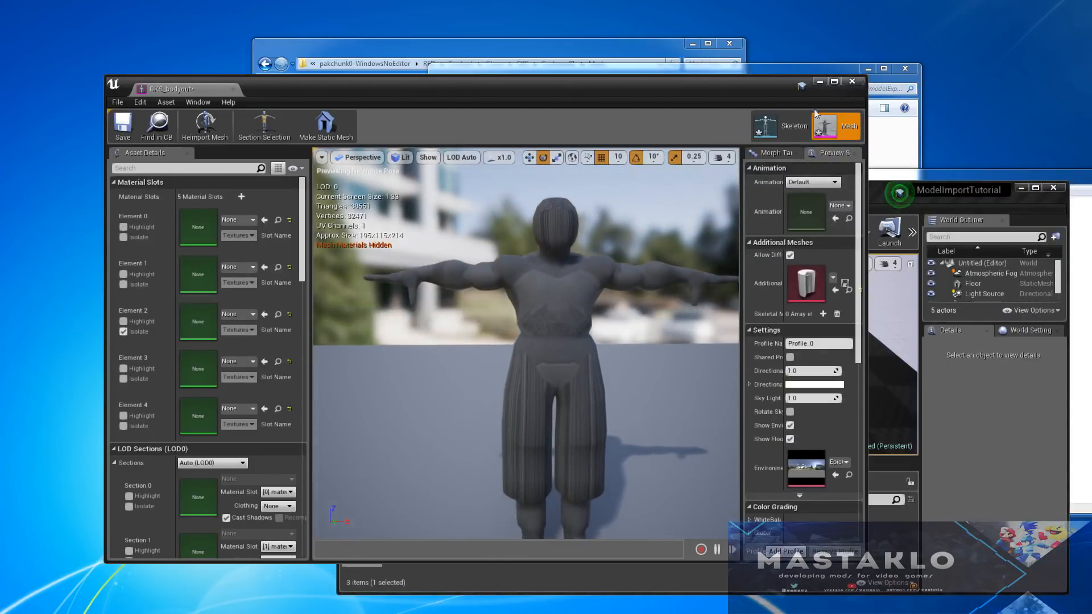
- Reposition the mesh editor and note windows and complete line 2 of the note as "2 Shadow"
left_click_drag(762, 90, 707, 88)
left_click(879, 172)
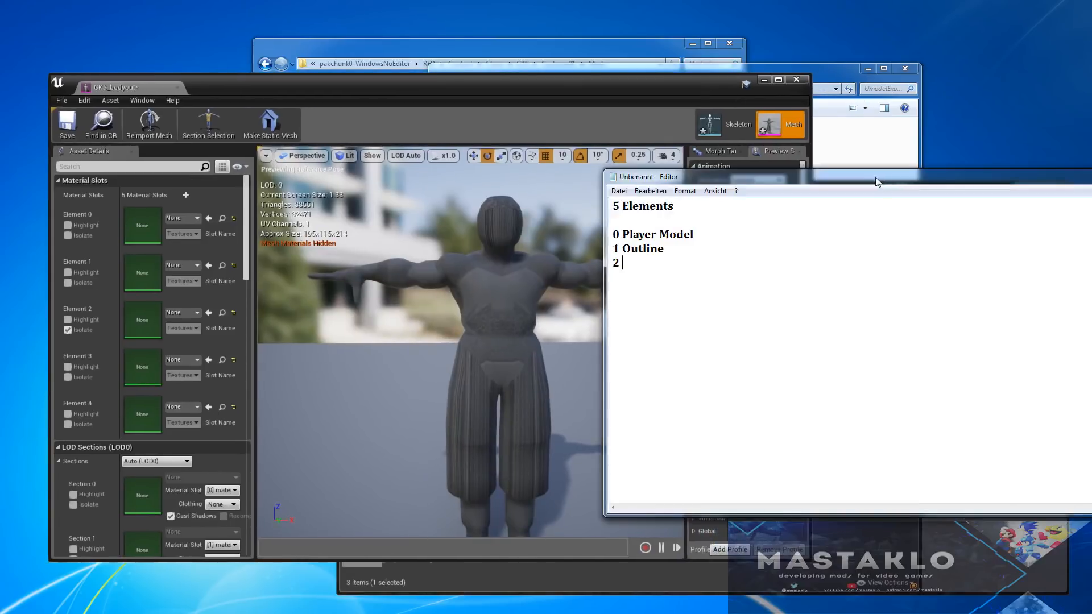
left_click_drag(885, 178, 855, 166)
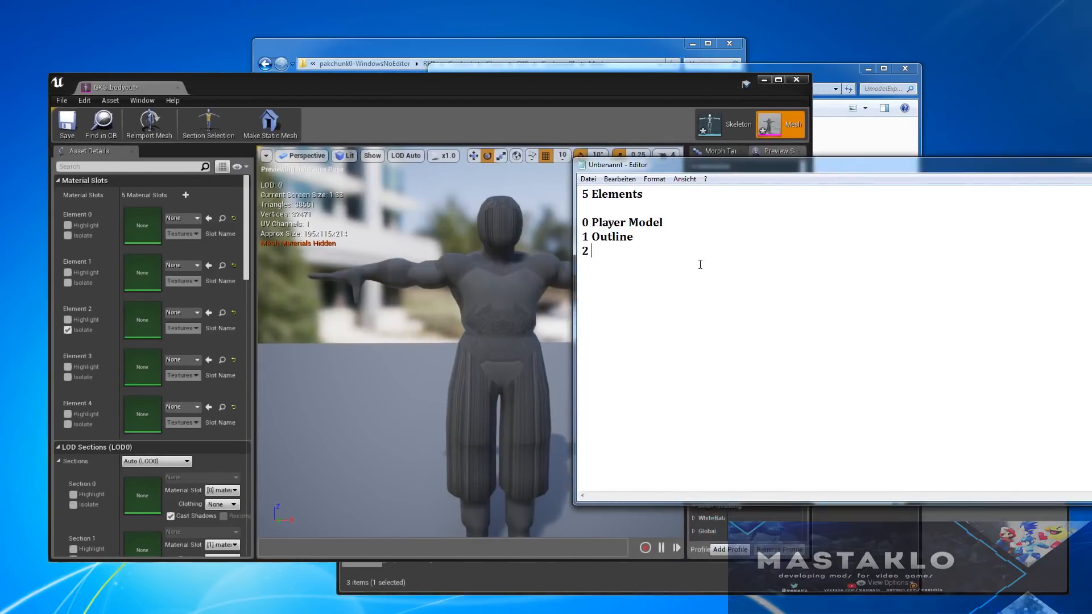
type("dow")
- Isolate material Element 3, examine its geometry, and record it in the note as "3 Decal"
left_click(77, 374)
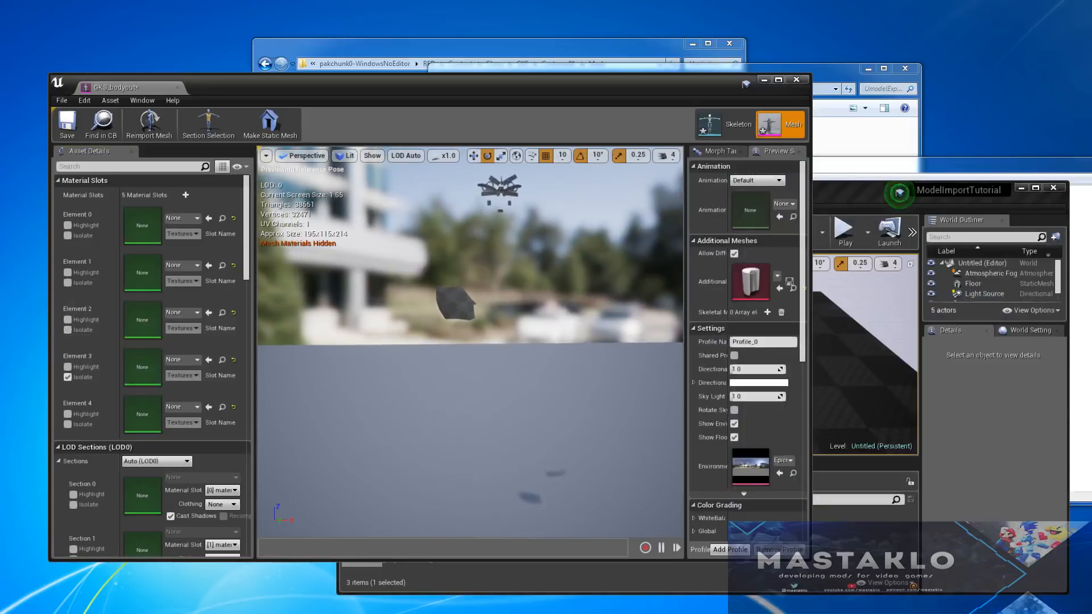
left_click_drag(470, 370, 473, 256)
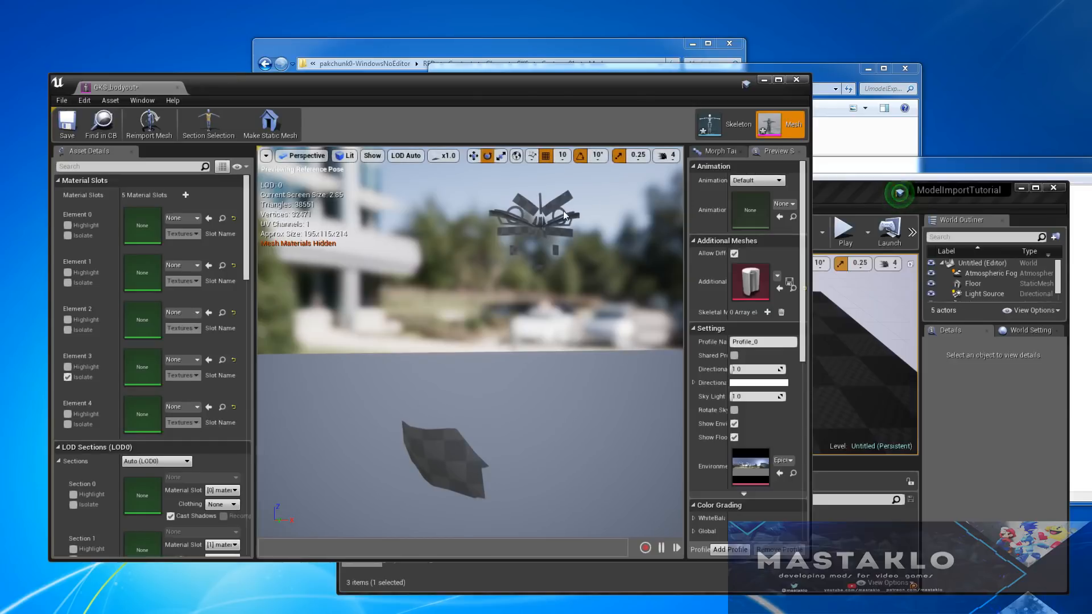
left_click(874, 169)
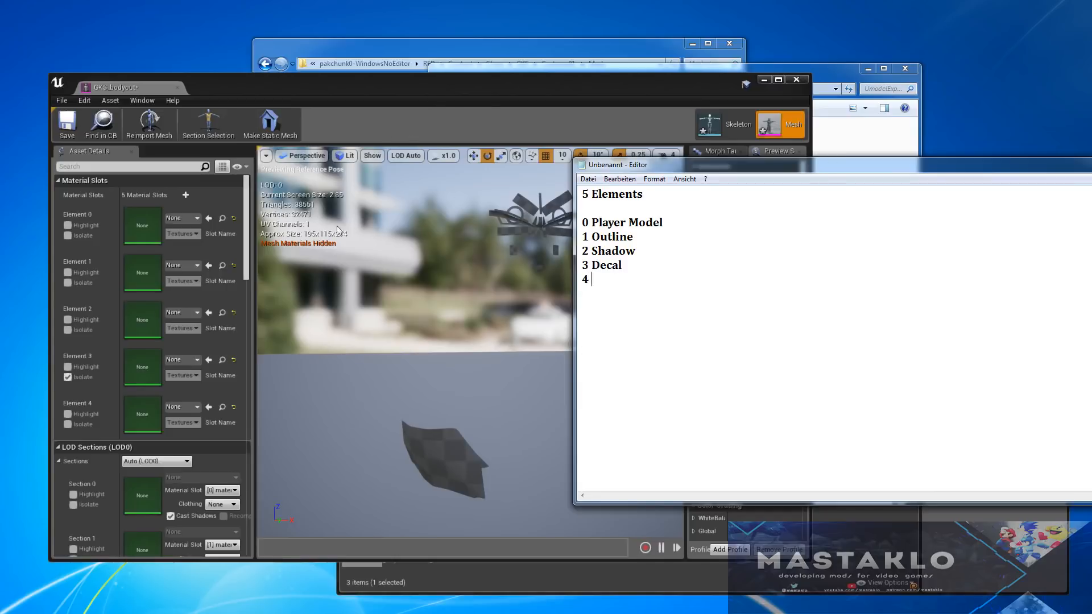
- Isolate material Element 4, record it in the note as "4 DMG", and put the note out of the way
left_click(84, 422)
left_click_drag(470, 319, 478, 418)
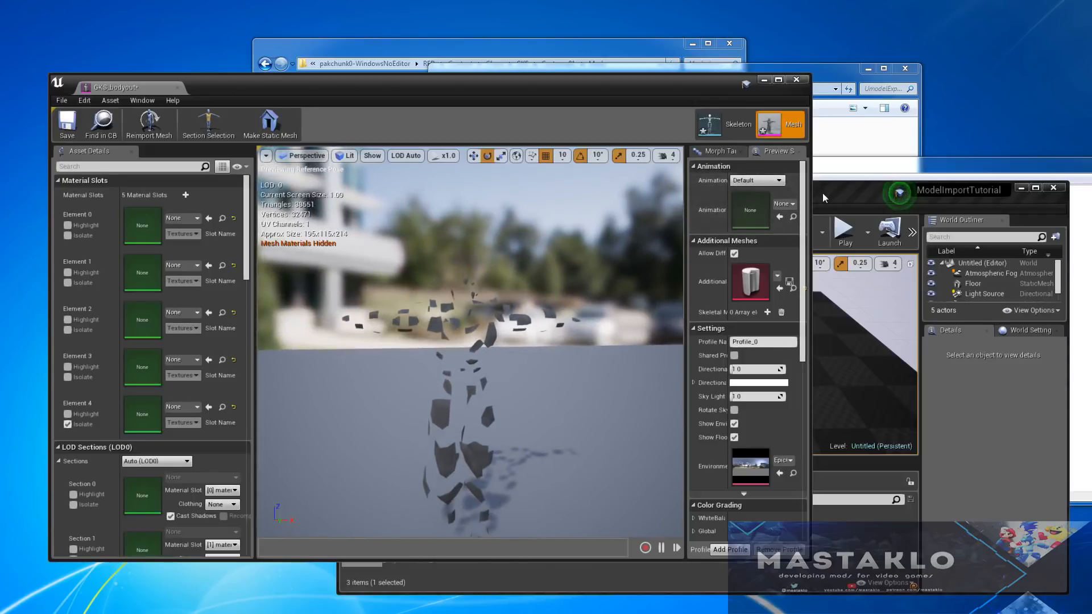
left_click(824, 164)
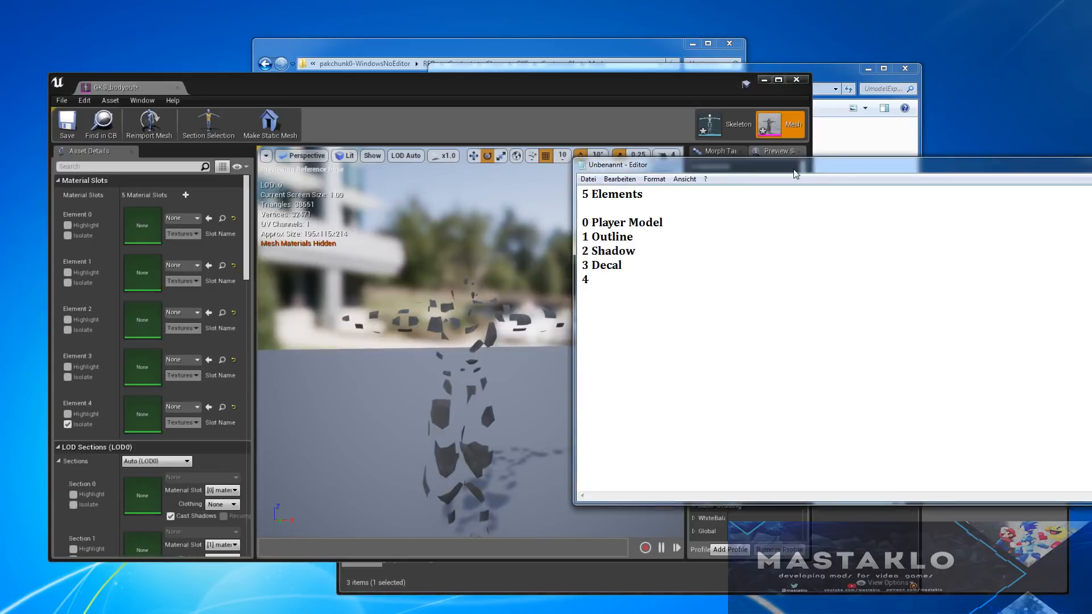
type("DMG")
left_click_drag(879, 168, 663, 157)
left_click(909, 147)
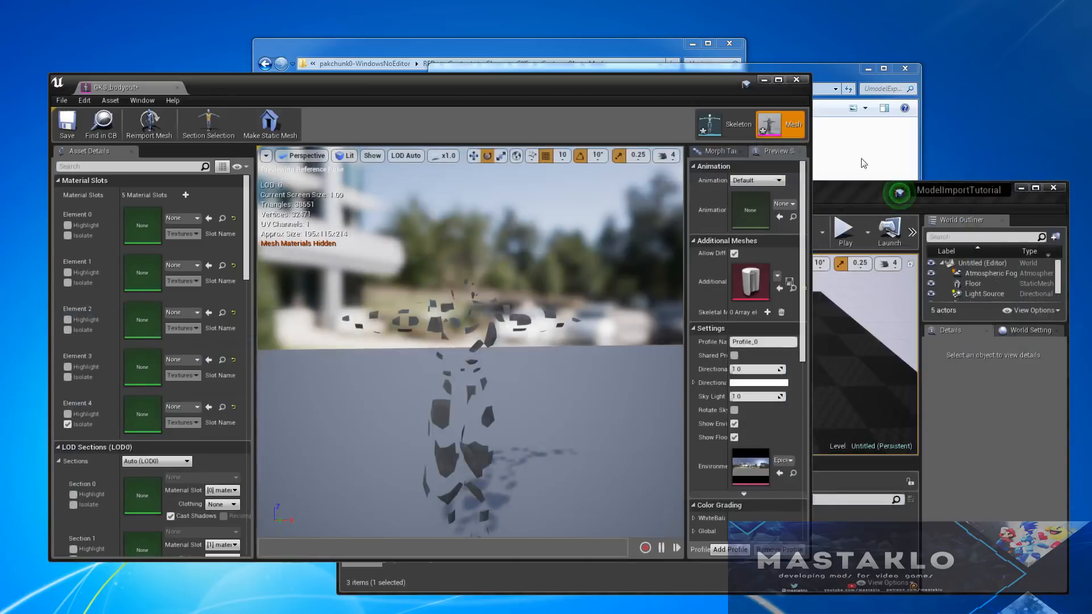
- Close the mesh editor and delete the GKS_bodyout mesh, physics asset and skeleton from the Mesh folder
left_click(448, 283)
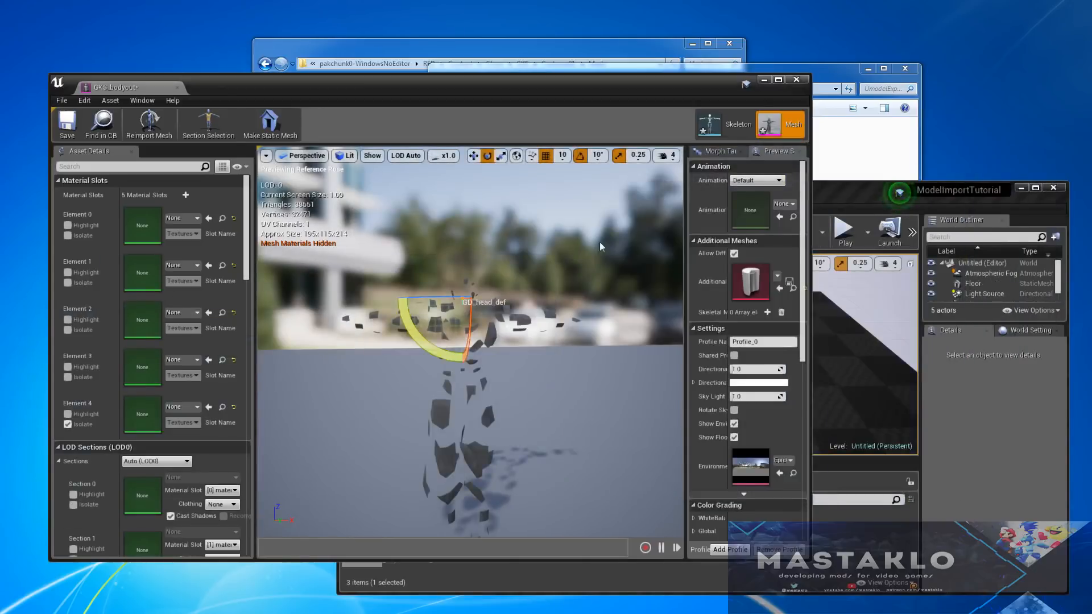
left_click(795, 79)
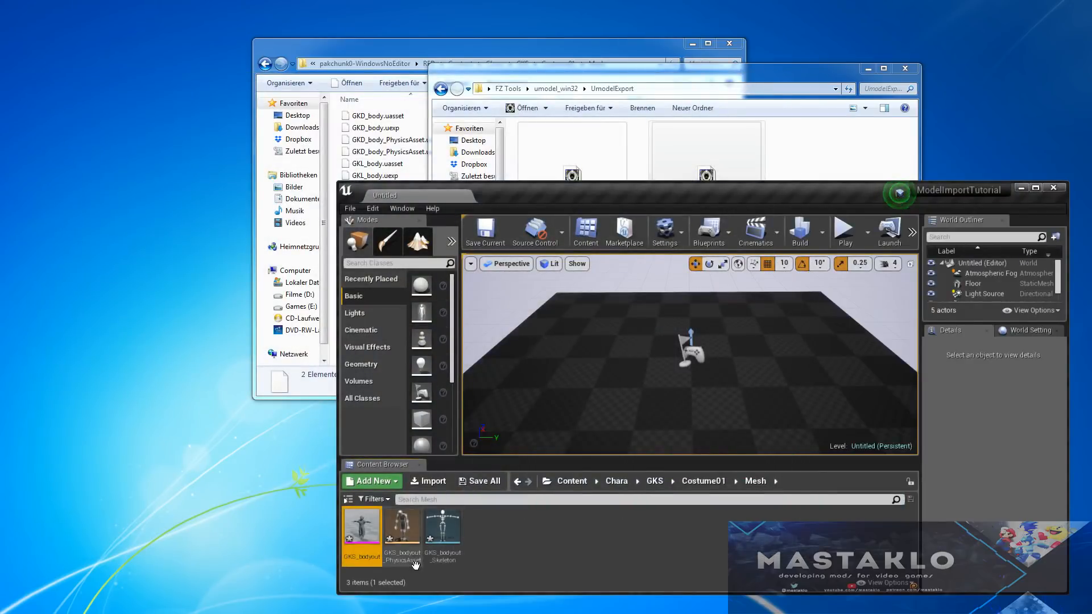
left_click(446, 528, "shift")
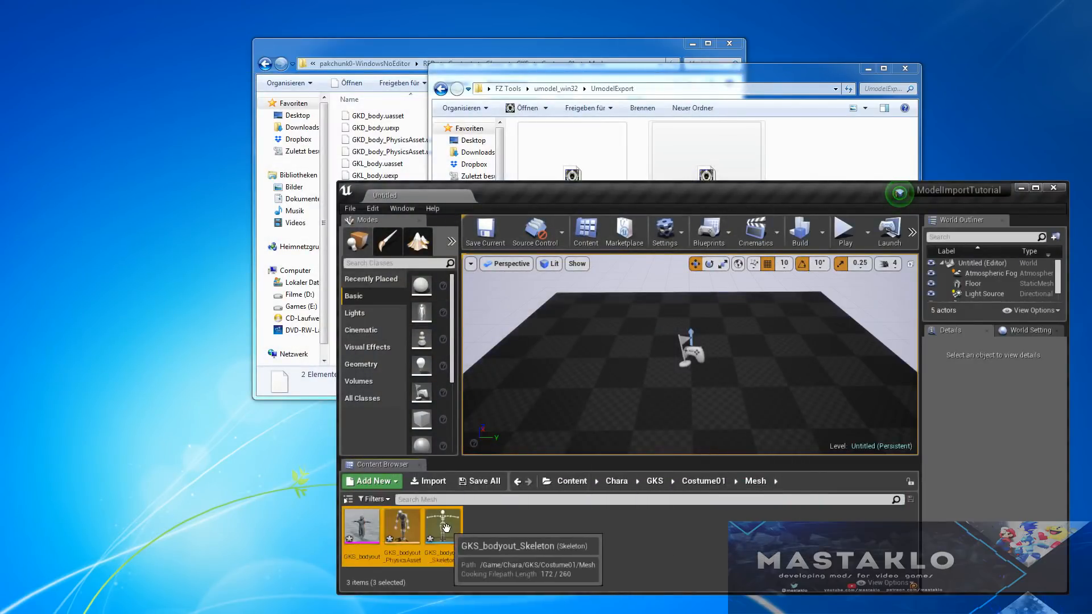
key("Delete")
left_click(499, 493)
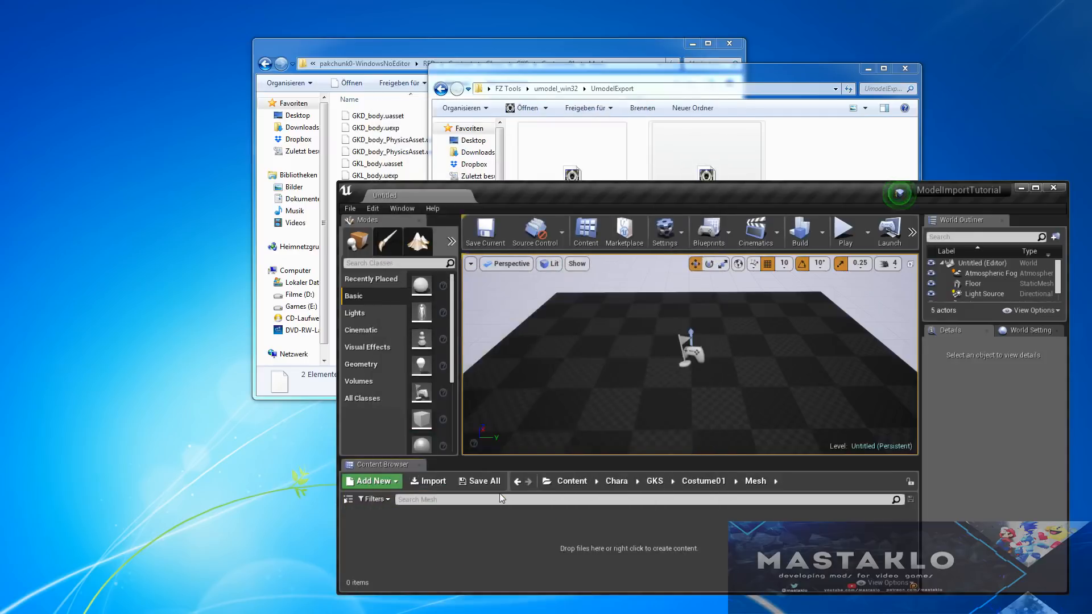
- Switch to 3ds Max and bring up the FBX import options for GKS_bodyout.fbx
left_click(1022, 187)
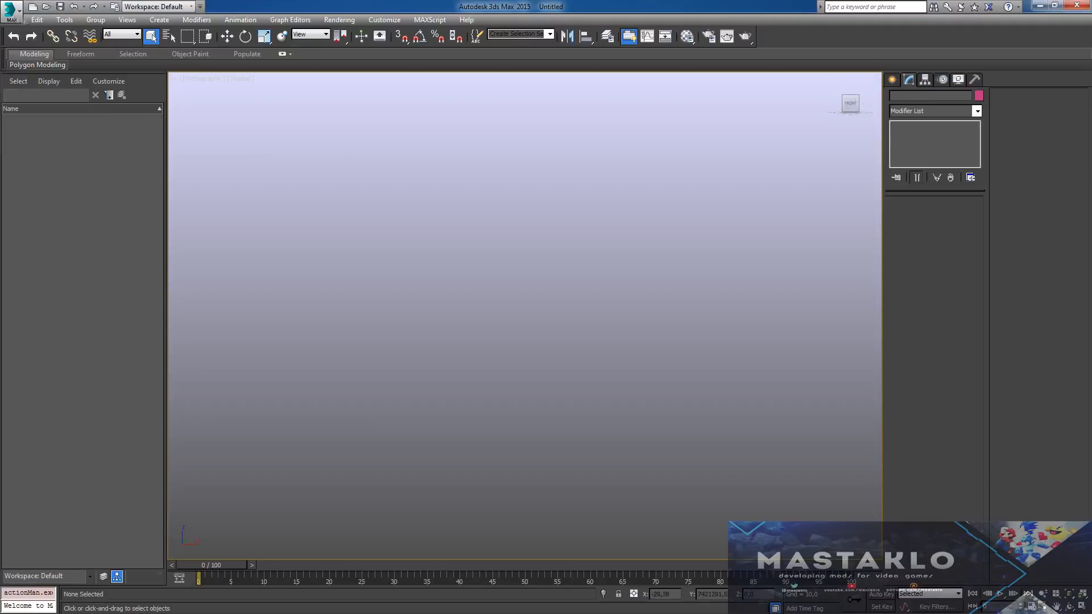
left_click(11, 10)
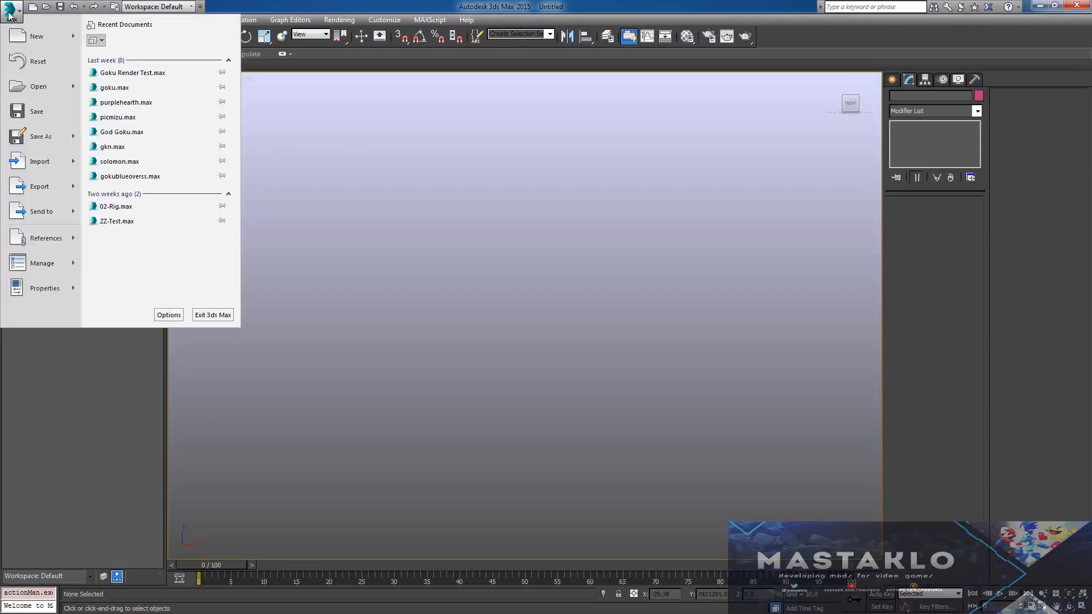
left_click(44, 160)
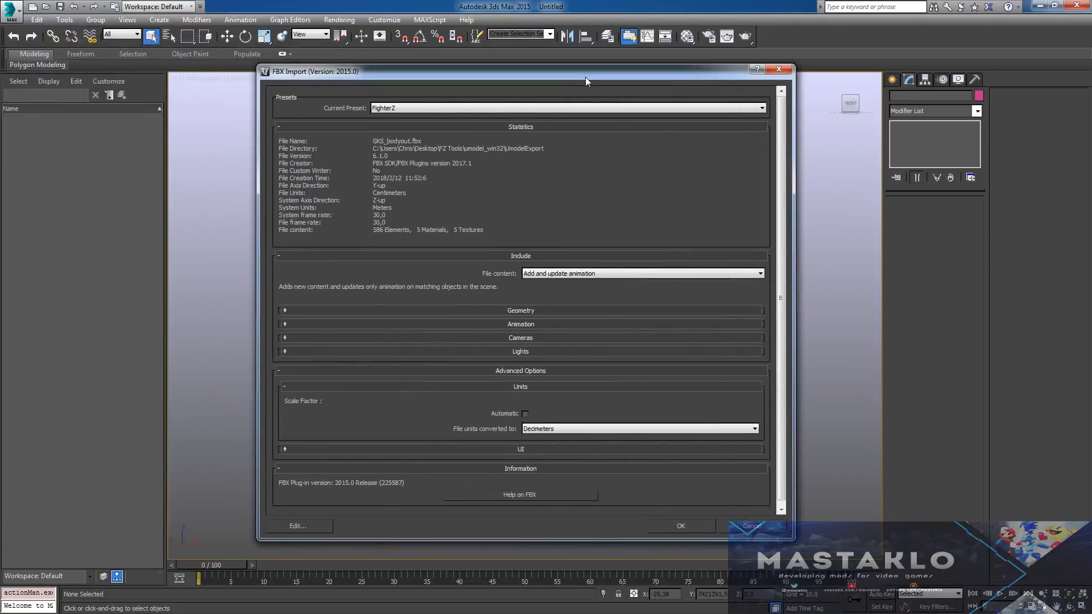
left_click_drag(585, 77, 555, 62)
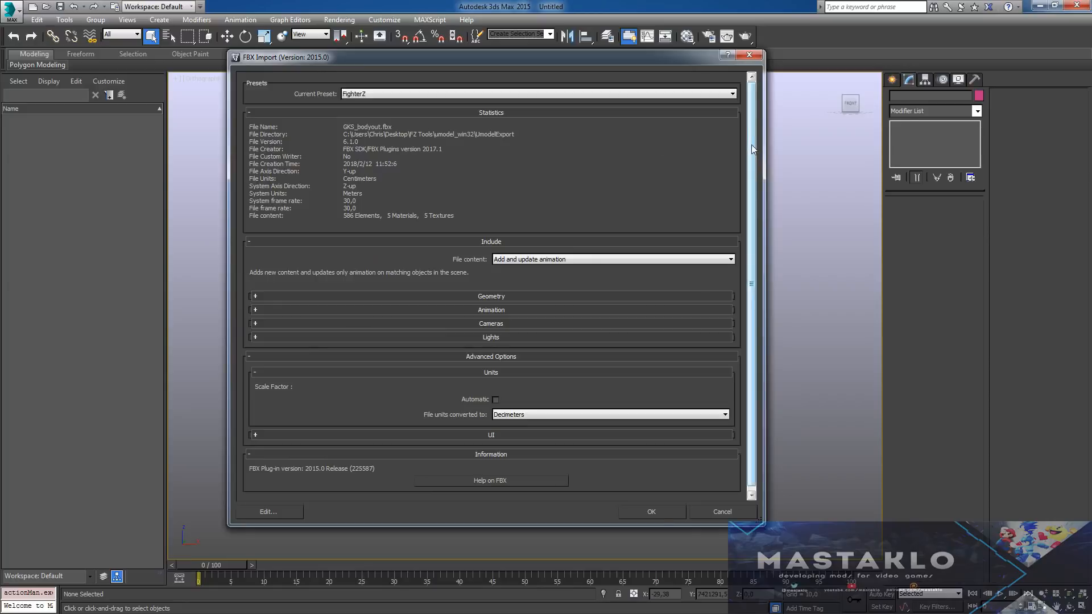
scroll(752, 145, "down", 1)
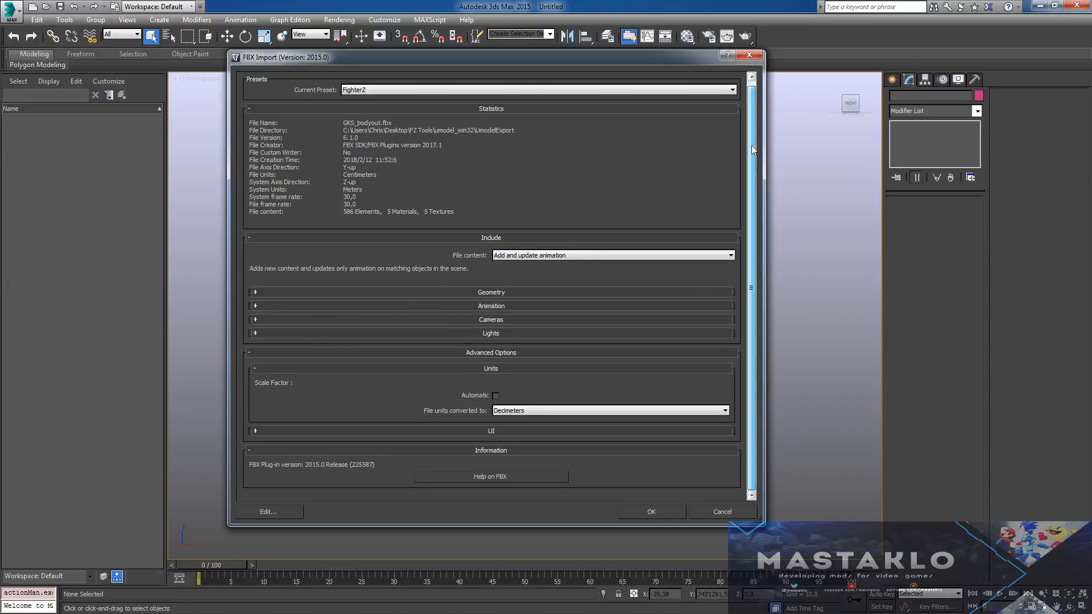
- Review the Geometry, Animation, Cameras and Lights import settings and import the model with the FighterZ preset, units converted to decimeters
left_click(254, 292)
left_click(255, 293)
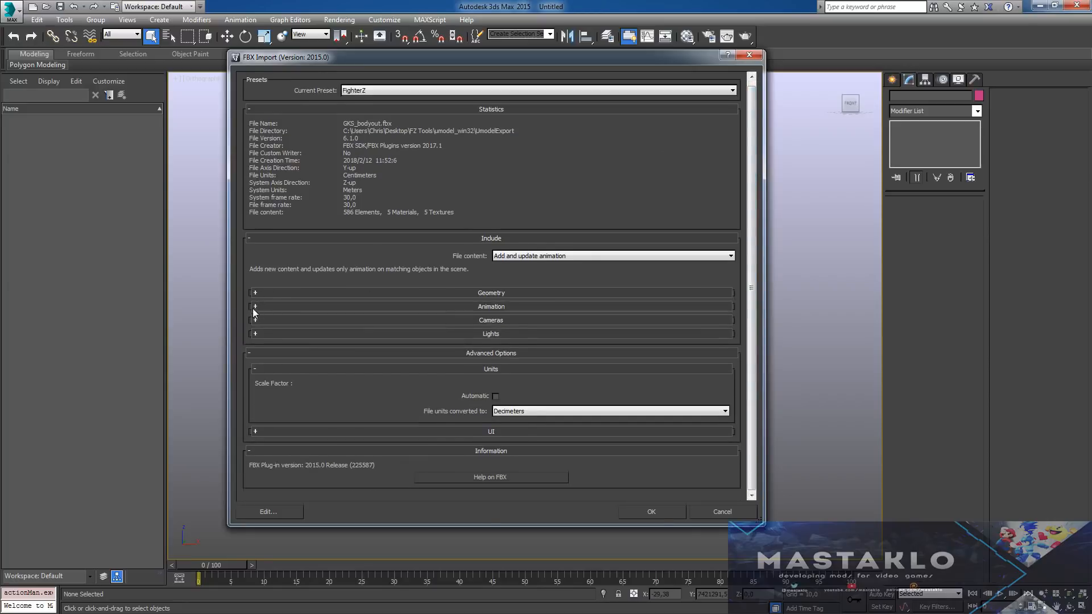
left_click(255, 306)
left_click(255, 307)
left_click(261, 317)
left_click(261, 317)
left_click(255, 333)
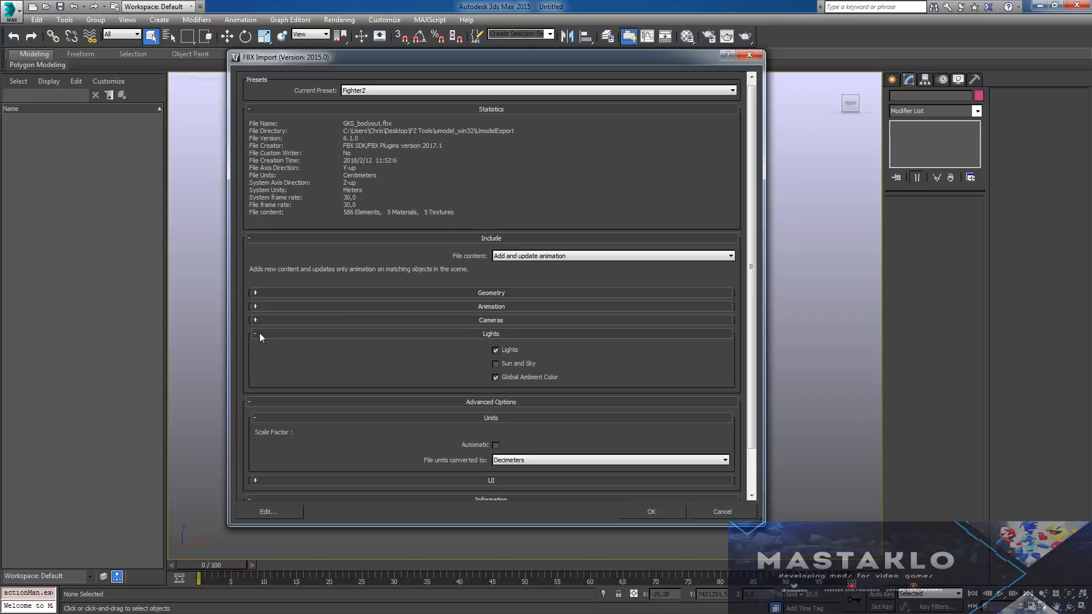
left_click(260, 332)
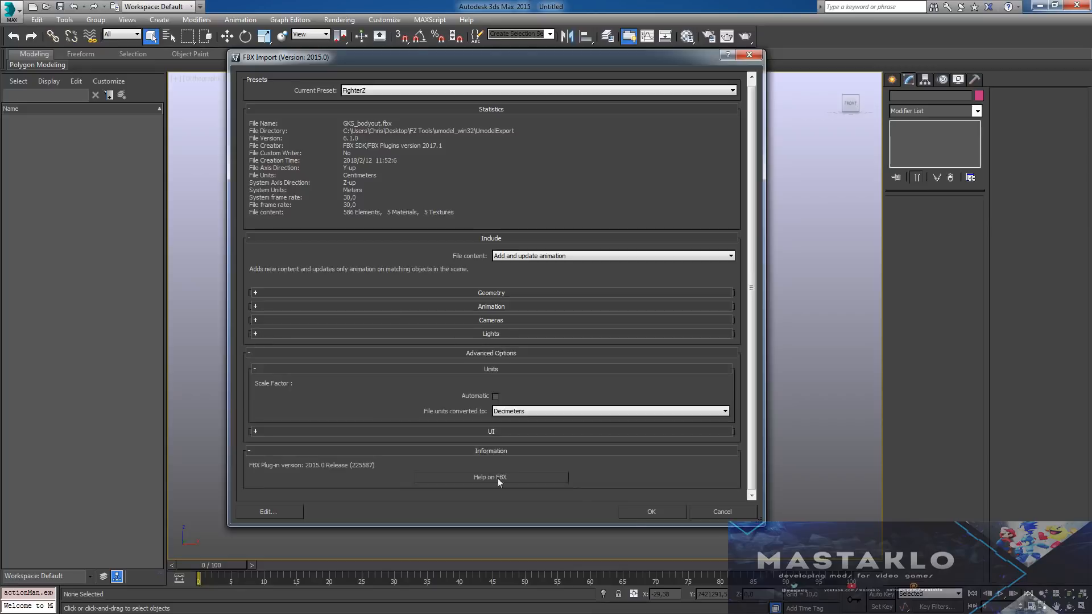
left_click(652, 512)
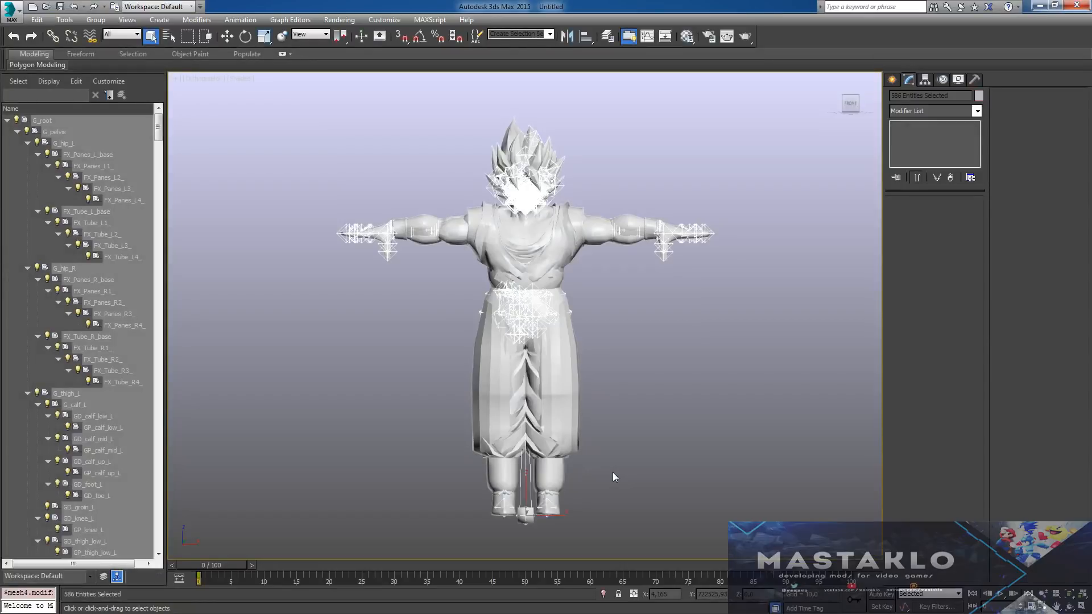
- Hide everything in the scene except mesh0
middle_click_drag(660, 187, 656, 246, "alt")
scroll(656, 246, "down", 3)
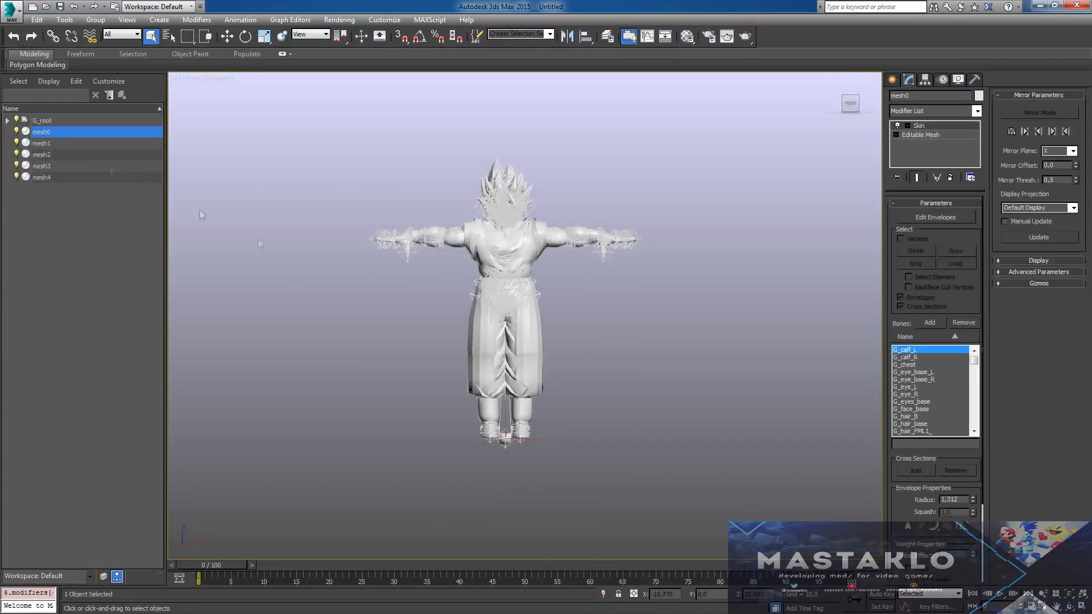
right_click(437, 237)
left_click(477, 199)
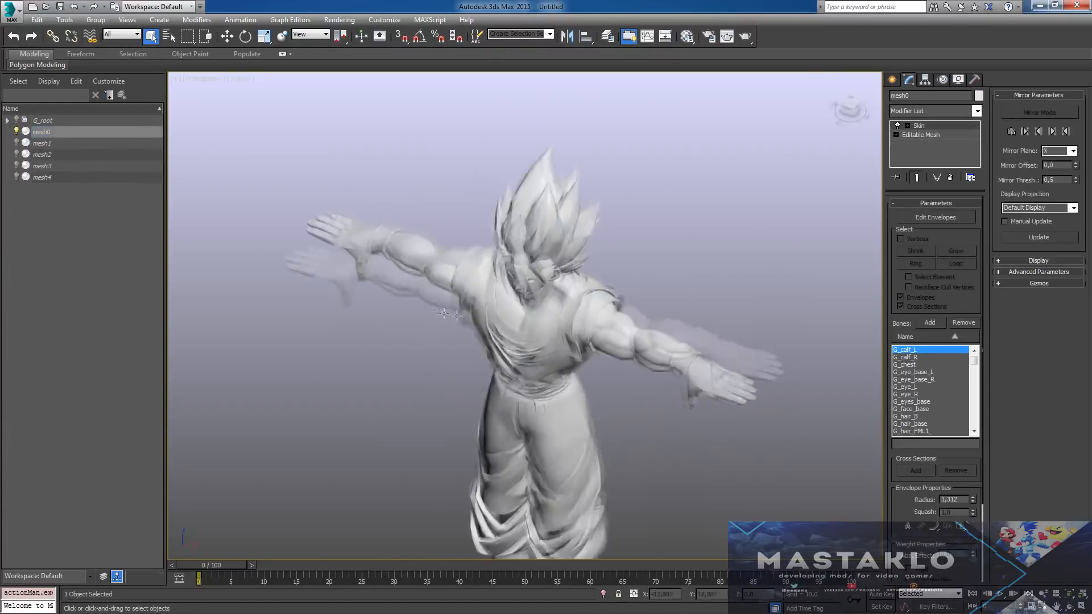
- Show mesh1, mesh2 and mesh0 one at a time and examine the geometry of each
left_click(16, 131)
left_click(16, 143)
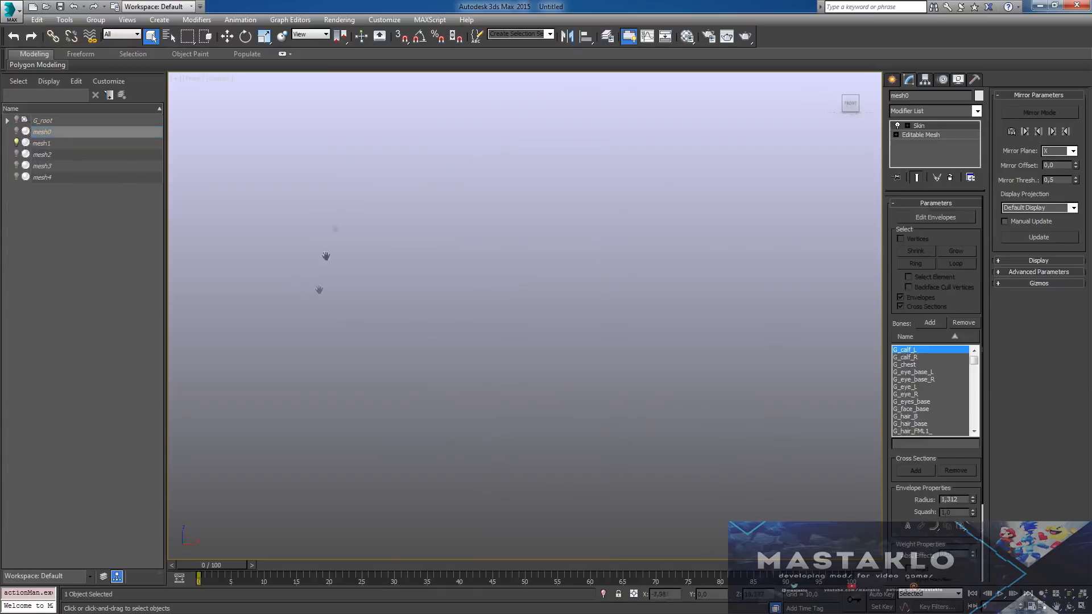
left_click(16, 143)
left_click(16, 154)
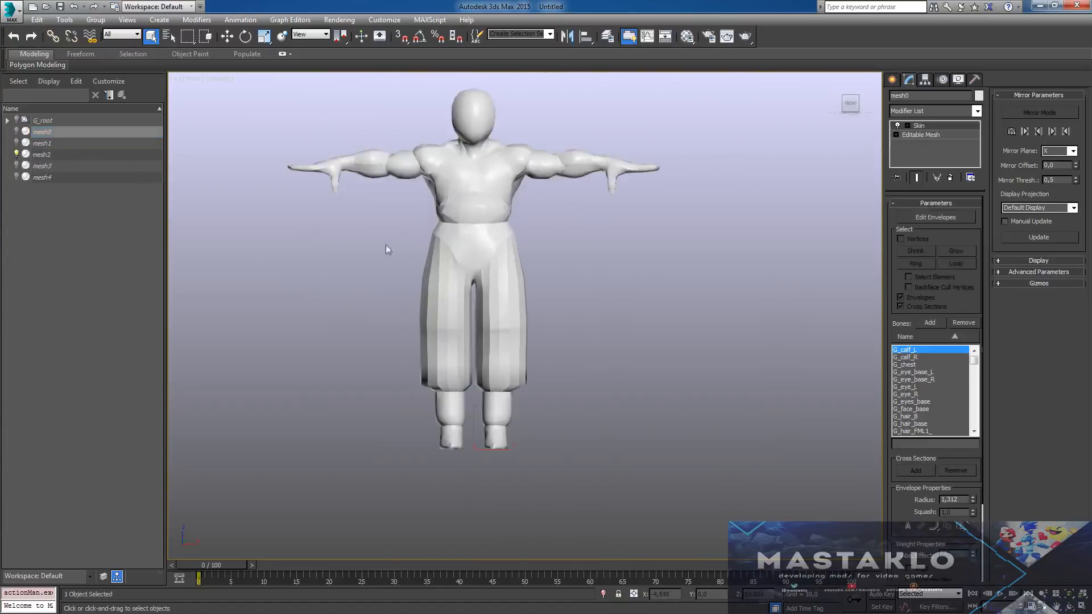
left_click(16, 154)
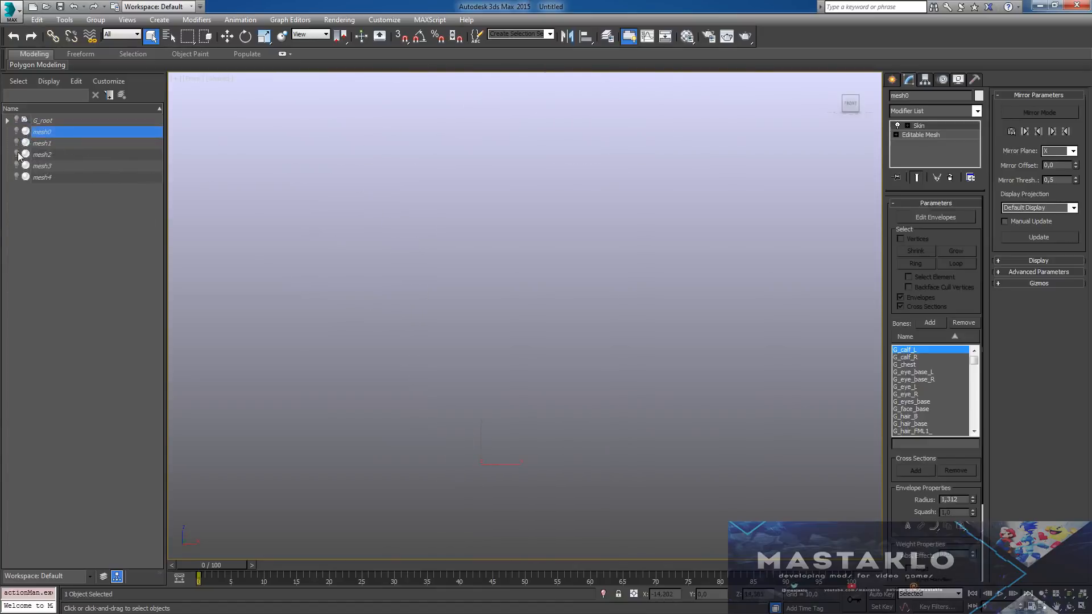
left_click(15, 131)
mouse_move(487, 237)
middle_mouse_down("alt")
mouse_move(543, 219)
mouse_move(500, 226)
middle_mouse_up("alt")
key("f")
scroll(540, 221, "up", 2)
middle_click_drag(479, 295, 530, 265)
- Delete mesh4, mesh3, mesh2 and mesh1 from the scene and show mesh0 again
left_click(15, 131)
left_click(16, 177)
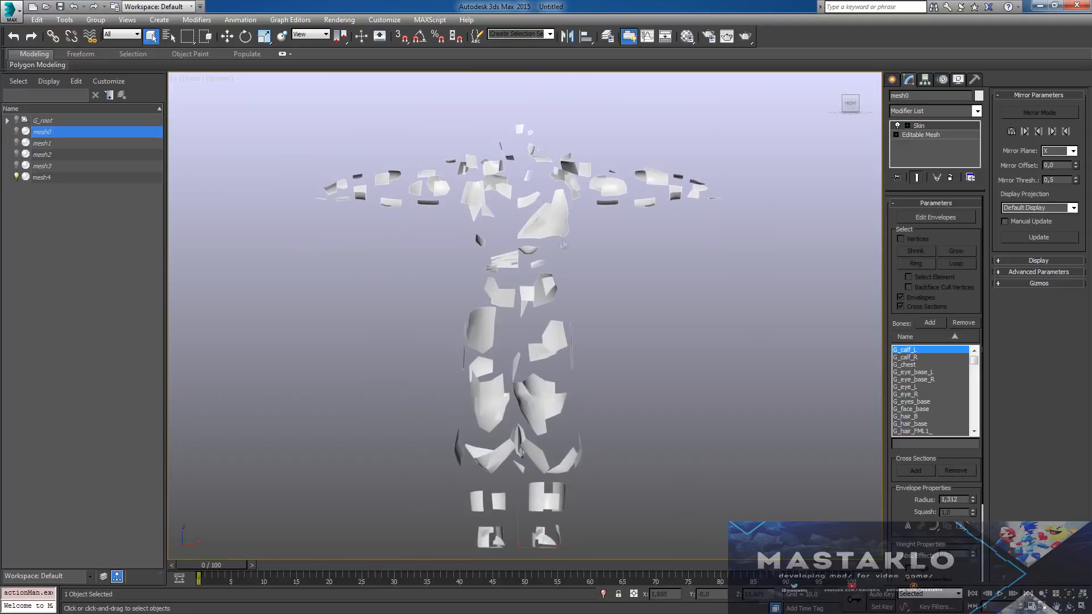
left_click(535, 238)
key("Delete")
left_click(486, 266)
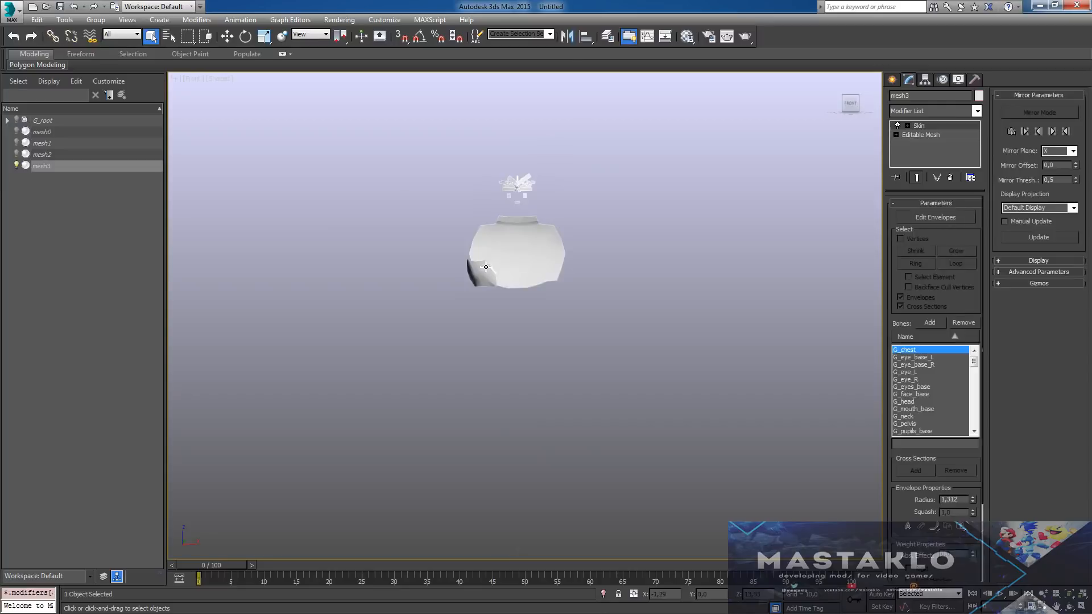
key("Delete")
key("Delete")
left_click(42, 142)
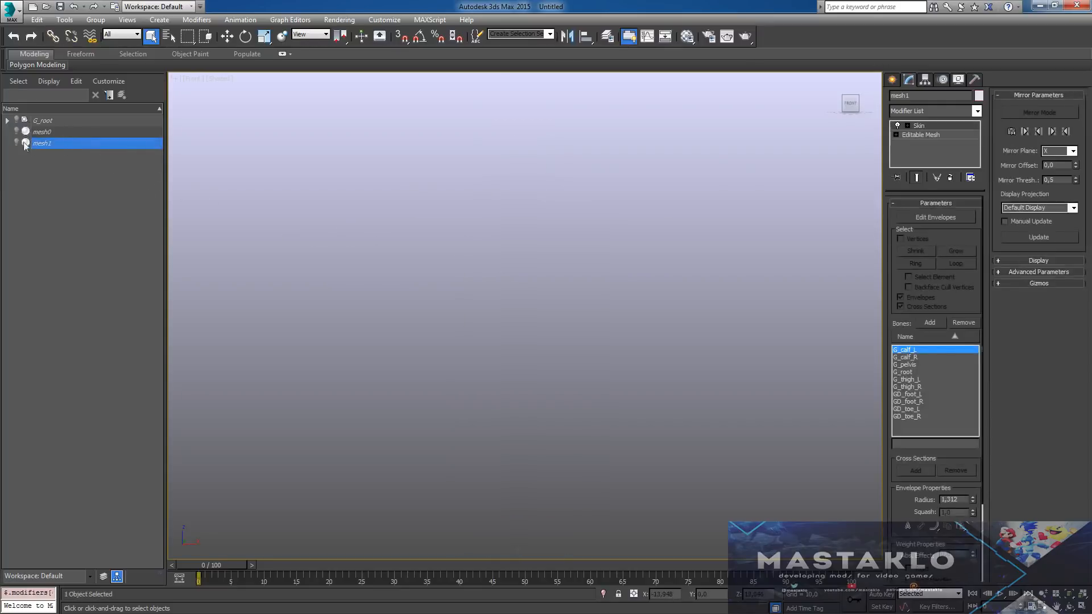
key("Delete")
left_click(16, 131)
scroll(393, 284, "down", 3)
middle_click_drag(480, 274, 499, 256)
scroll(499, 256, "up", 3)
- Create a teapot primitive with a radius of about 8.357 beside the character
left_click(892, 79)
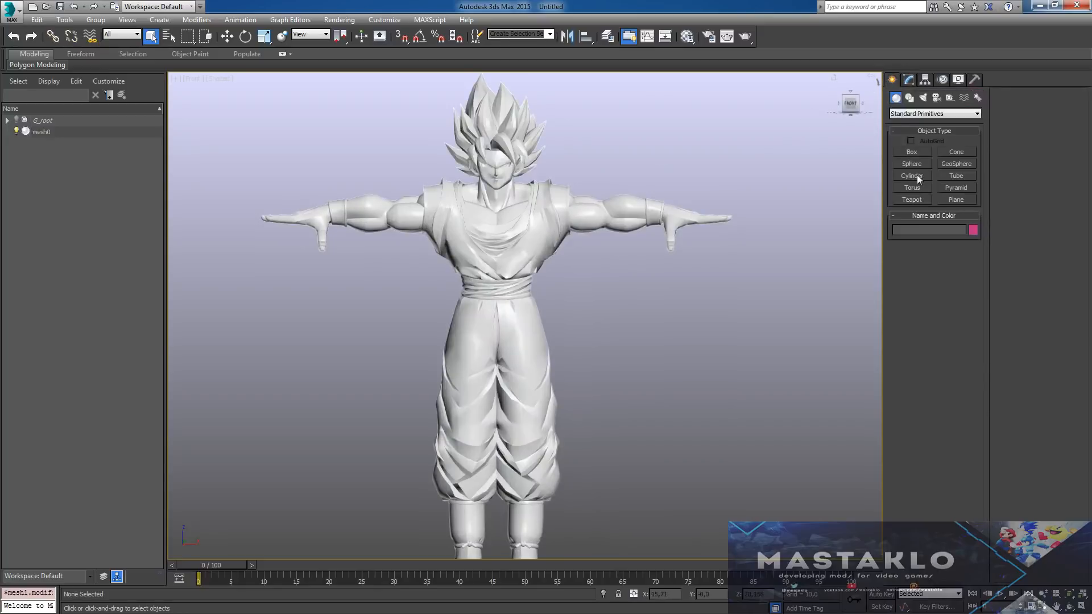
left_click(911, 200)
scroll(484, 251, "down", 3)
middle_click_drag(492, 267, 506, 347, "alt")
left_click_drag(711, 453, 807, 511)
left_click(850, 106)
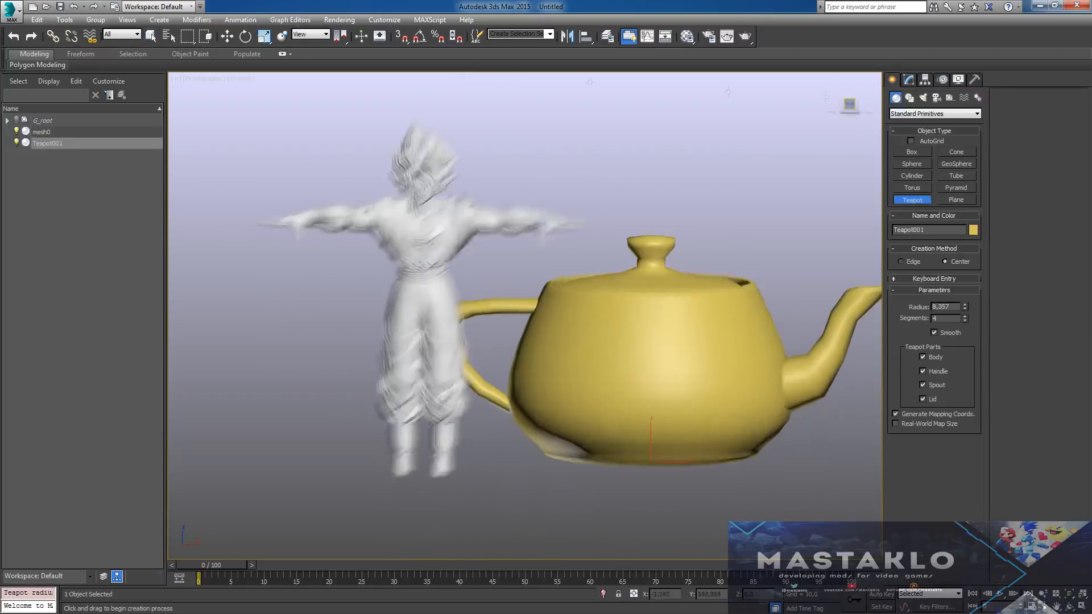
- Center the teapot at X 0 and Y 0, raise it to about 4.05 in Z, and delete the character mesh mesh0
key("w")
right_click(685, 594)
right_click(731, 594)
left_click_drag(438, 436, 438, 365)
middle_click_drag(489, 365, 507, 409, "alt")
left_click(850, 104)
left_click(501, 190)
key("Delete")
- Convert the teapot to an Editable Mesh and apply a Skin modifier to it
left_click(508, 245)
left_click(909, 79)
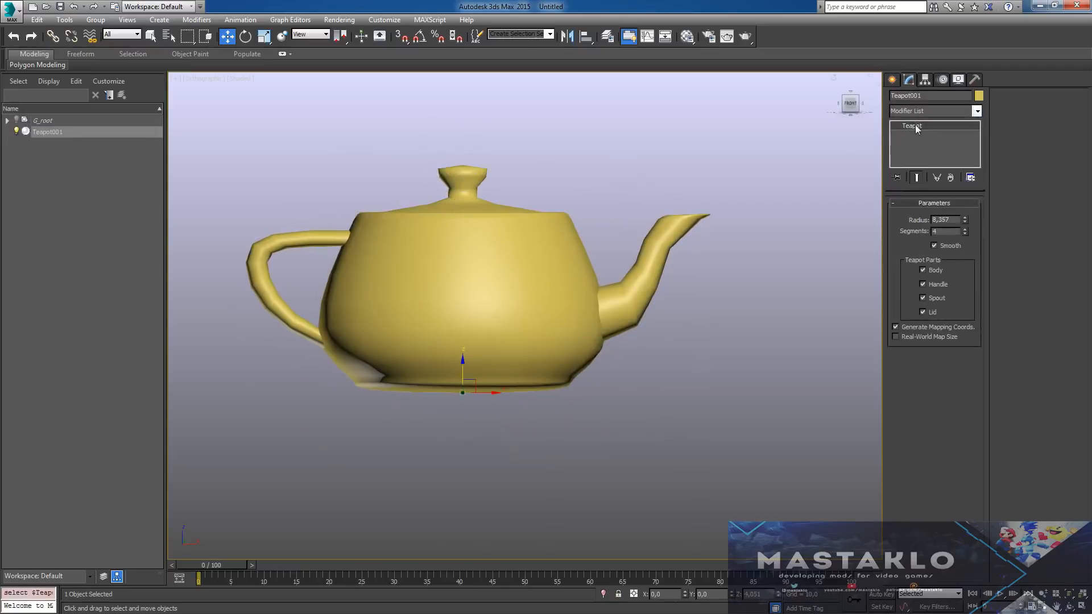
right_click(914, 125)
left_click(936, 213)
left_click(913, 116)
left_click(937, 328)
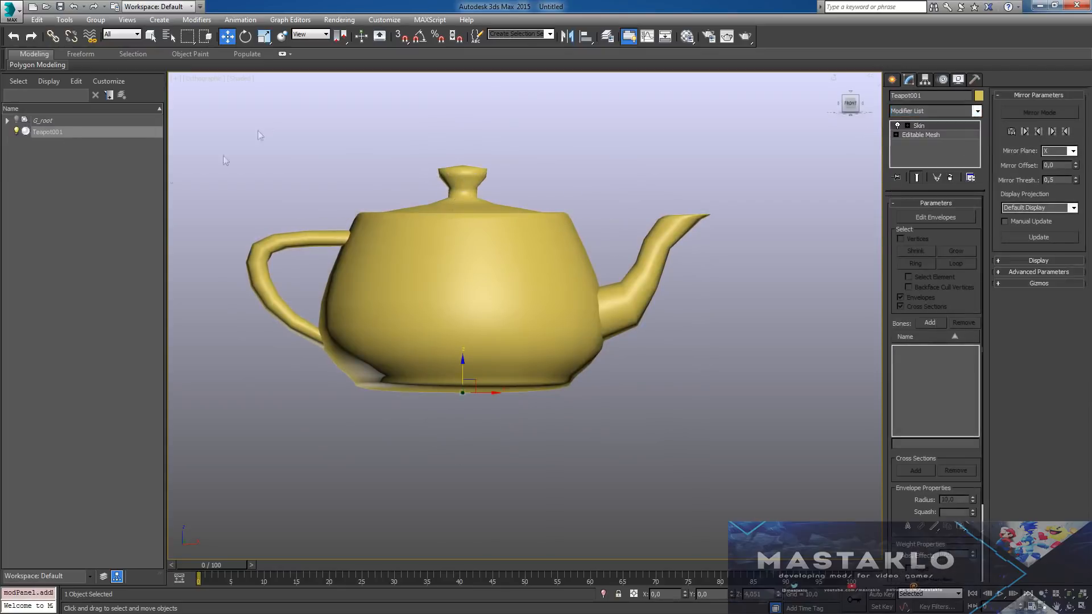
- Unhide the skeleton and add G_root as the bone in the teapot's Skin modifier
left_click(930, 322)
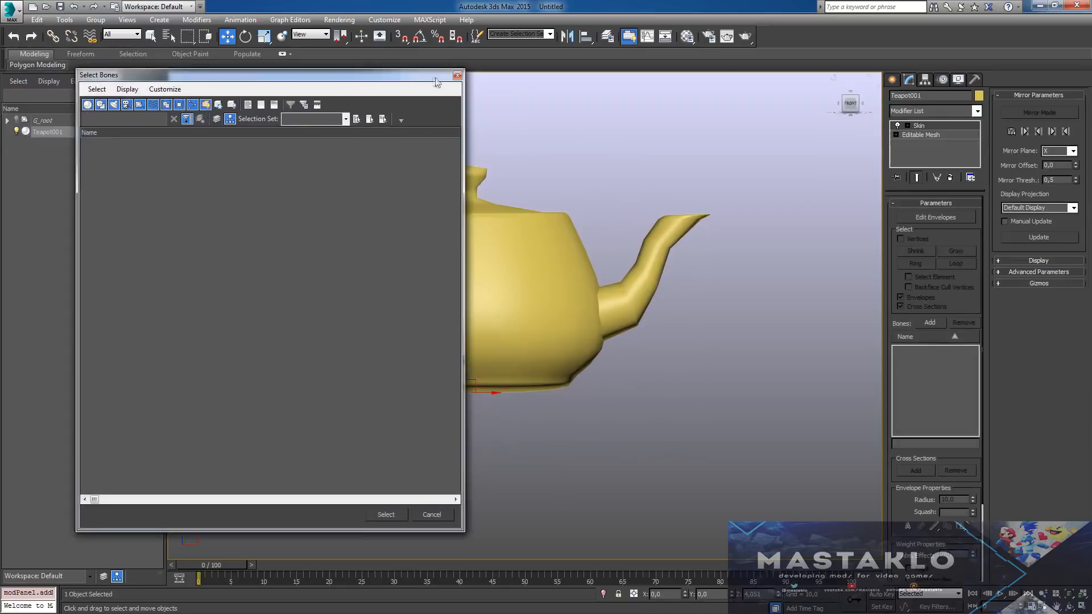
left_click(457, 80)
right_click(533, 143)
left_click(560, 93)
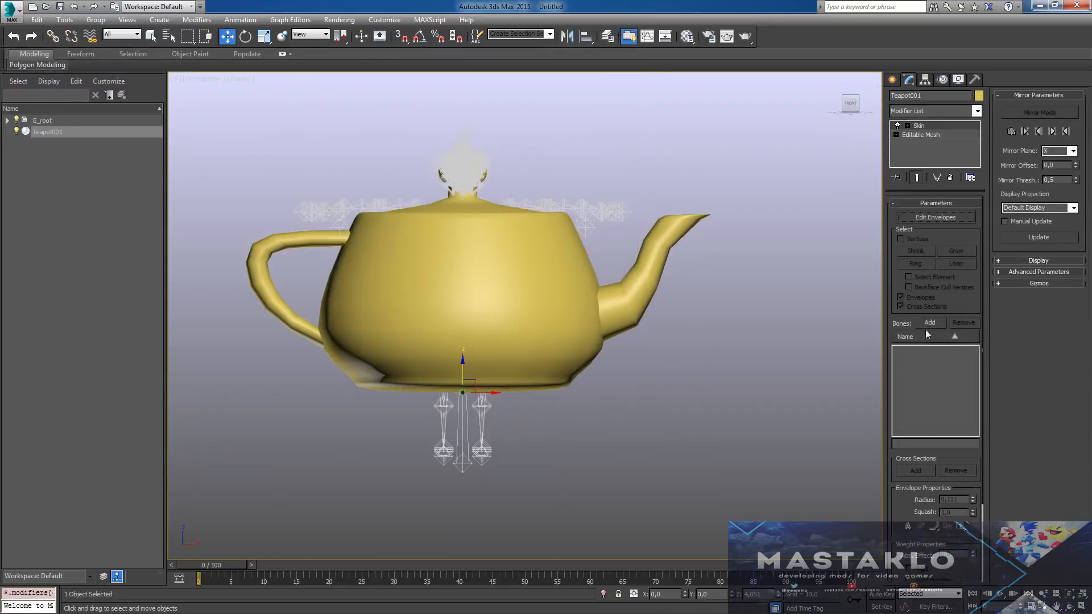
left_click(929, 322)
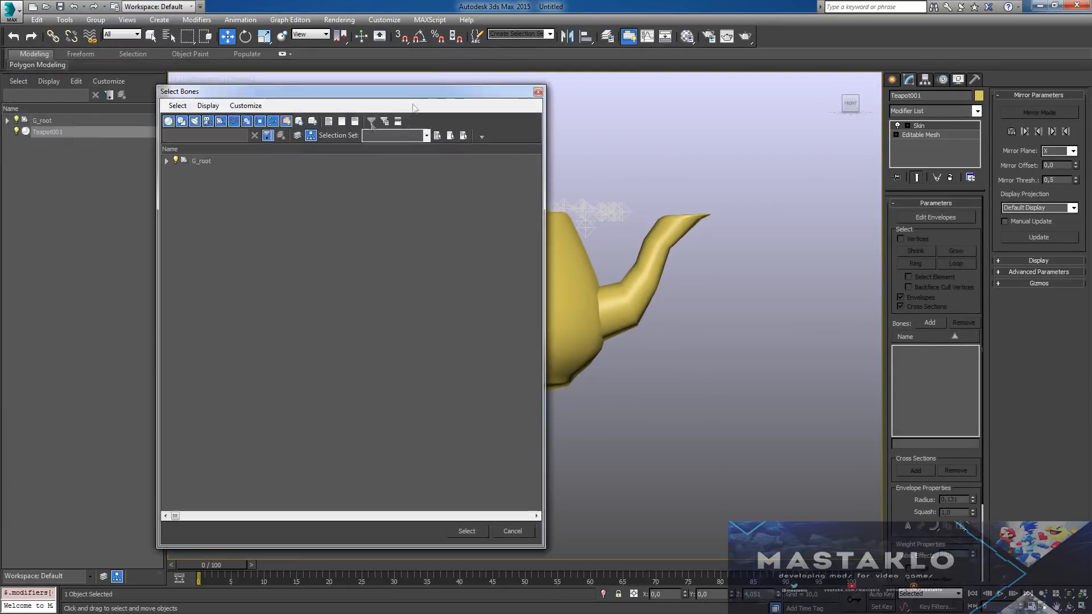
left_click(203, 165)
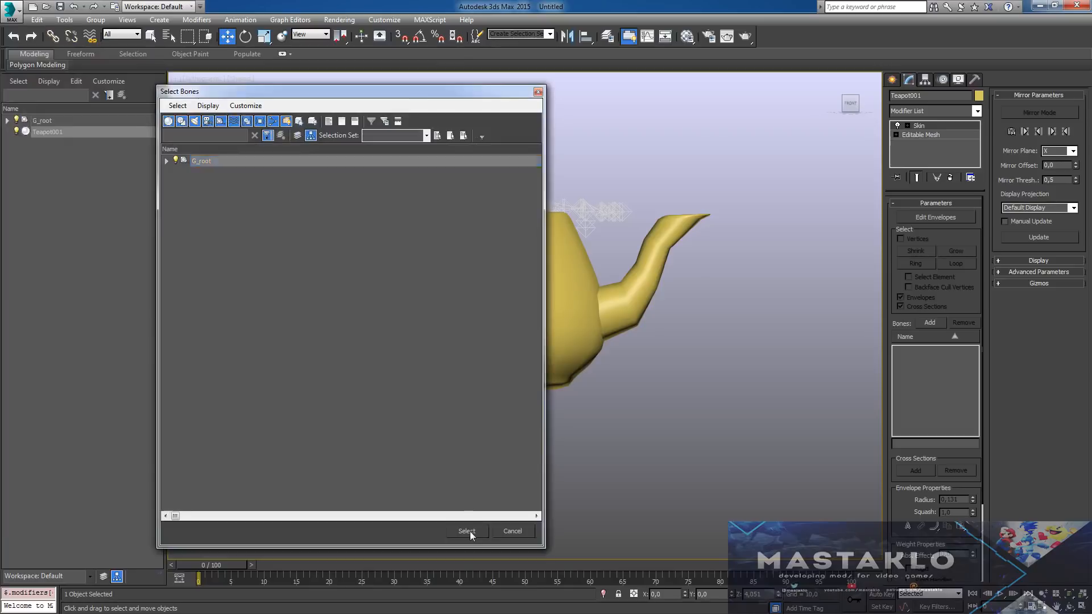
left_click(468, 530)
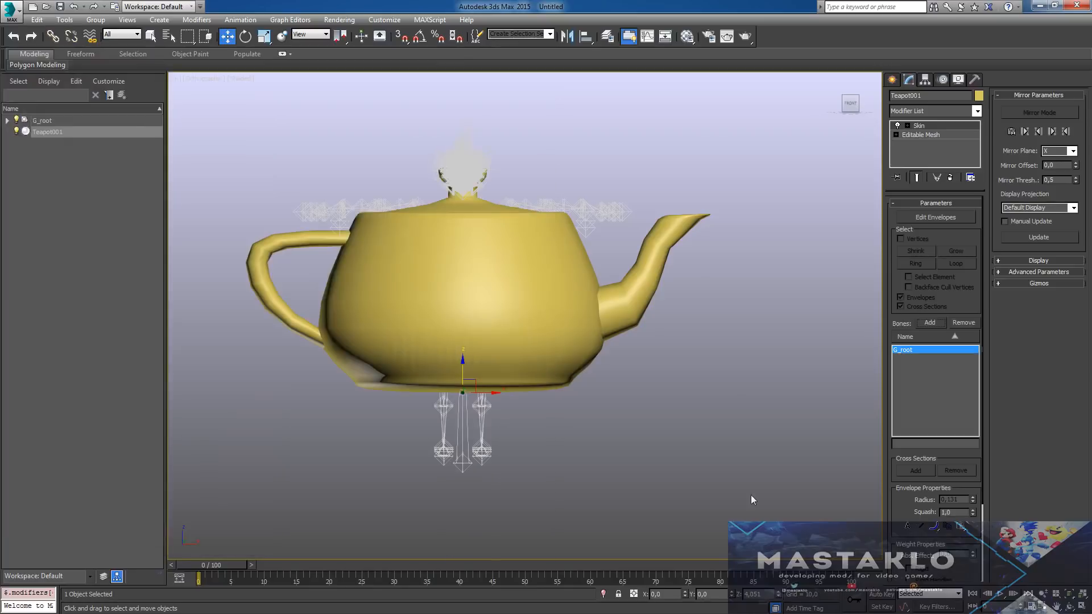
left_click(931, 221)
left_click(929, 221)
- Bring up the element note in a narrow window beside the teapot, review its numbered entries, and put it away
key("alt+Tab")
left_click_drag(648, 156, 551, 159)
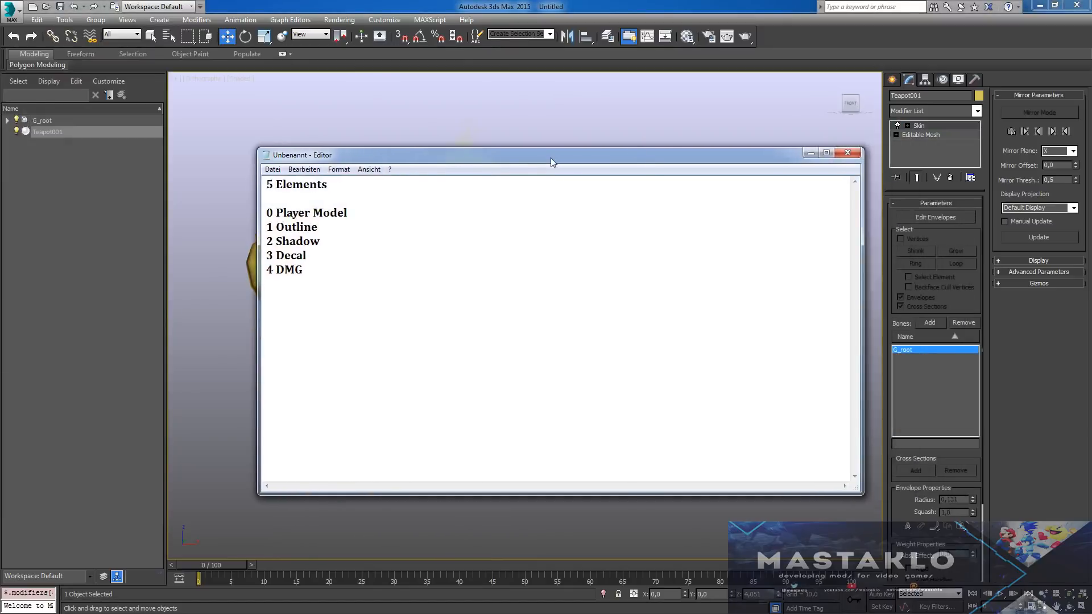
left_click_drag(864, 337, 428, 310)
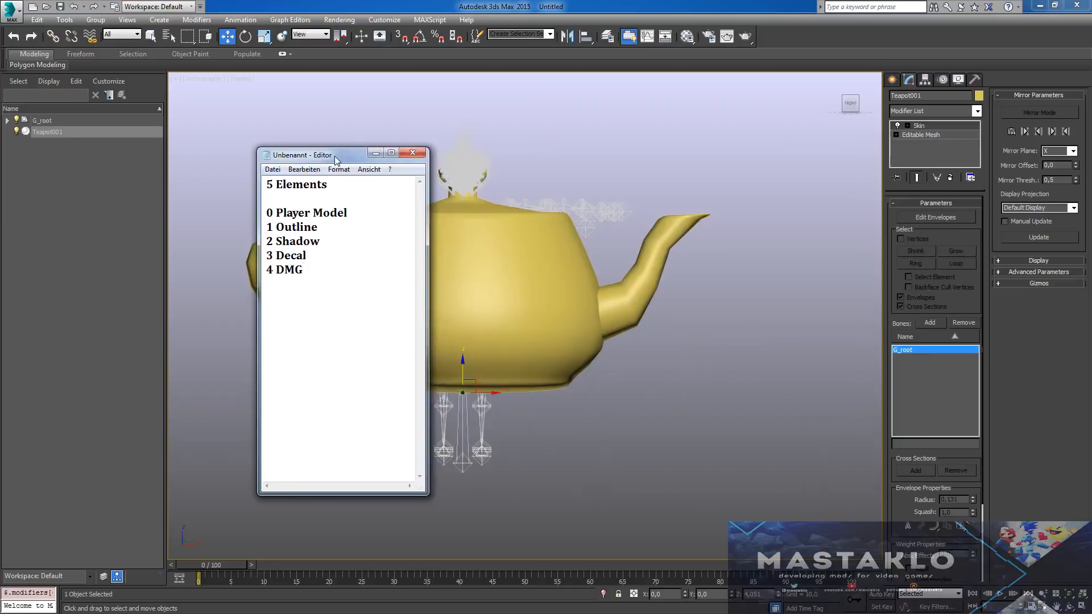
left_click_drag(335, 159, 789, 153)
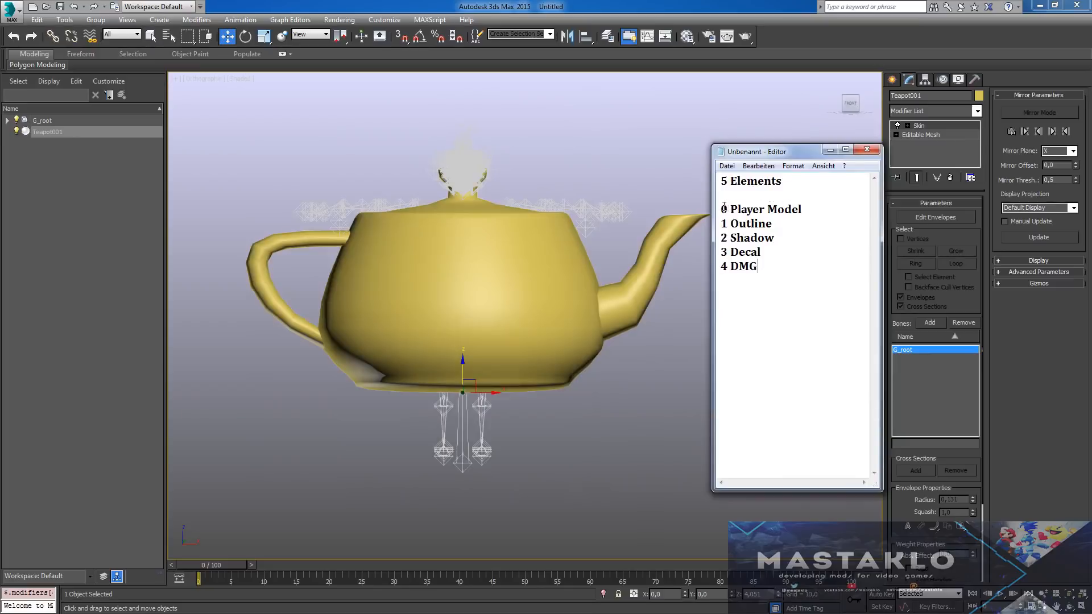
left_click_drag(722, 252, 790, 267)
left_click(792, 266)
mouse_move(726, 209)
left_mouse_down()
mouse_move(835, 219)
mouse_move(727, 252)
mouse_move(721, 223)
left_mouse_up()
left_click(802, 237)
left_click(830, 151)
- Create a box beside the teapot and set its length, width and height to 1
left_click(892, 80)
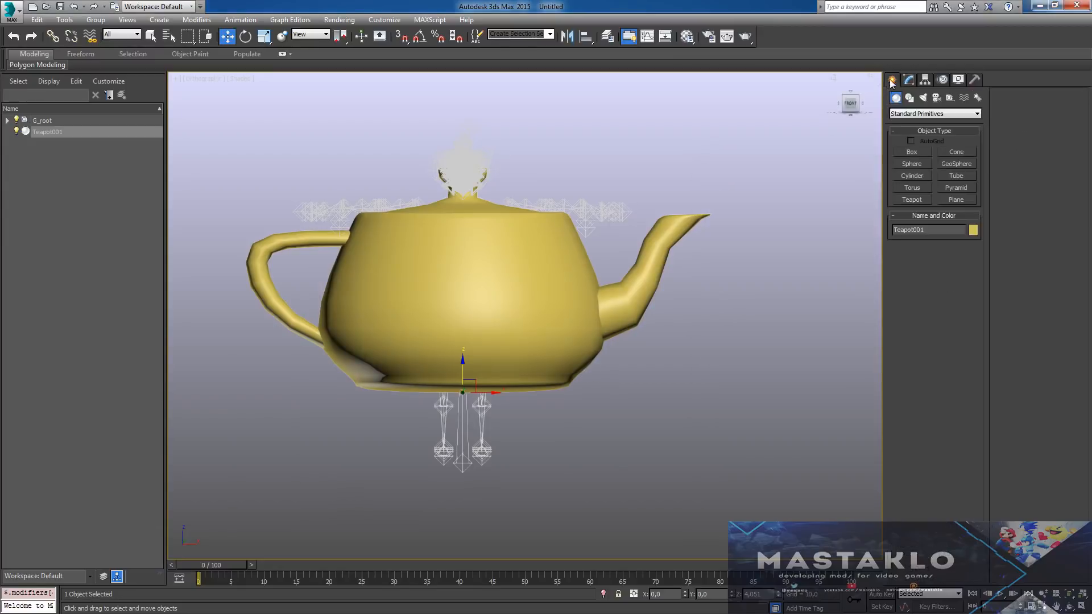
left_click(902, 151)
middle_click_drag(586, 285, 629, 341, "alt")
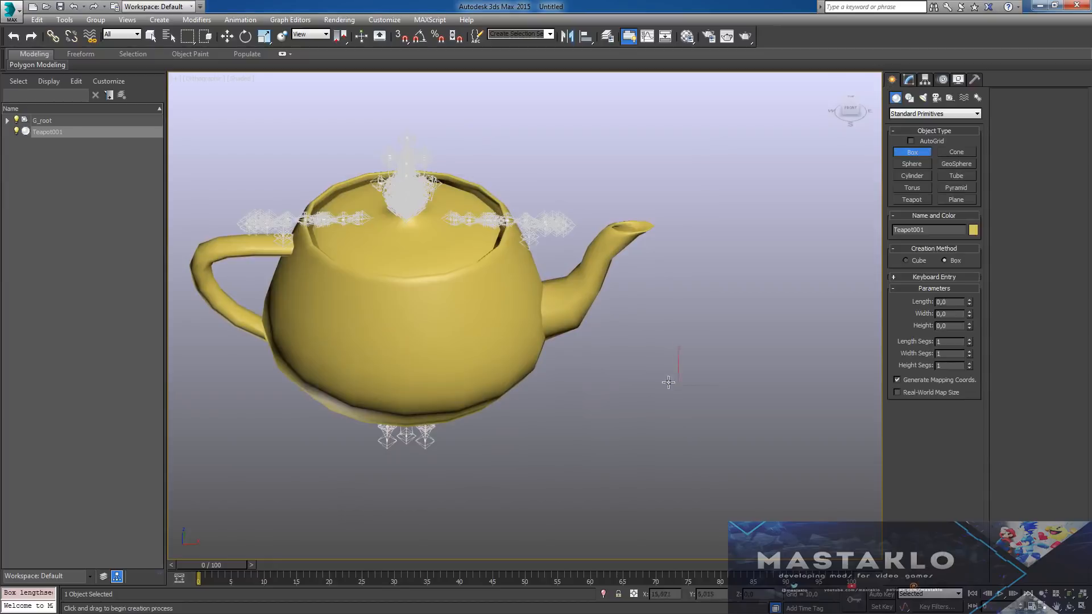
left_click_drag(666, 378, 658, 313)
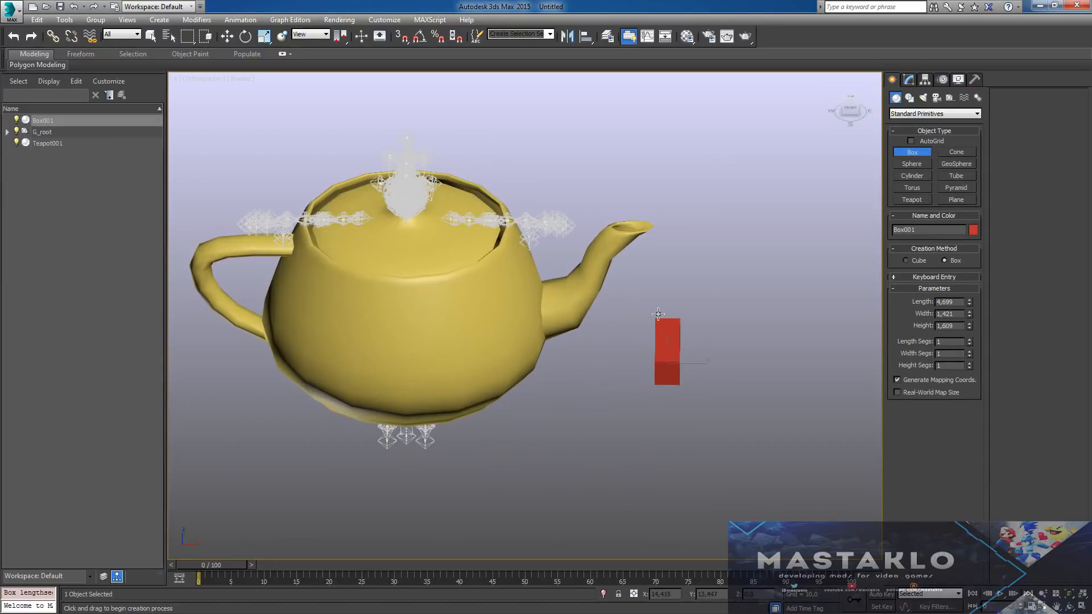
double_click(955, 302)
type("1")
key("Tab")
type("1")
key("Tab")
type("1")
key("Return")
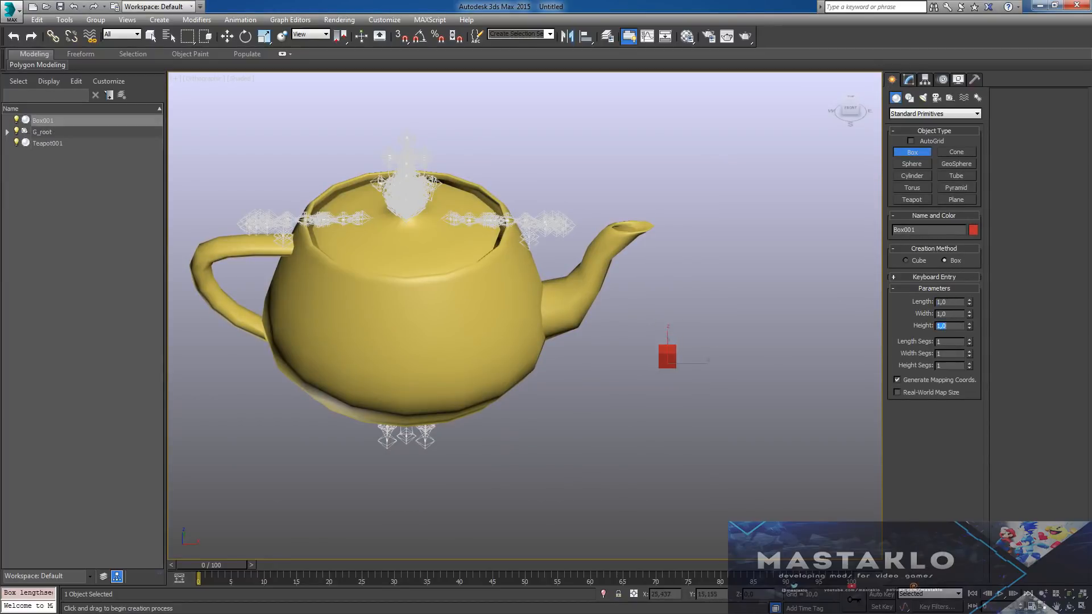
- Center the box at X 0 and Y 0 in the front view and move it straight down below the skeleton
left_click(850, 108)
key("w")
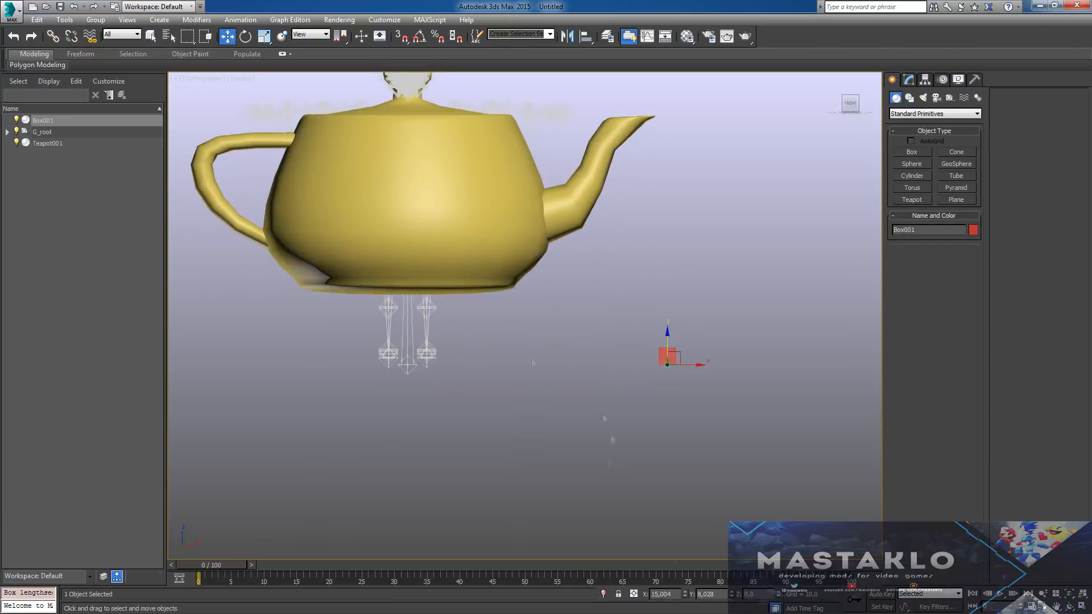
right_click(685, 596)
right_click(732, 596)
middle_click_drag(489, 398, 610, 302)
left_click_drag(526, 245, 594, 72)
- Convert the box to an Editable Mesh and scale all its vertices down until the box is practically invisible
left_click(909, 80)
right_click(910, 126)
left_click(912, 232)
left_click(905, 219)
key("ctrl+a")
left_click(264, 37)
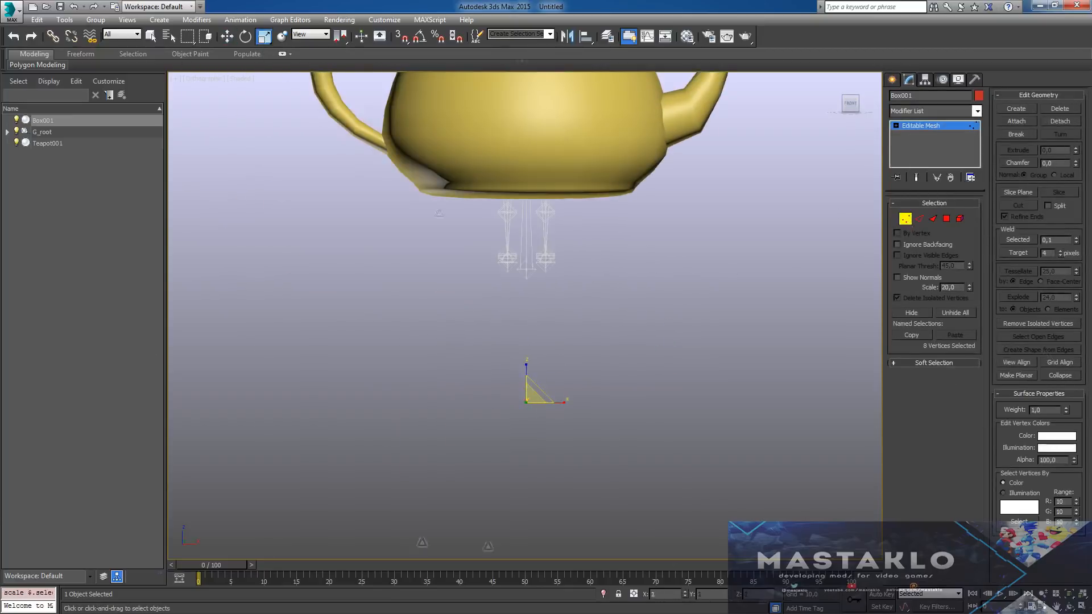
left_click(905, 219)
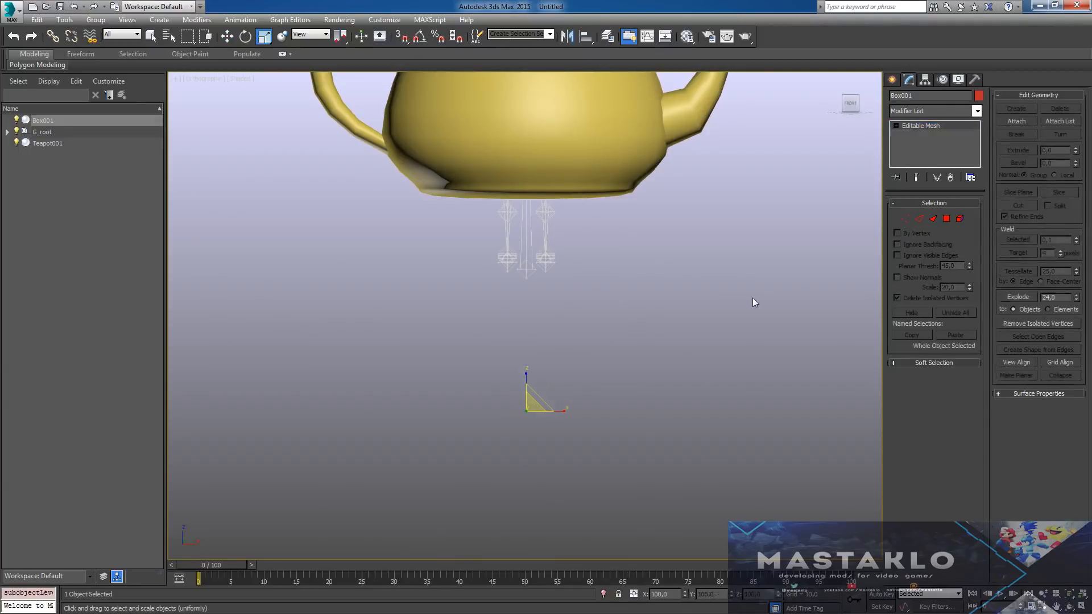
left_click(752, 298)
scroll(663, 398, "down", 2)
left_click(43, 121)
middle_click_drag(668, 340, 621, 339)
right_click(586, 341)
left_click(606, 419)
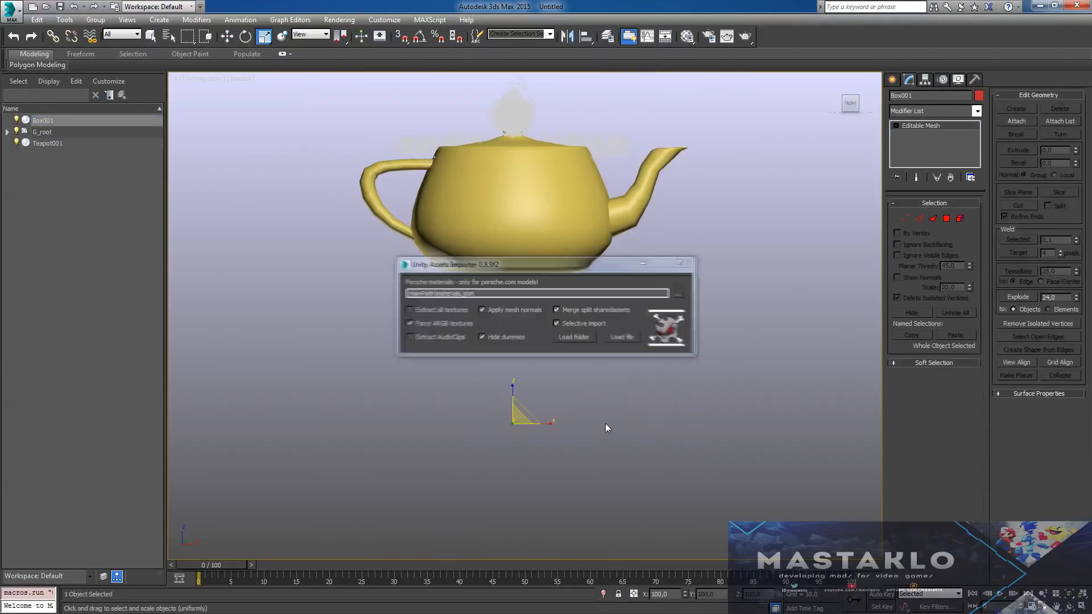
left_click(686, 264)
right_click(595, 359)
left_click(617, 446)
left_click(580, 355)
- Apply a Skin modifier to the shrunken box and add G_root as its bone
left_click(927, 111)
type("skin")
key("Return")
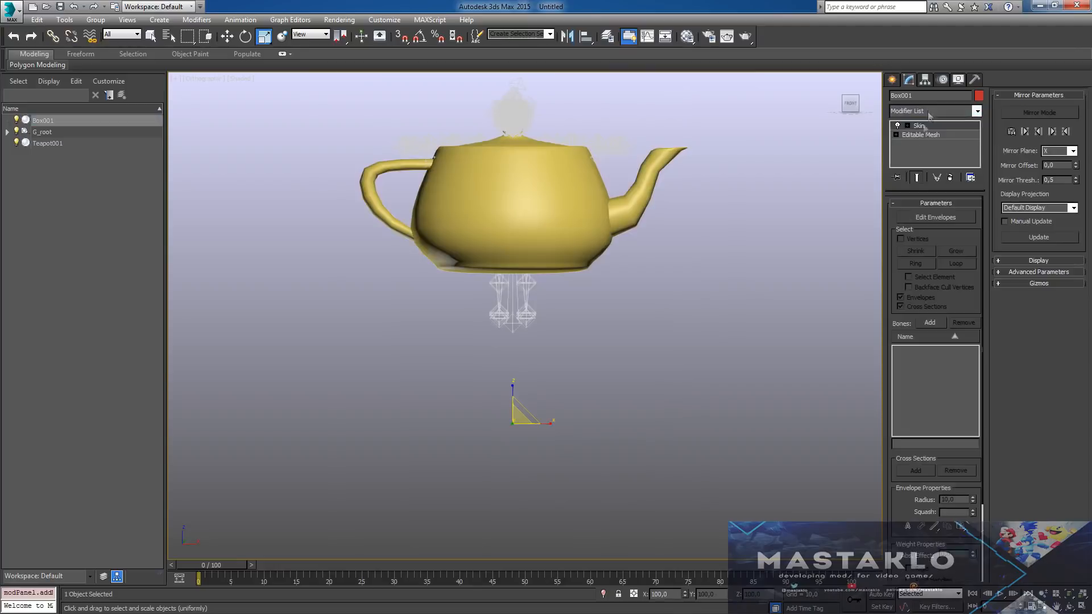
left_click(929, 322)
left_click(407, 196)
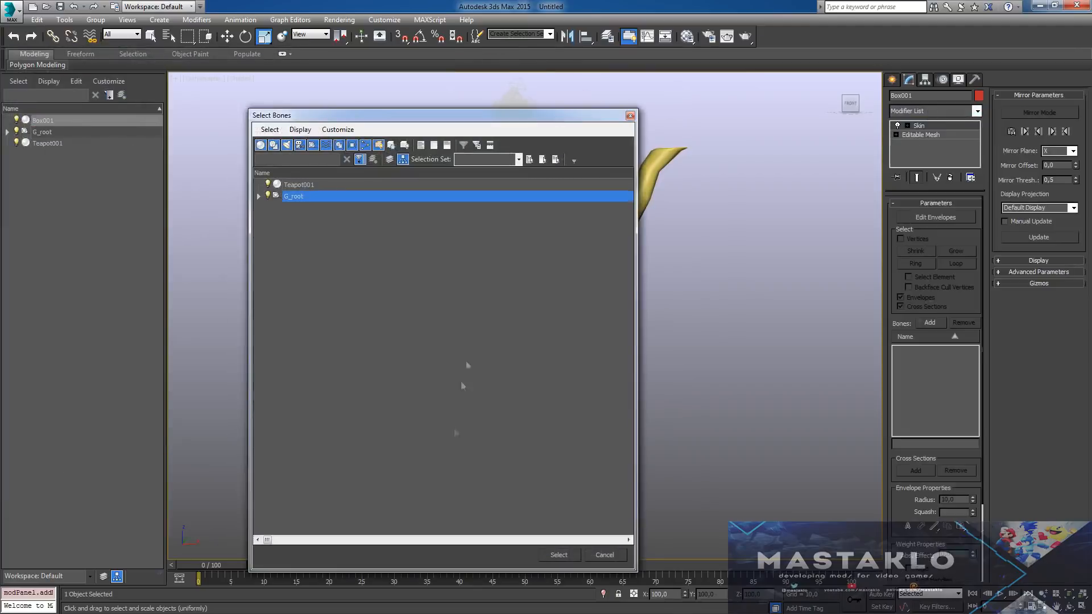
left_click(569, 556)
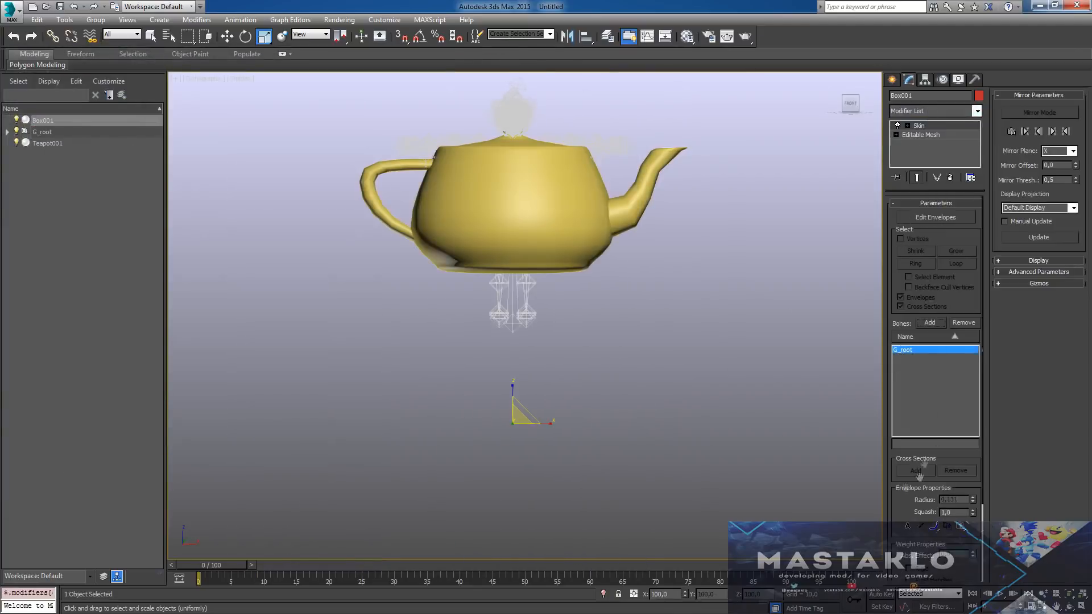
- Clone the skinned box three times as copies, Box002, Box003 and Box004
right_click(651, 376)
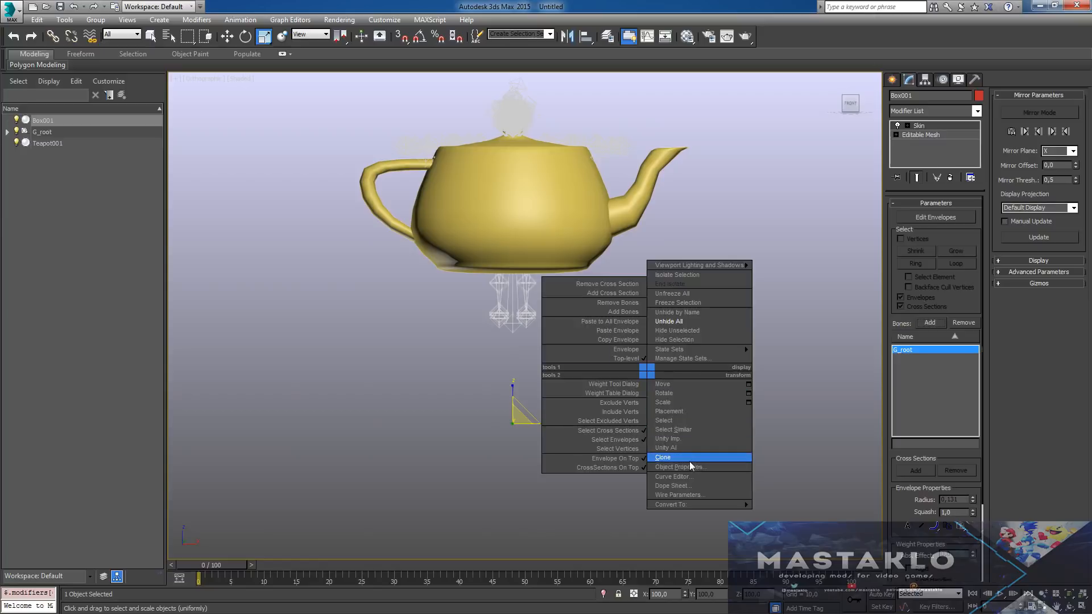
left_click(689, 459)
left_click(514, 354)
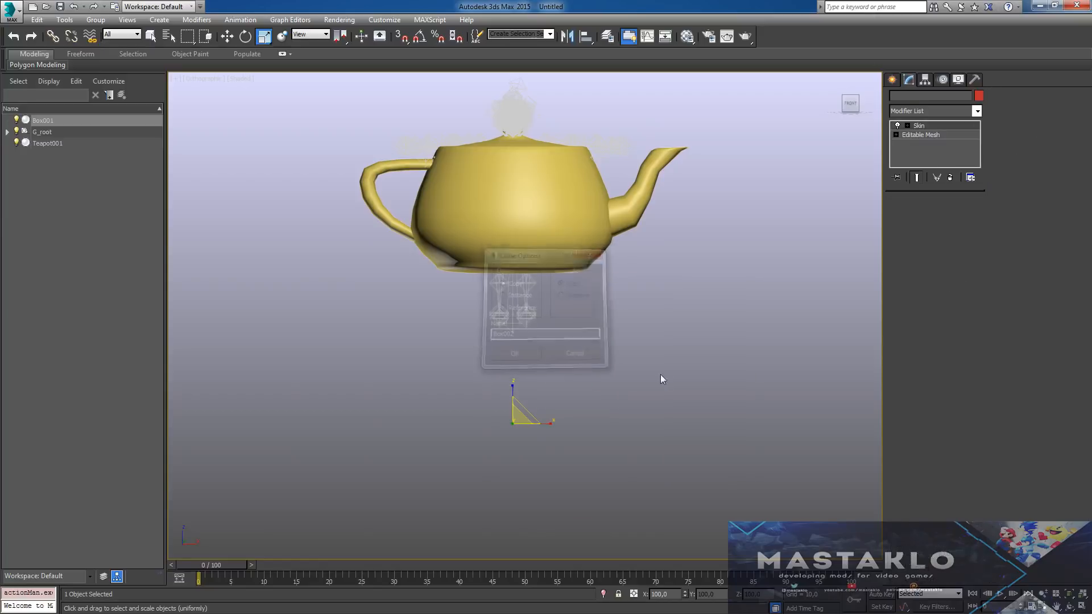
right_click(642, 378)
left_click(679, 462)
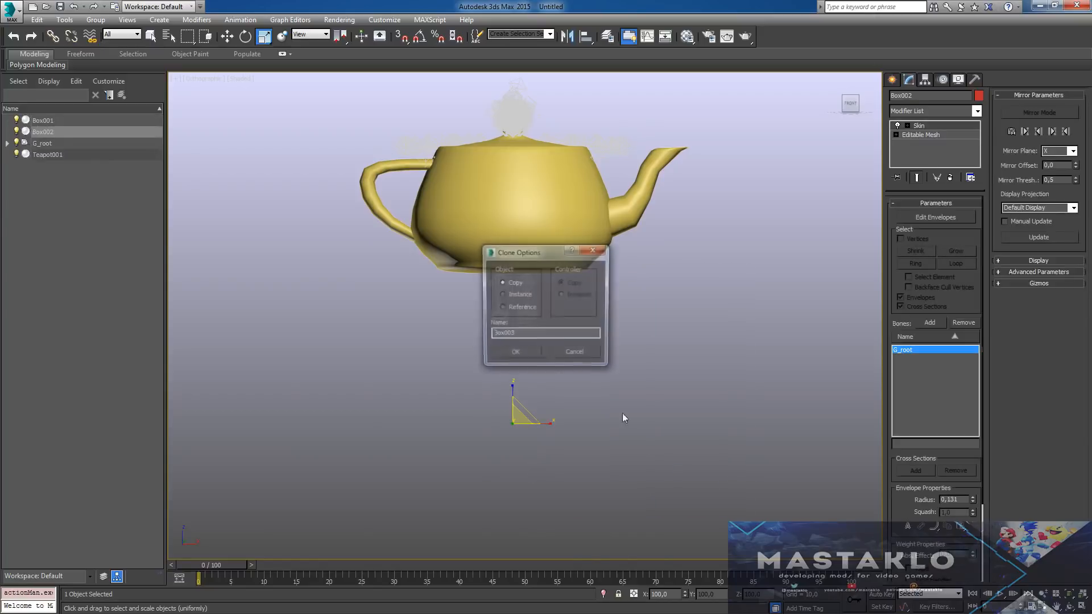
left_click(519, 354)
right_click(639, 391)
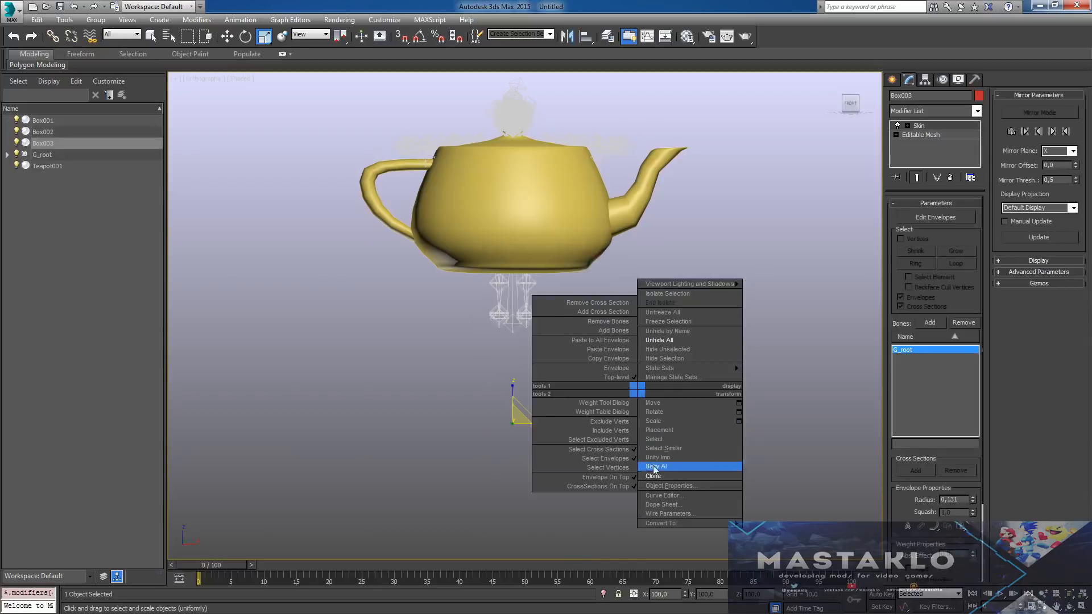
left_click(660, 476)
left_click(524, 353)
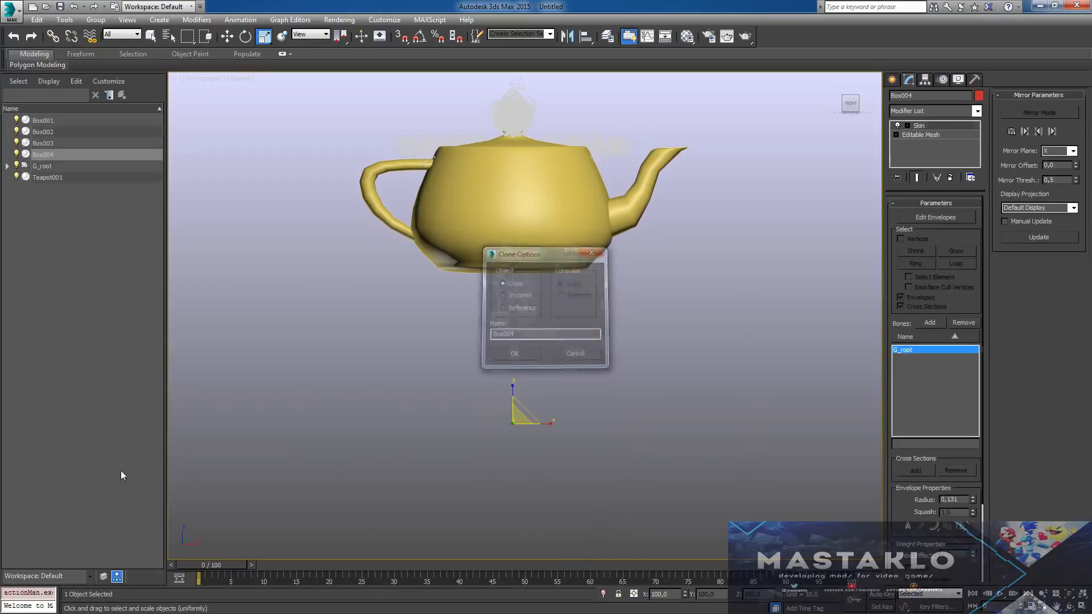
left_click(42, 123)
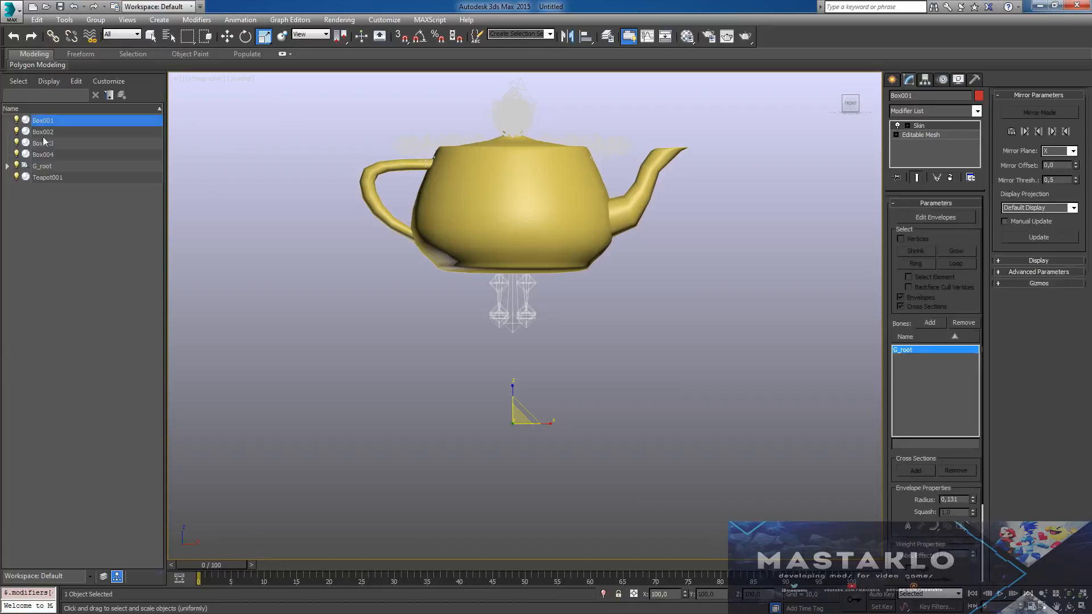
left_click(46, 148, "shift")
left_click(47, 153, "shift")
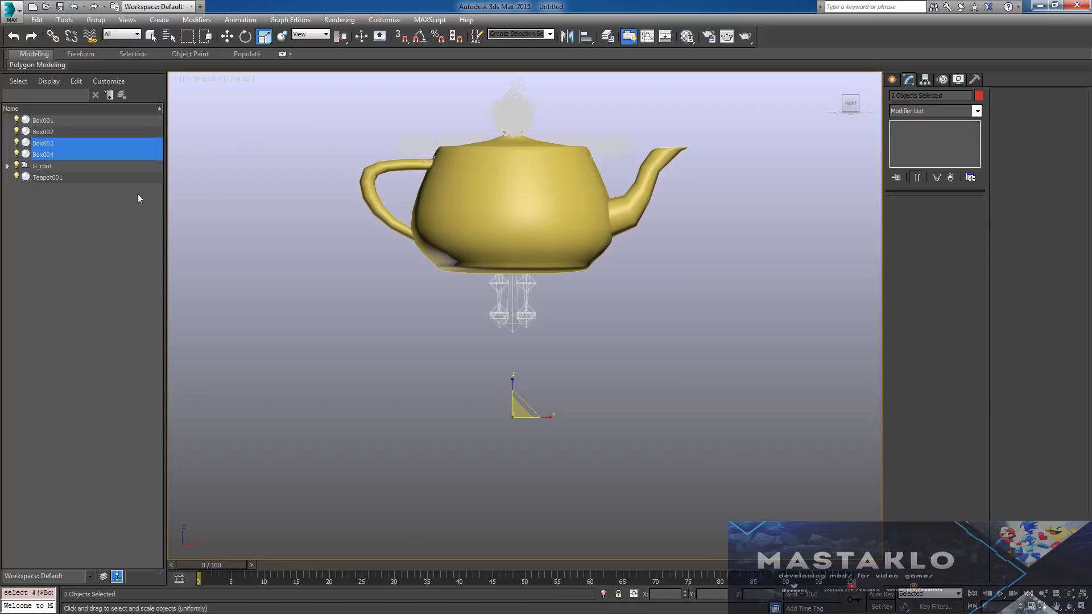
left_click(43, 122)
left_click(318, 234)
scroll(529, 281, "up", 3)
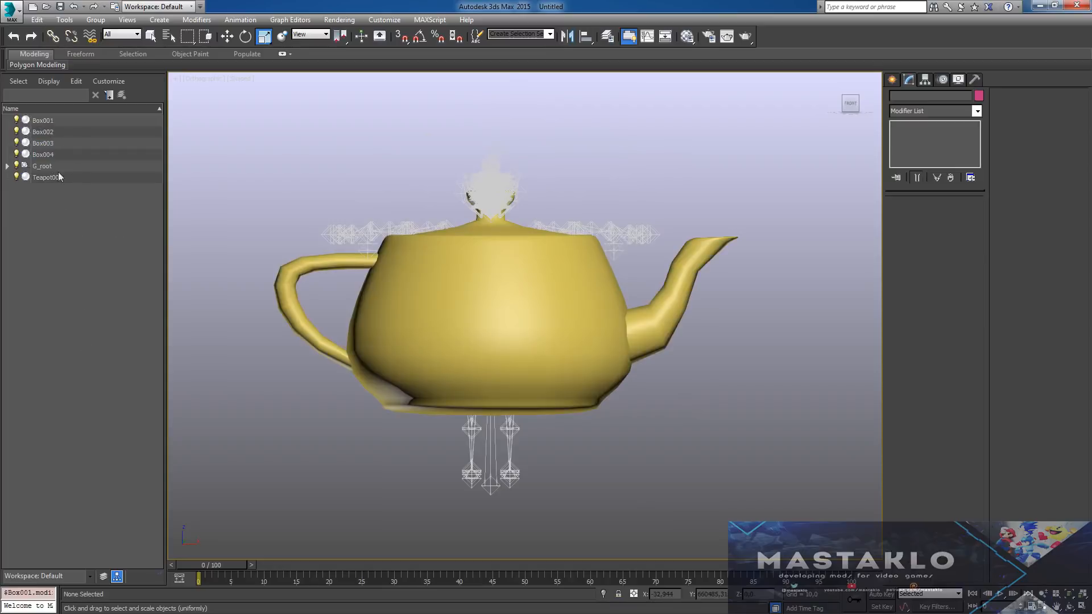
middle_click_drag(462, 252, 470, 253)
- Open the Track View Curve Editor and place it as a small window to examine the order of the scene objects
left_click(290, 19)
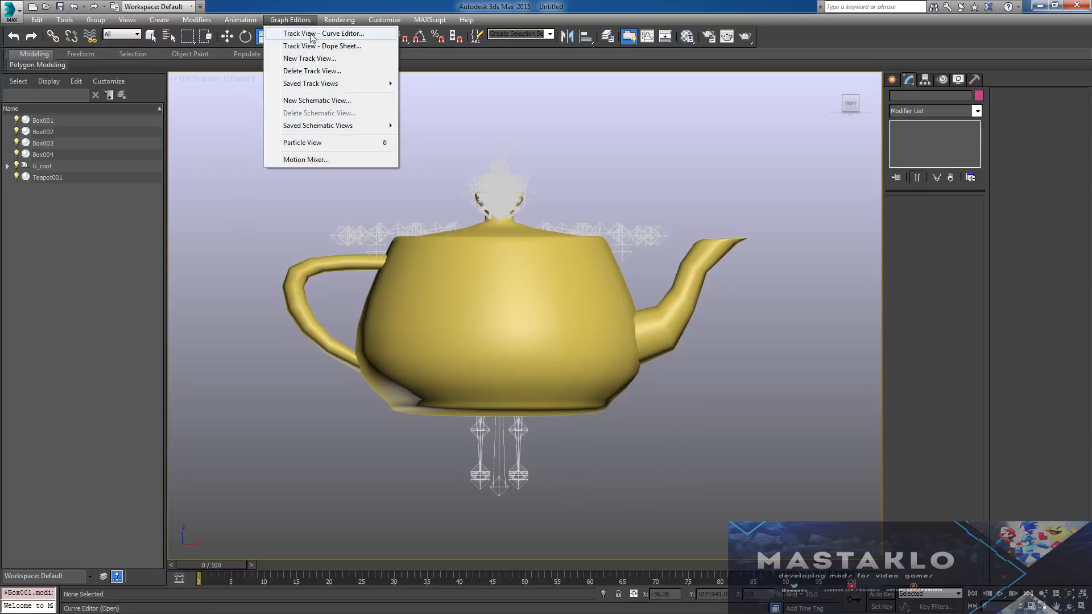
left_click(310, 34)
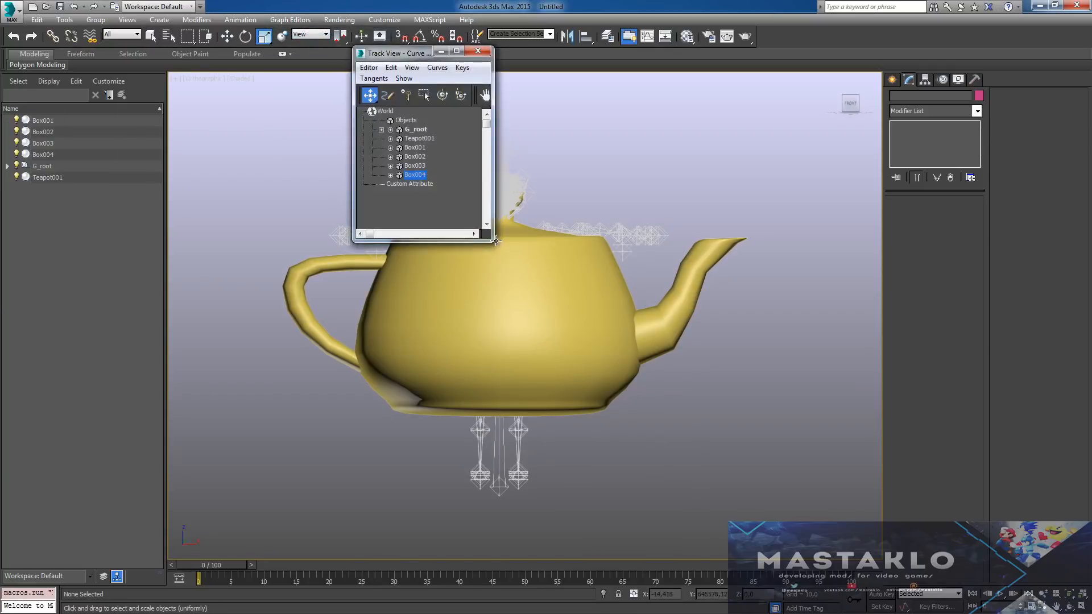
left_click_drag(494, 242, 499, 304)
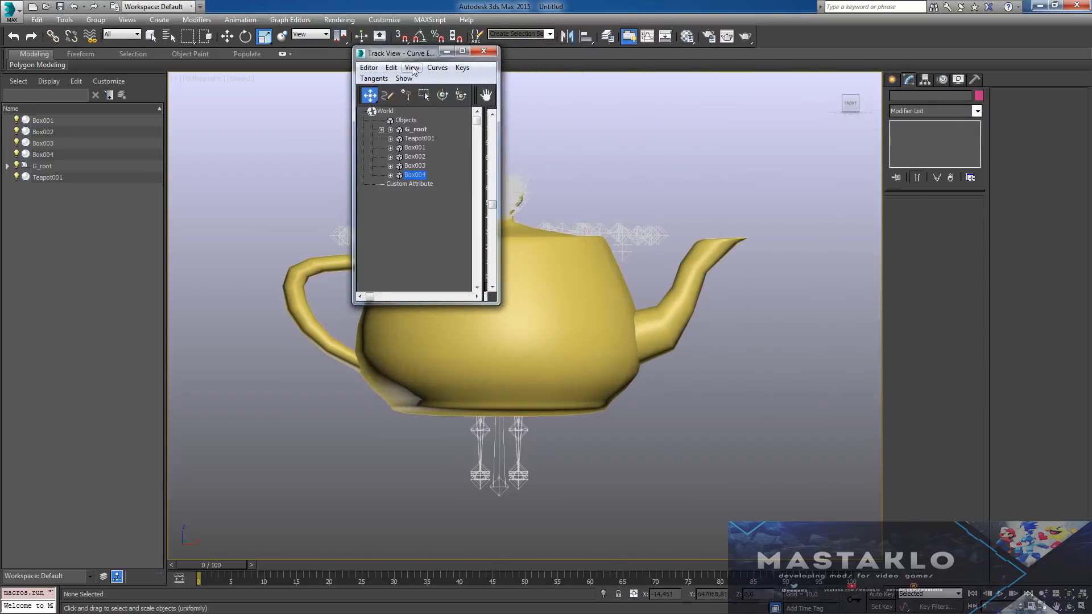
left_click_drag(413, 61, 317, 128)
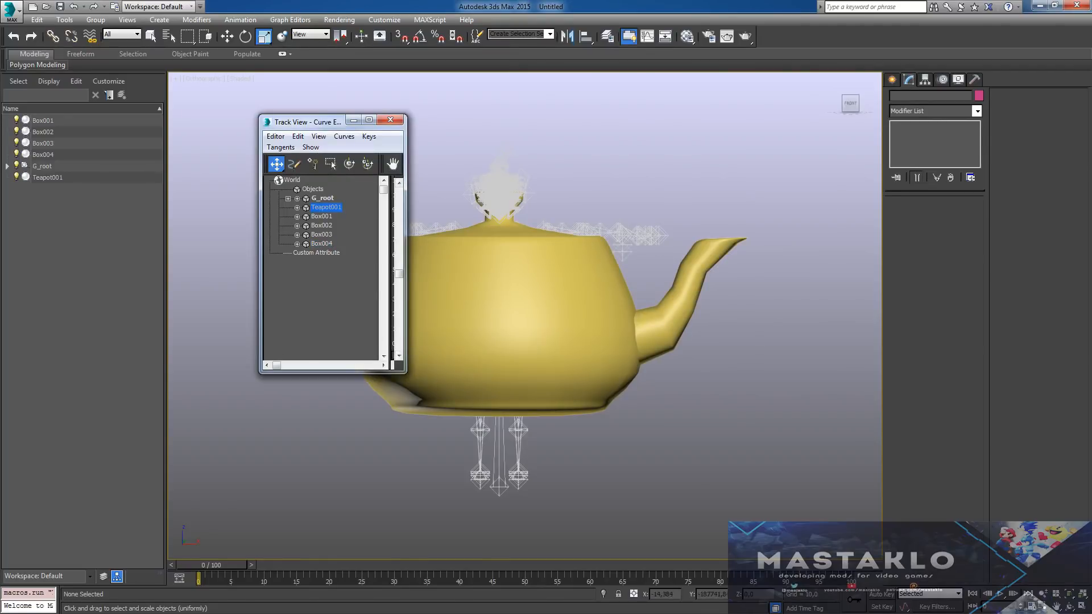
- Compare the object order with the numbered entries in the element note, and put the note and Curve Editor away
key("alt+Tab")
left_click_drag(796, 151, 514, 101)
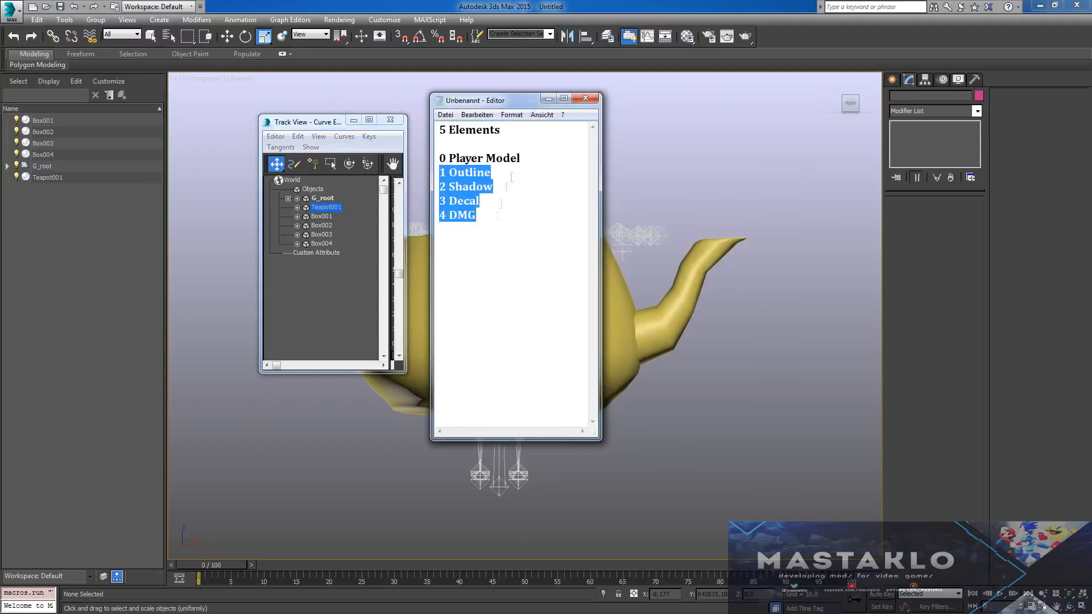
left_click(441, 159)
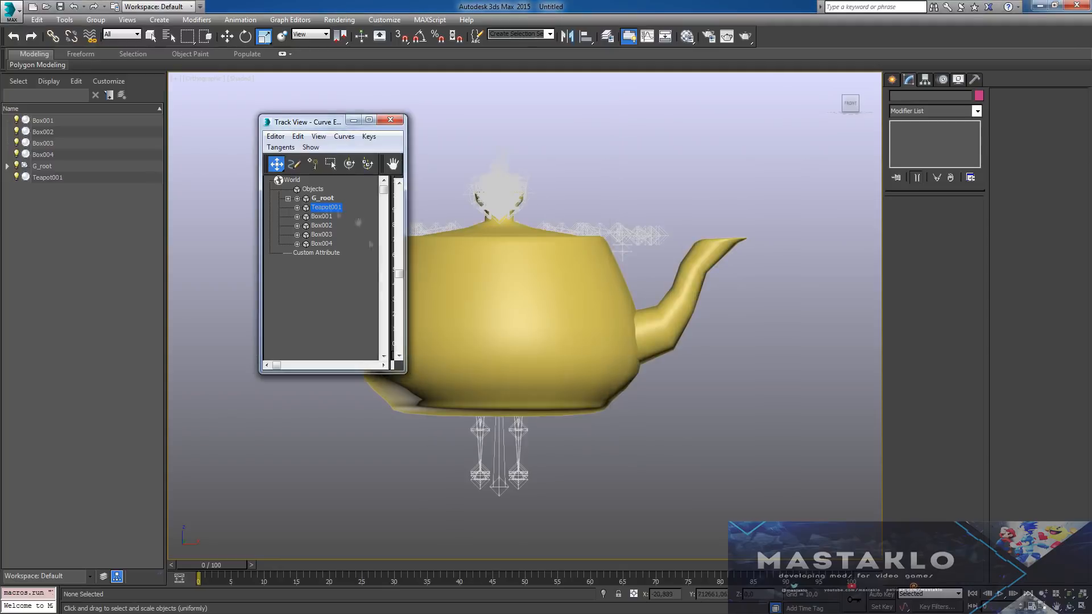
left_click_drag(440, 172, 488, 217)
left_click_drag(510, 102, 521, 124)
left_click(559, 121)
left_click(397, 122)
- Open the Material Editor and rename the material 07 - Default as material_0
middle_click_drag(260, 220, 287, 203)
key("q")
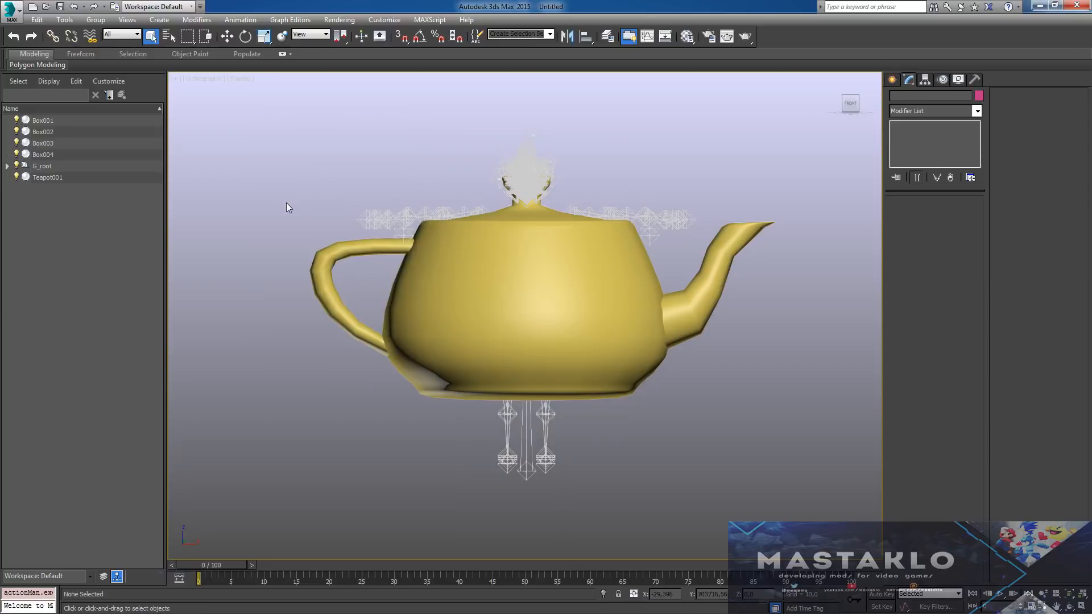
key("m")
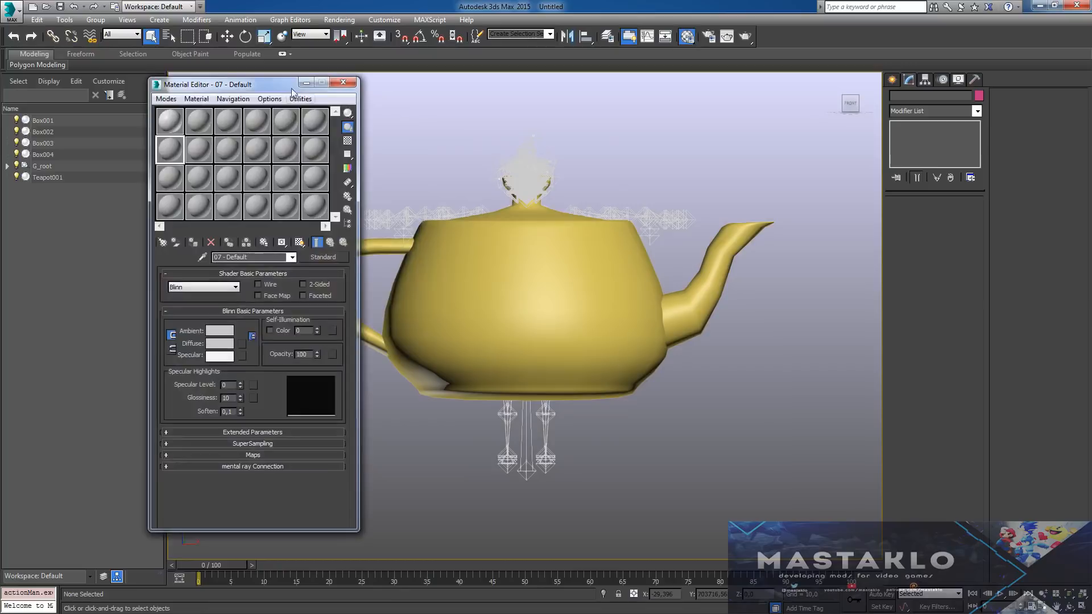
mouse_move(285, 83)
left_mouse_down()
mouse_move(305, 84)
mouse_move(295, 86)
left_mouse_up()
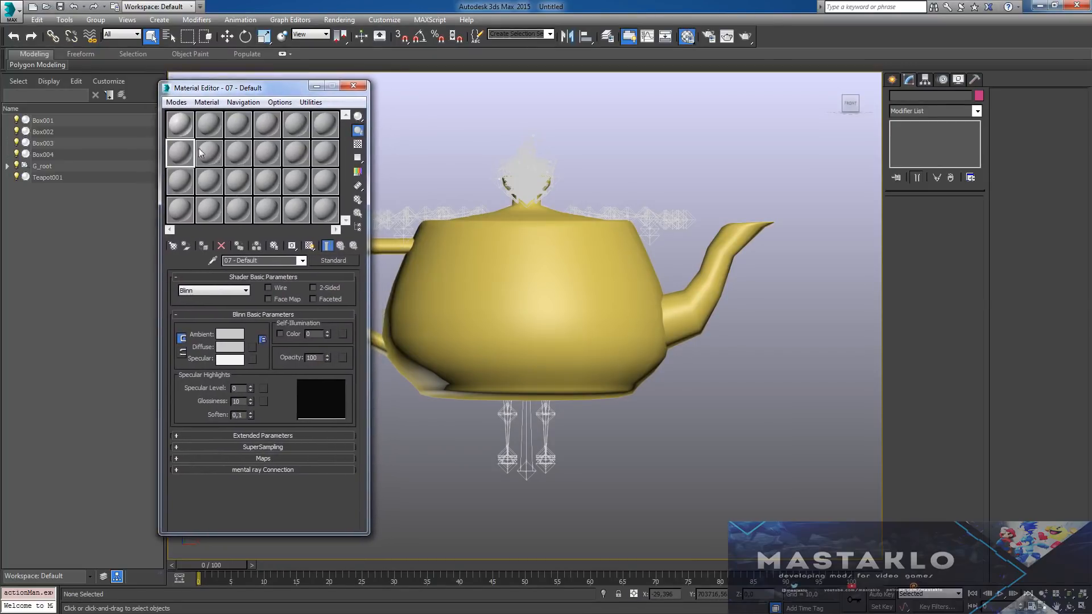
left_click(262, 262)
type("material_0")
- Rename the four materials following material_0 as a continuing numbered series starting with material_1
left_click(209, 153)
left_click(262, 261)
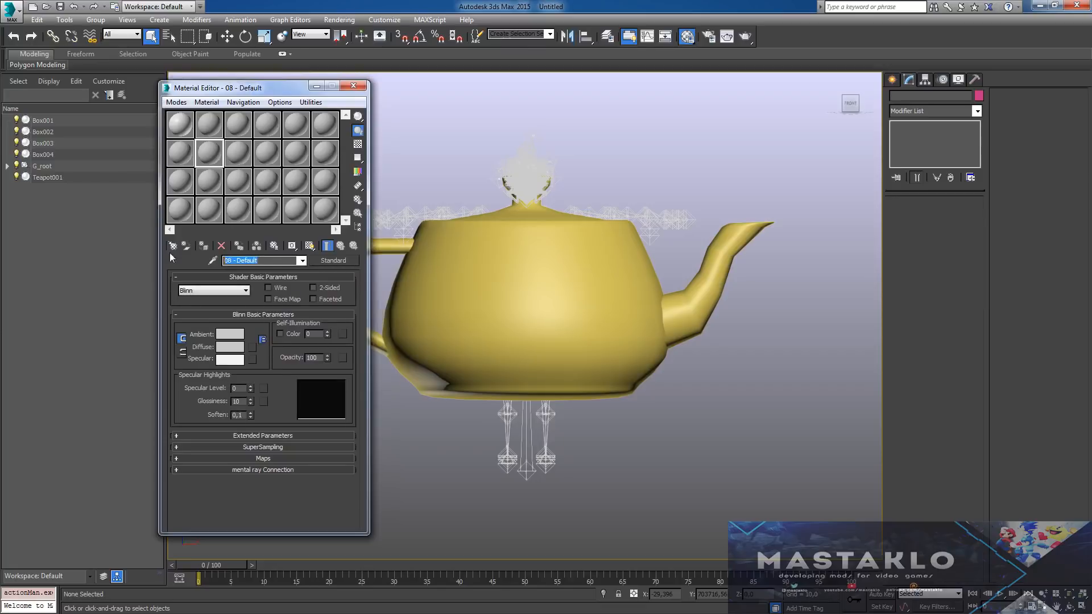
type("material_1")
left_click(238, 153)
left_click(262, 261)
type("material")
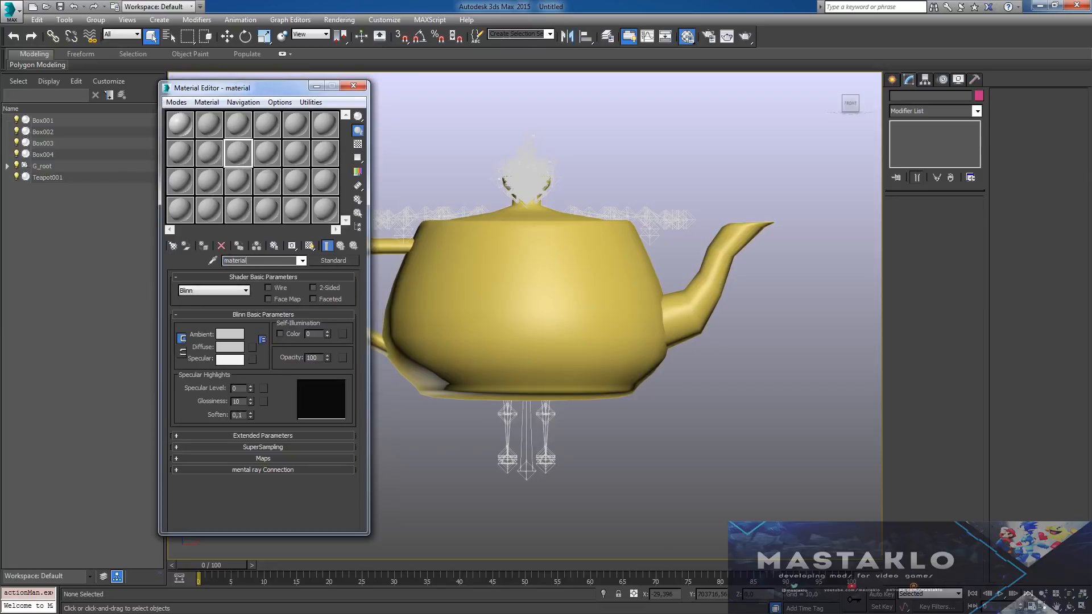
left_click(268, 157)
left_click(261, 261)
type("material_3")
left_click(296, 155)
left_click(262, 261)
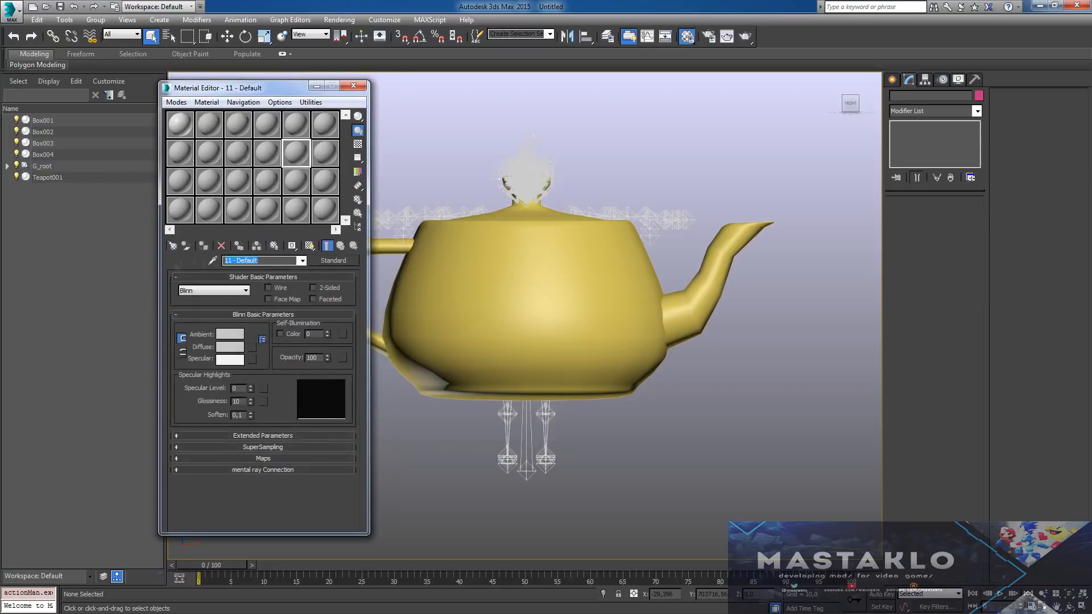
type("material_0")
- Assign material_0 to the teapot and to Box004
left_click(192, 151)
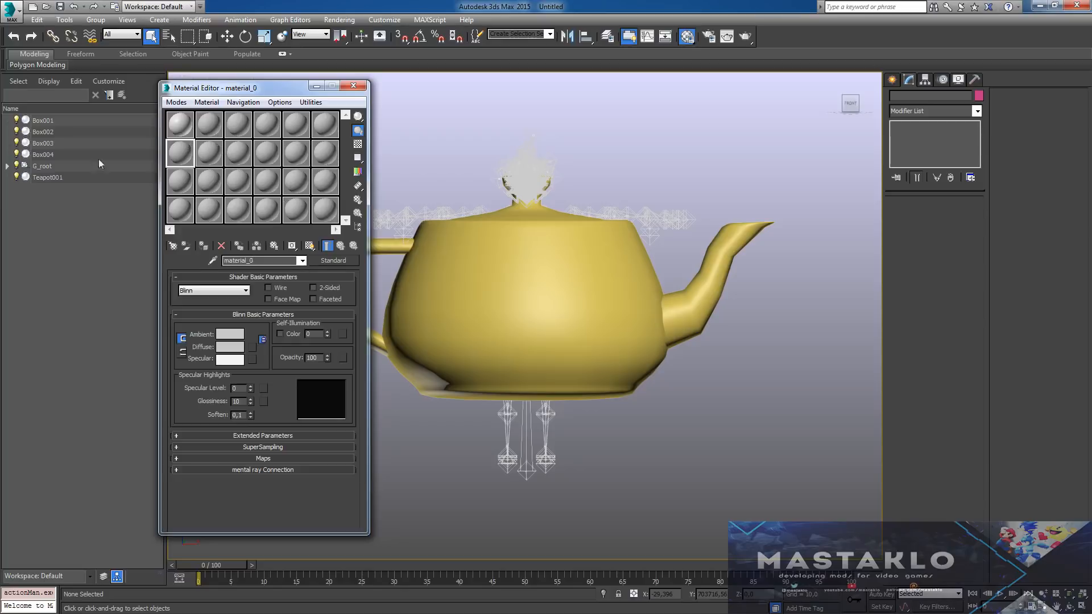
left_click(56, 179)
left_click(56, 216)
left_click(49, 178)
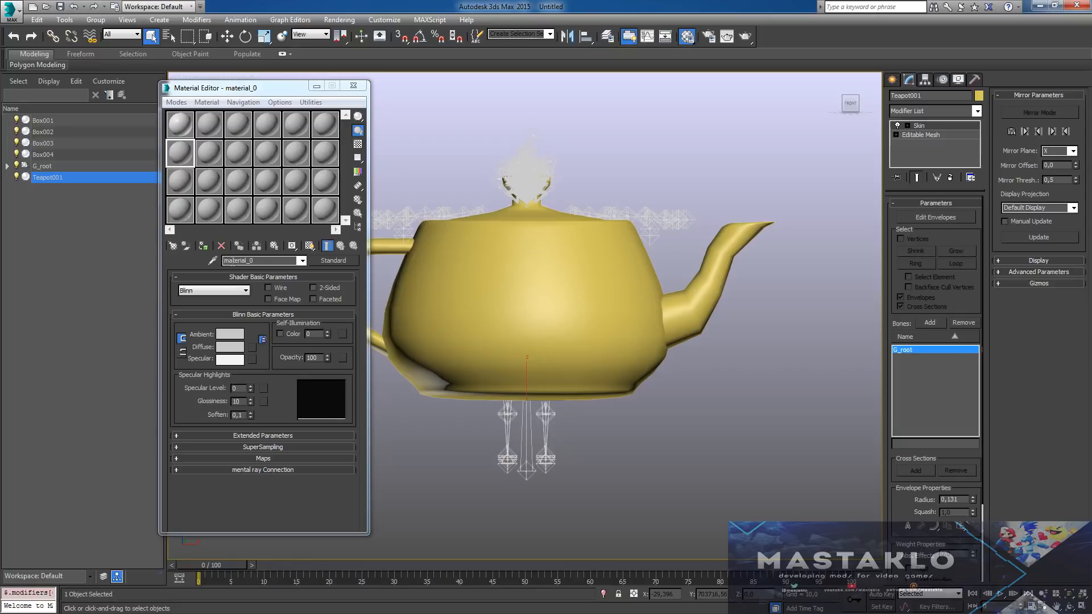
left_click(207, 246)
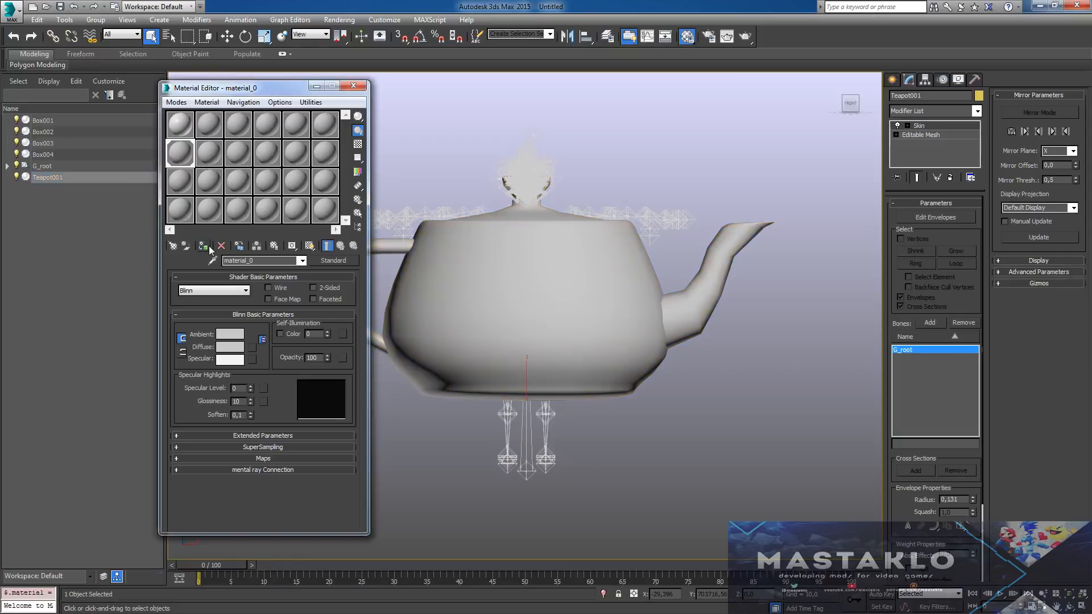
left_click(43, 154)
left_click(203, 245)
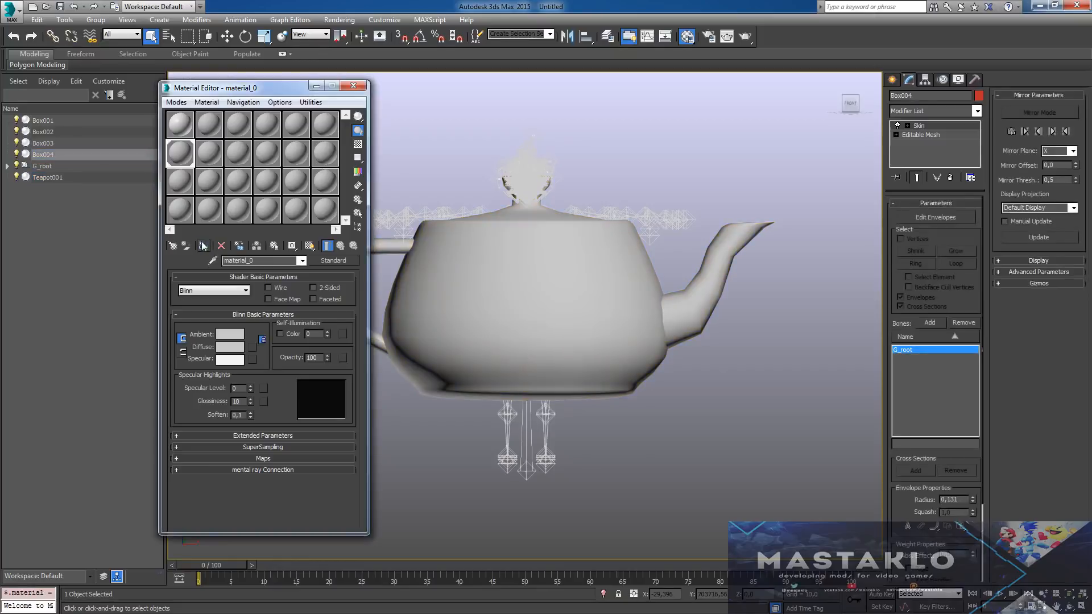
- Assign material_1 to Box001 and material_2 to Box002
left_click(42, 120)
left_click(209, 154)
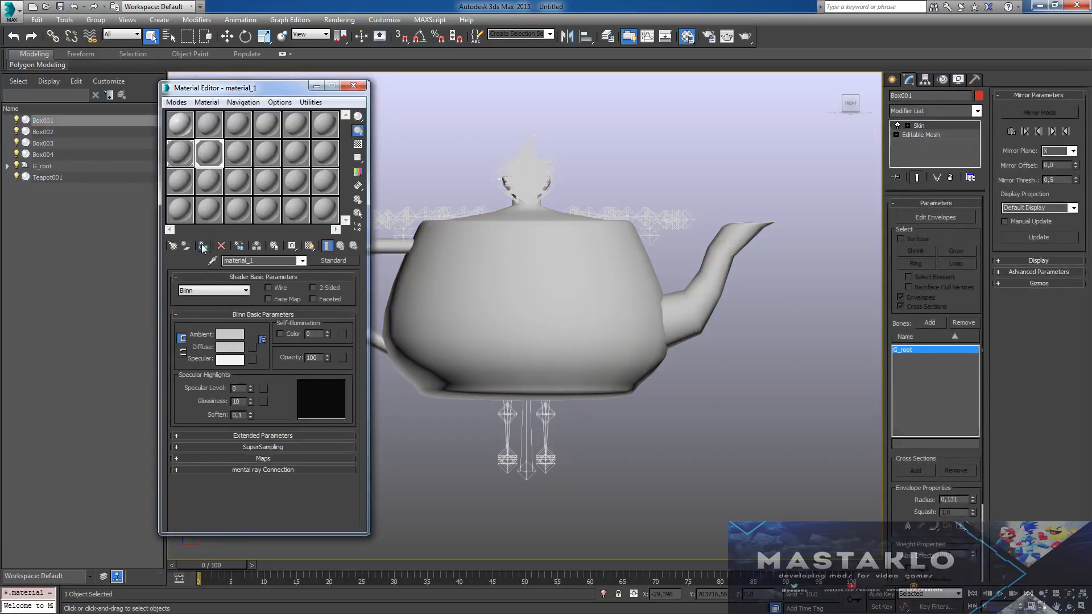
left_click(55, 134)
left_click(238, 153)
left_click(204, 246)
- Assign material_3 to Box003 and material_5 to Box004, and close the Material Editor
left_click(55, 144)
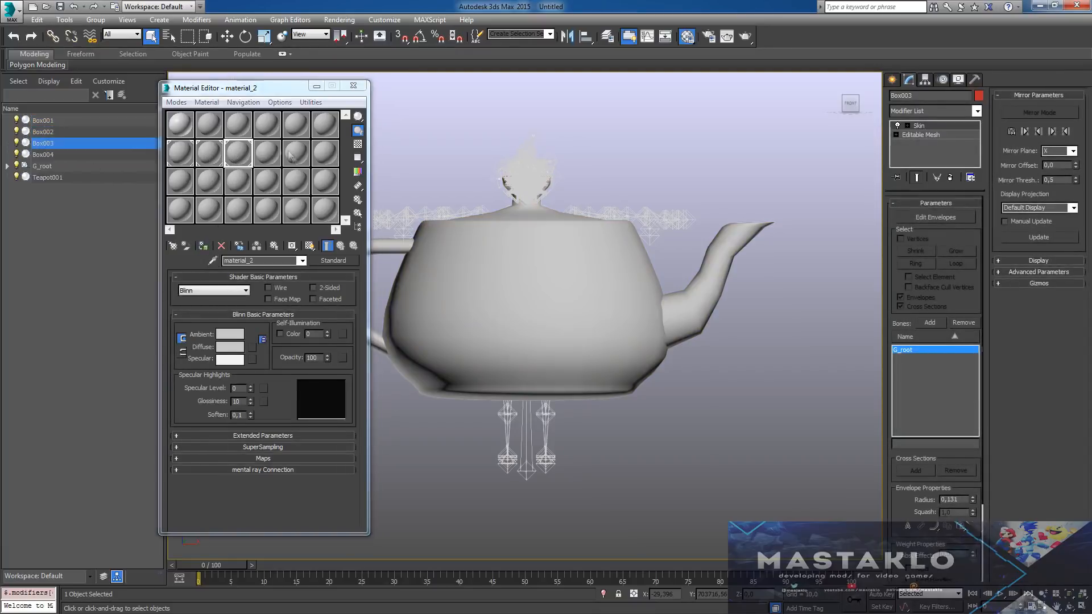
left_click(270, 154)
left_click(203, 245)
left_click(40, 155)
left_click(295, 153)
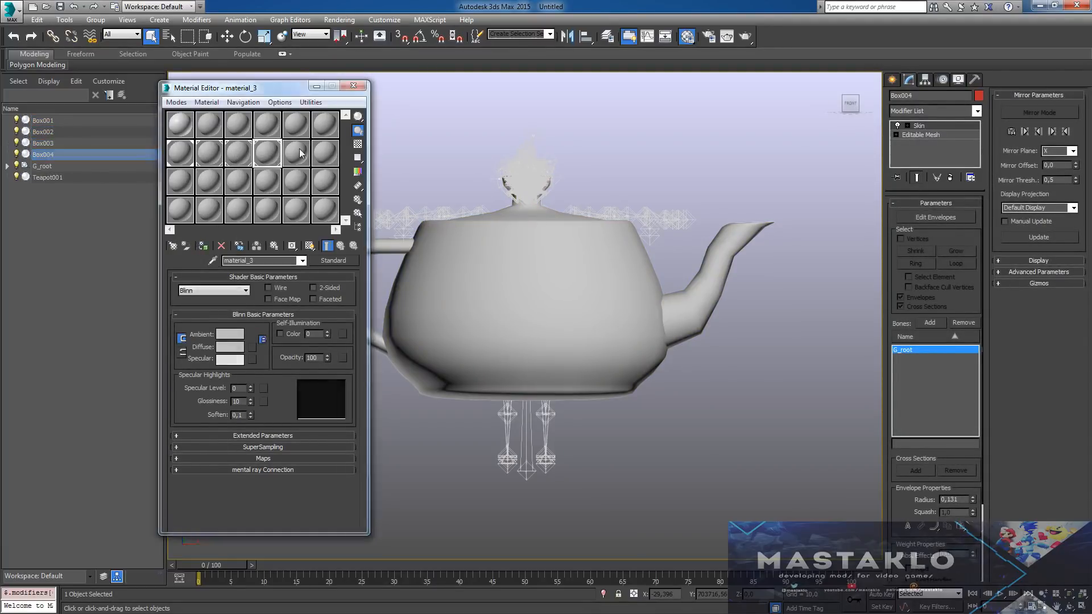
left_click(204, 245)
left_click(353, 85)
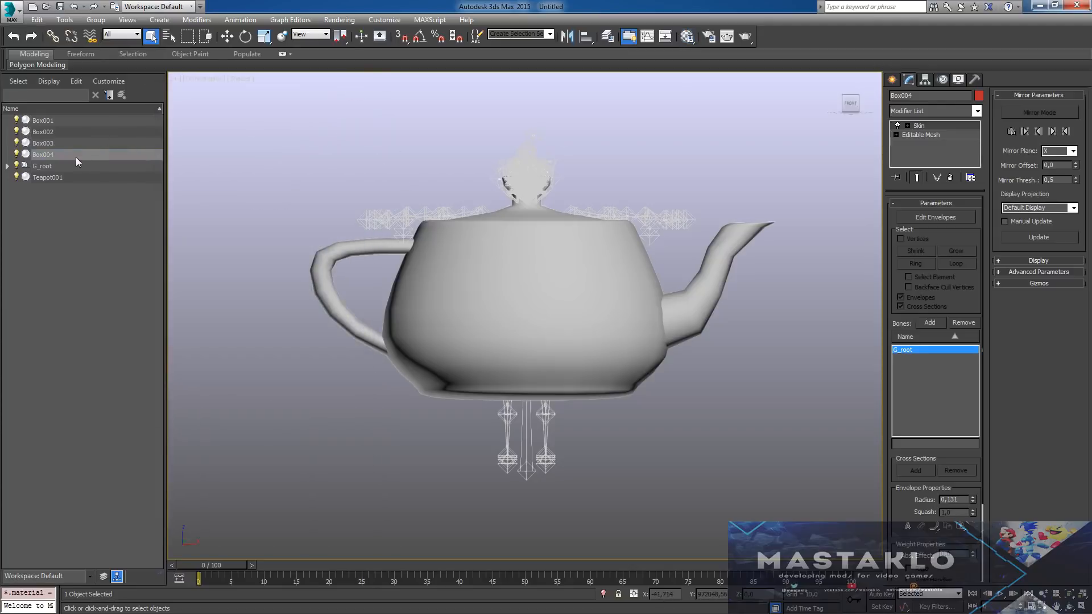
- Export the scene as GKS_body.FBX with the FighterZ preset, animation off, units in inches and binary FBX 2014 format
left_click(13, 13)
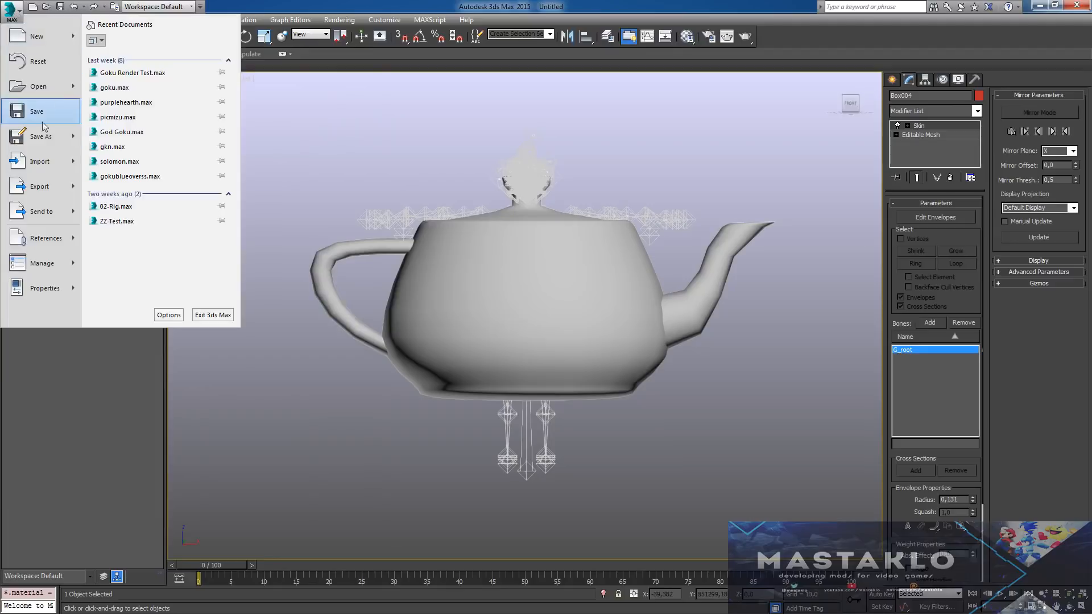
left_click(43, 186)
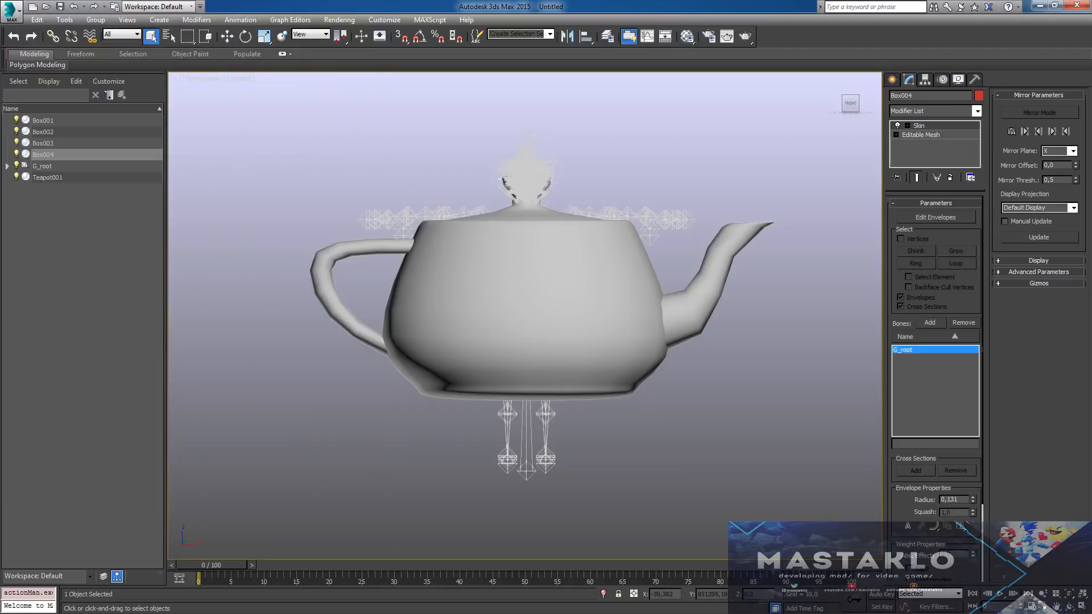
left_click(585, 350)
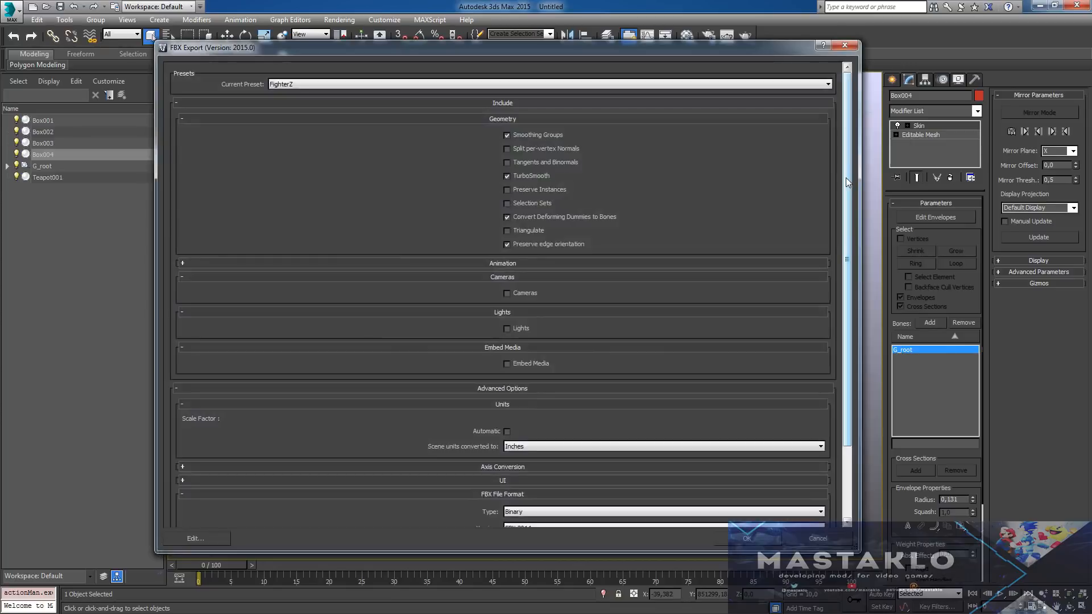
left_click(183, 262)
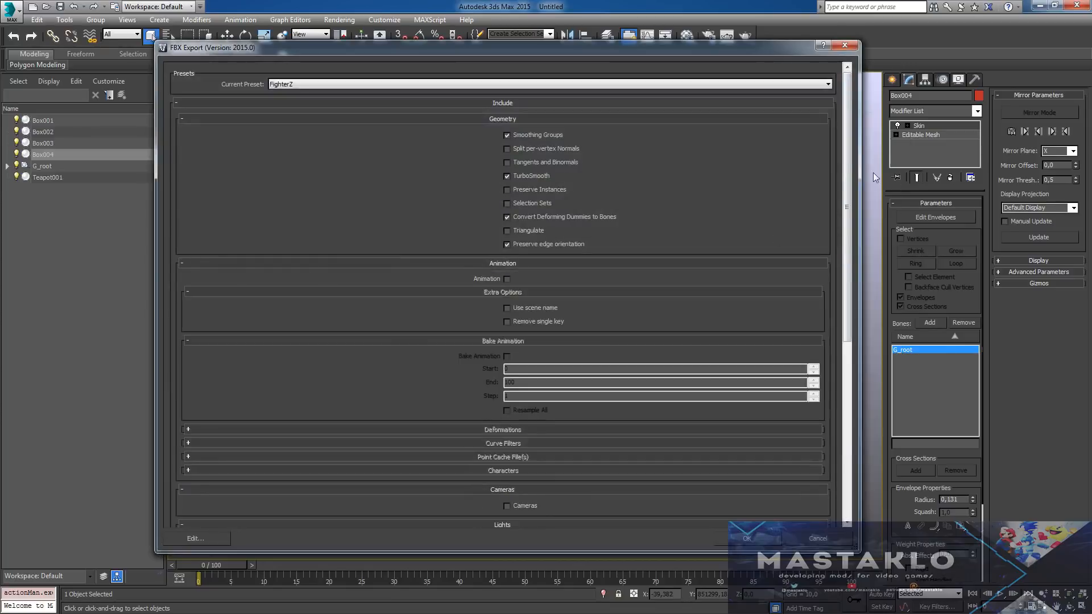
left_click_drag(845, 163, 865, 355)
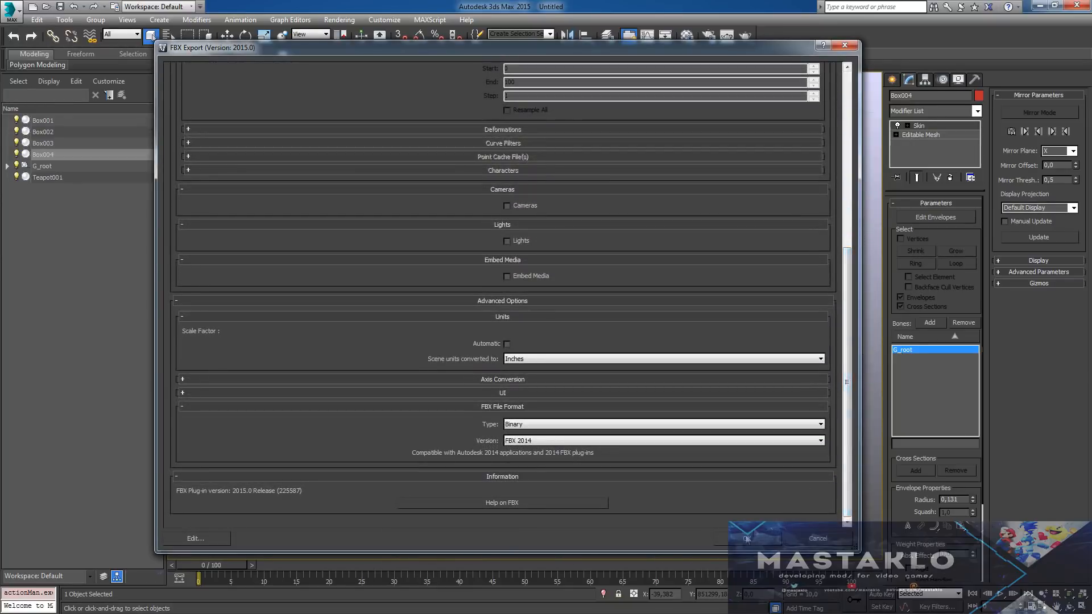
left_click(738, 544)
- Switch to Unreal Editor, check the original GKS_body file name in Explorer, and import GKS_body.FBX as a skeletal mesh without materials into the Mesh folder
left_click(1037, 5)
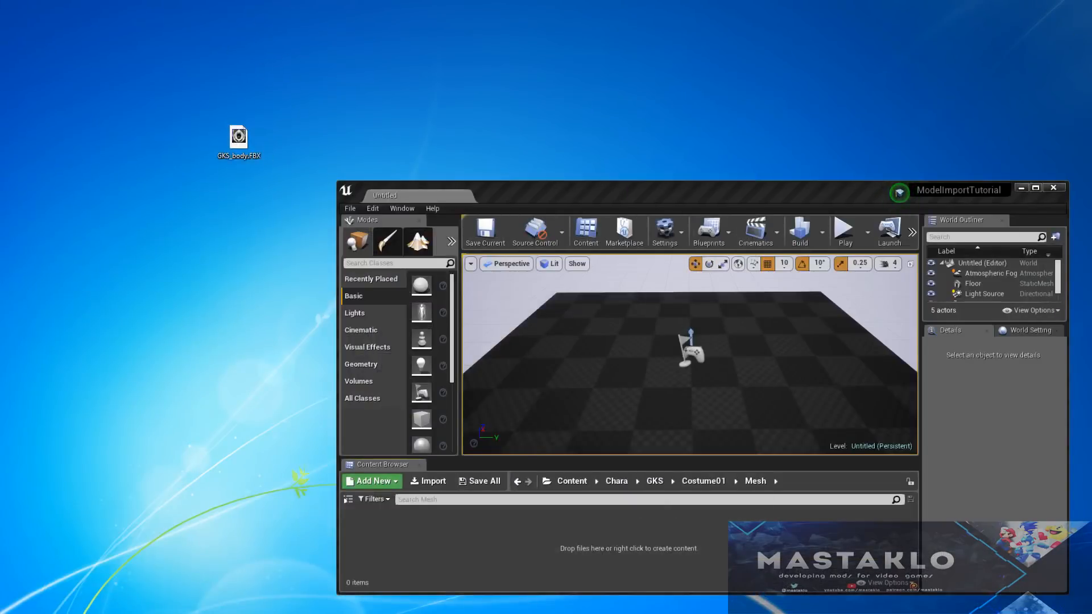
key("alt+Tab")
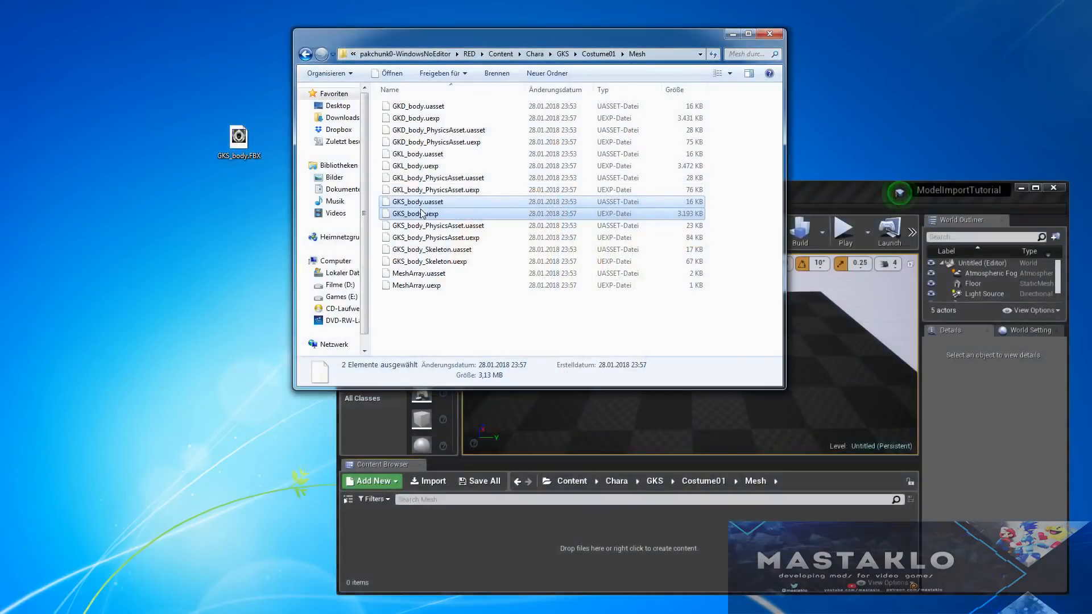
left_click(732, 34)
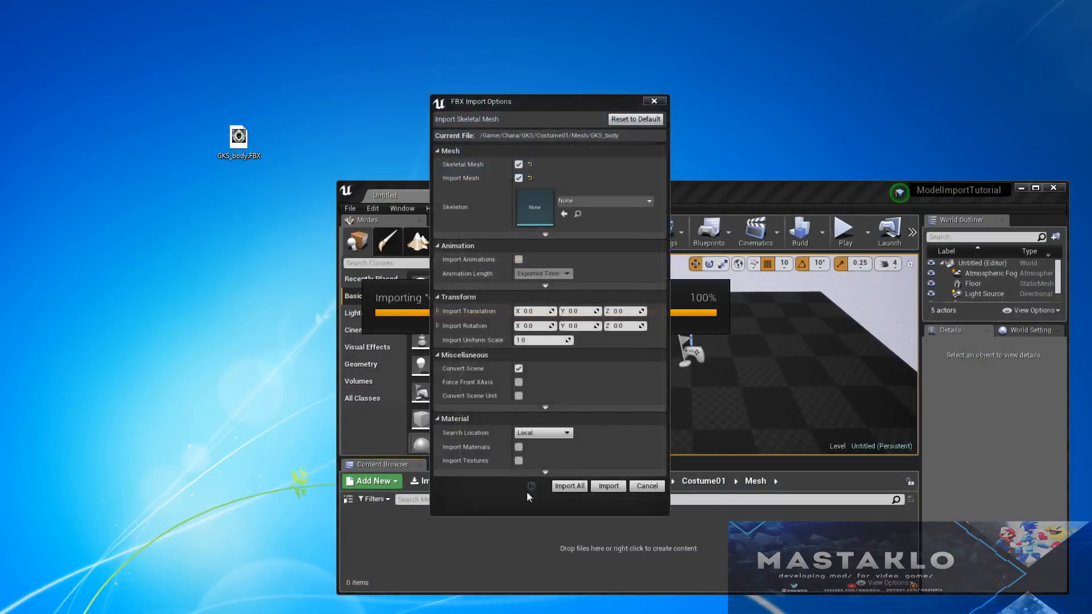
left_click(578, 490)
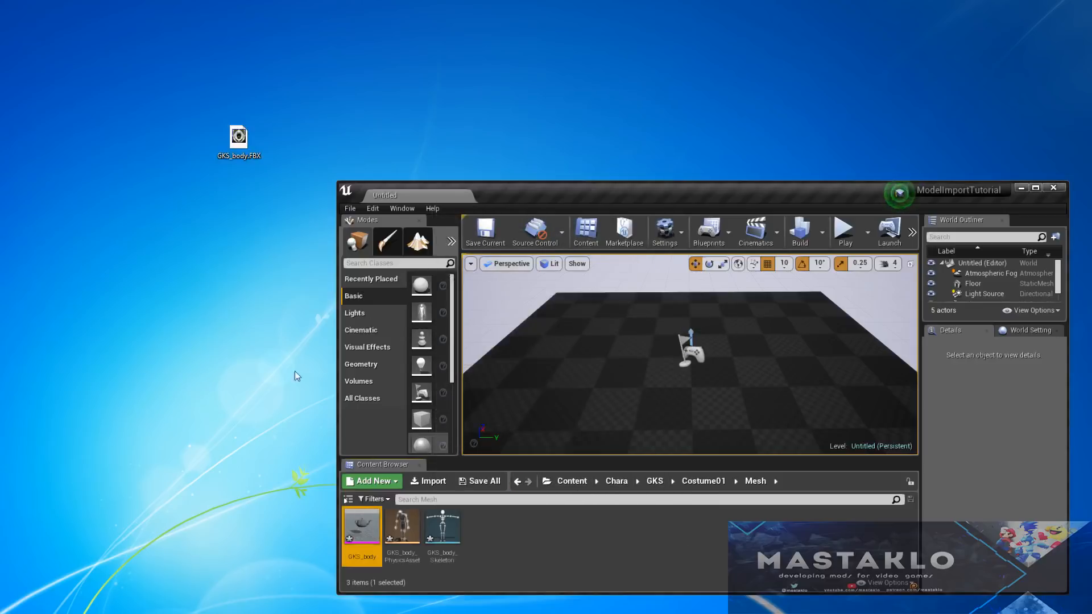
- Open the imported GKS_body mesh and isolate material elements 0 to 4 in turn to examine which geometry each one carries
double_click(368, 525)
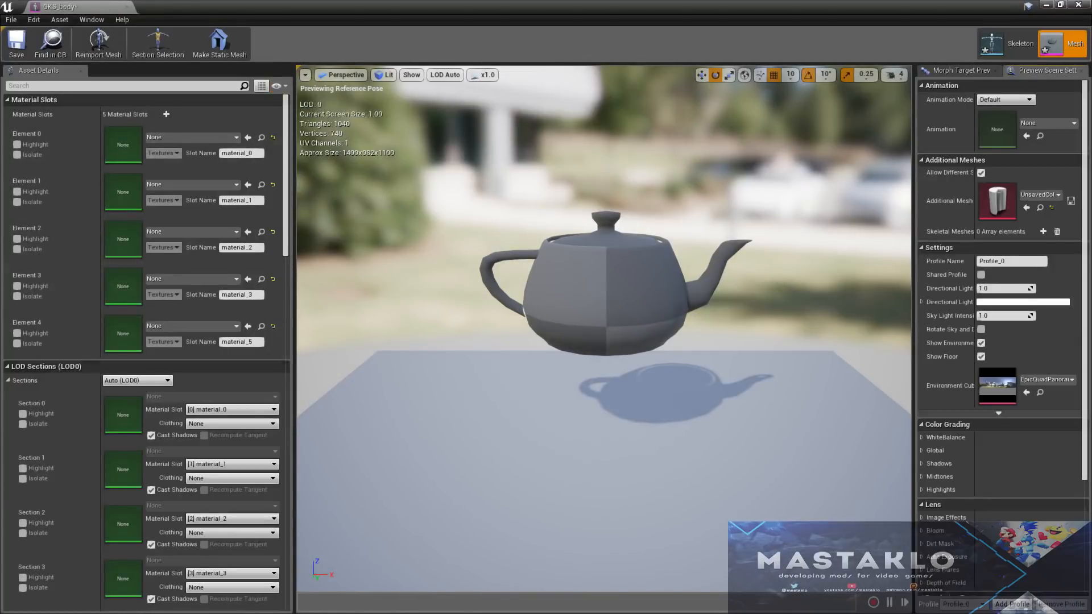
left_click(17, 154)
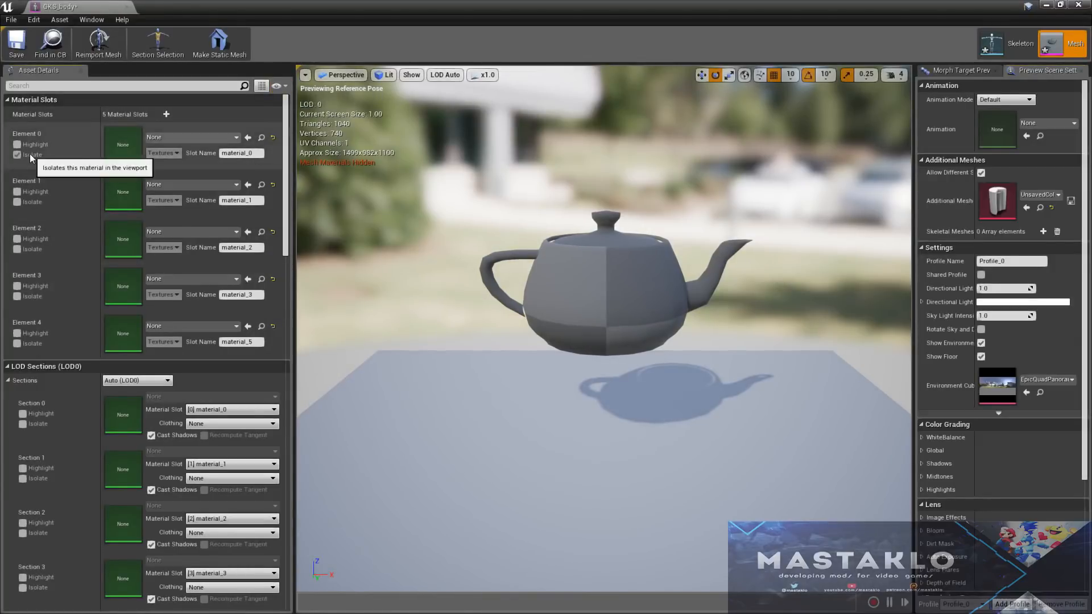
left_click(27, 203)
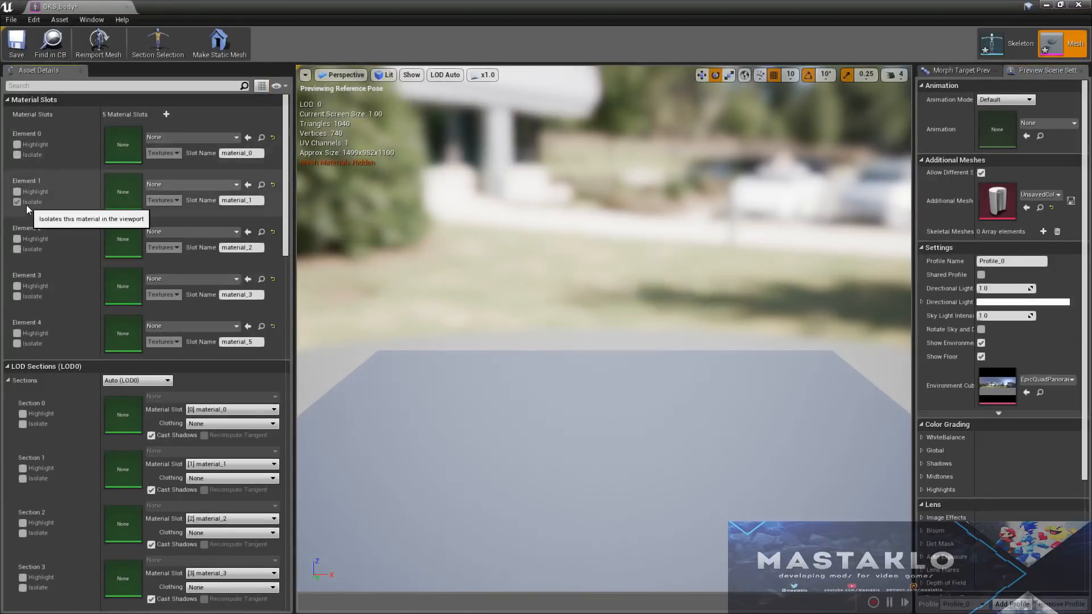
left_click(26, 203)
left_click(33, 249)
left_click(33, 250)
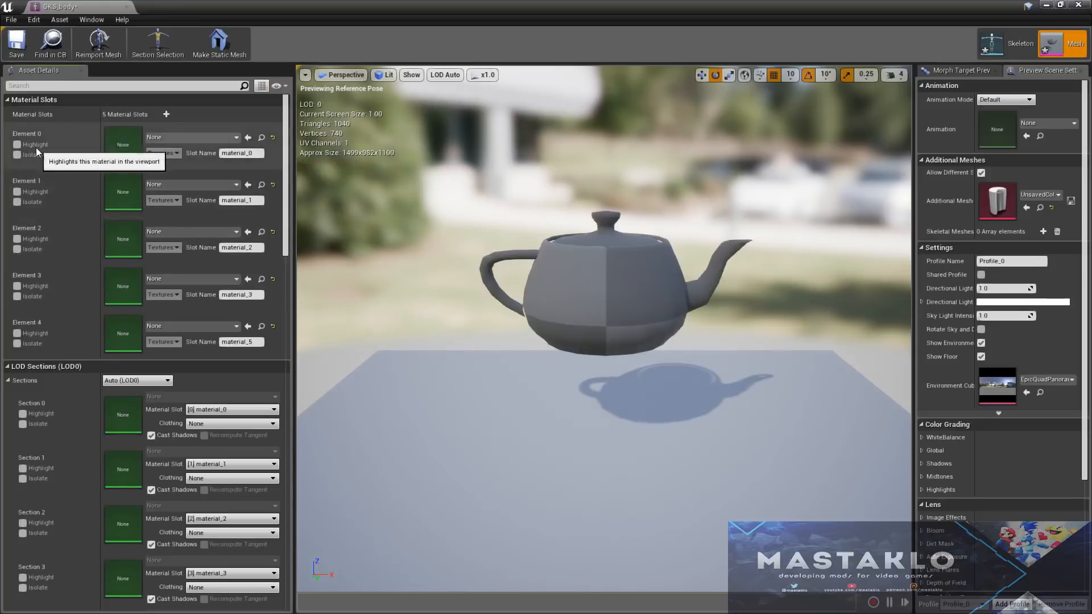
left_click(18, 155)
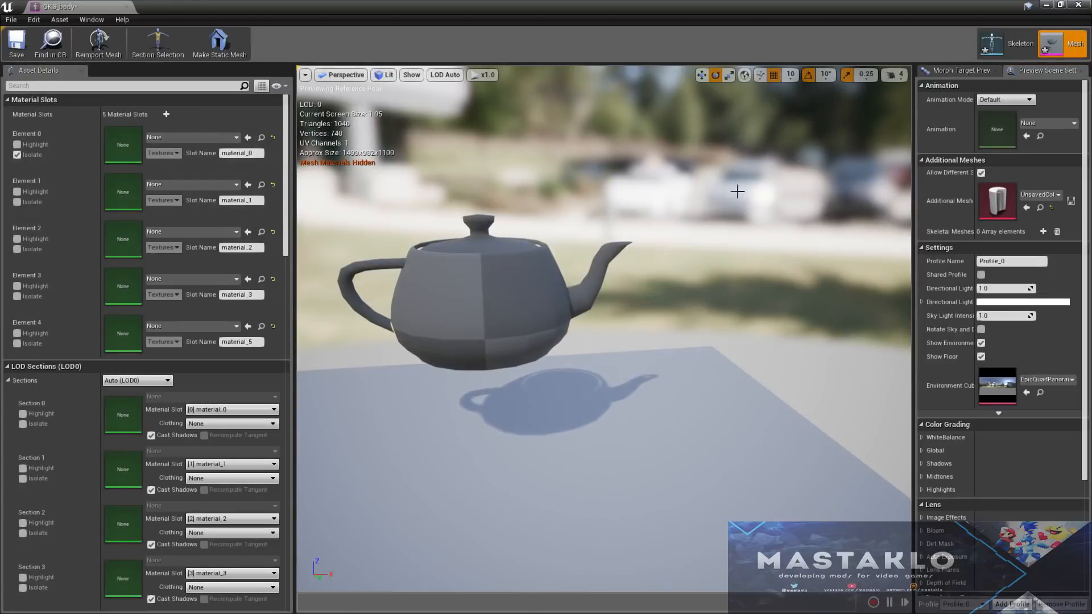
left_click(32, 153)
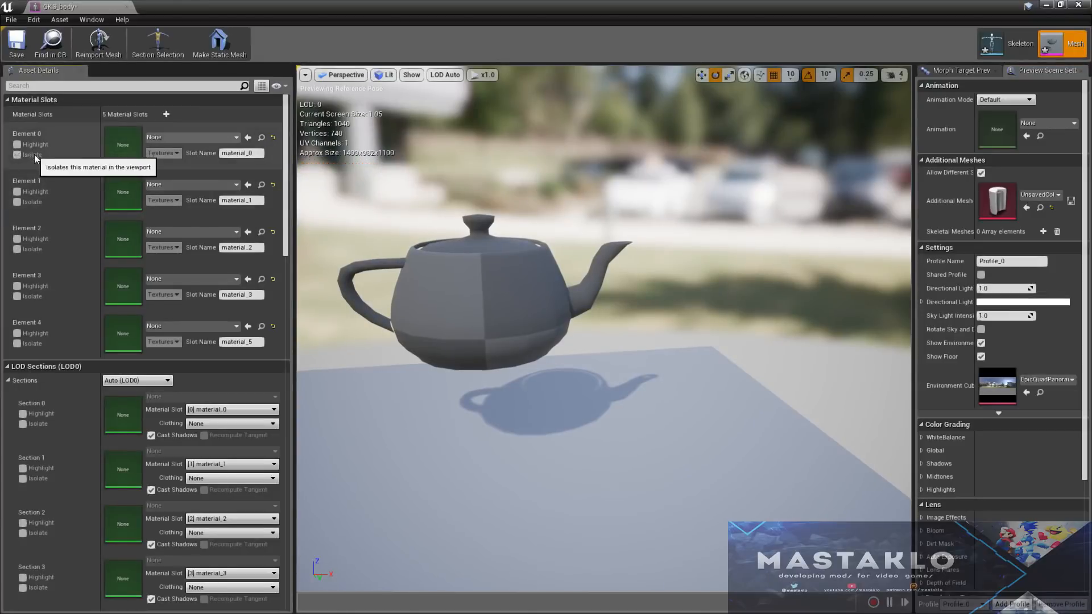
left_click(33, 249)
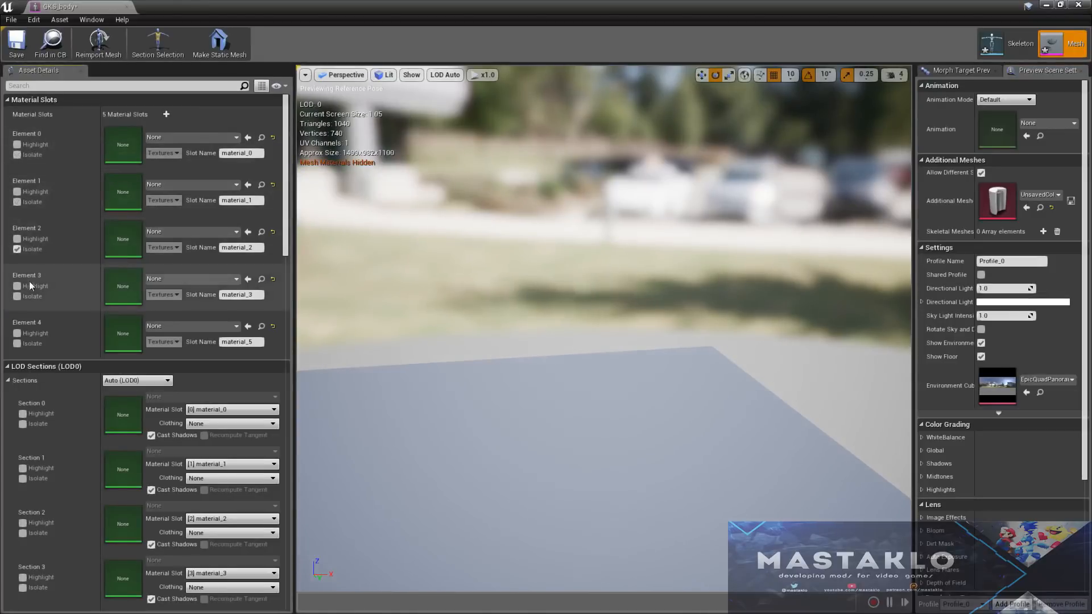
left_click(29, 296)
left_click(21, 344)
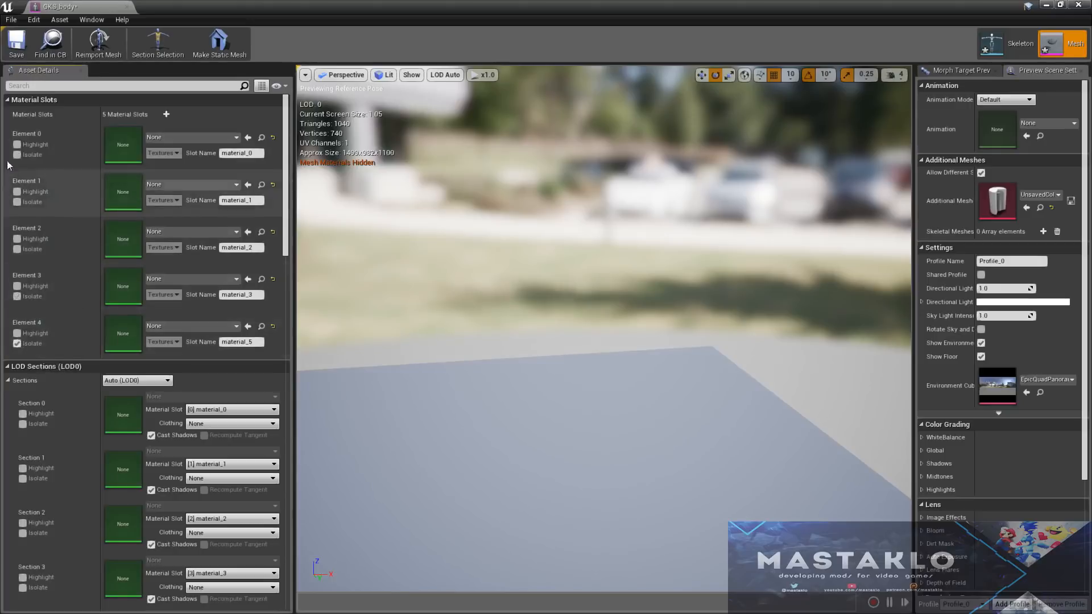
left_click(33, 154)
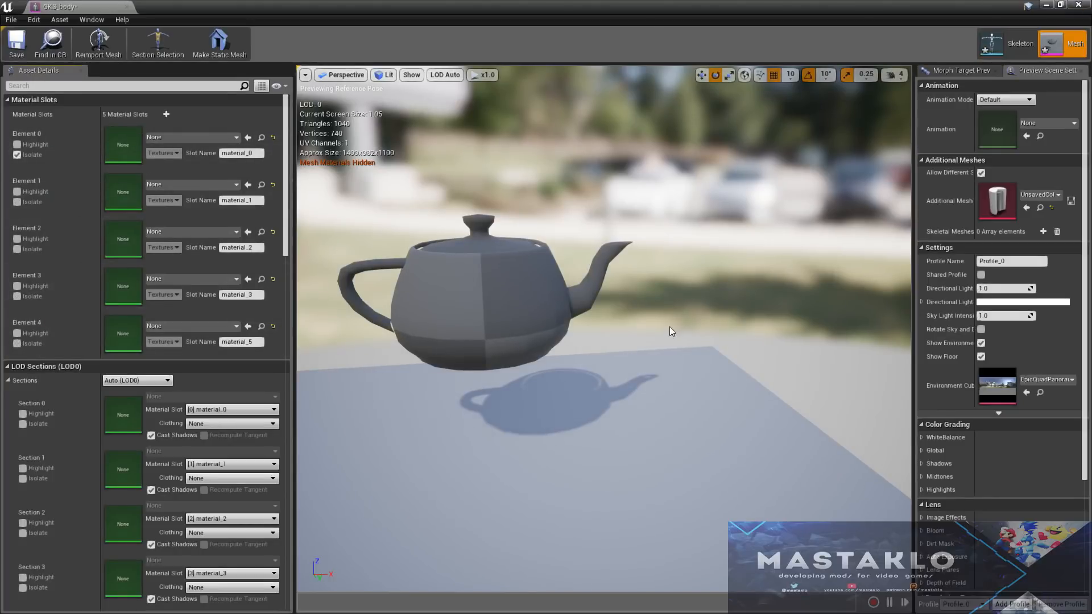
left_click(1078, 4)
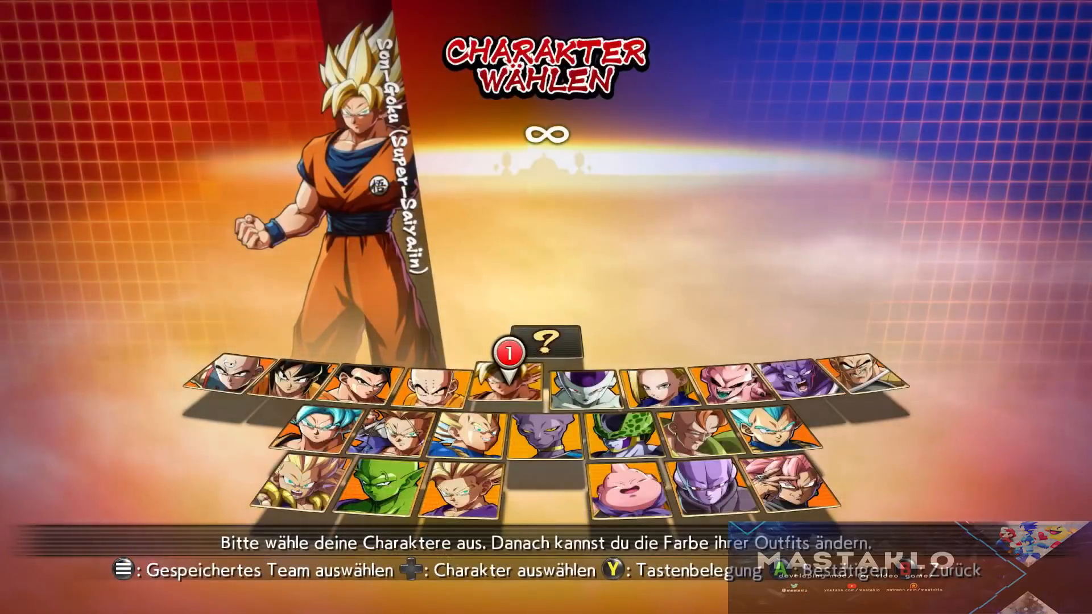
- Select Son-Goku (Super-Saiyajin) on the game's character selection screen to examine the replacement model
key("Left")
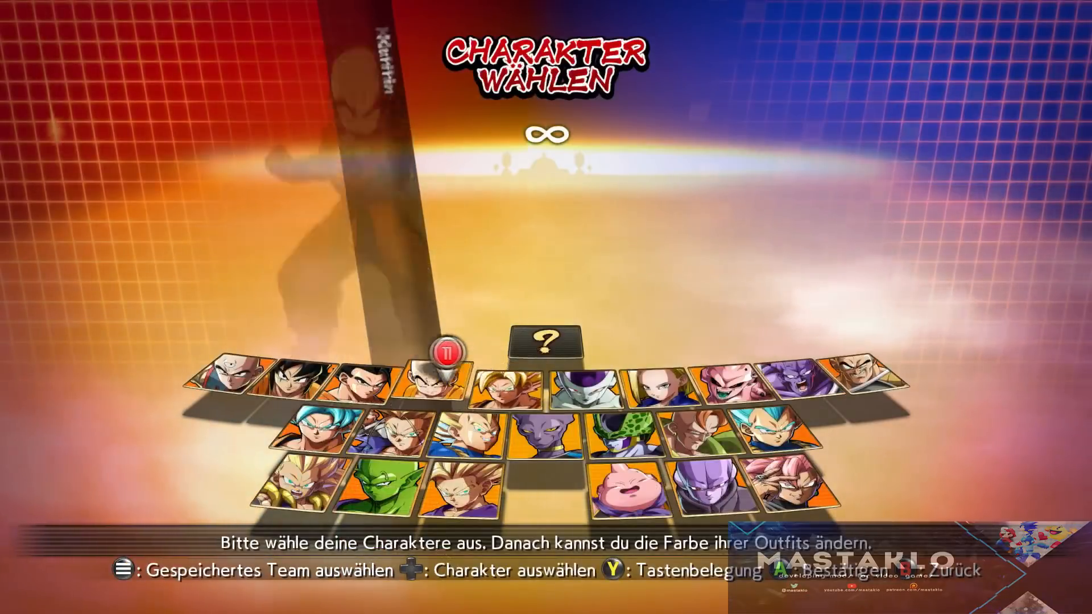
key("Right")
key("Return")
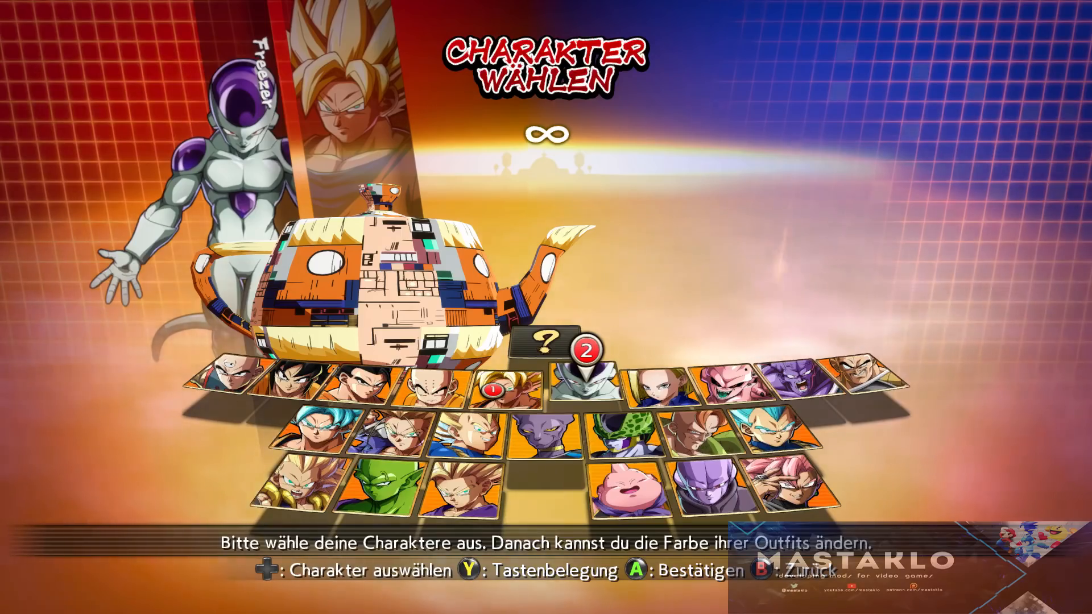
key("Return")
key("Return")
key("Return")
key("Return")
key("Return")
key("Return")
key("Return")
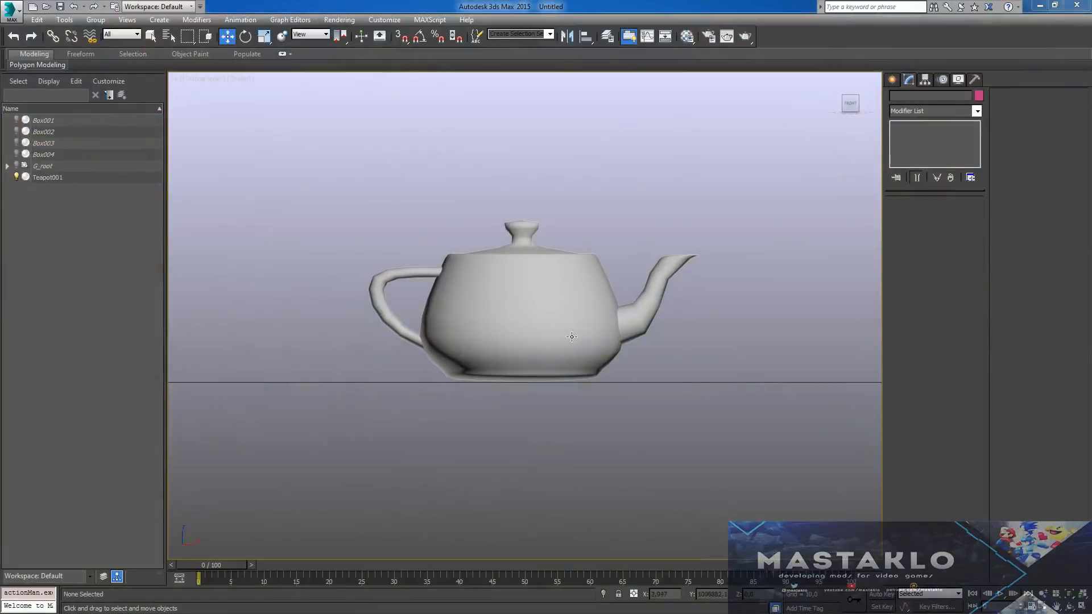
- Switch back to 3ds Max, clone Teapot001 as a copy named shadow, and hide that copy
left_click(50, 177)
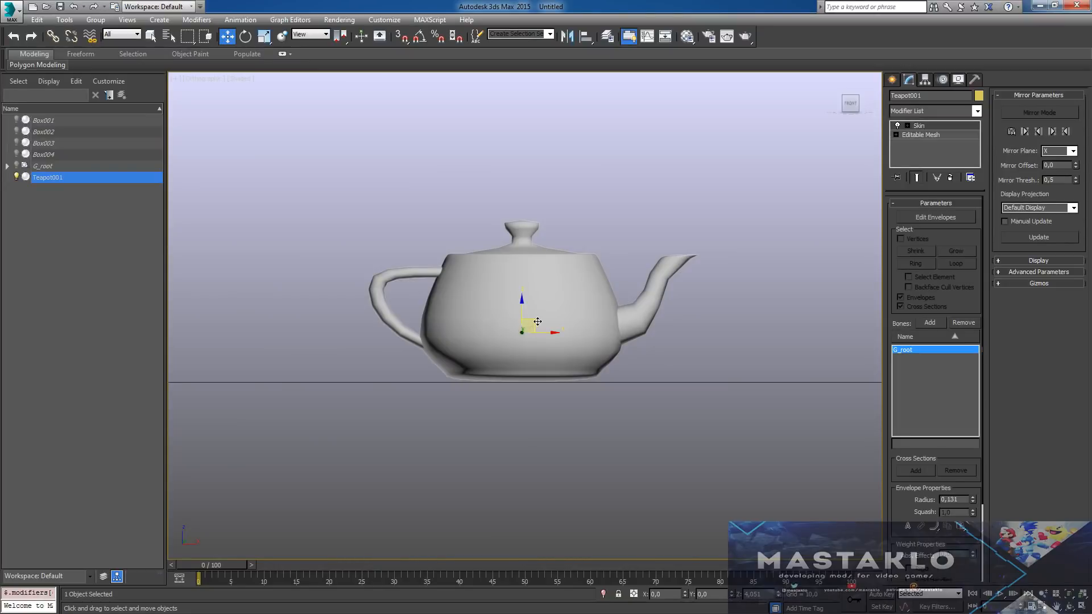
right_click(492, 298)
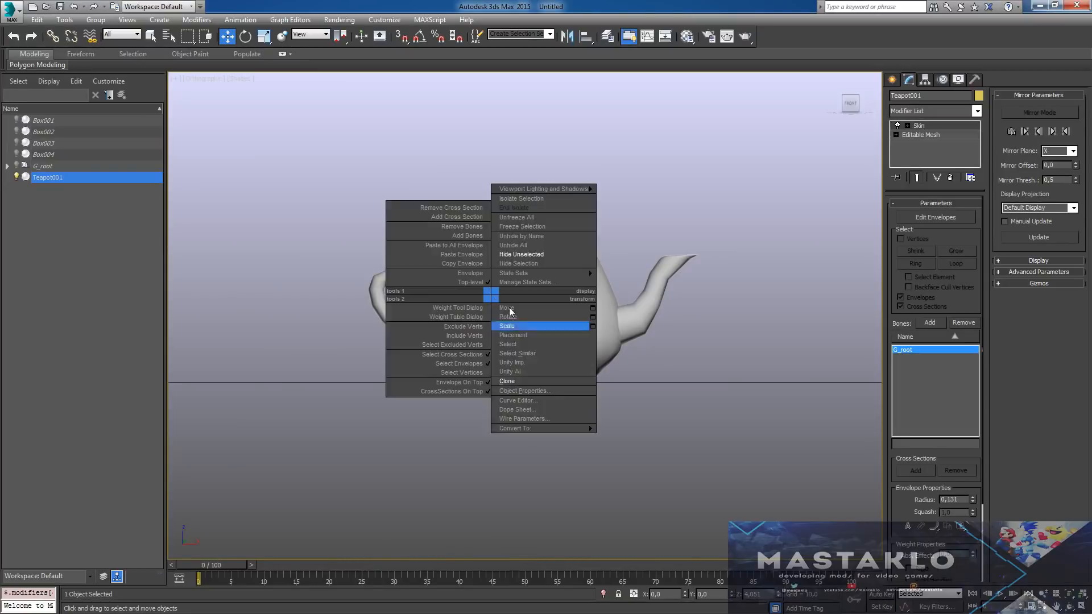
left_click(501, 375)
double_click(543, 337)
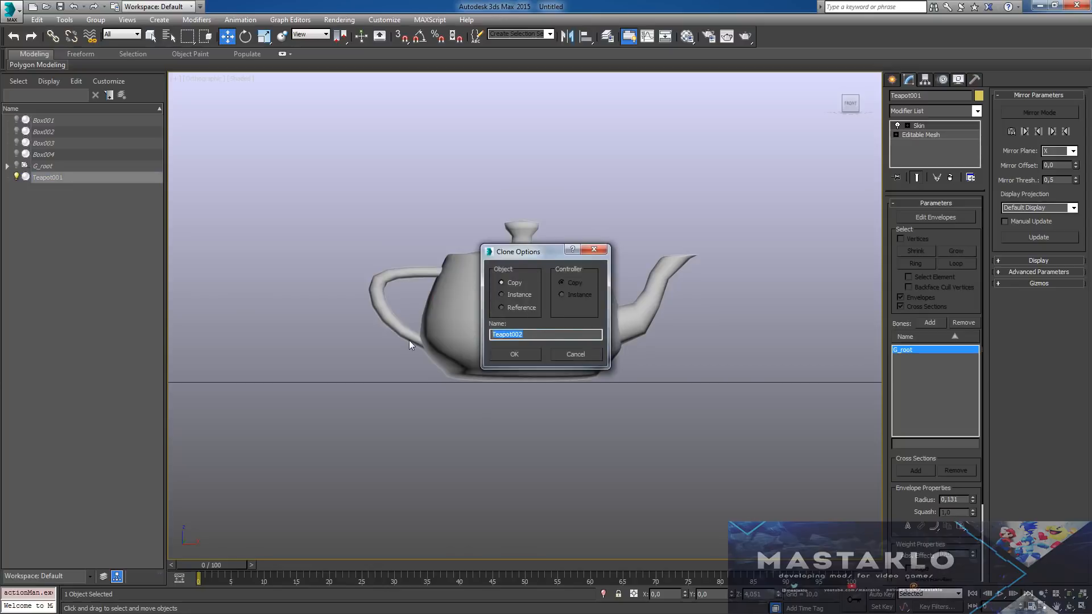
type("shadow")
key("Return")
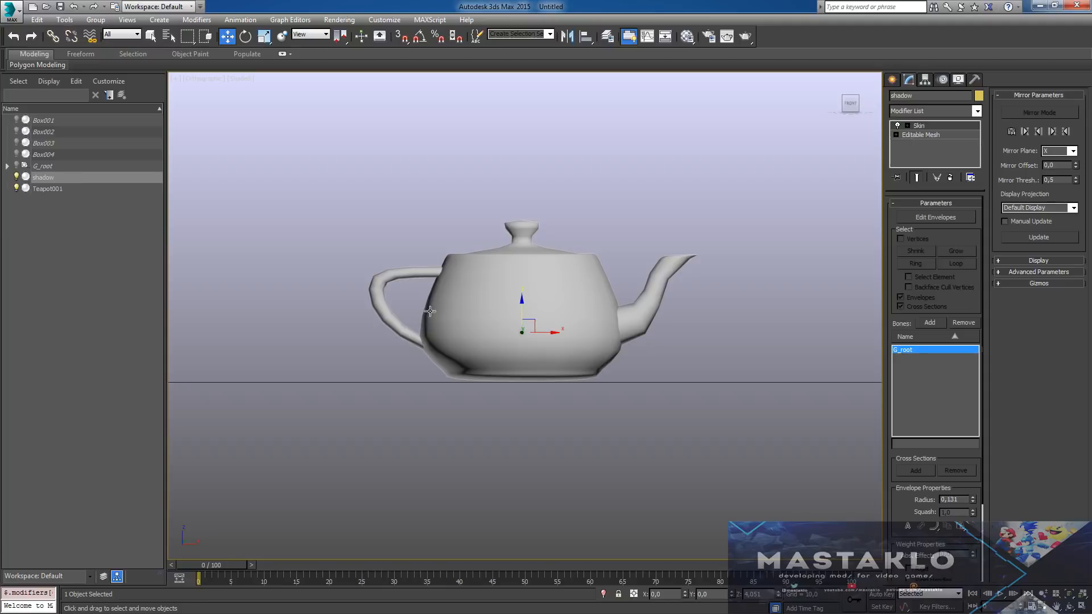
left_click(17, 176)
- Clone Teapot001 as a copy named outline, then hide the original teapot and select the copy
left_click(44, 190)
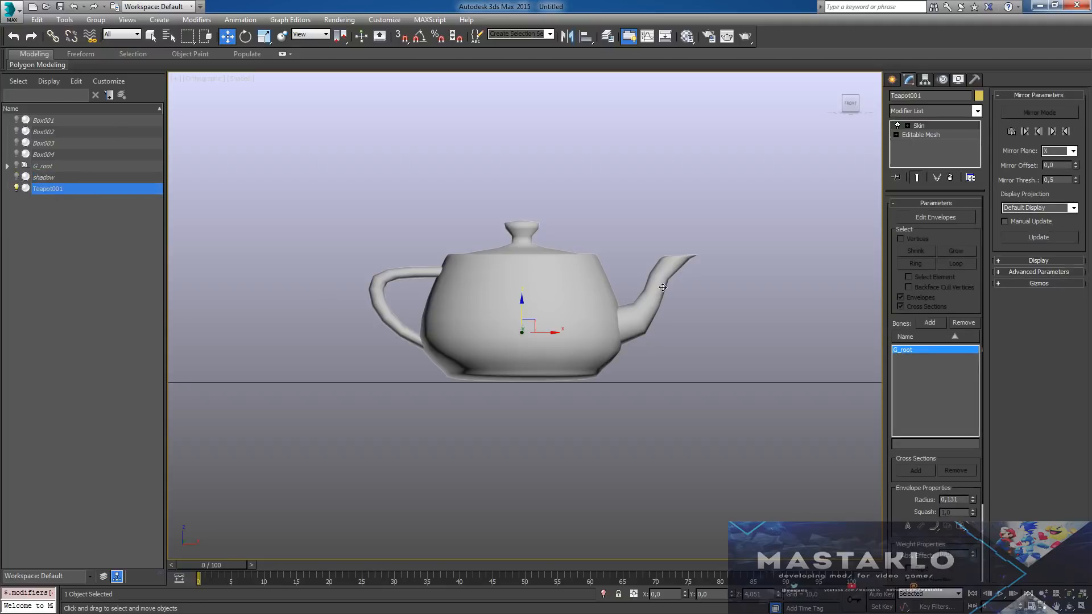
right_click(499, 305)
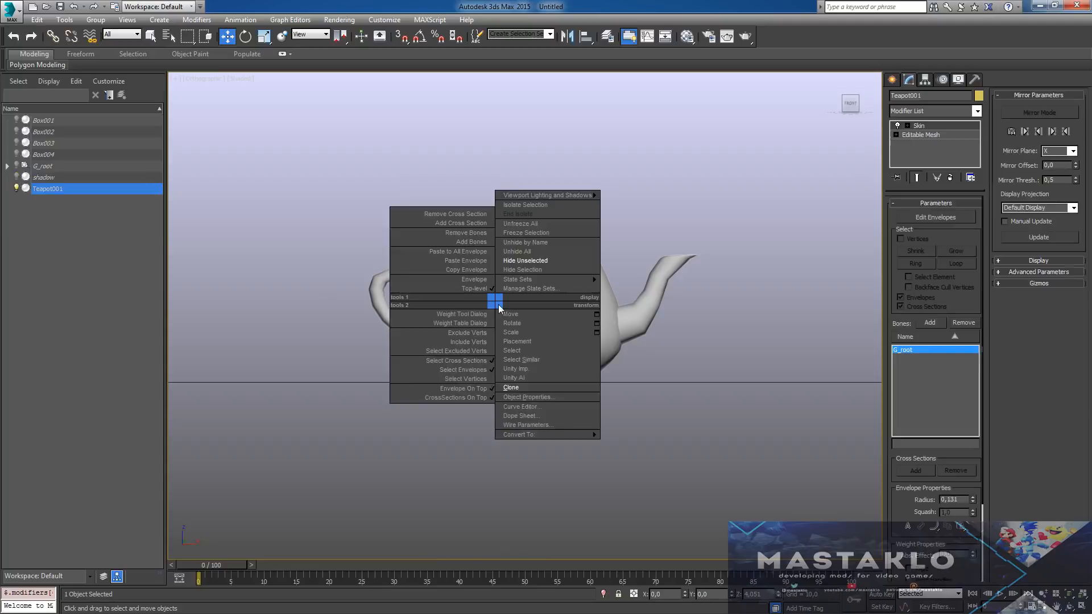
left_click(515, 391)
left_click_drag(541, 331, 470, 331)
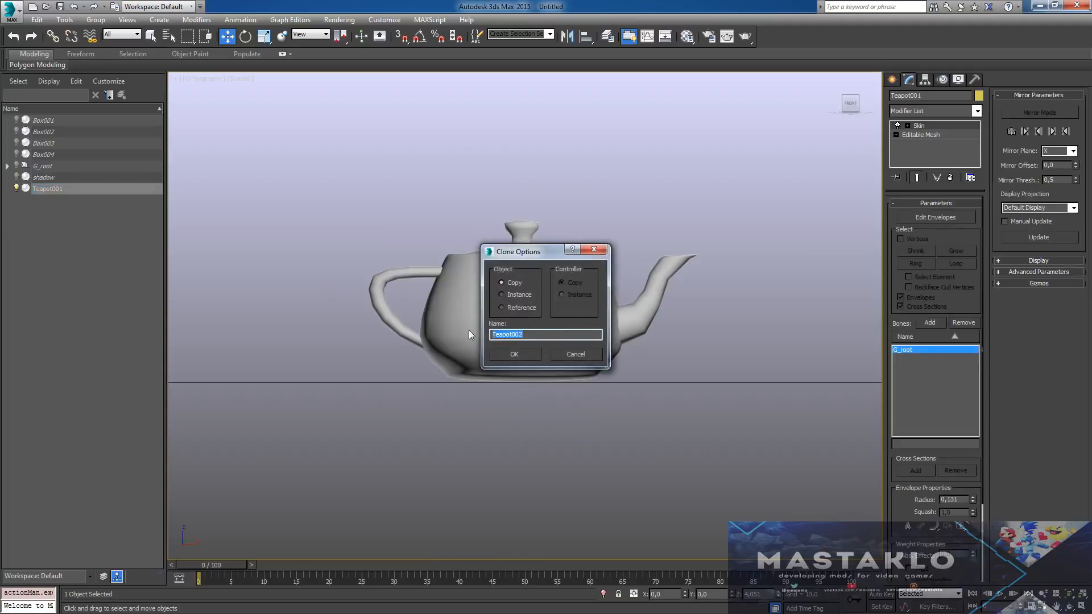
type("outline")
key("Return")
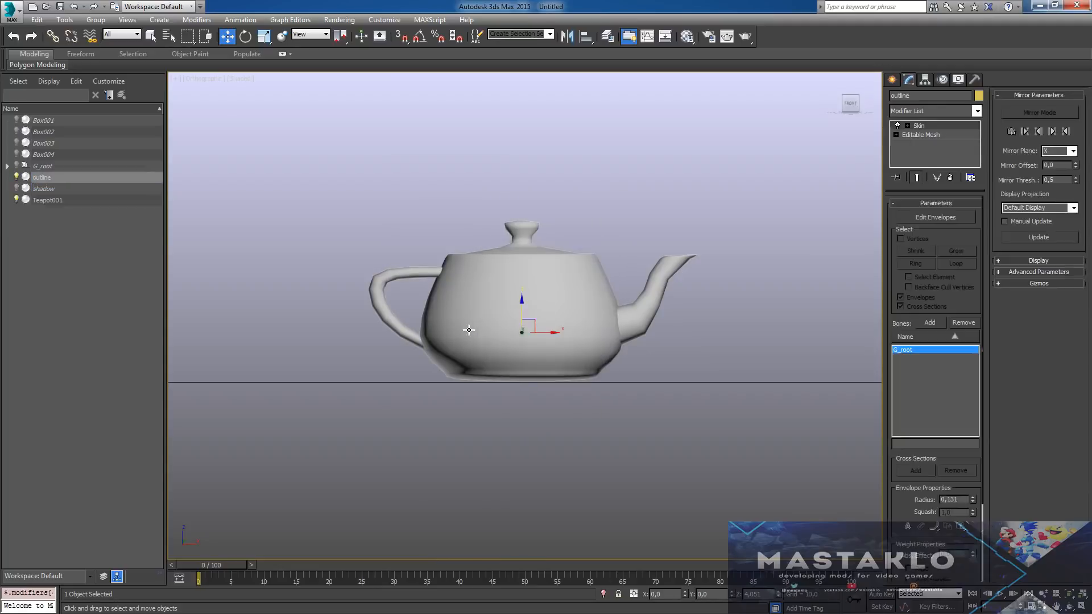
left_click(16, 200)
left_click(38, 180)
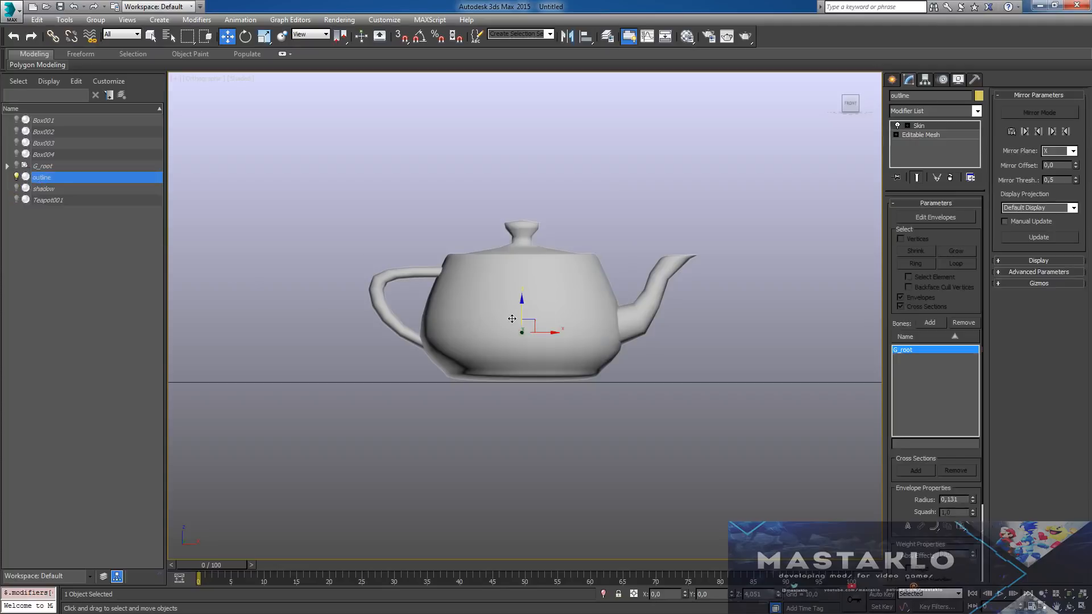
- Add an Edit Mesh modifier to the outline teapot and place it beneath the Skin modifier
left_click(926, 111)
key("e")
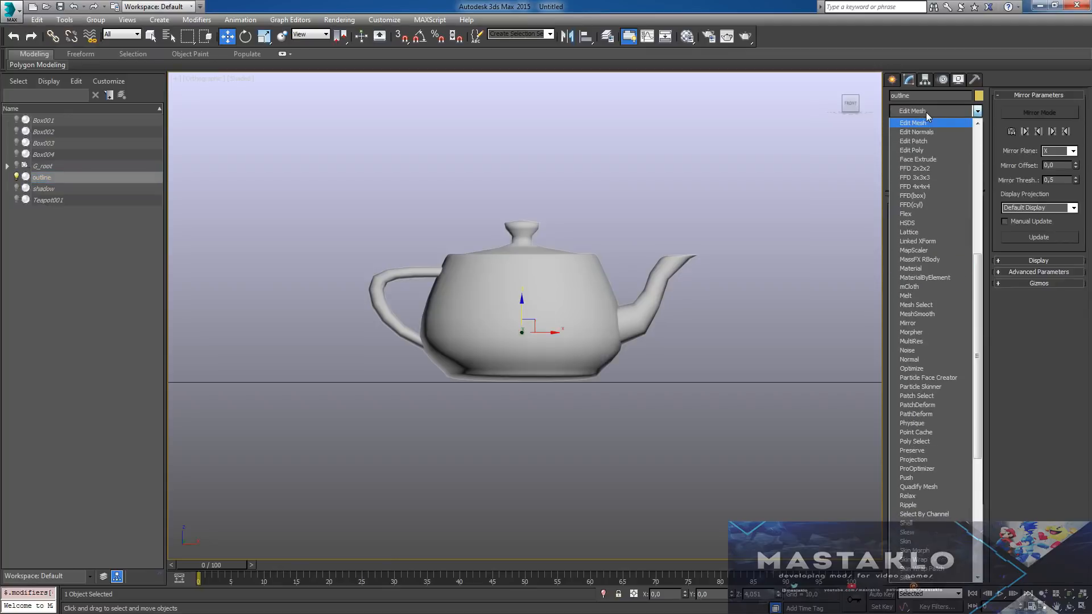
left_click(927, 123)
left_click_drag(932, 125, 933, 142)
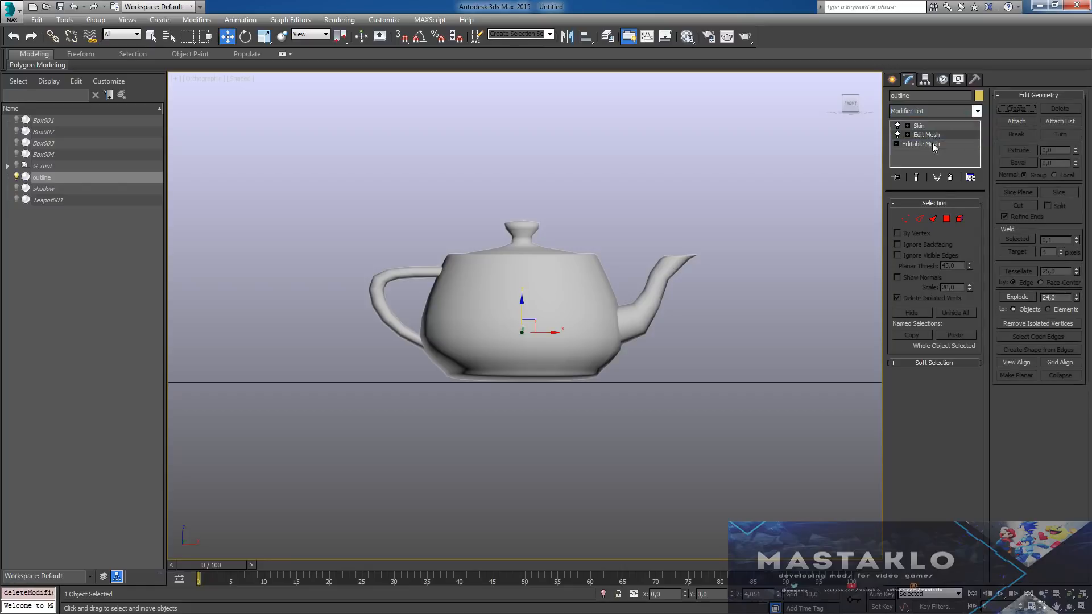
- Weld all of the outline teapot's vertices with a weld threshold of 0,001
left_click(905, 219)
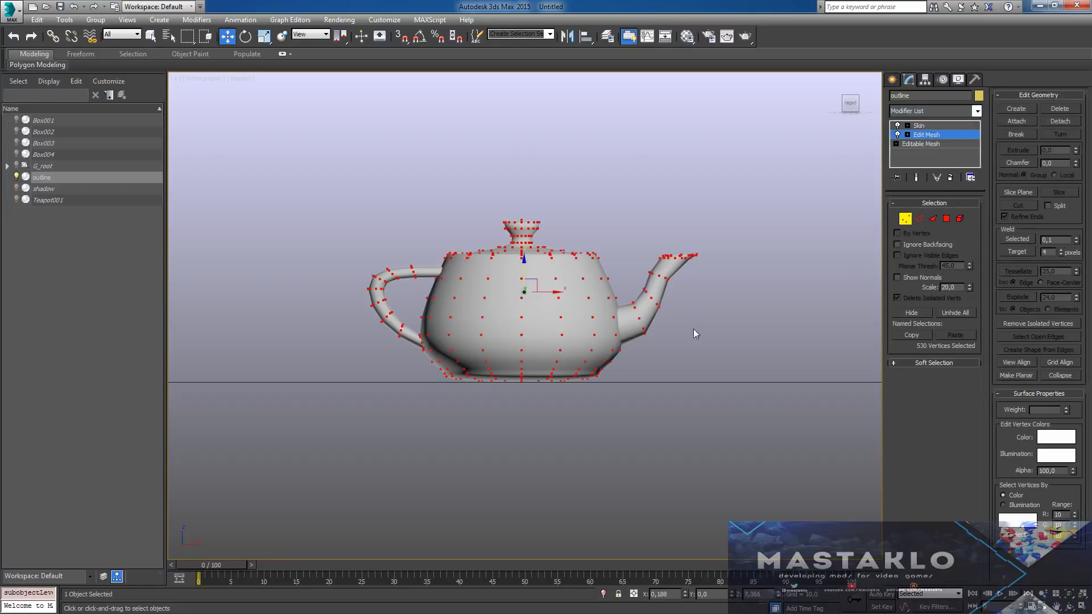
middle_click_drag(694, 329, 670, 330)
key("ctrl+a")
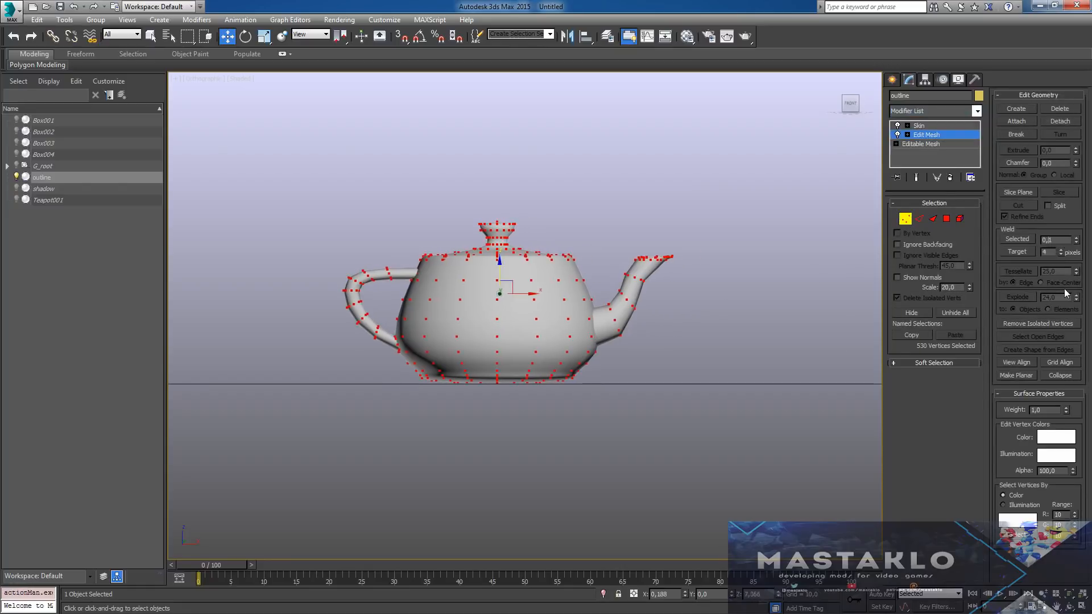
right_click(1077, 240)
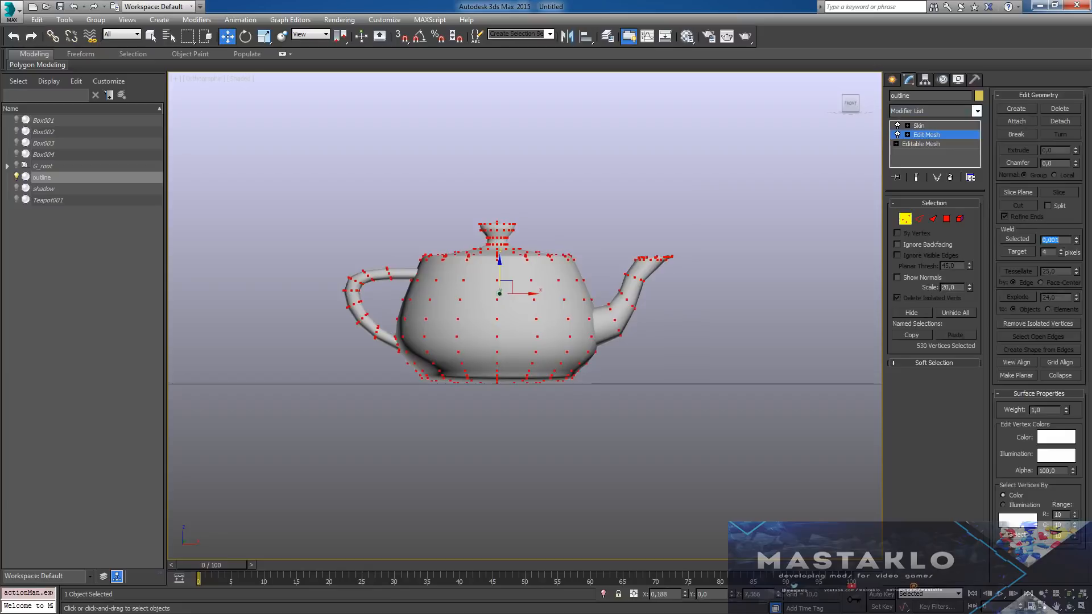
left_click(1067, 242)
left_click(1011, 237)
middle_click_drag(504, 318, 529, 322)
scroll(519, 307, "up", 5)
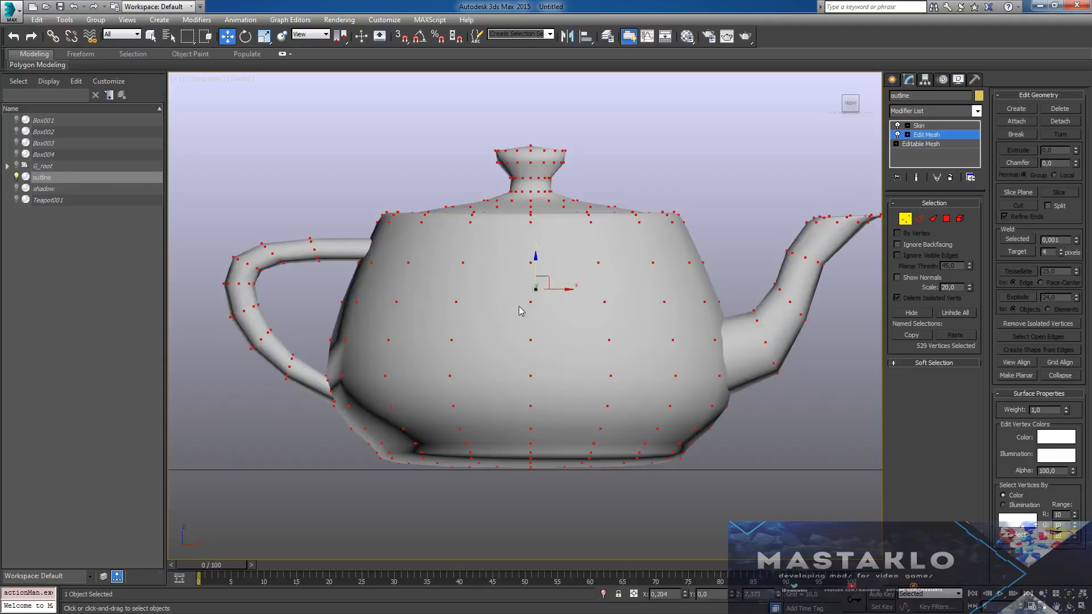
scroll(519, 308, "down", 2)
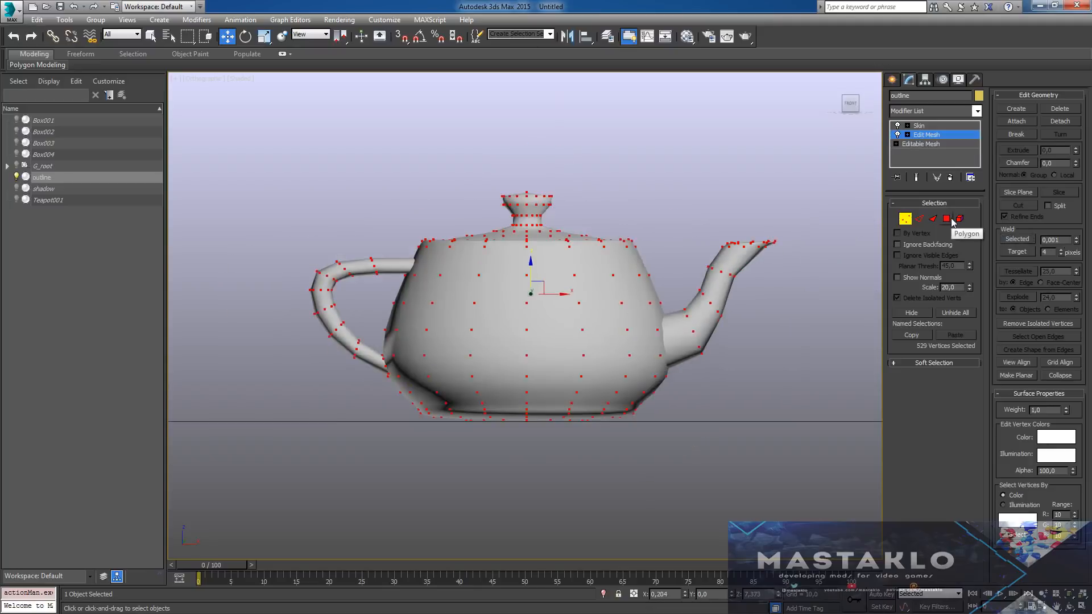
- Flip the normals of all the outline teapot's elements and leave element editing
middle_click_drag(647, 322, 630, 320)
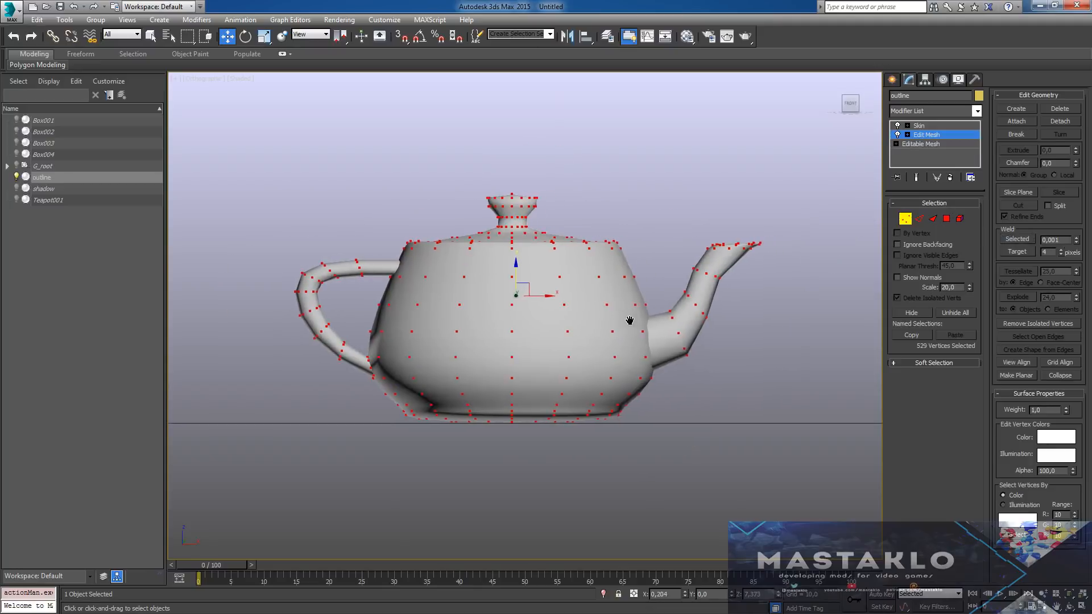
left_click(959, 220)
left_click(686, 284)
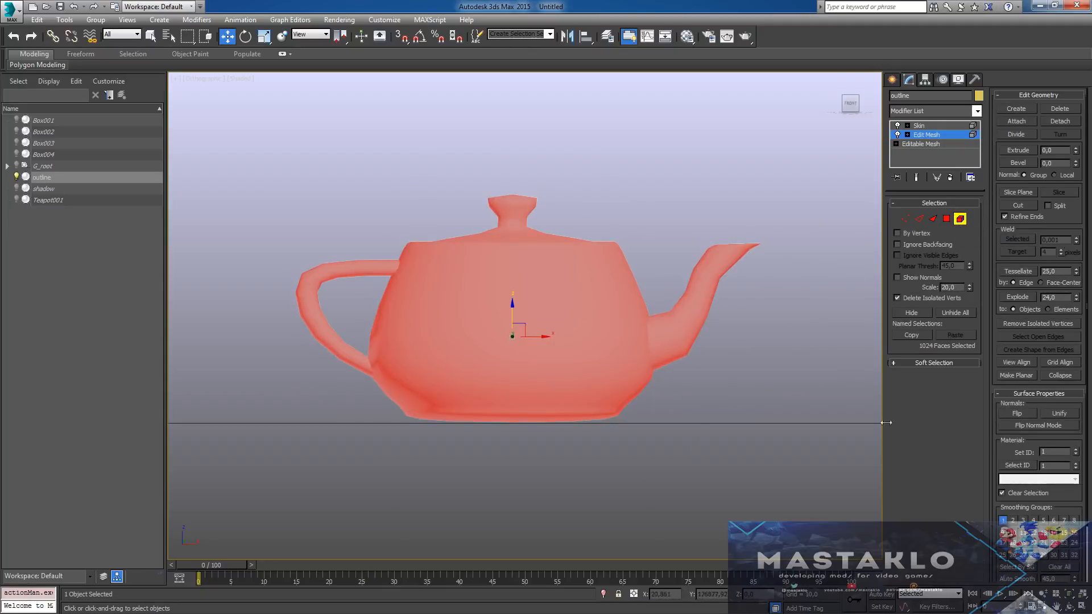
left_click(1019, 413)
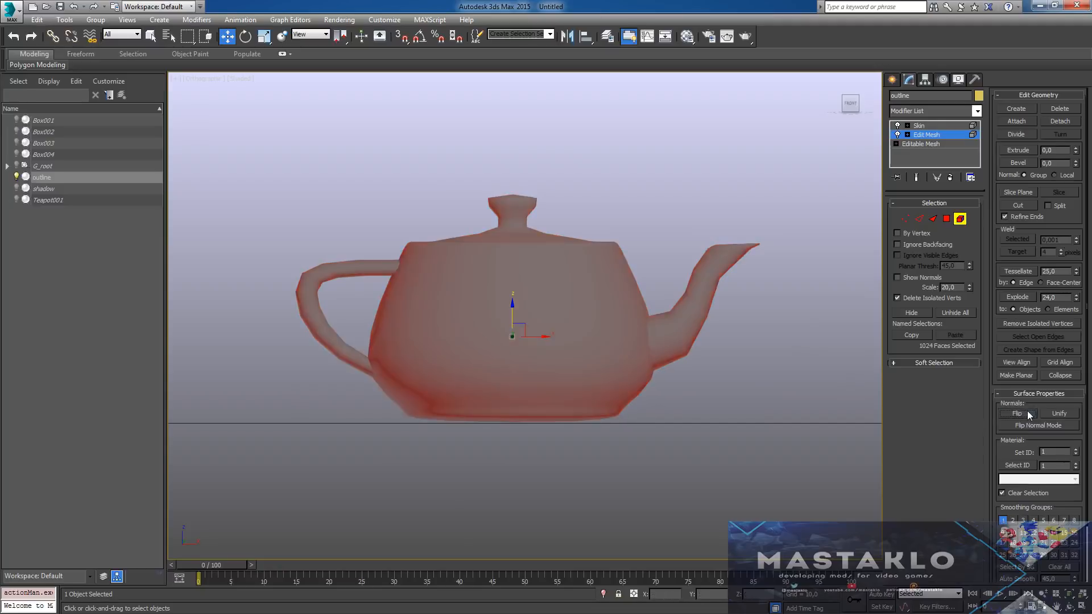
left_click(959, 220)
middle_click_drag(697, 297, 668, 302)
scroll(585, 295, "up", 4)
middle_click_drag(585, 295, 703, 262, "alt")
- Rename an unused default material as outline and set its diffuse color to black
left_click(727, 37)
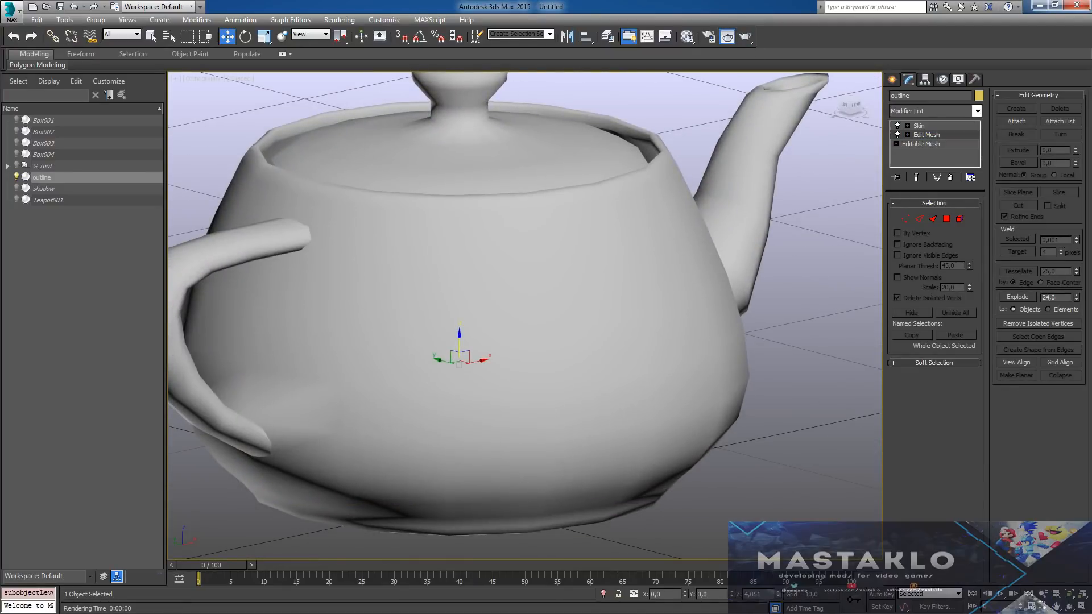
left_click_drag(0, 36, 528, 97)
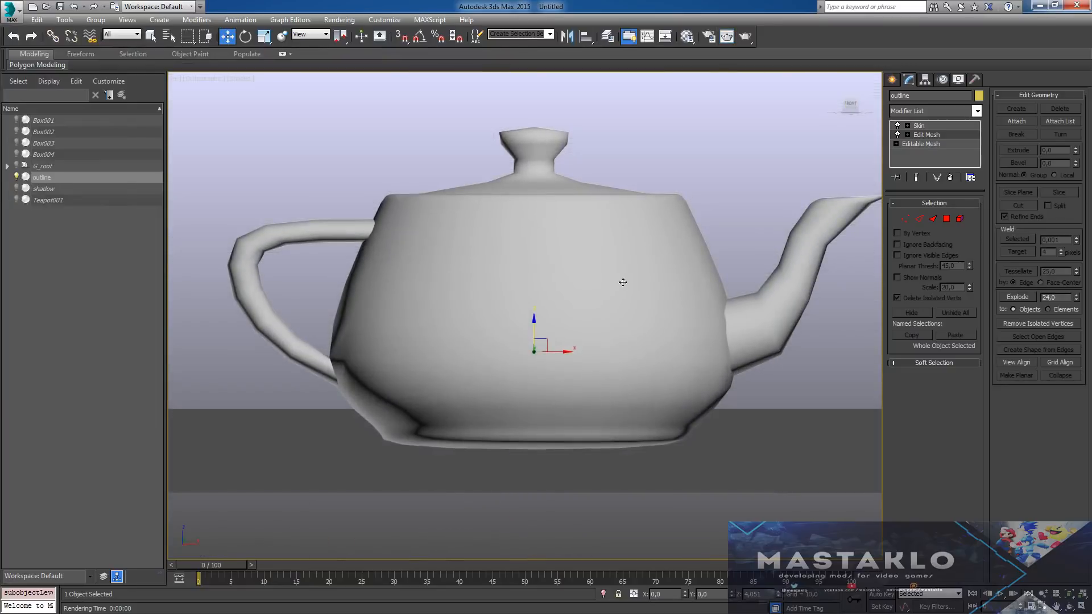
left_click(688, 37)
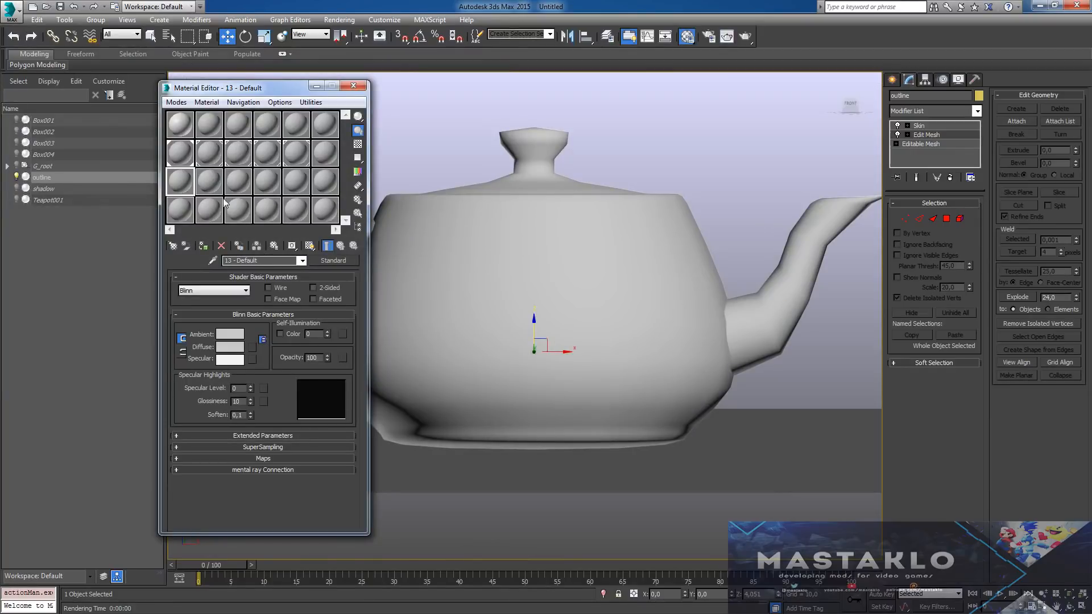
left_click_drag(262, 262, 135, 254)
type("outline")
left_click(225, 347)
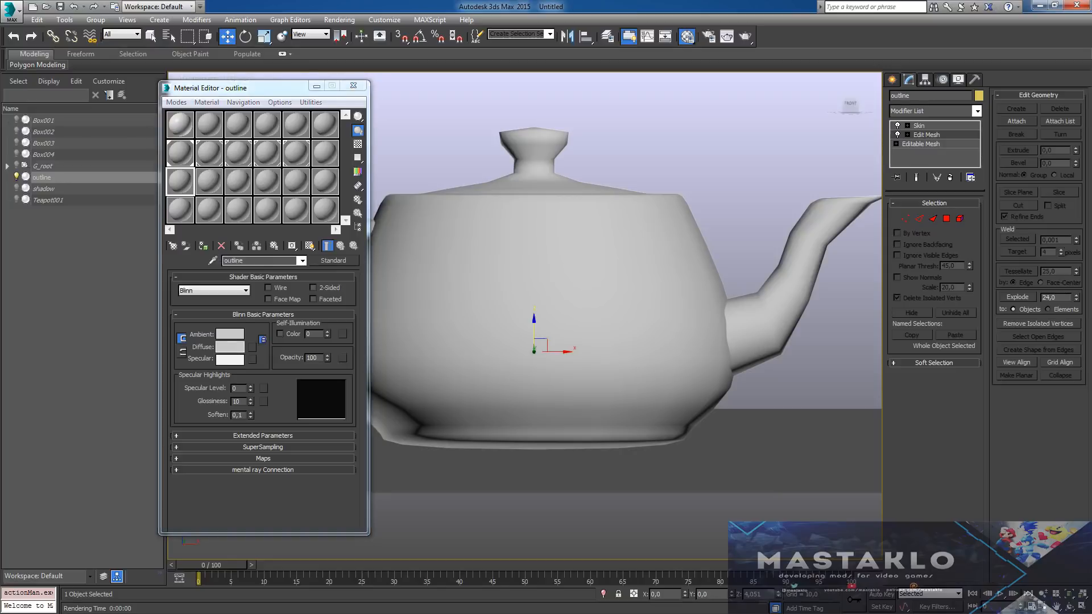
left_click_drag(0, 91, 372, 153)
left_click_drag(285, 194, 285, 173)
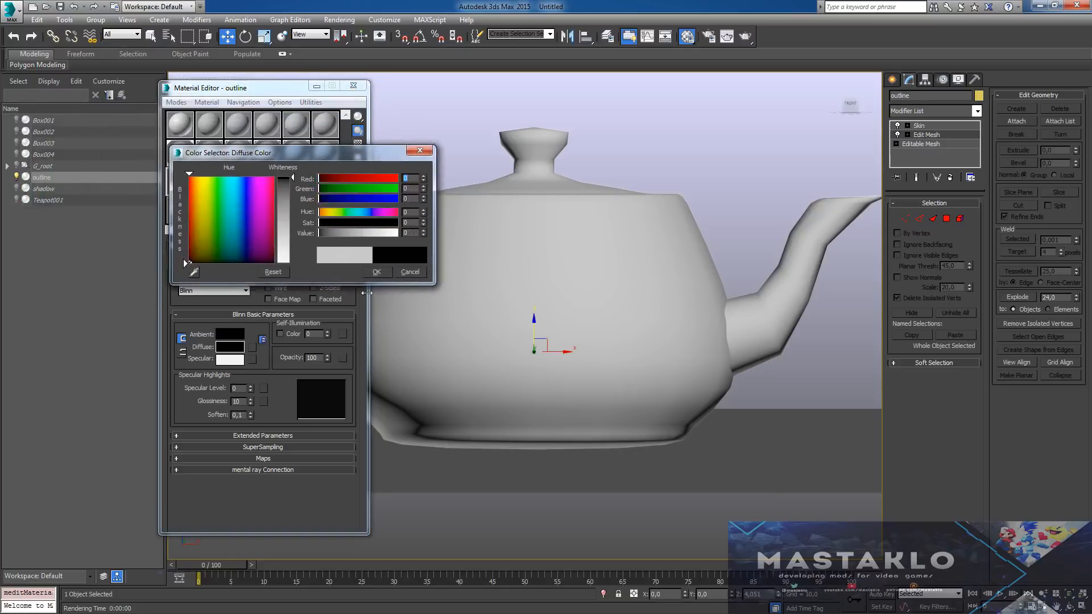
left_click(375, 272)
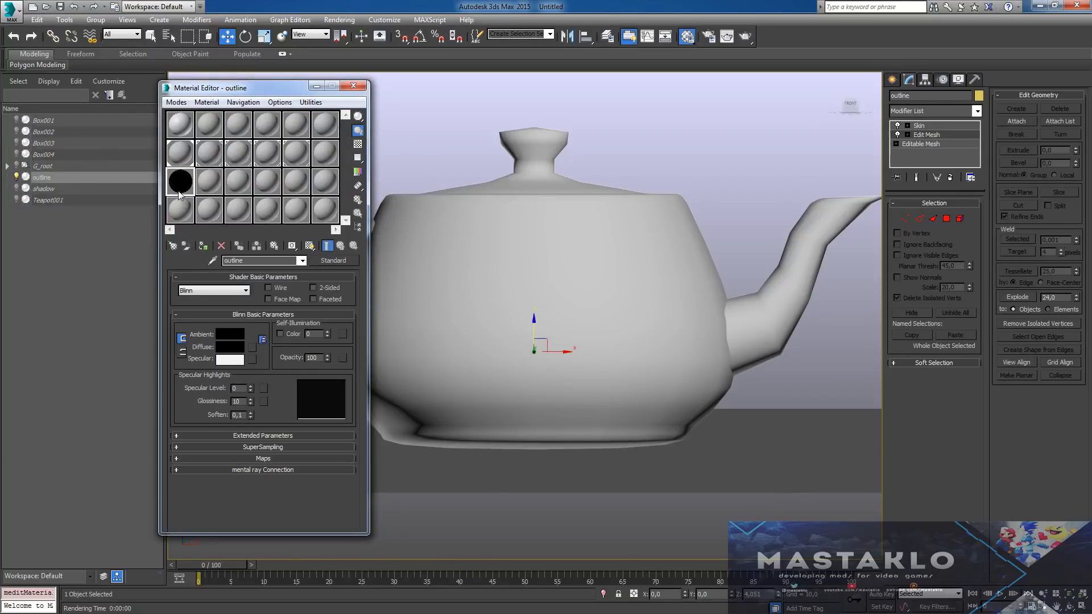
- Assign the black outline material to the outline teapot and hide the viewport grid
left_click_drag(180, 195, 458, 280)
left_click(354, 85)
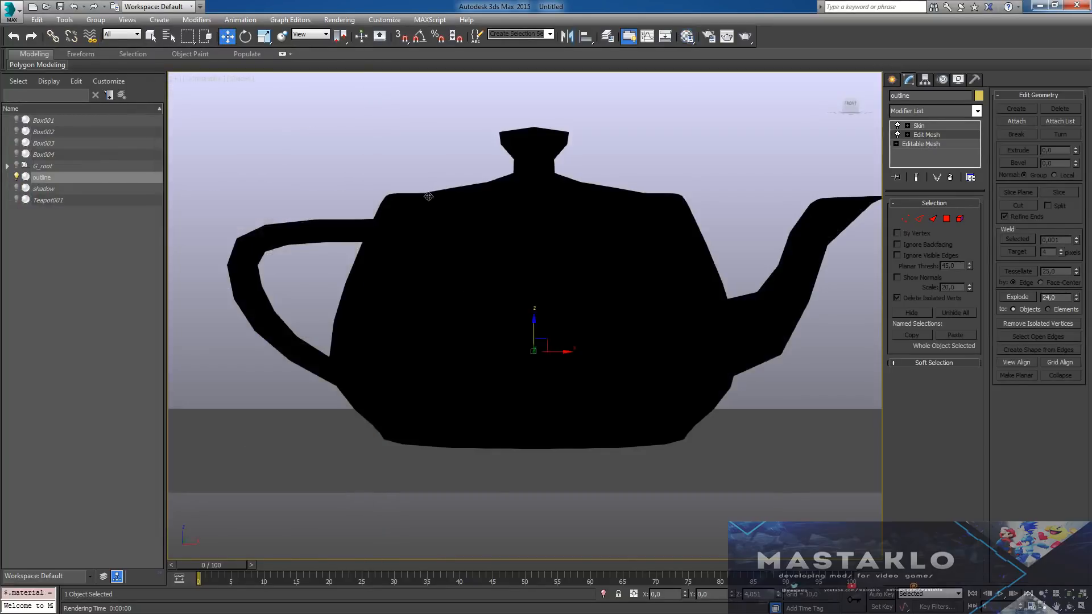
key("g")
middle_click_drag(533, 337, 501, 337)
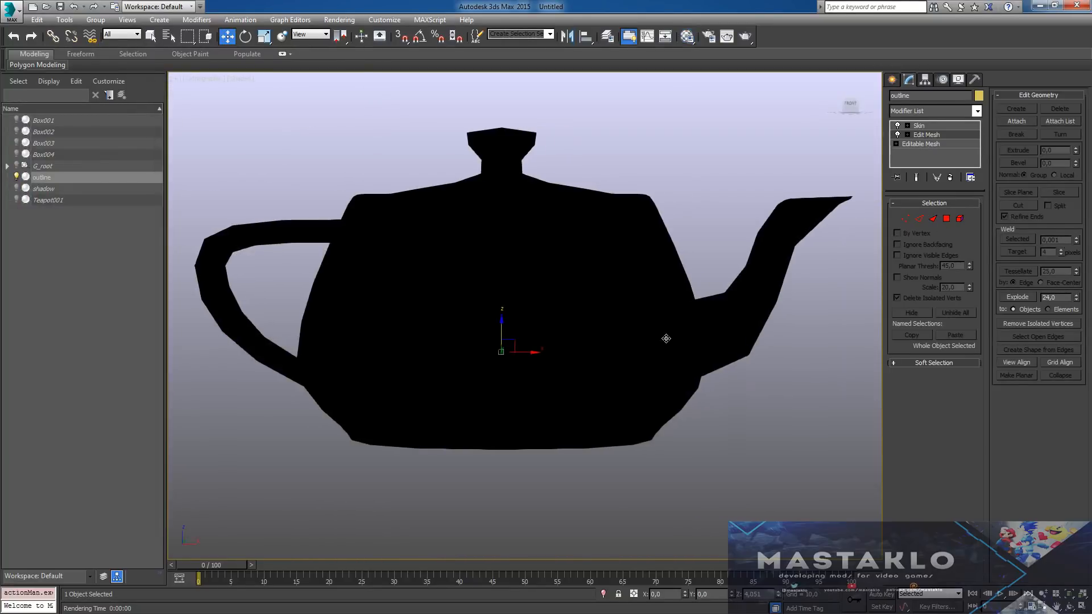
- Collapse the Edit Mesh modifier into the outline teapot's base mesh, keeping Skin on top of the stack
left_click(926, 125)
right_click(926, 125)
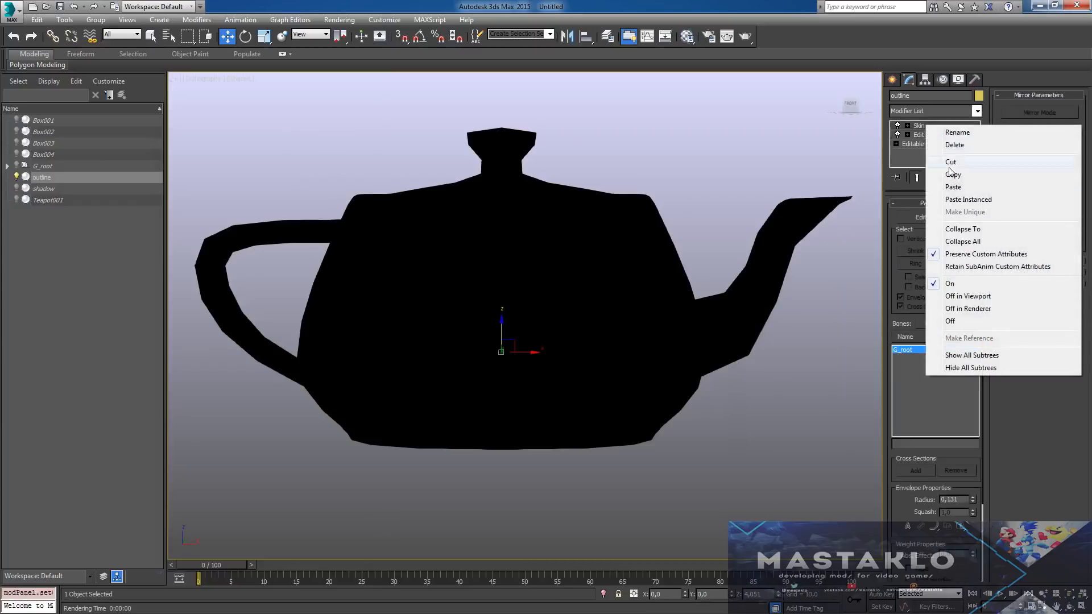
left_click(963, 241)
right_click(920, 127)
left_click(938, 134)
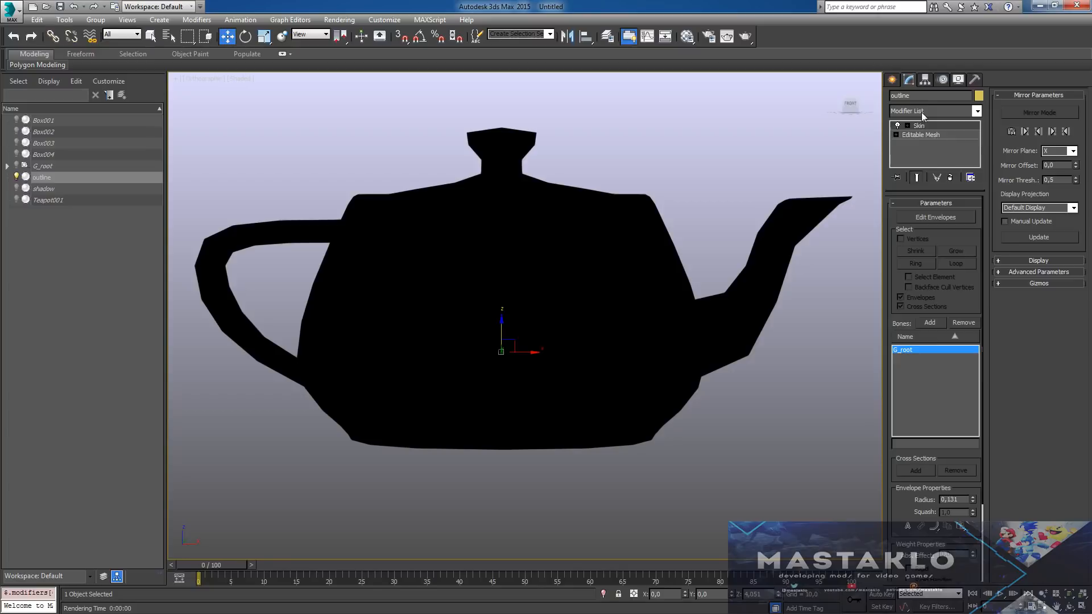
- Add a Push modifier to the outline teapot and place it beneath Skin
left_click(921, 112)
type("pu")
key("Return")
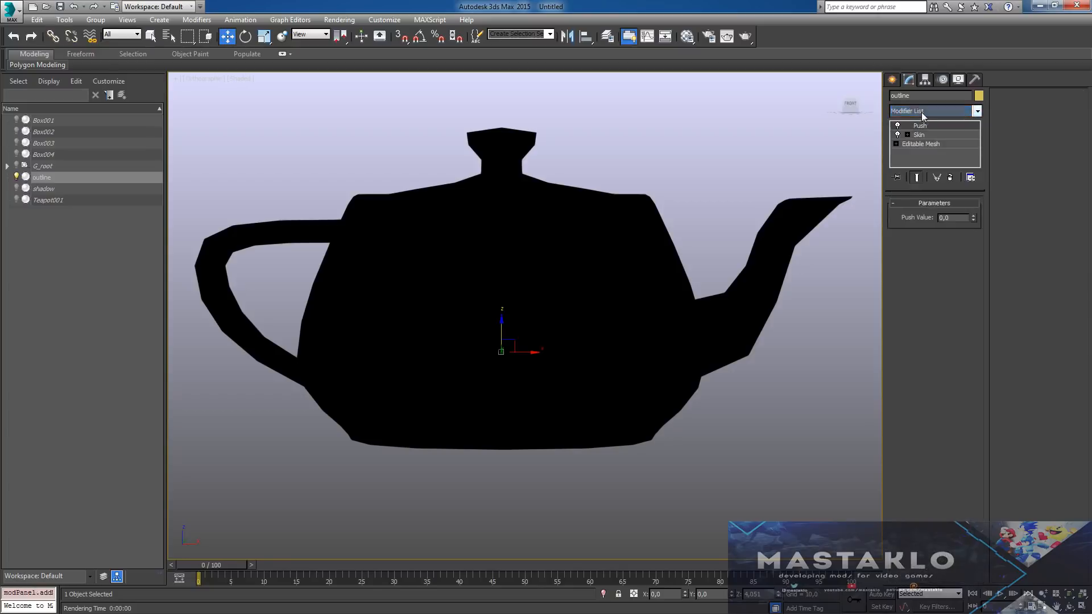
left_click_drag(929, 125, 936, 141)
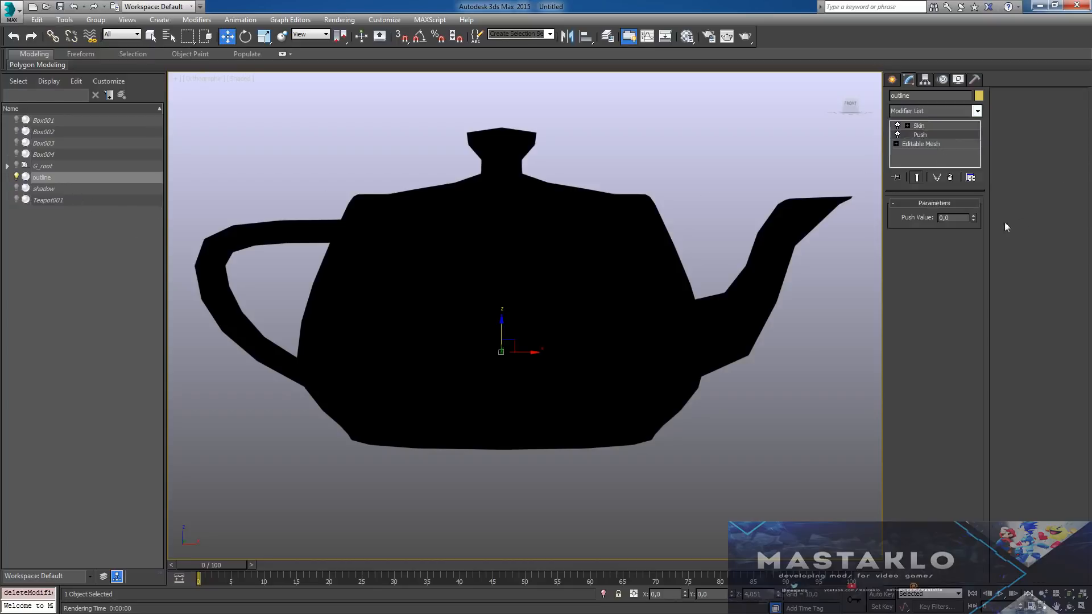
left_click_drag(974, 217, 984, 244)
right_click(984, 244)
middle_click_drag(560, 274, 494, 283)
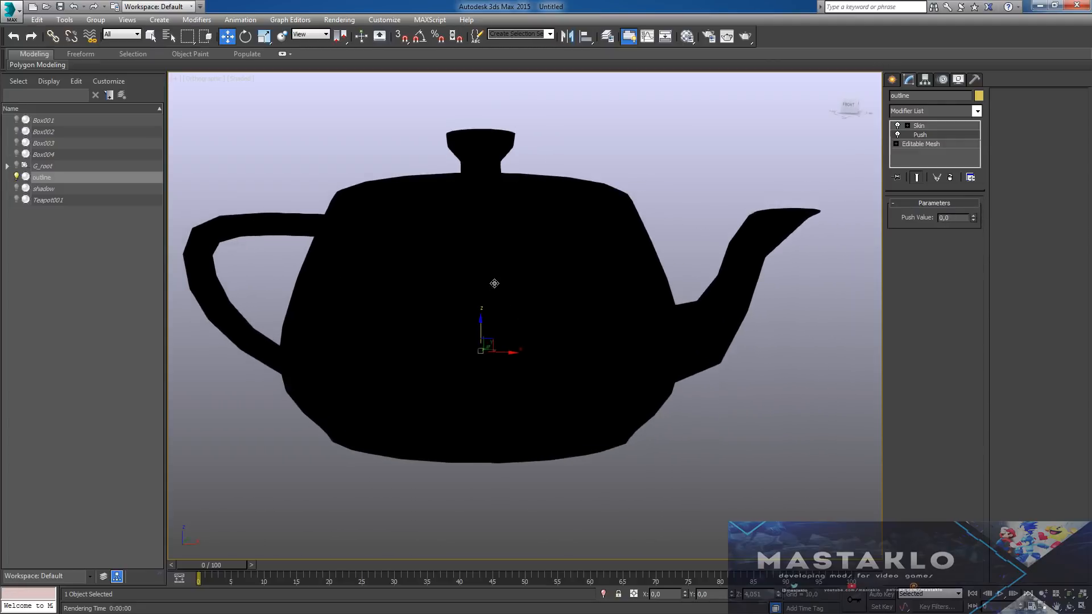
- Unhide Teapot001 and enable Backface Cull in the outline teapot's display properties
left_click(16, 200)
left_click(40, 180)
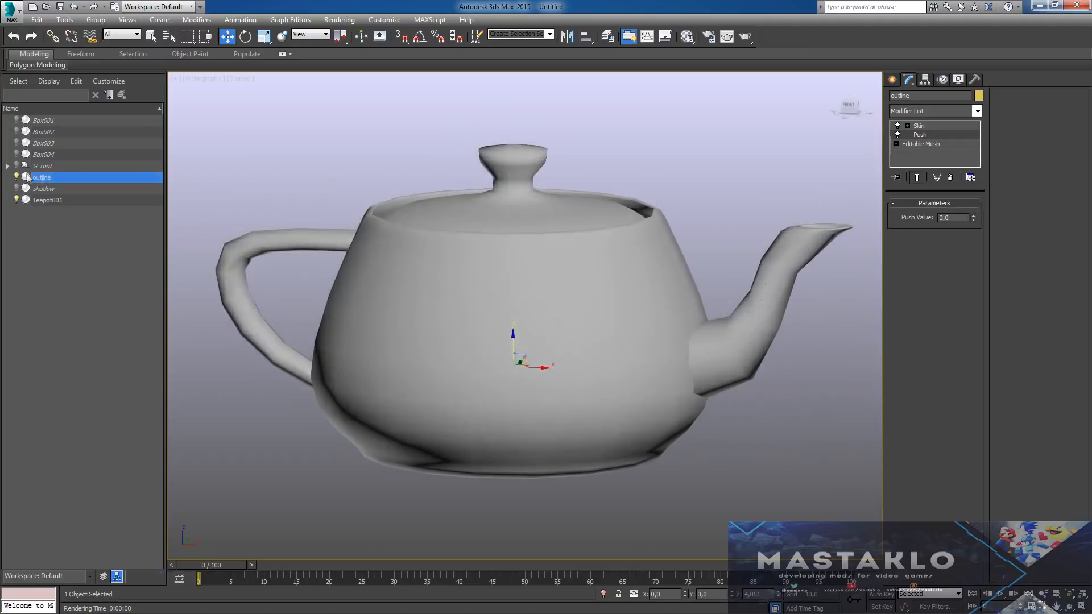
left_click(958, 80)
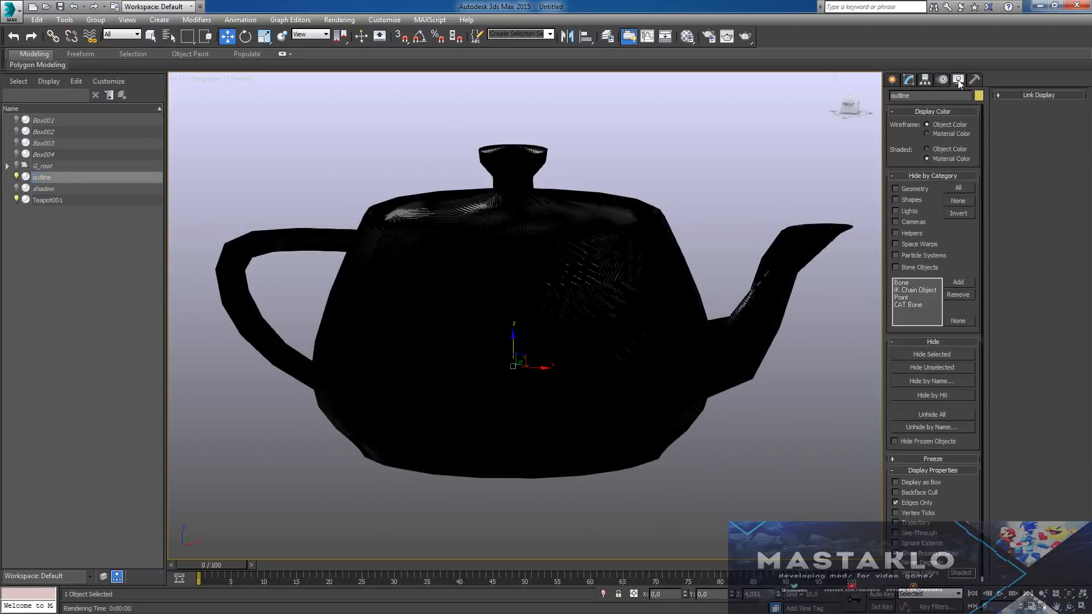
left_click(917, 493)
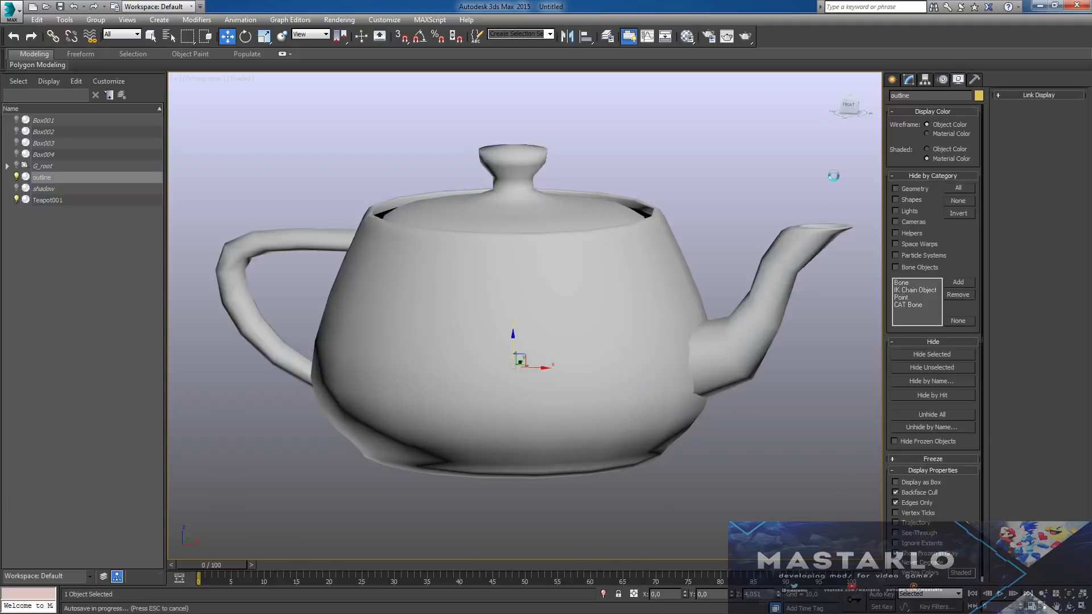
- Set the outline teapot's Push value to -0,2 and return to its Skin modifier
left_click(909, 80)
left_click(920, 135)
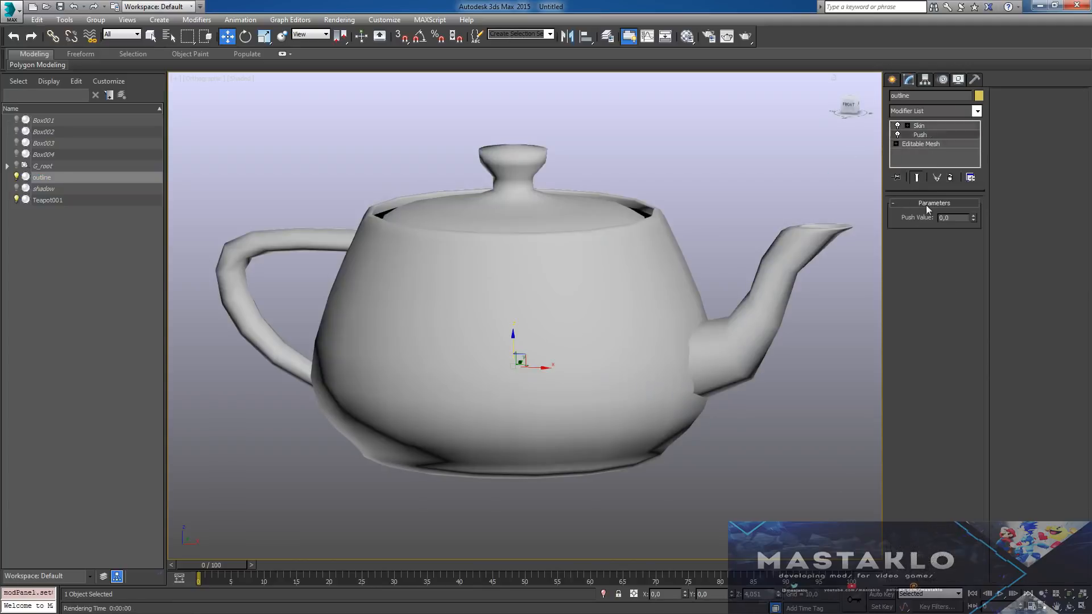
mouse_move(974, 220)
left_mouse_down()
mouse_move(979, 239)
mouse_move(979, 197)
mouse_move(978, 210)
left_mouse_up()
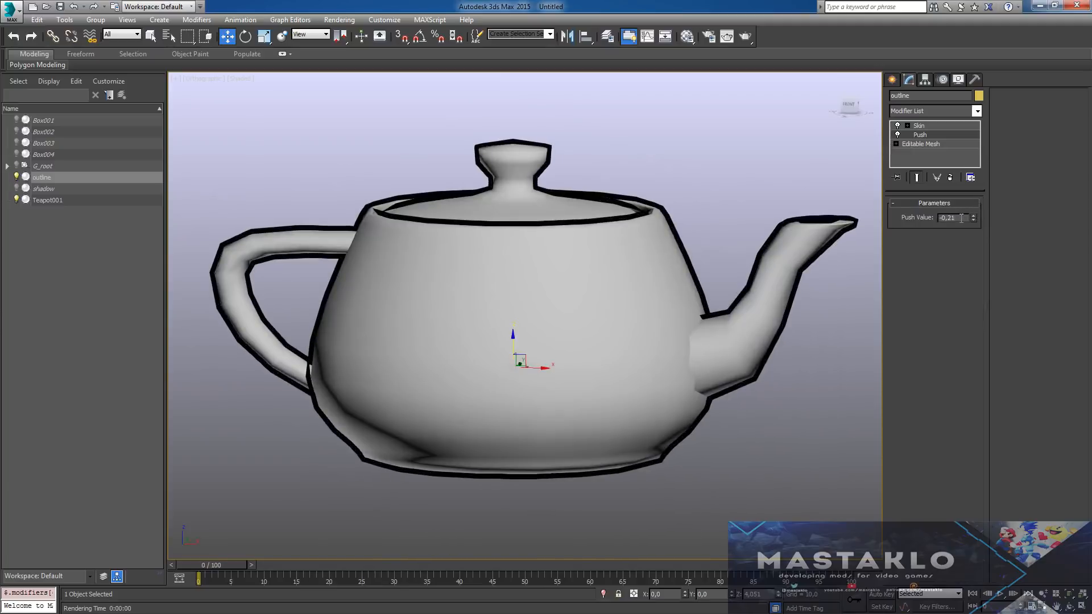
mouse_move(652, 271)
middle_mouse_down("alt")
mouse_move(464, 278)
mouse_move(643, 276)
mouse_move(728, 302)
mouse_move(654, 273)
middle_mouse_up("alt")
scroll(649, 276, "down", 3)
left_click(849, 106)
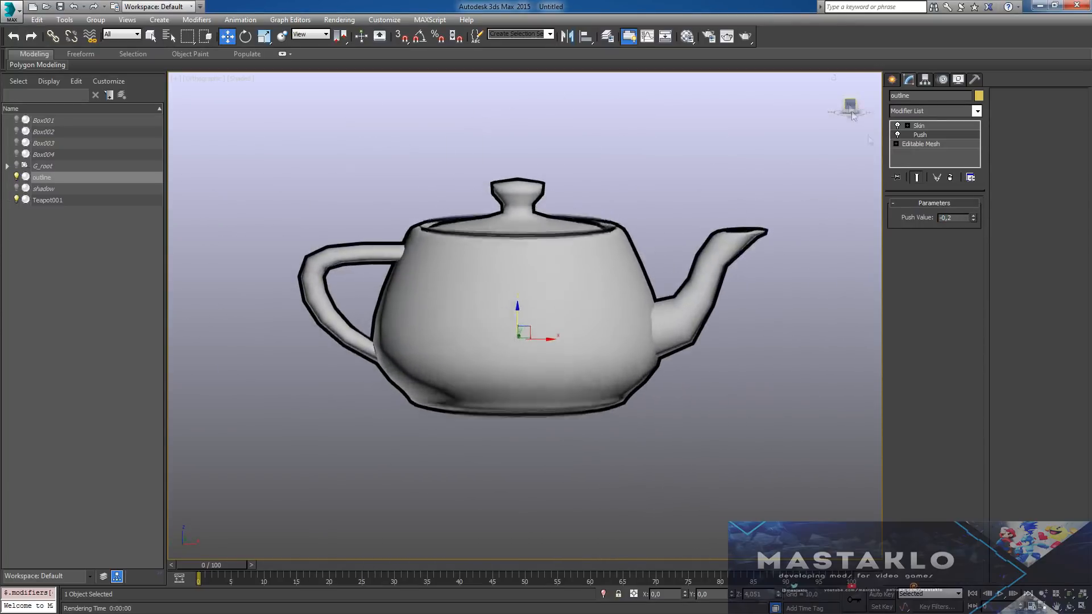
left_click(925, 127)
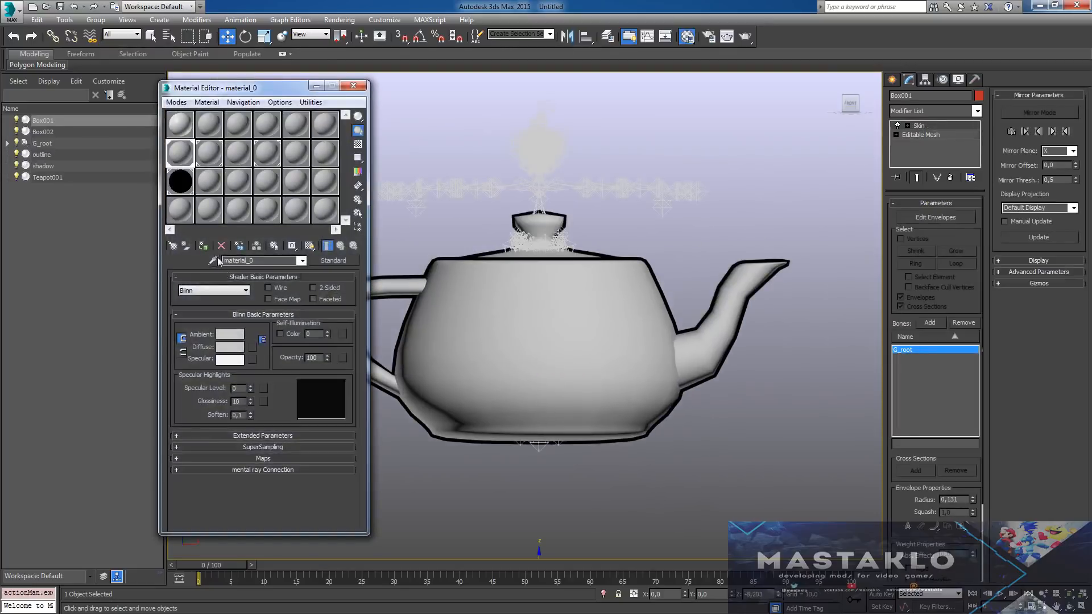
- Assign material_0 to Box001, the next sample material to Box002, and material_2 to the outline teapot
left_click(203, 246)
left_click(43, 132)
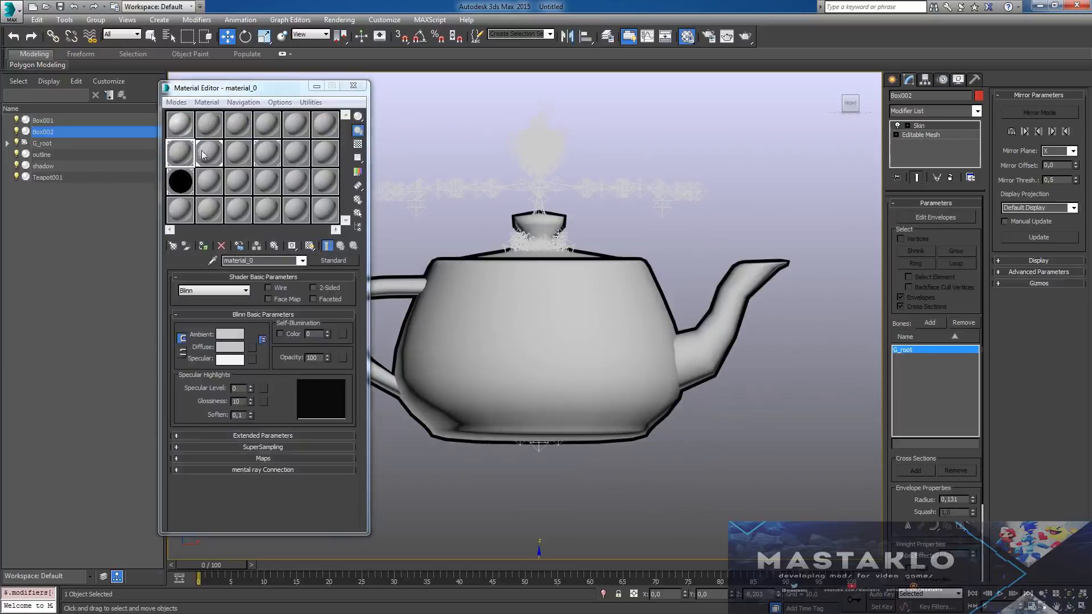
left_click(210, 153)
left_click(203, 246)
left_click(43, 156)
left_click(238, 154)
left_click(203, 246)
- Assign the sample material following material_2 to the shadow teapot and material_5 to Teapot001
left_click(48, 177)
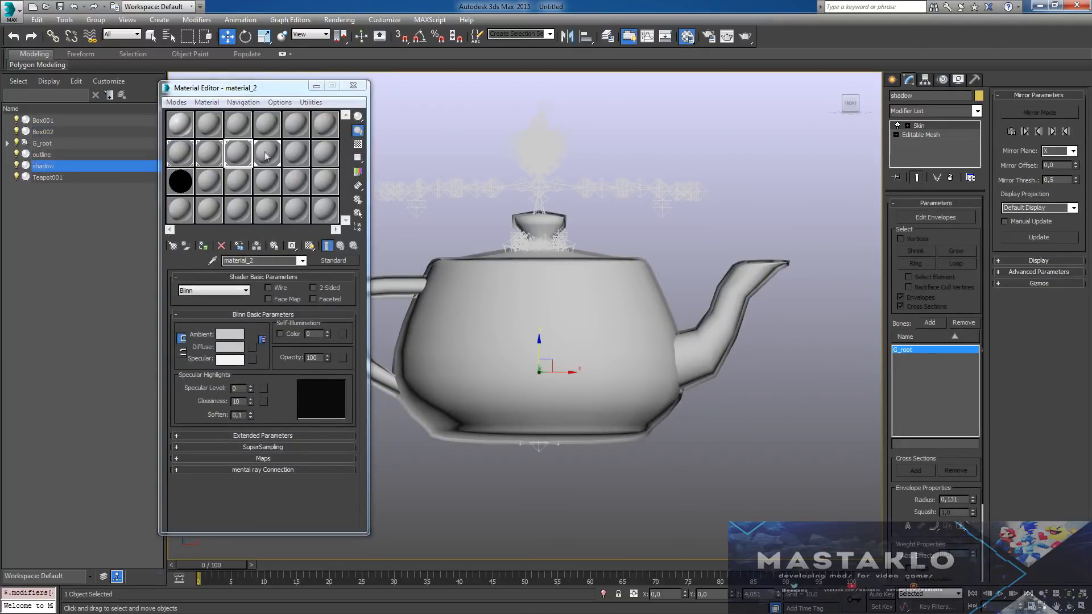
left_click(267, 153)
left_click(204, 247)
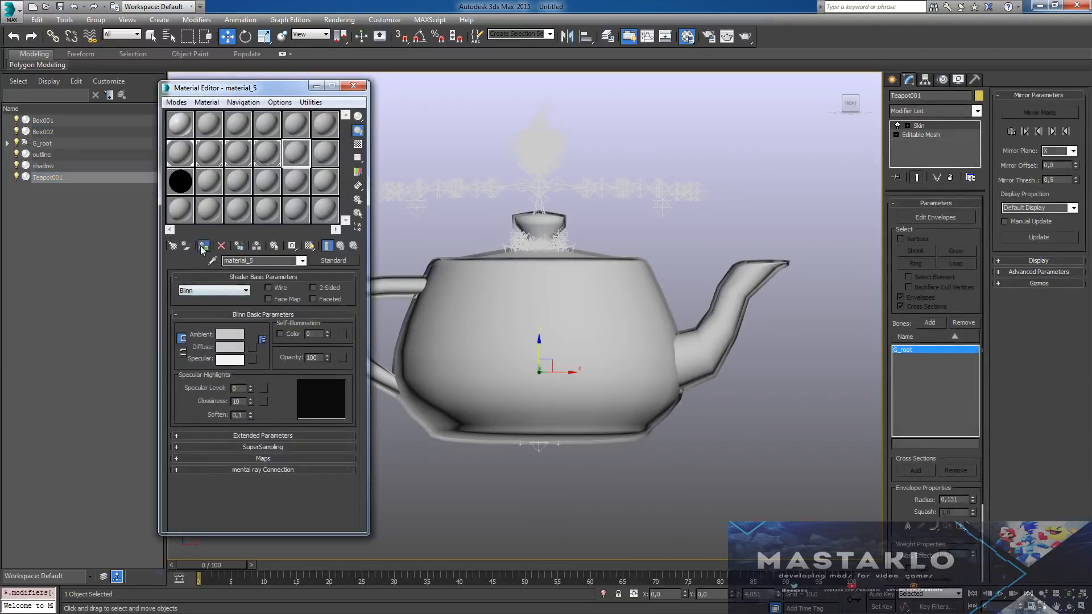
left_click(354, 86)
- Open the Track View Curve Editor and place it beside the teapot to show the scene's object order
left_click(290, 20)
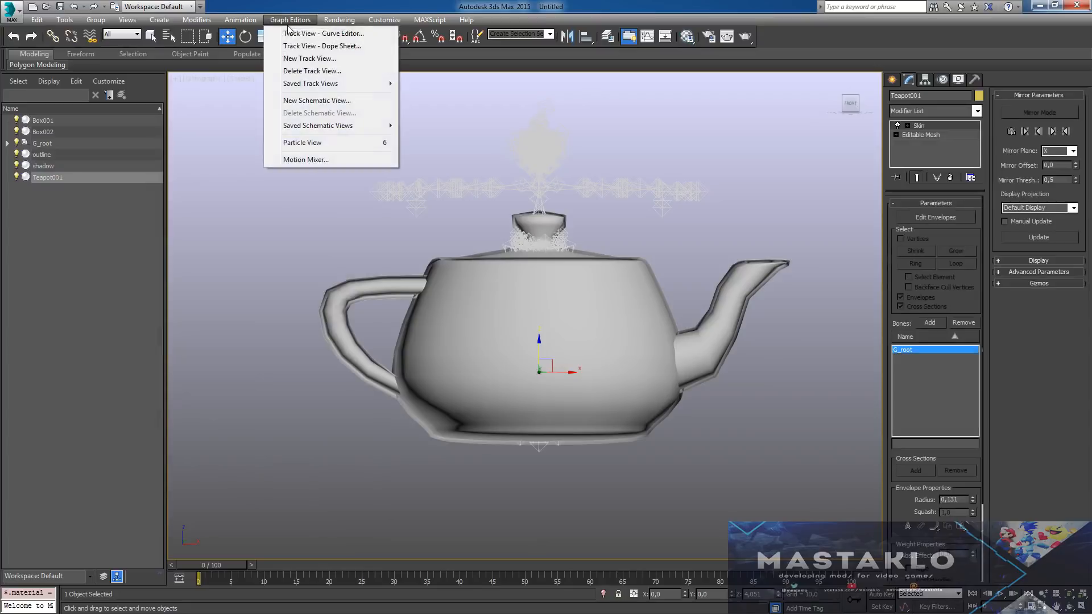
left_click(304, 32)
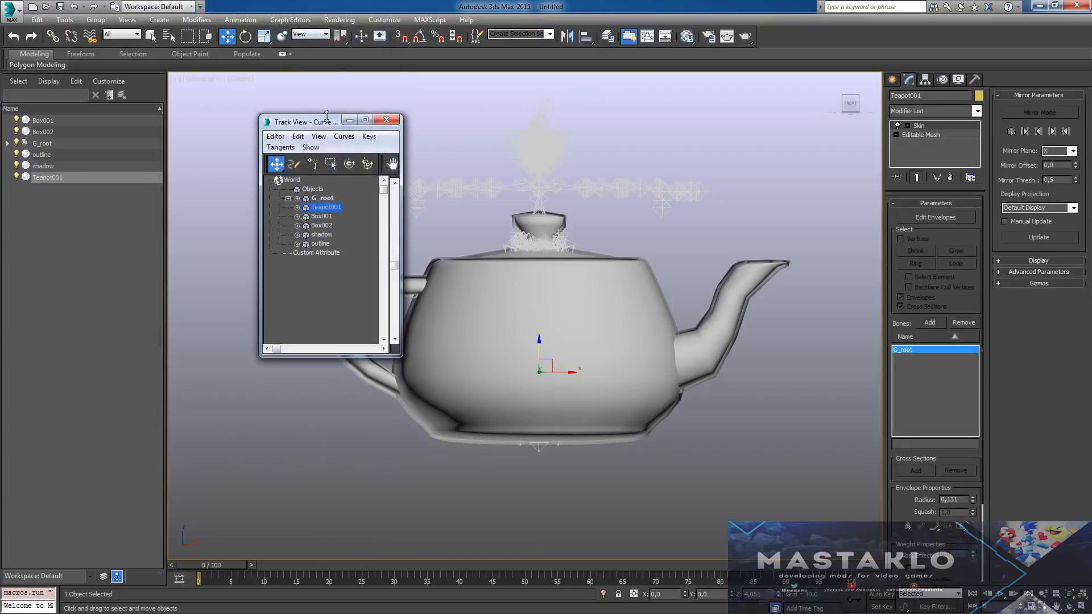
left_click_drag(327, 124, 275, 128)
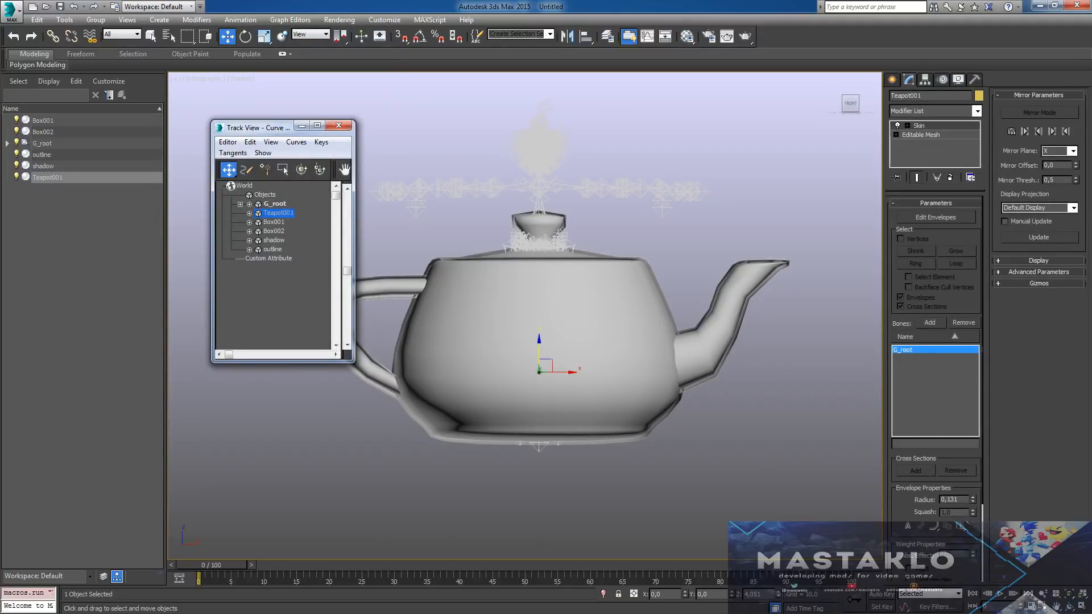
- Compare the Track View object order with the element list in the notes: Player Model, Outline, Shadow, Decal, DMG
key("alt+Tab")
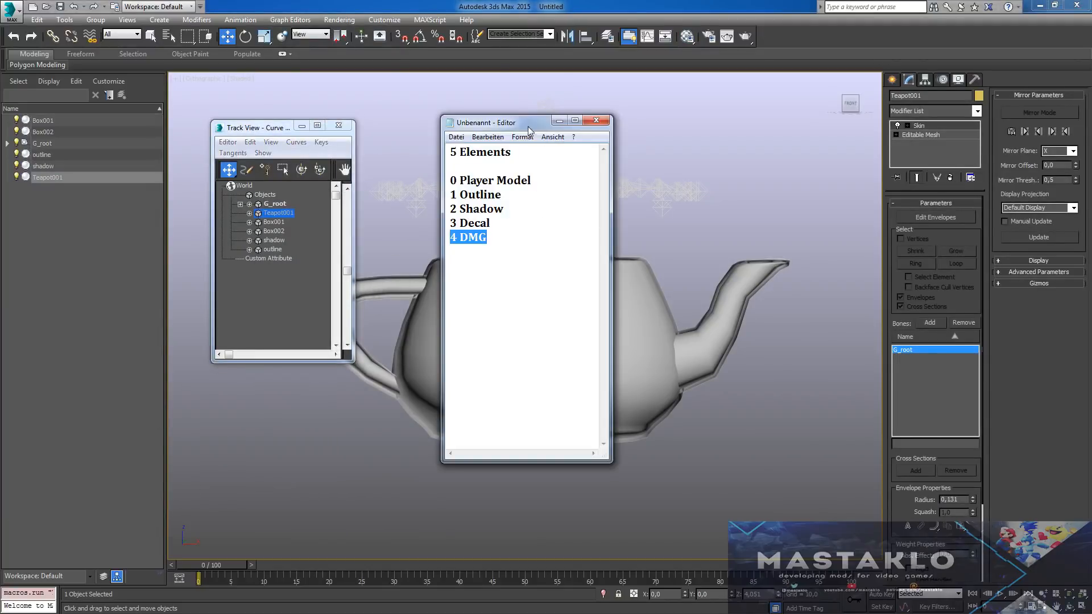
left_click_drag(529, 130, 469, 120)
left_click(461, 236)
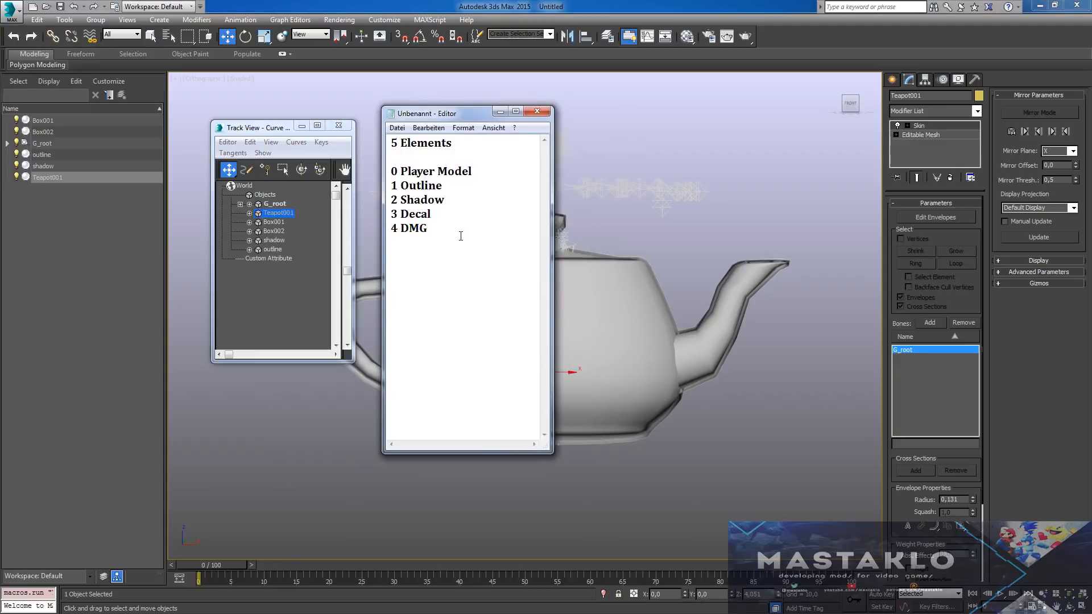
left_click_drag(391, 171, 494, 175)
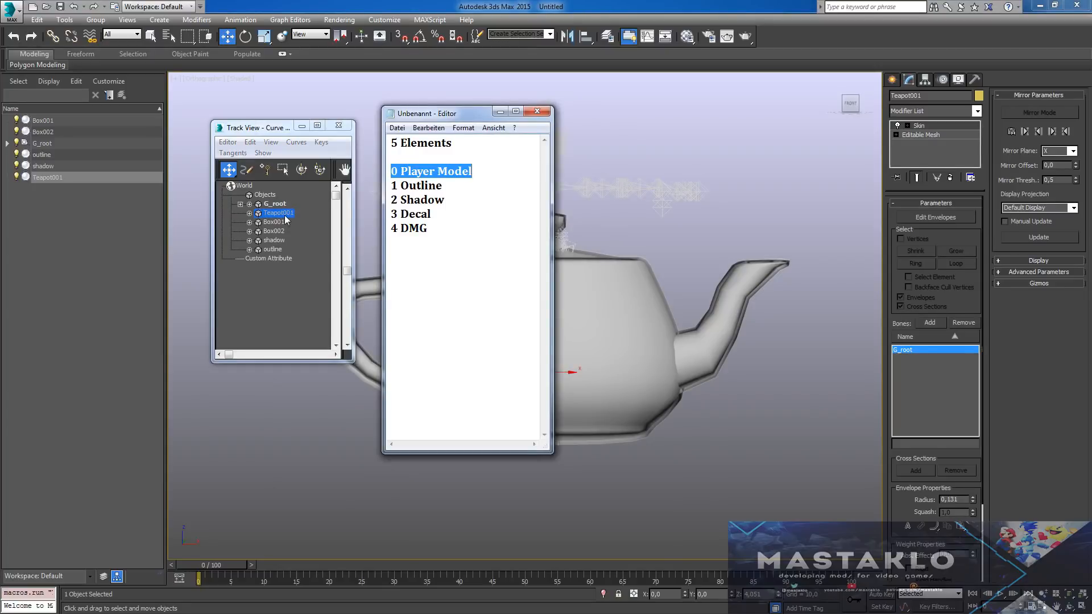
left_click_drag(392, 185, 450, 184)
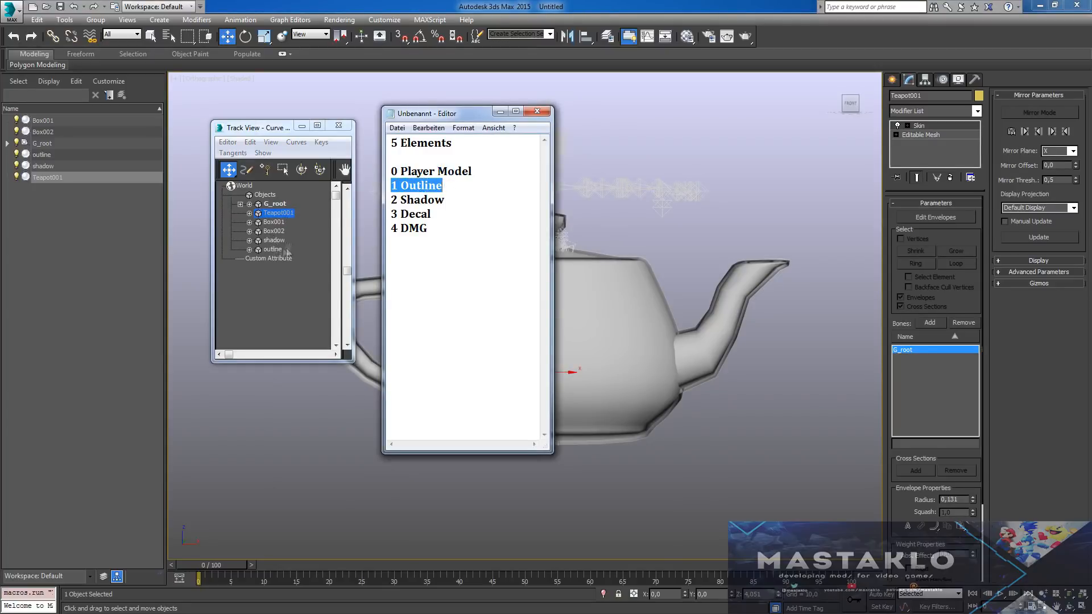
left_click_drag(489, 113, 516, 115)
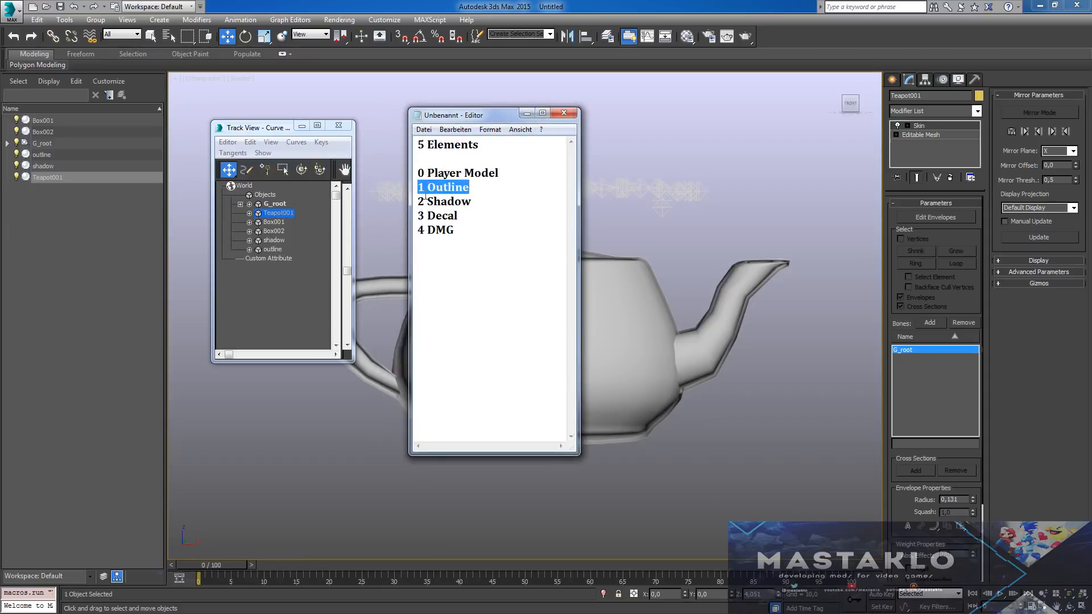
left_click_drag(418, 201, 471, 202)
left_click(527, 113)
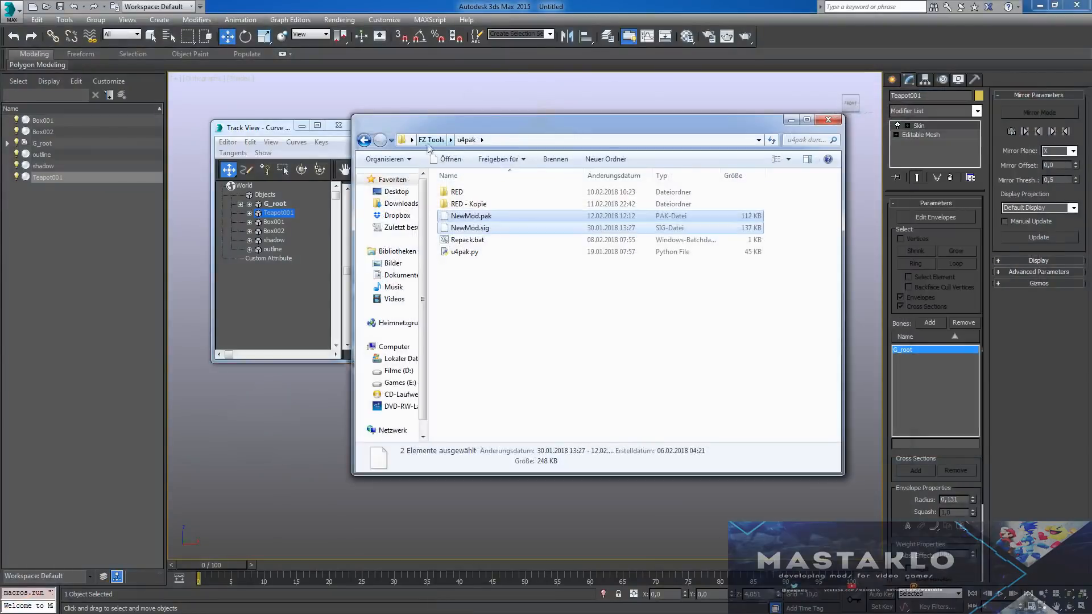
- Load the reorder_objects.ms script from the FZ Tools folder into 3ds Max
left_click(431, 140)
left_click(479, 287)
left_click_drag(480, 287, 761, 526)
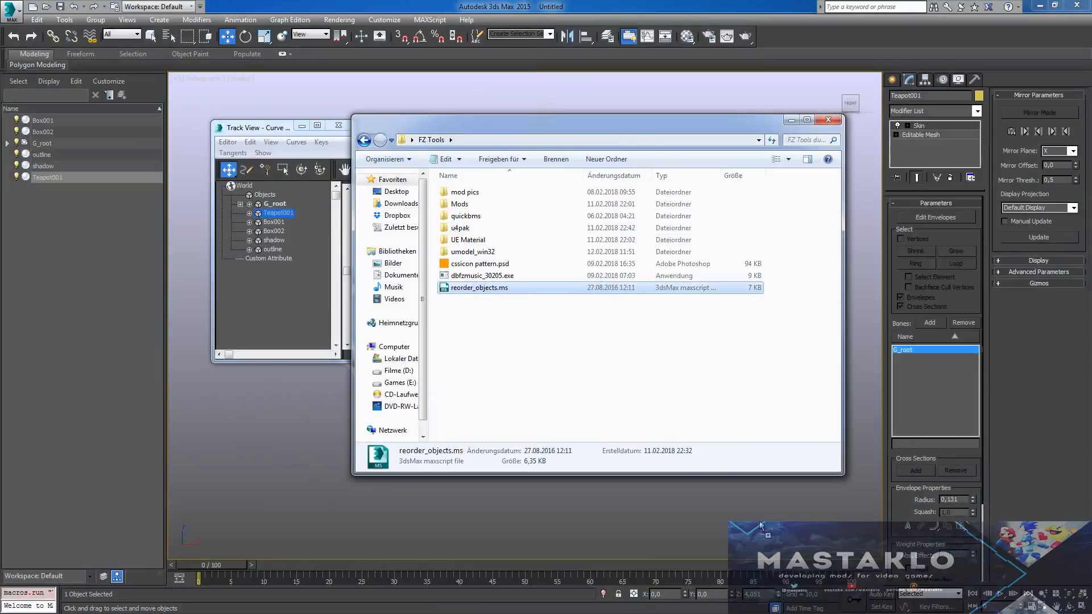
left_click(740, 5)
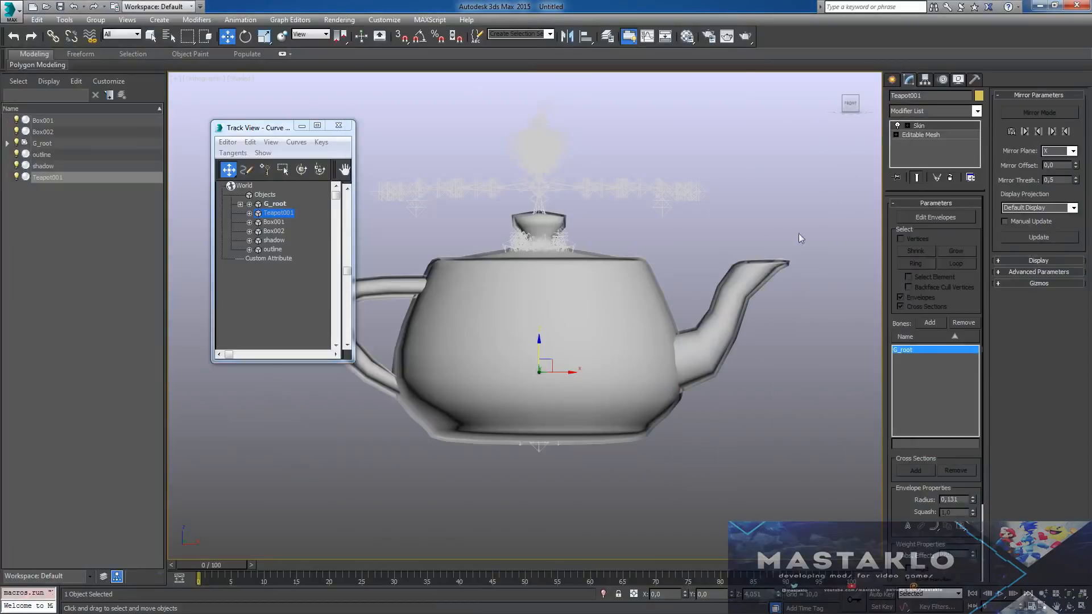
- Open the Reorder TrackView utility among the MAXScript utilities
left_click(975, 80)
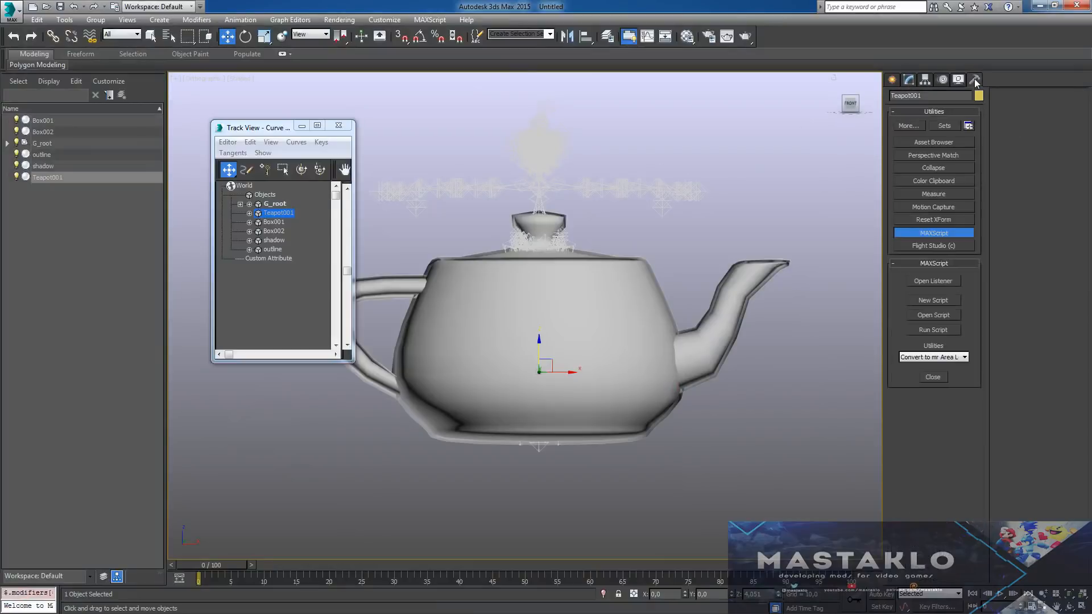
left_click(939, 233)
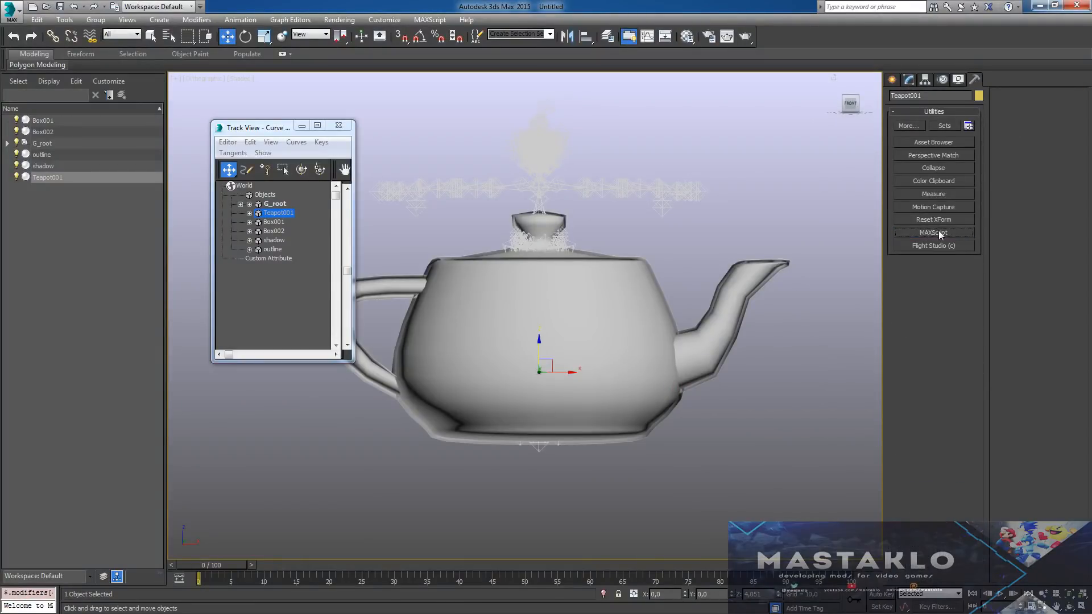
left_click(938, 233)
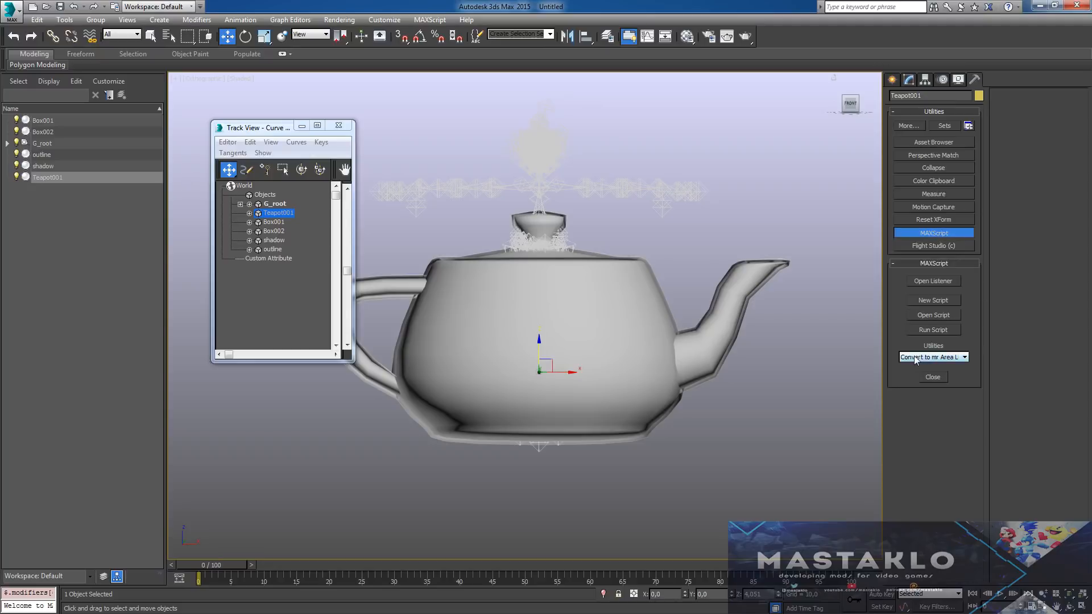
left_click(949, 358)
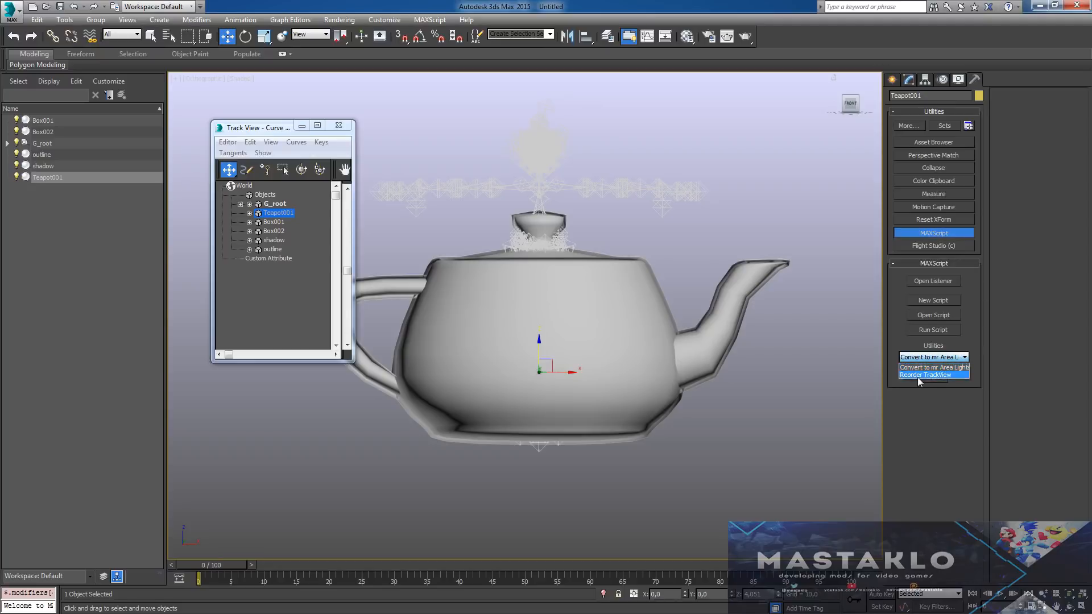
left_click(927, 375)
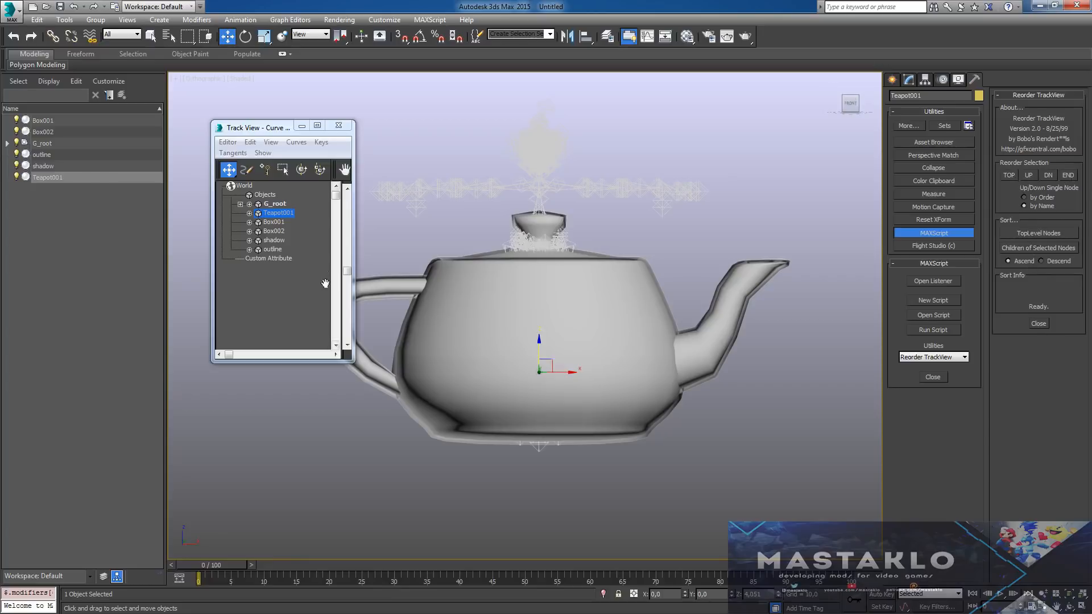
- Move the outline object up in the Track View order to directly below Teapot001
left_click(45, 167)
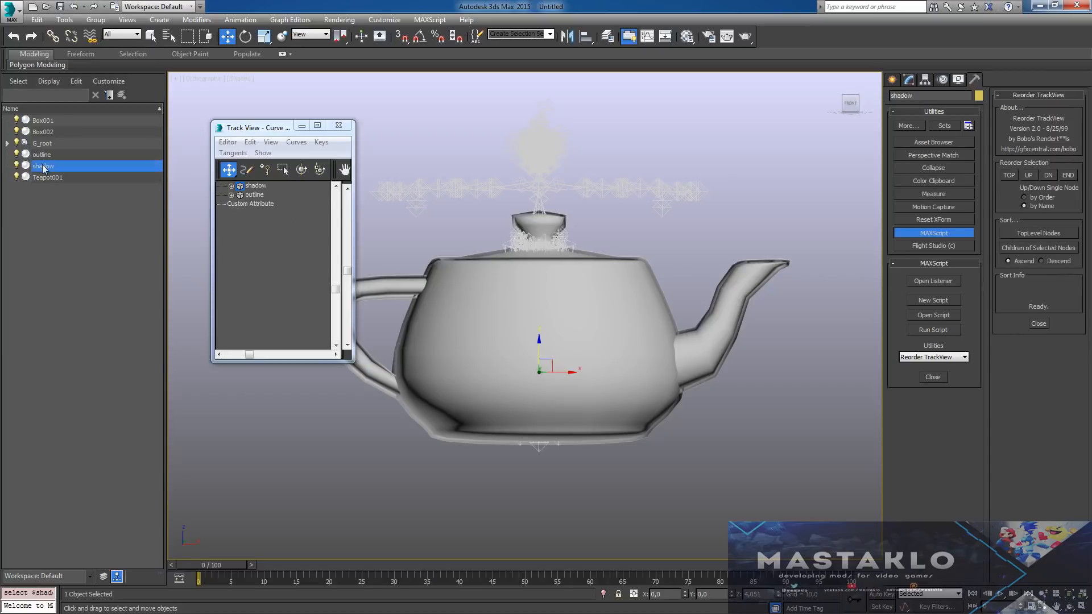
left_click(55, 178)
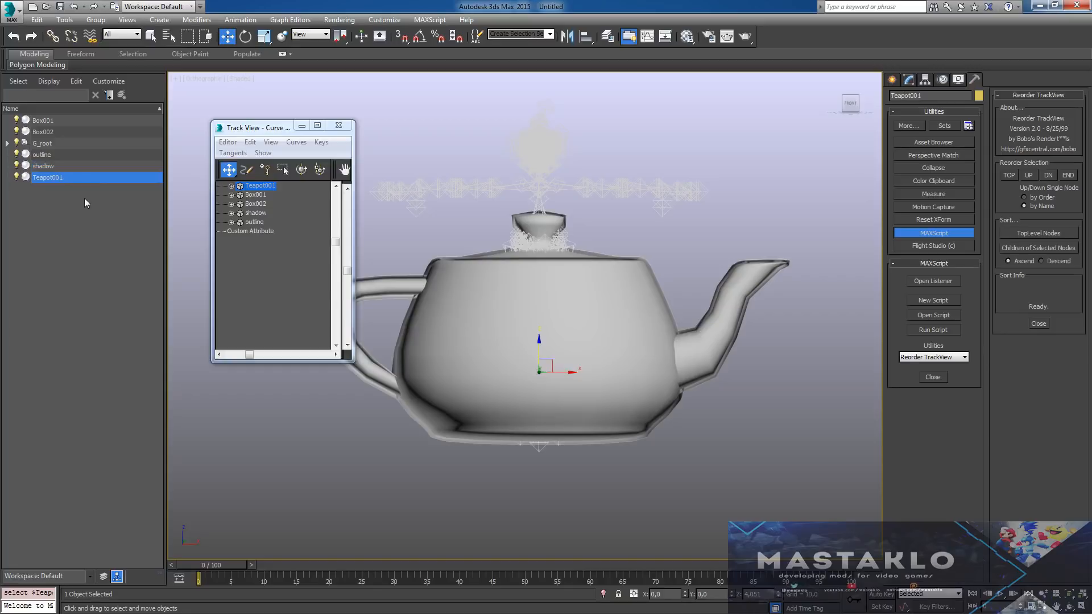
left_click(43, 155)
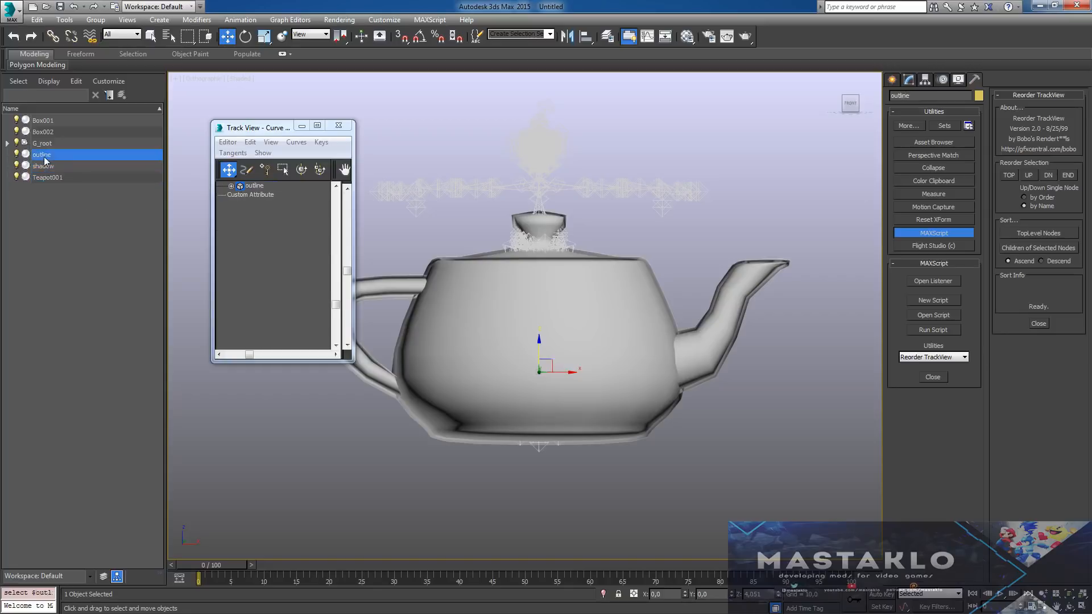
left_click_drag(336, 308, 342, 203)
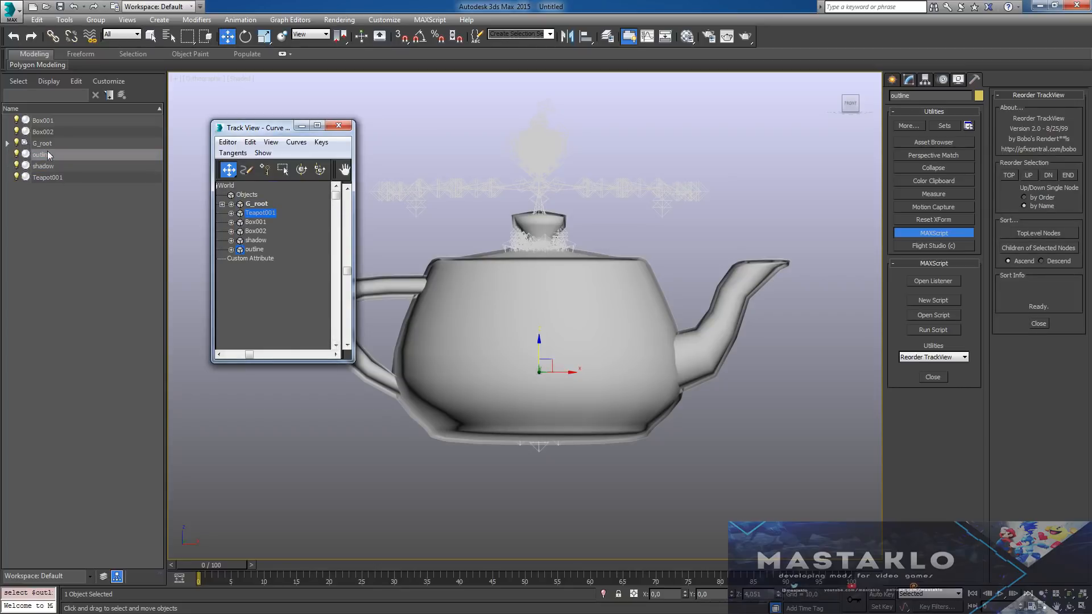
left_click(1028, 176)
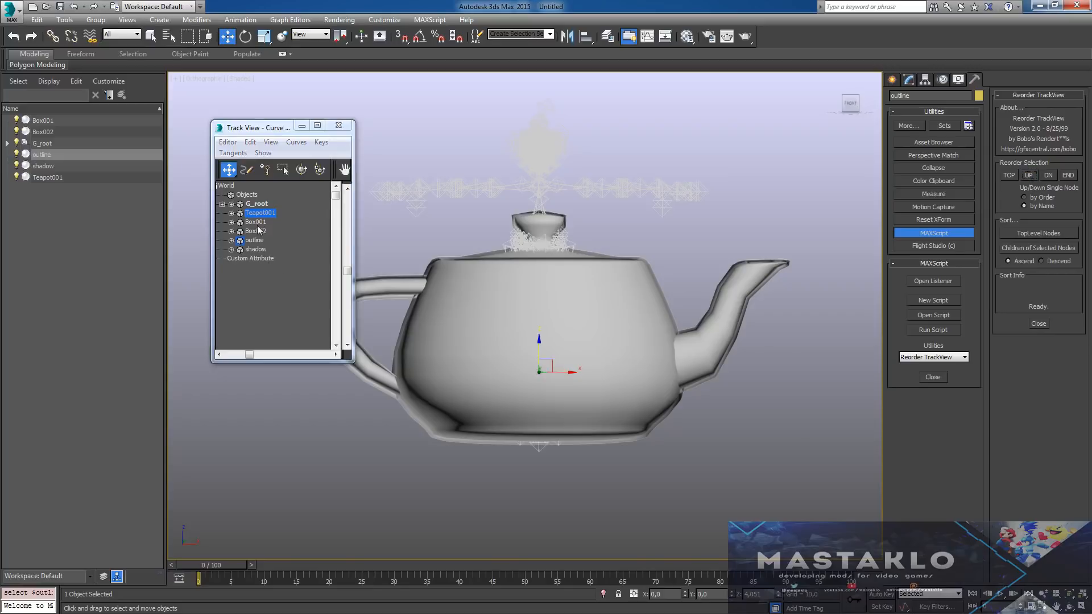
left_click(1030, 176)
- Move the shadow object up in the Track View order to directly below outline, and close Track View
left_click(49, 167)
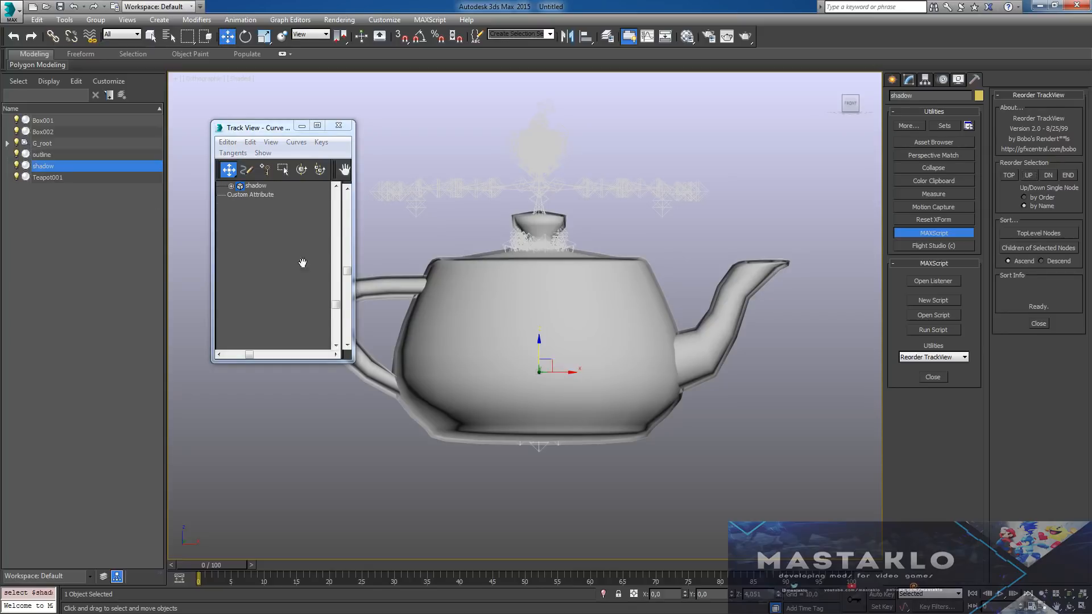
left_click_drag(336, 304, 336, 210)
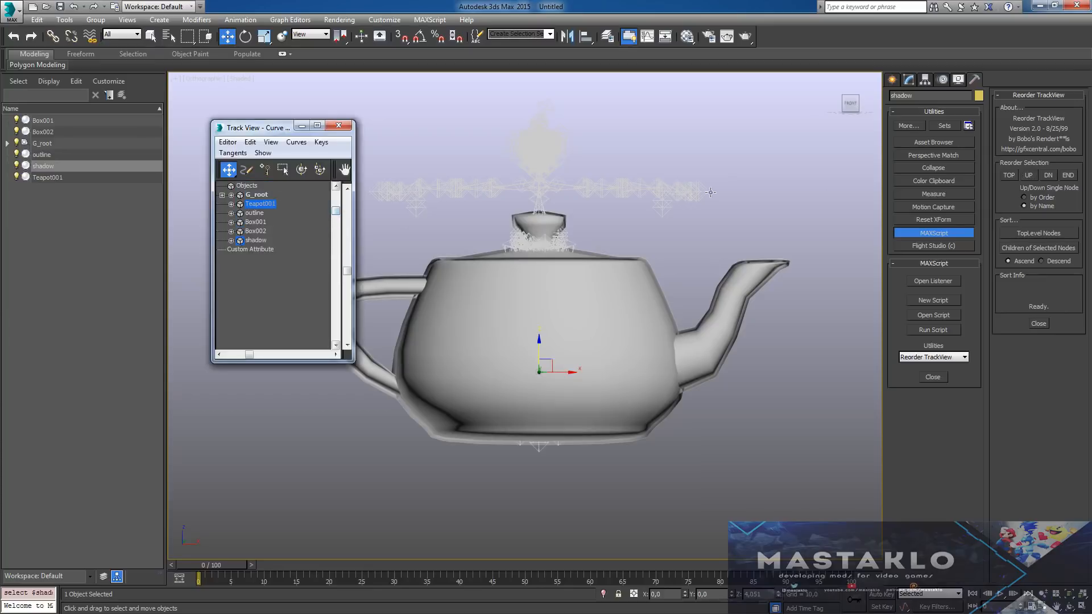
left_click(1030, 176)
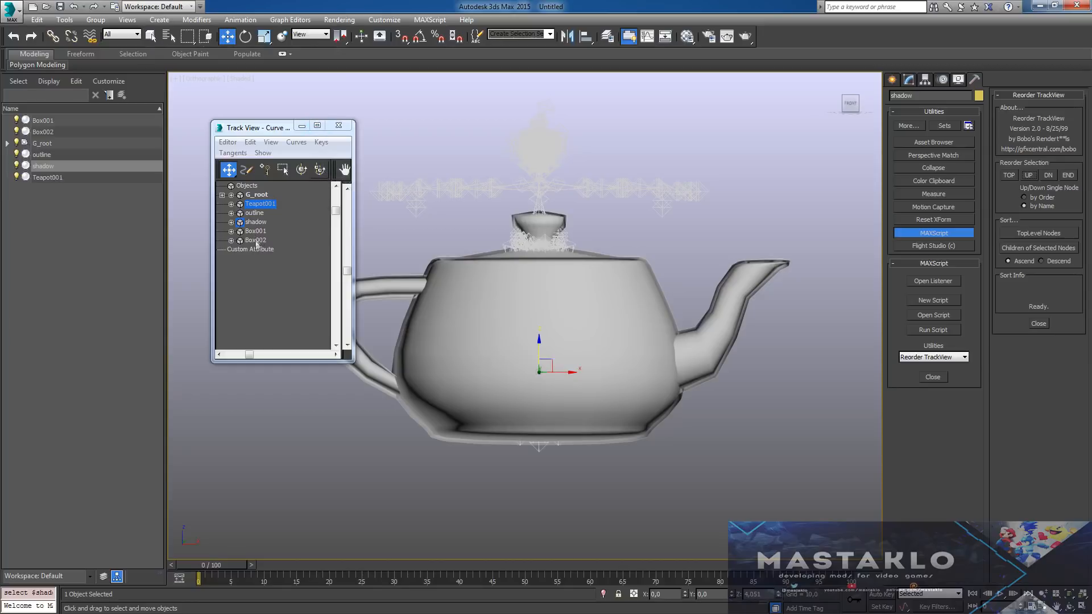
left_click_drag(277, 134, 253, 133)
left_click(315, 125)
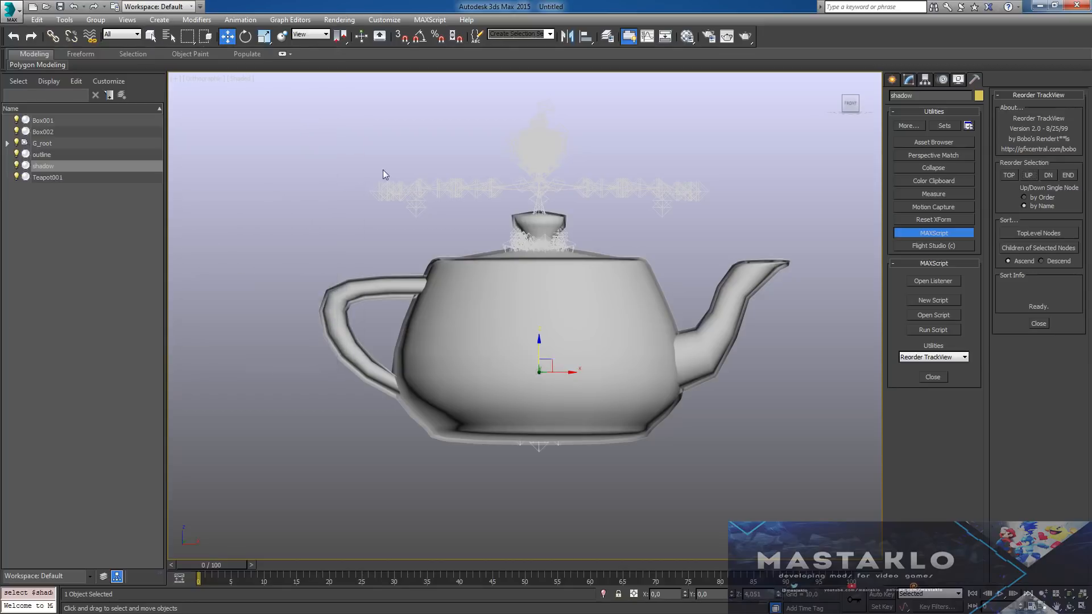
- Export the scene to the desktop as GKS_body.FBX, replacing the existing file
left_click(22, 17)
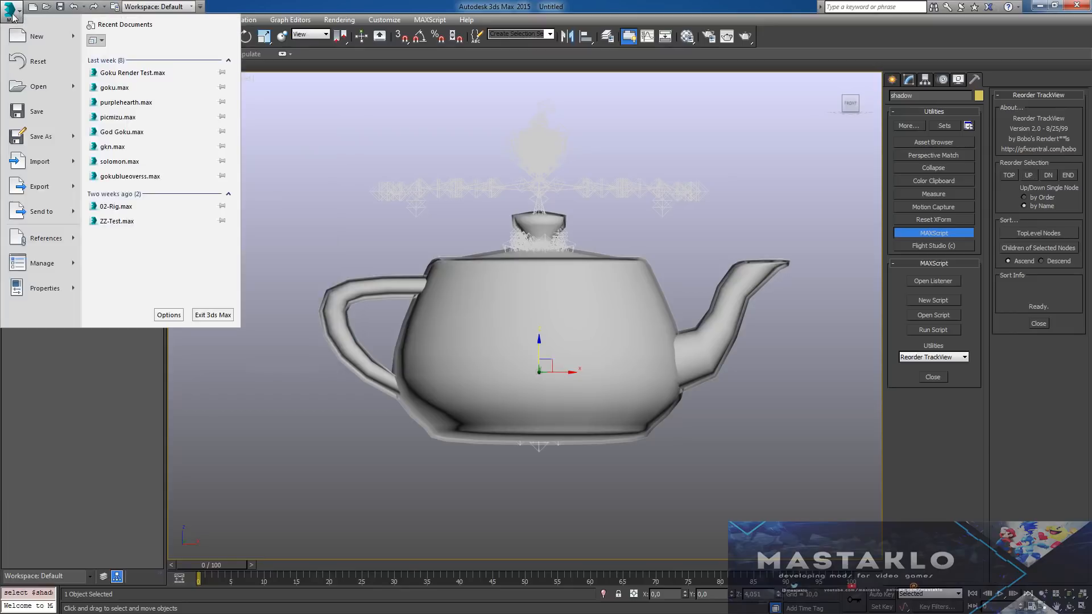
left_click(37, 179)
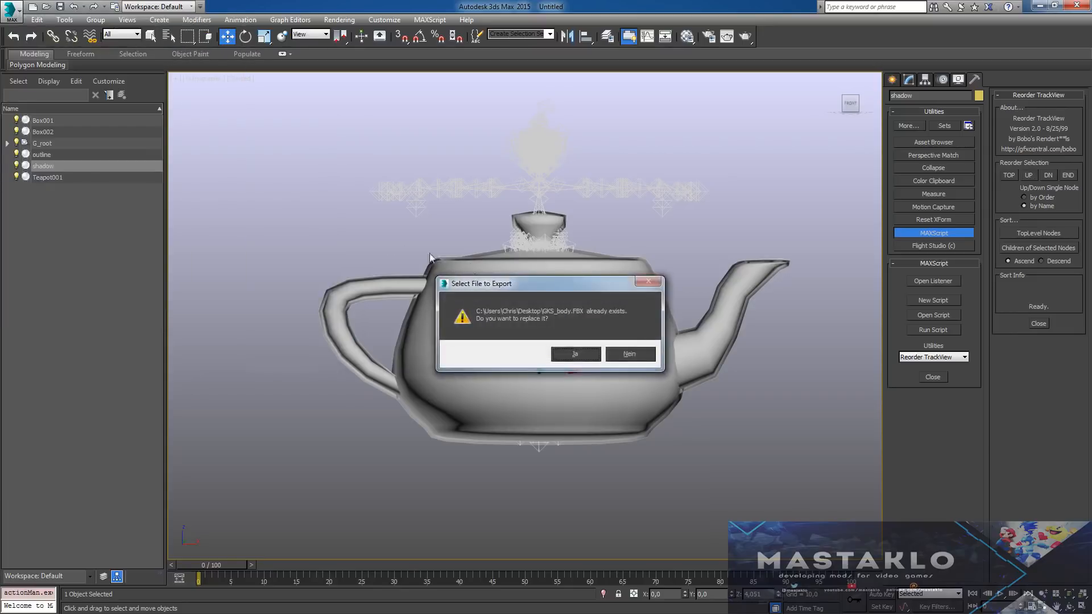
left_click(576, 353)
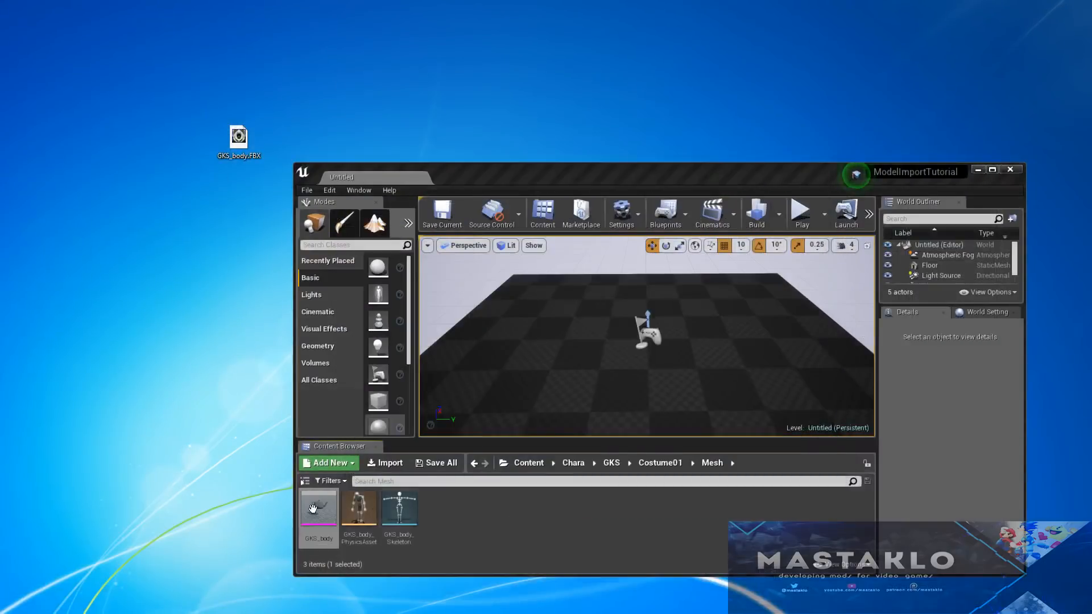
- In Unreal Editor, force-delete the GKS_body mesh, physics asset and skeleton from the Costume01 Mesh folder
left_click(400, 508, "shift")
key("Delete")
left_click(434, 494)
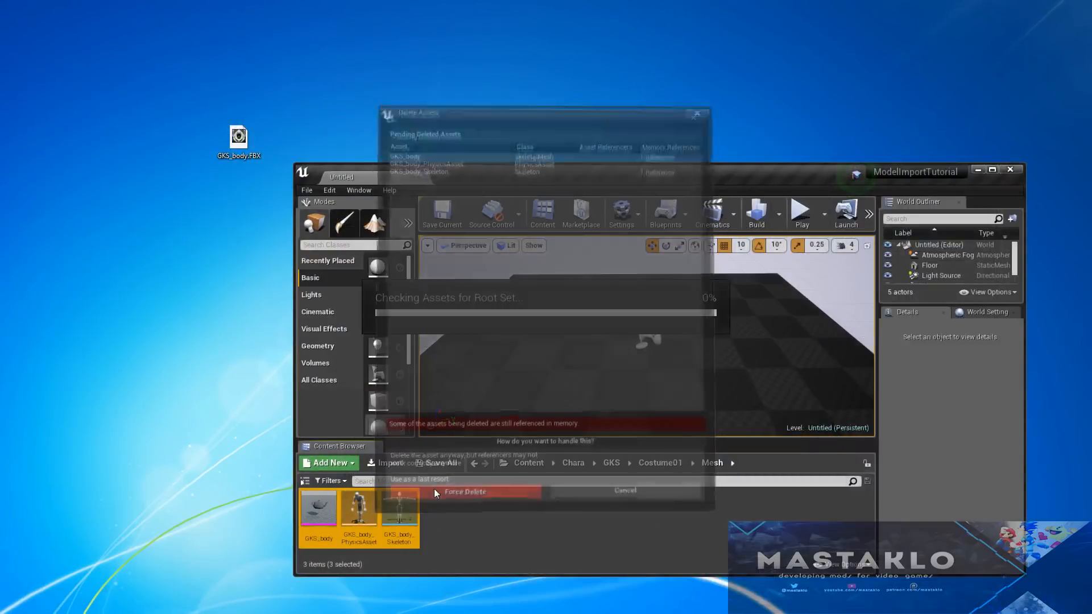
- Import GKS_body.FBX from the desktop into the Mesh folder as a skeletal mesh without materials or textures
left_click(227, 149)
left_click_drag(226, 149, 401, 524)
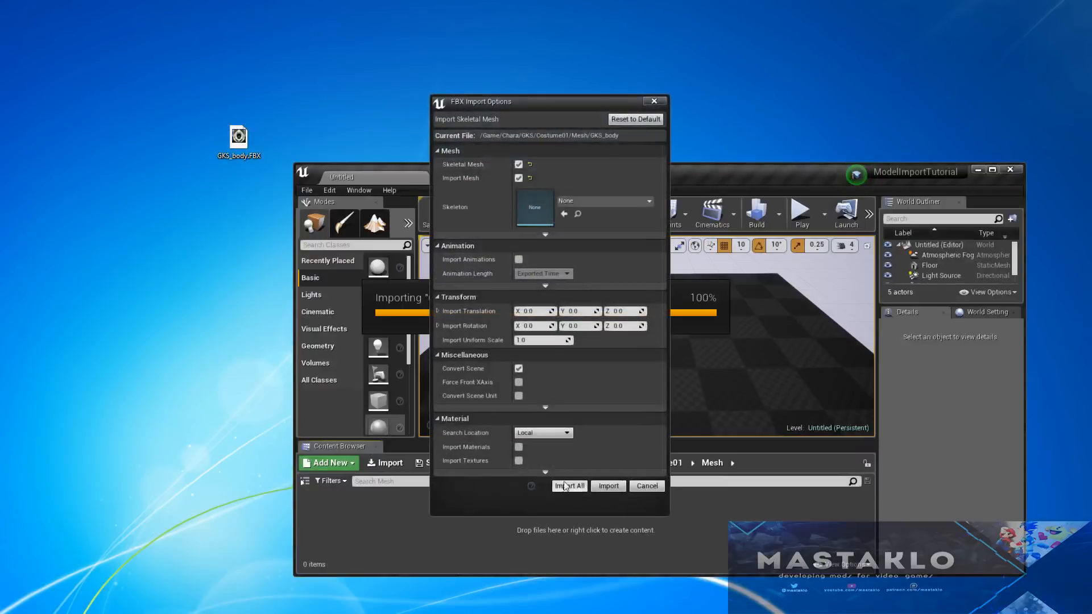
left_click(569, 486)
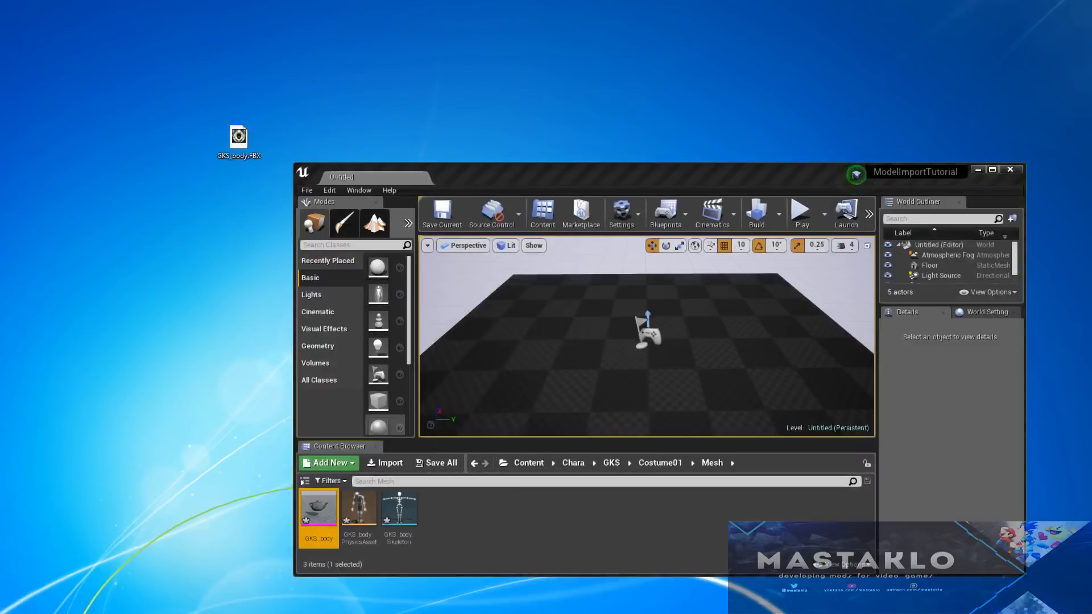
- Open the GKS_body mesh and isolate Element 0 to check its geometry, restoring the full view after the check
double_click(319, 509)
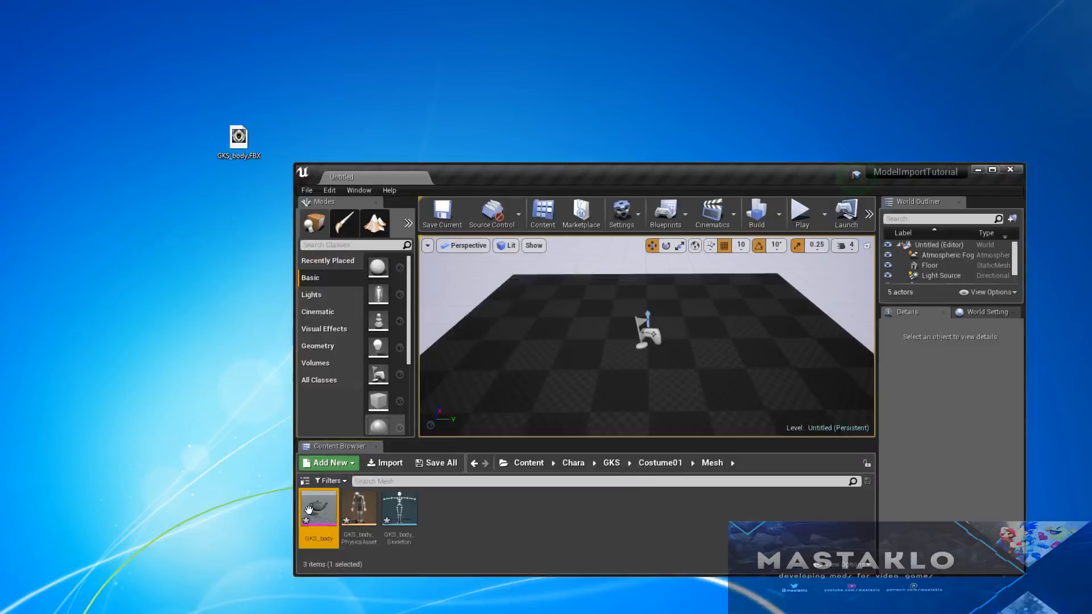
left_click_drag(621, 361, 608, 315)
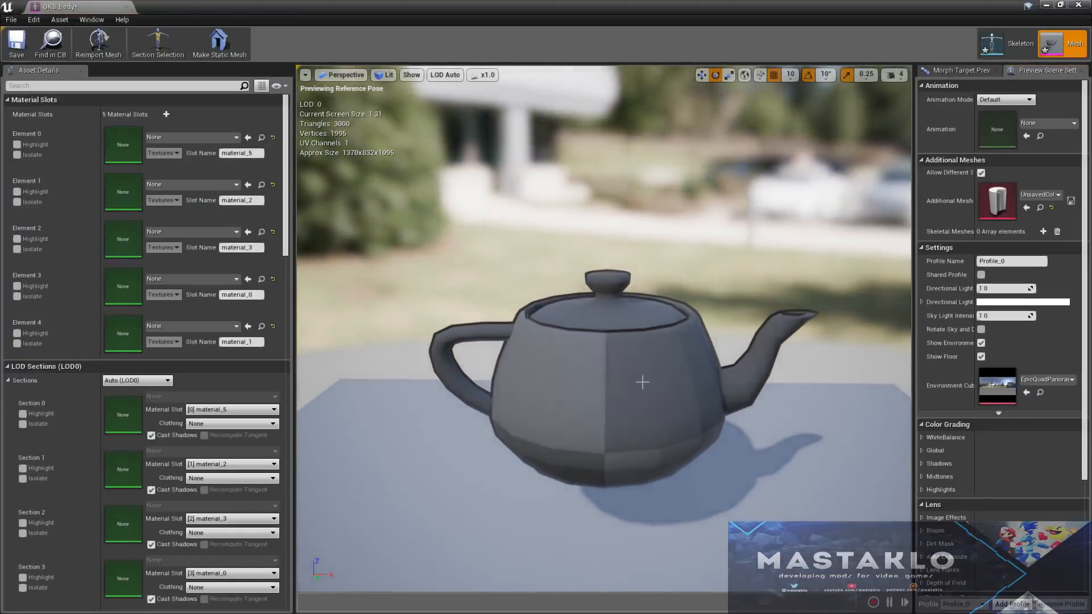
left_click(25, 155)
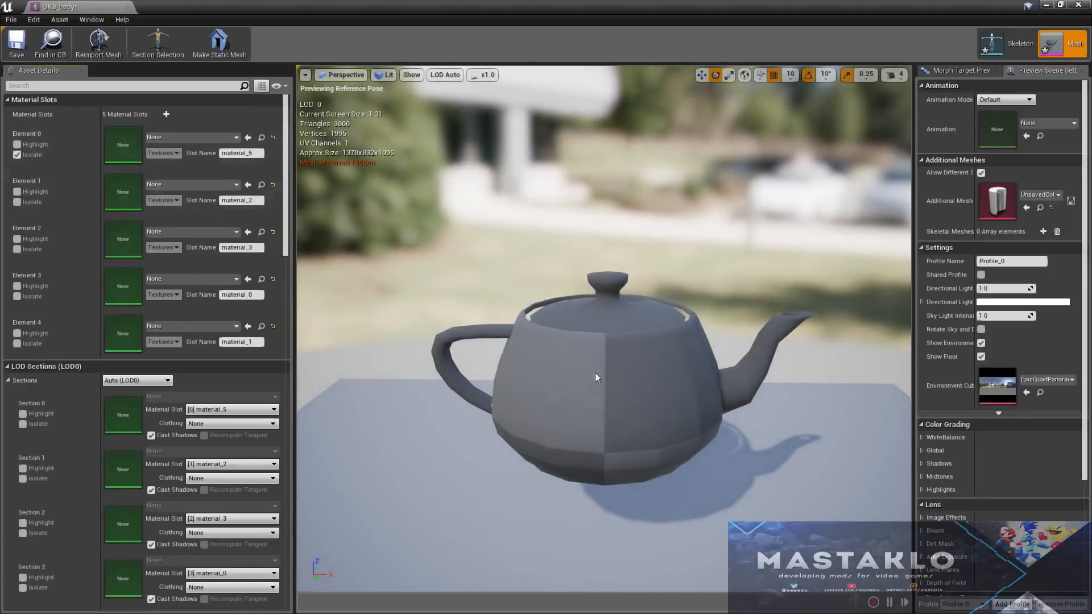
left_click(25, 157)
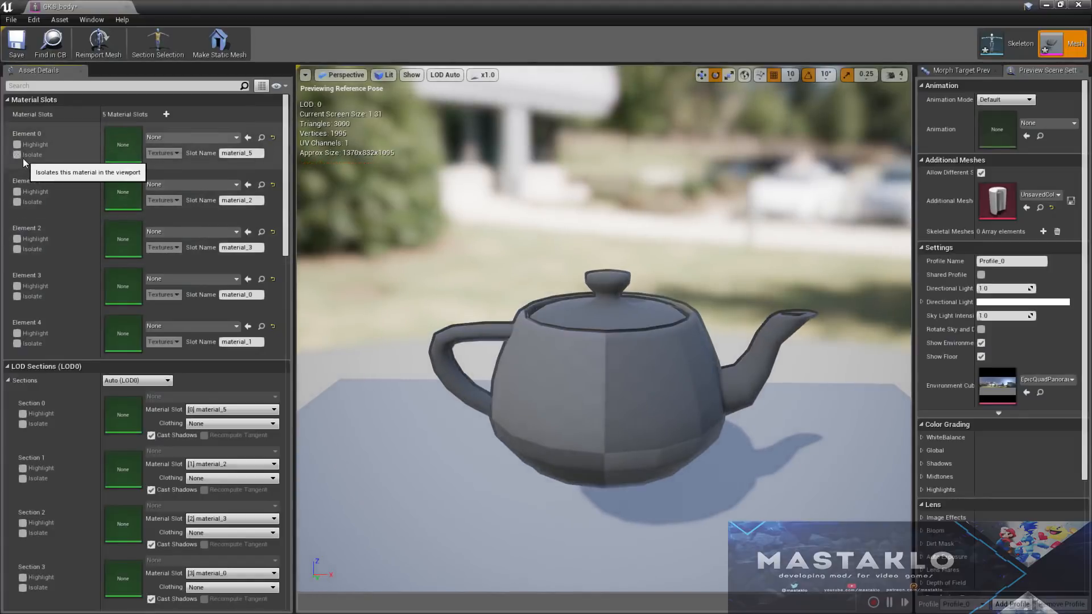
- Isolate Elements 1 to 4 of the mesh one at a time to check each one's geometry, and close the mesh editor after the check
left_click(33, 202)
left_click_drag(532, 411, 549, 409)
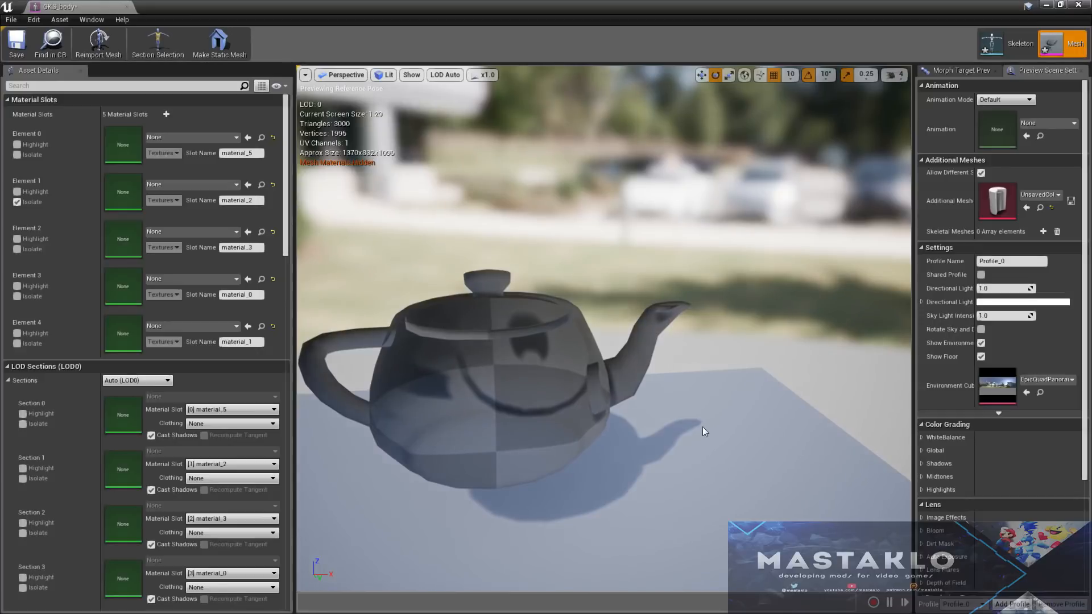
left_click(18, 202)
left_click(28, 250)
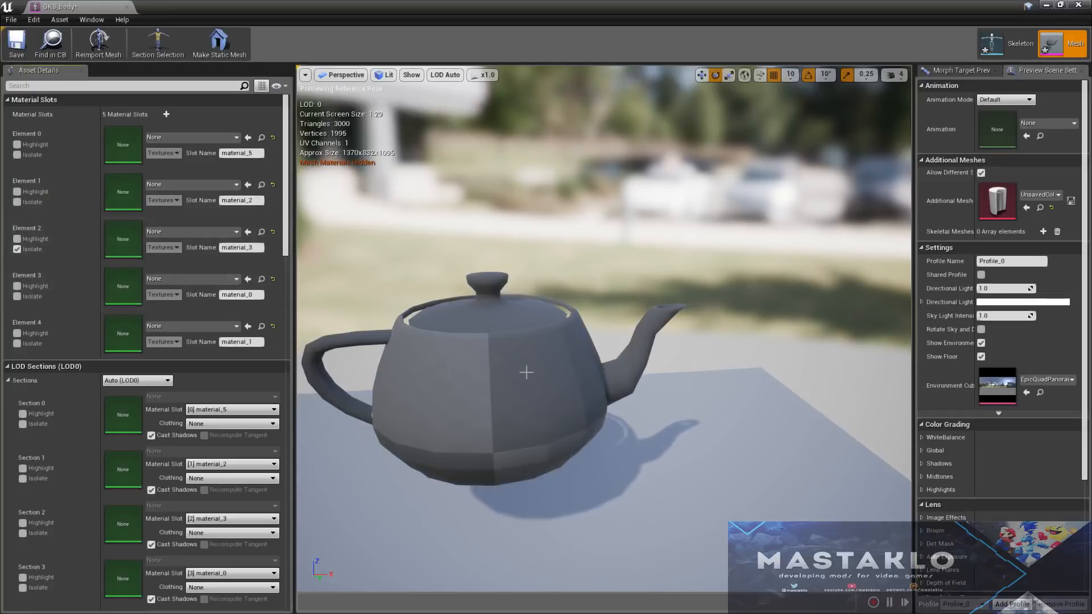
left_click(16, 250)
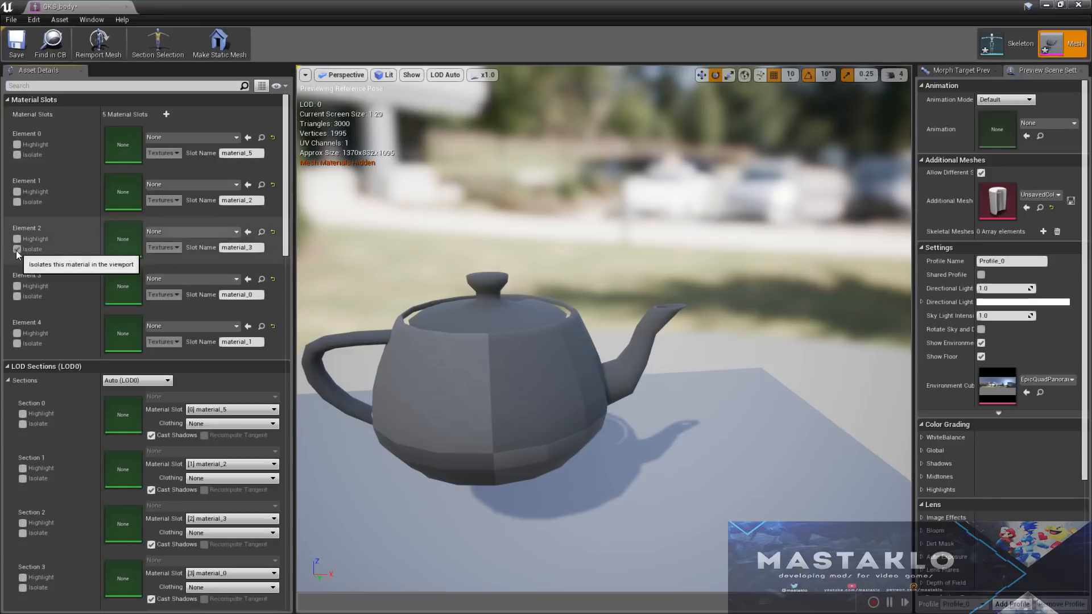
left_click(17, 297)
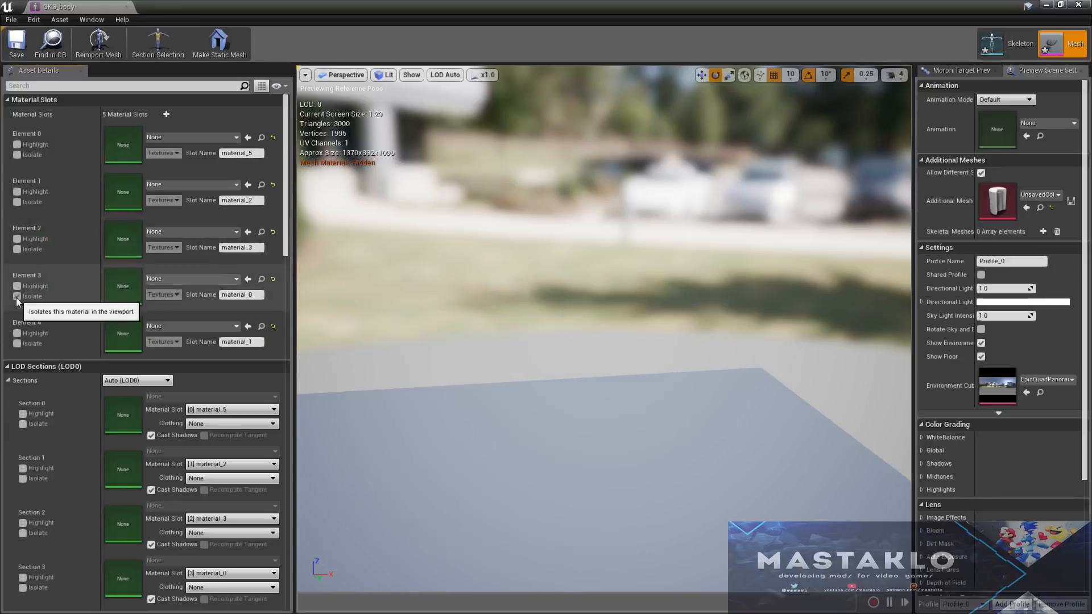
left_click(16, 296)
left_click(29, 343)
left_click(29, 344)
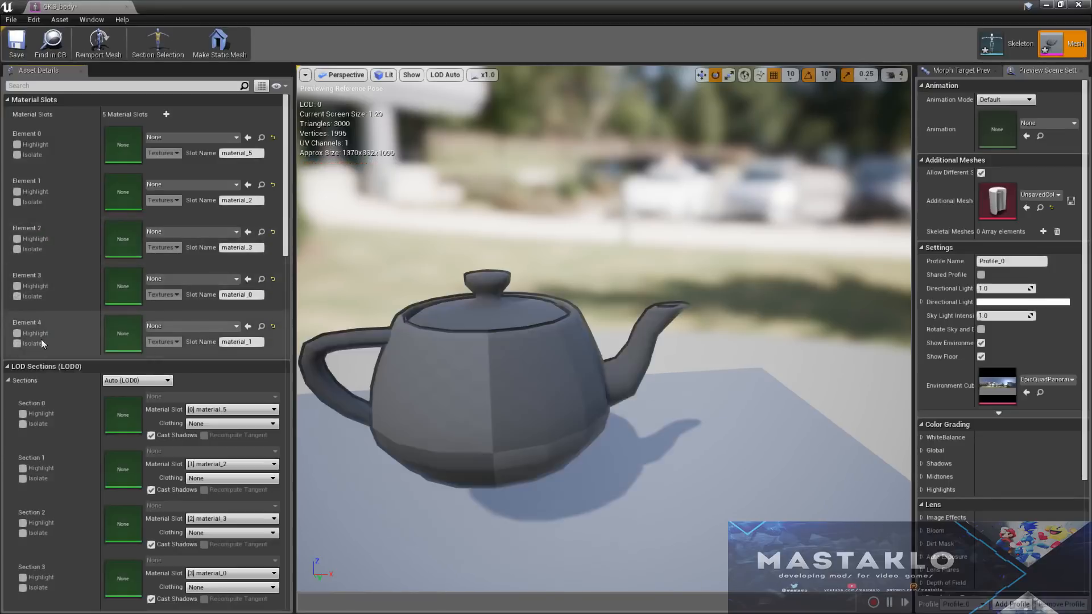
left_click(1081, 5)
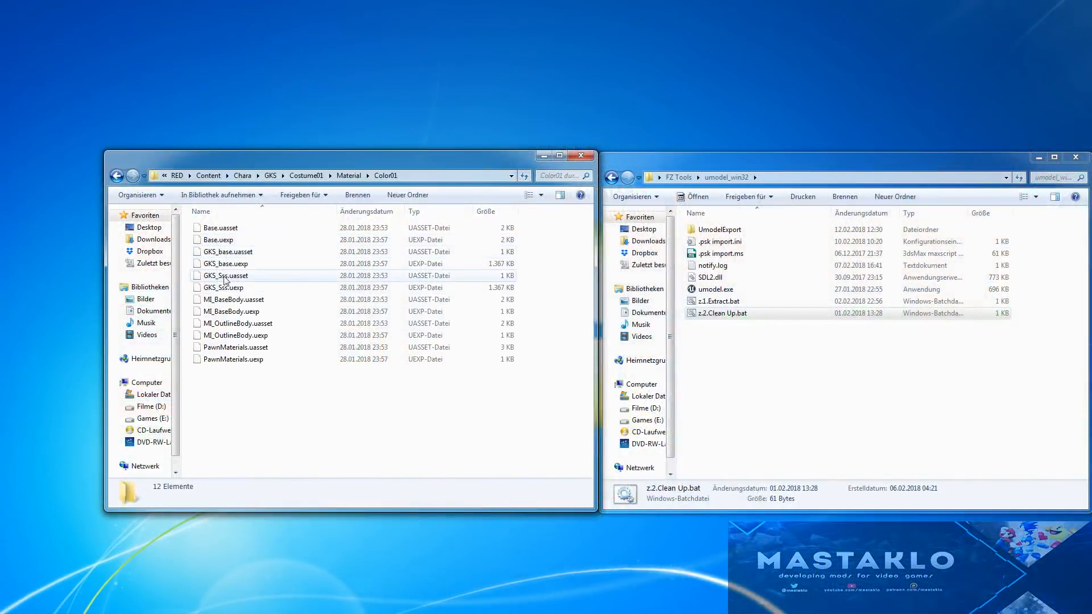
- Copy the GKS_base and GKS_Sss .uasset and .uexp files from Color01 into umodel_win32 and extract them with z.1.Extract.bat
left_click(228, 252)
left_click(223, 287, "shift")
right_click_drag(223, 288, 756, 394)
left_click(794, 426)
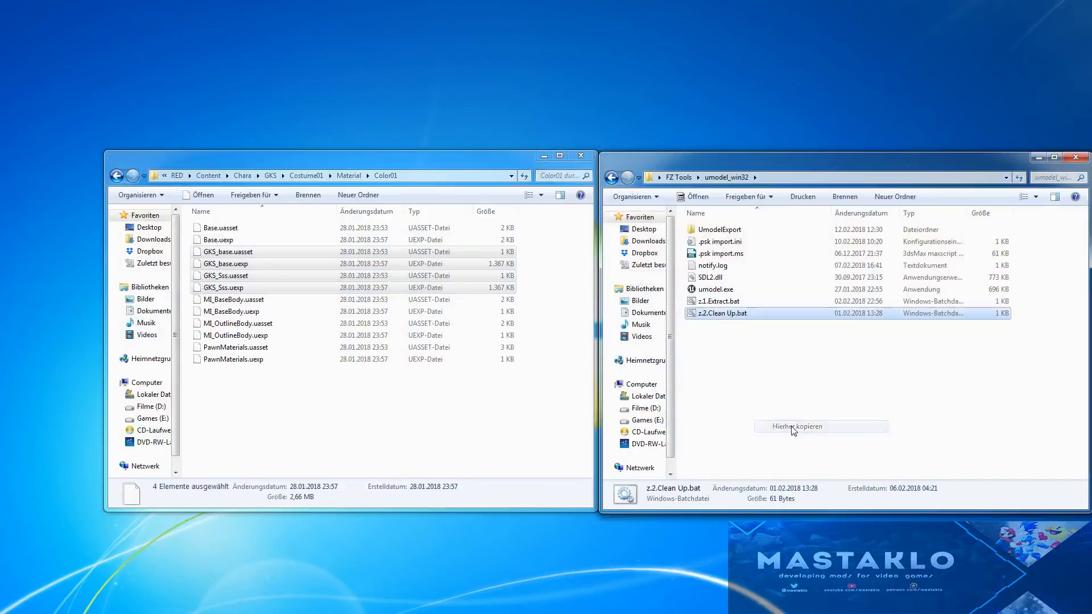
left_click(721, 349)
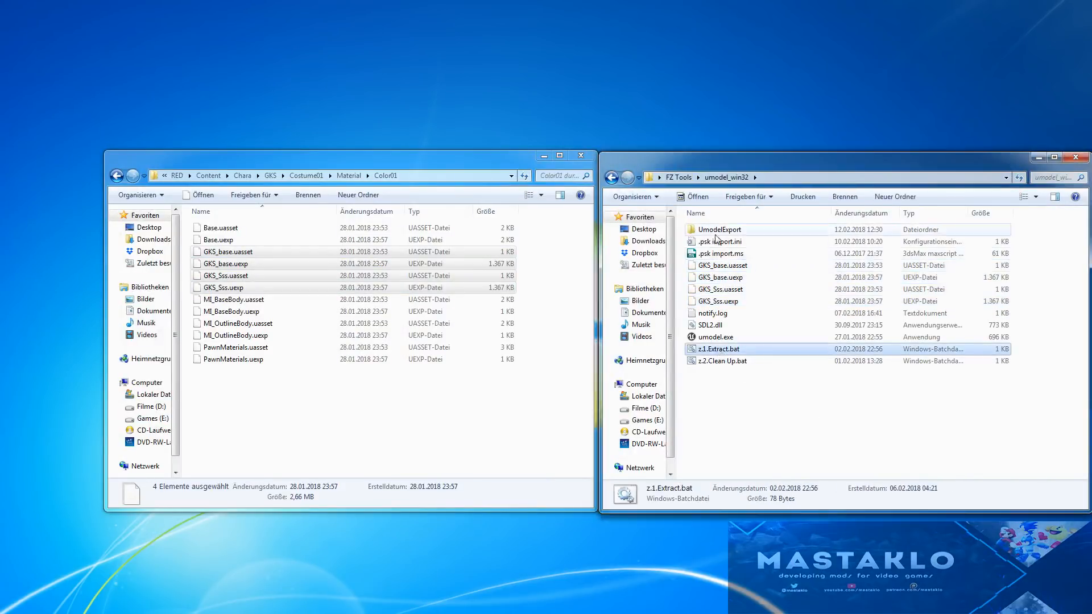
- Open the extracted GKS_base.tga and GKS_Sss.tga in Photoshop and compare the two textures, closing them after the comparison
double_click(716, 235)
left_click(898, 282)
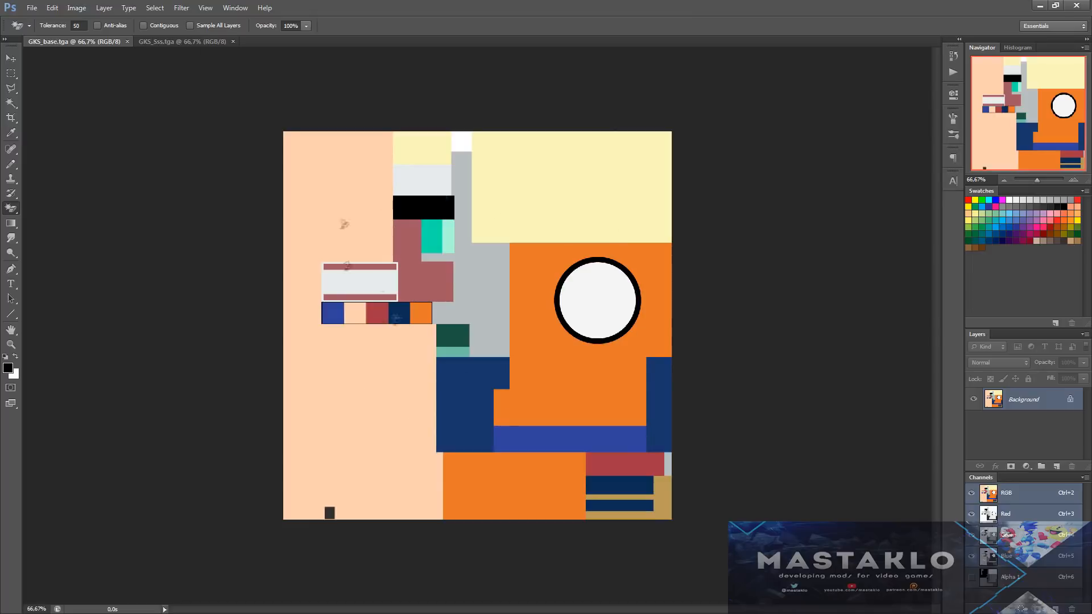
left_click(161, 42)
left_click(74, 42)
left_click(182, 42)
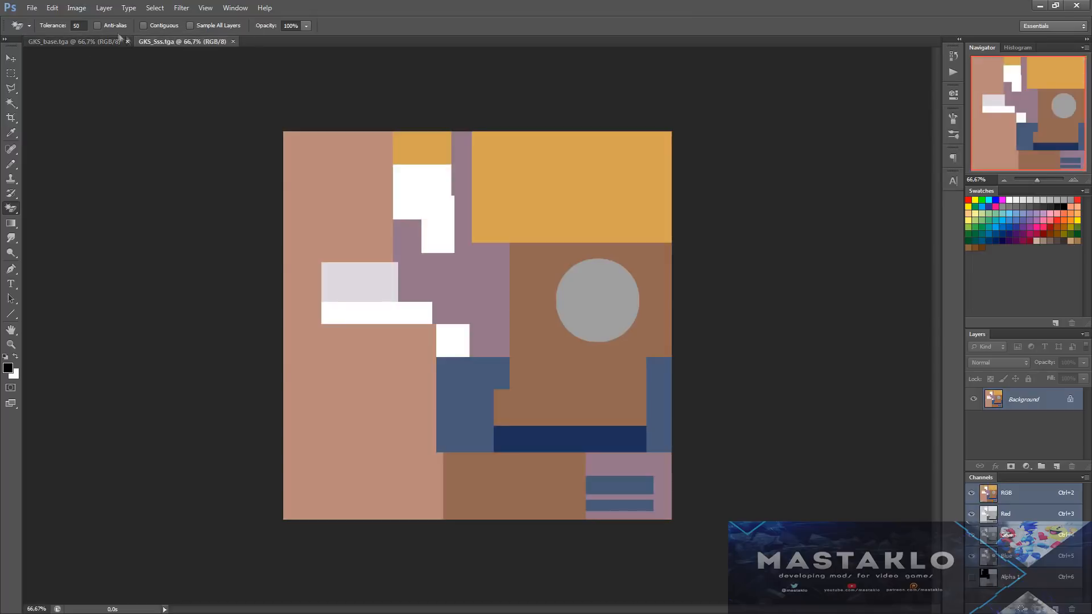
left_click(74, 42)
left_click(182, 42)
left_click(100, 43)
key("ctrl+Tab")
key("ctrl+Tab")
key("ctrl+Tab")
left_click(233, 42)
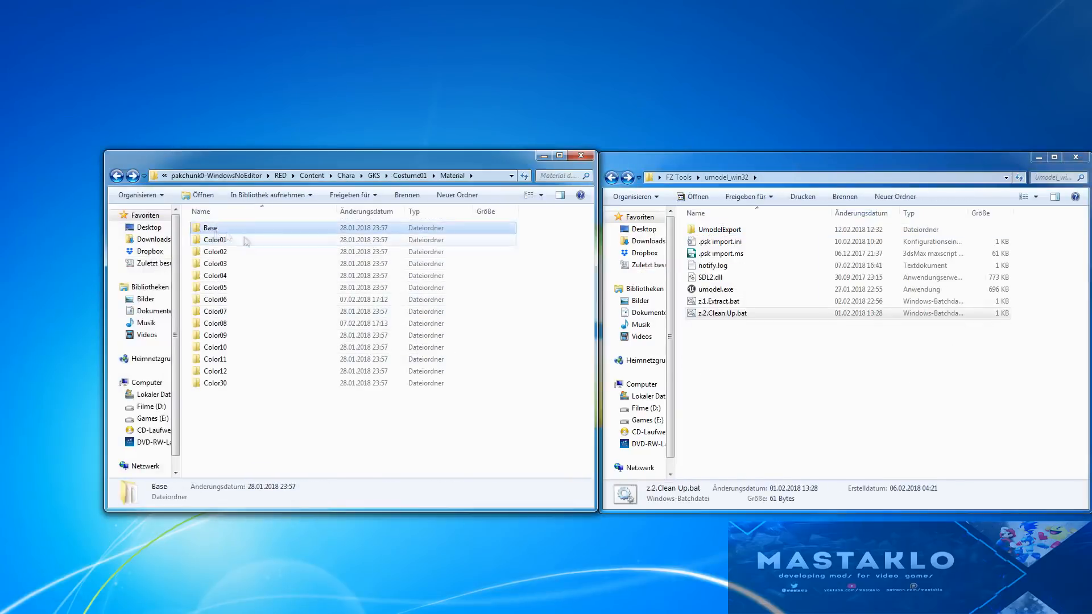
- Copy the GKS_decal, GKS_detail and GKS_ilm asset files from the Material Base folder into umodel_win32 and extract their textures
key("Return")
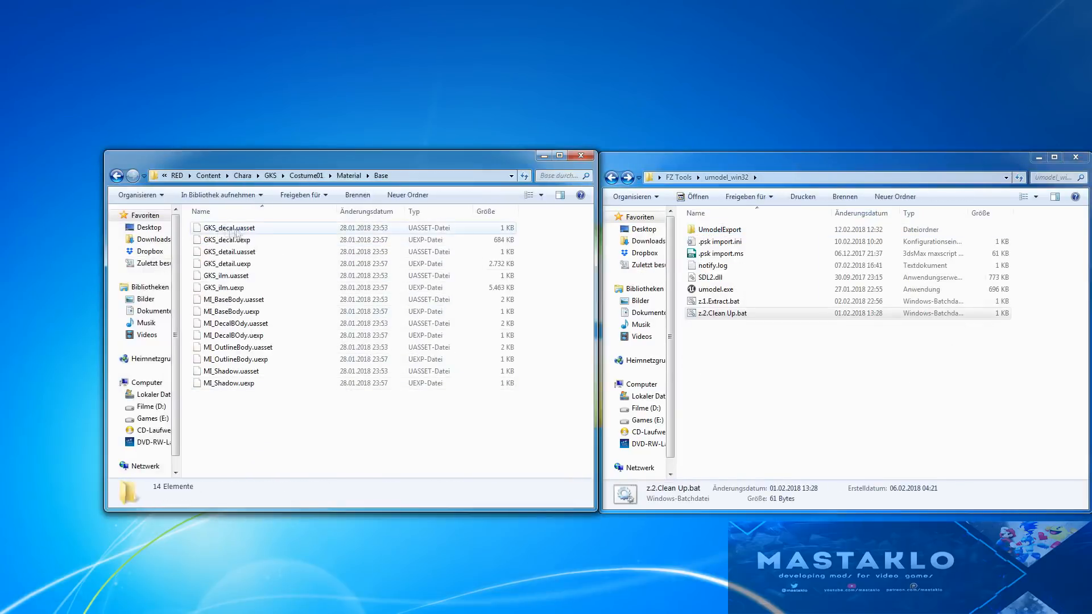
left_click_drag(230, 241, 233, 287)
left_click_drag(233, 287, 795, 432)
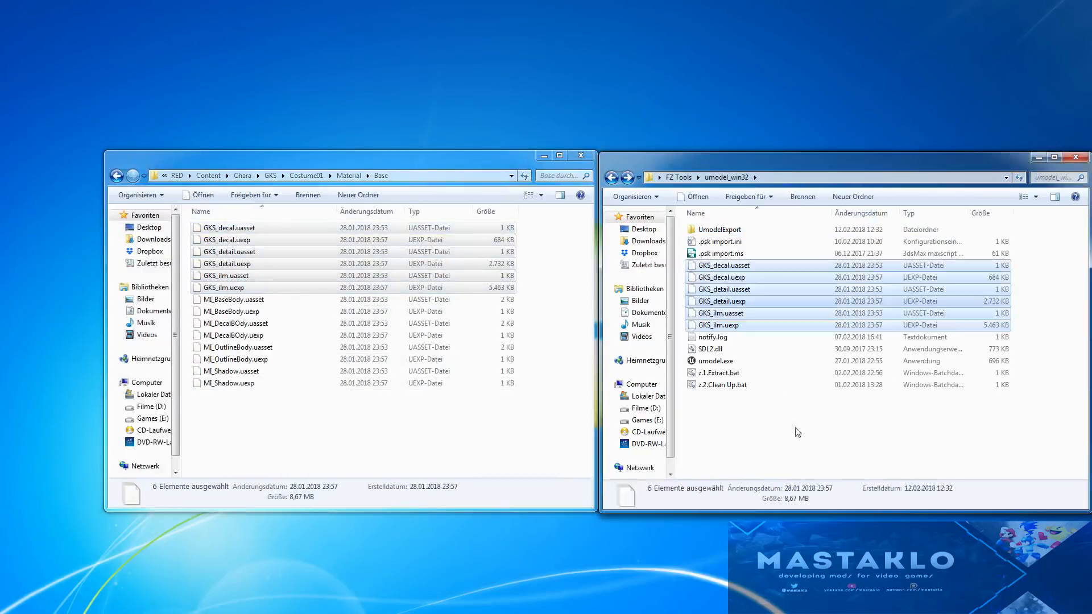
double_click(732, 376)
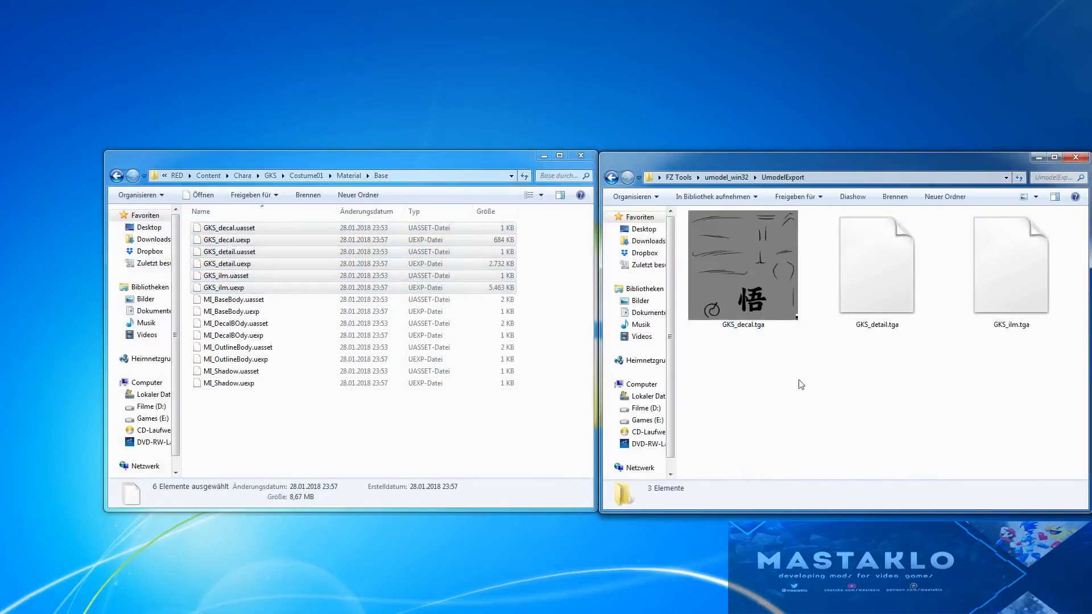
- Open the decal, detail and ilm TGA textures in Photoshop and examine each one, including the alpha channel of GKS_ilm.tga
left_click_drag(801, 385, 1012, 215)
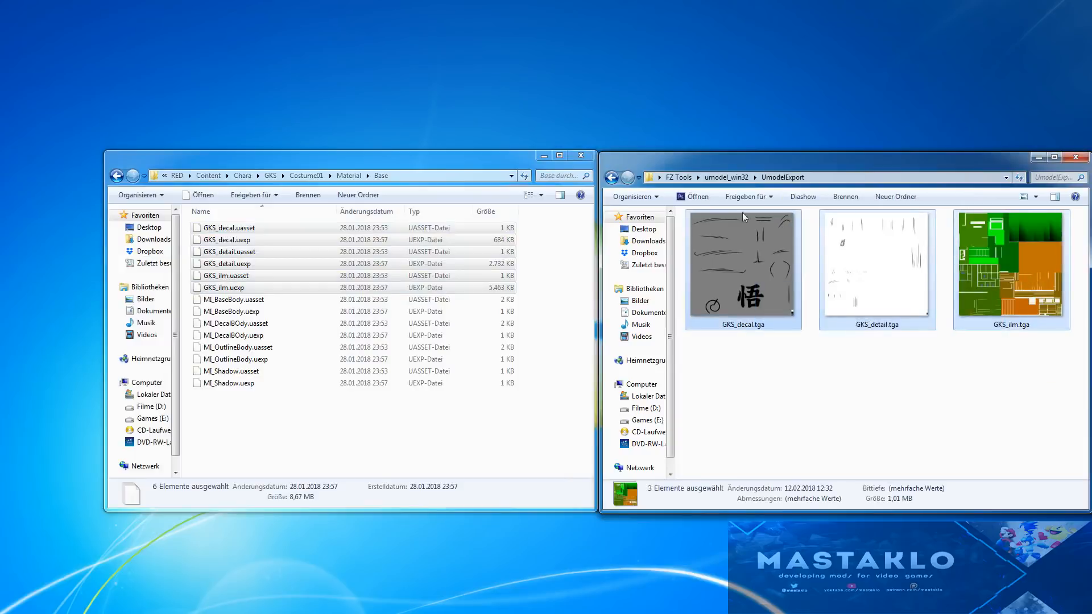
left_click_drag(692, 211, 687, 279)
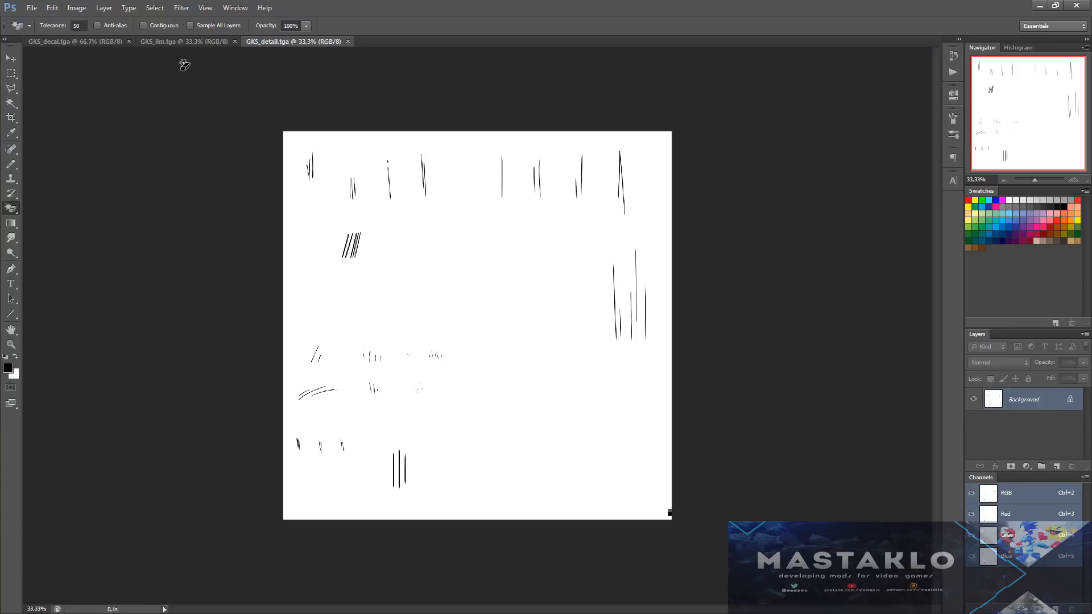
left_click(77, 44)
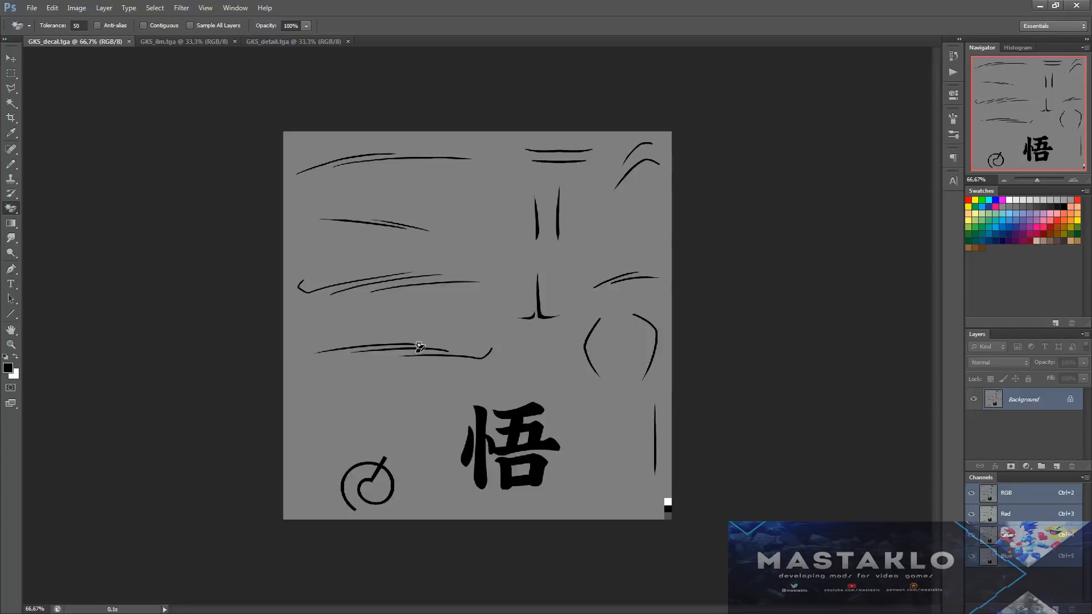
left_click(129, 42)
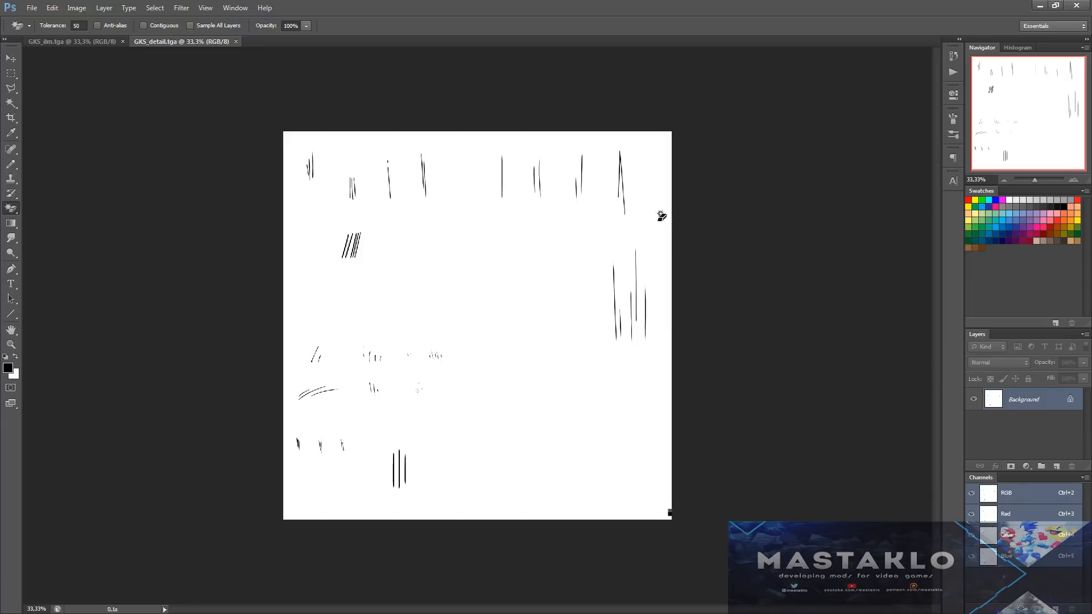
left_click(237, 41)
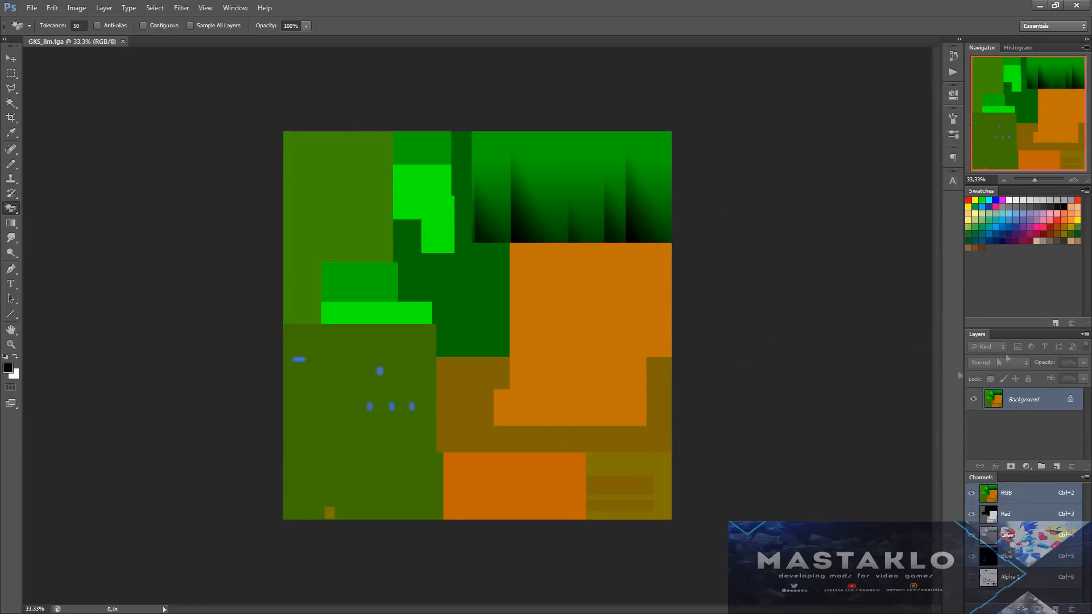
left_click(1006, 582)
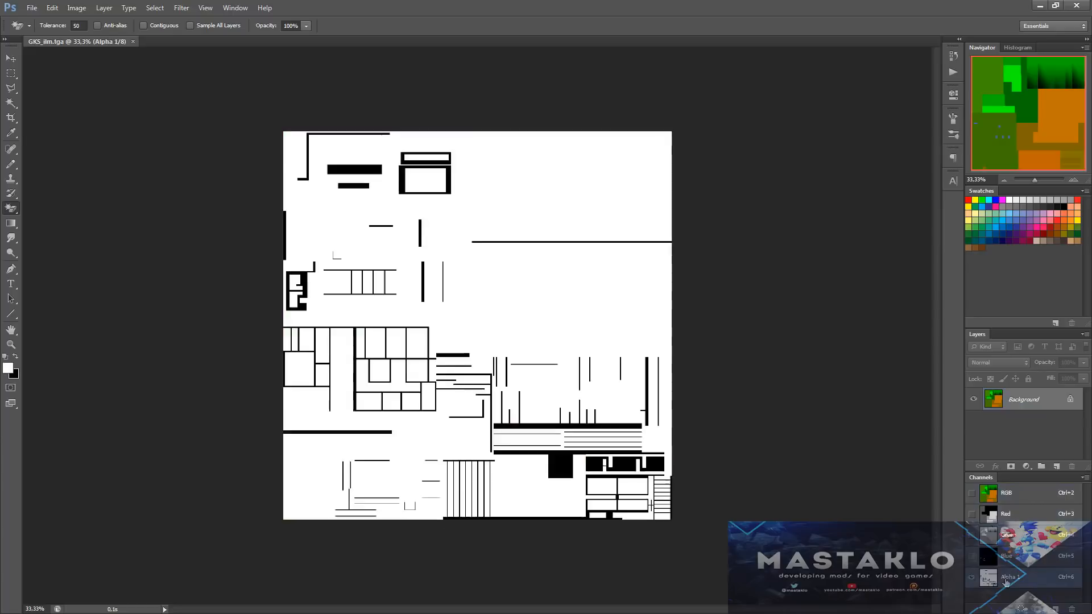
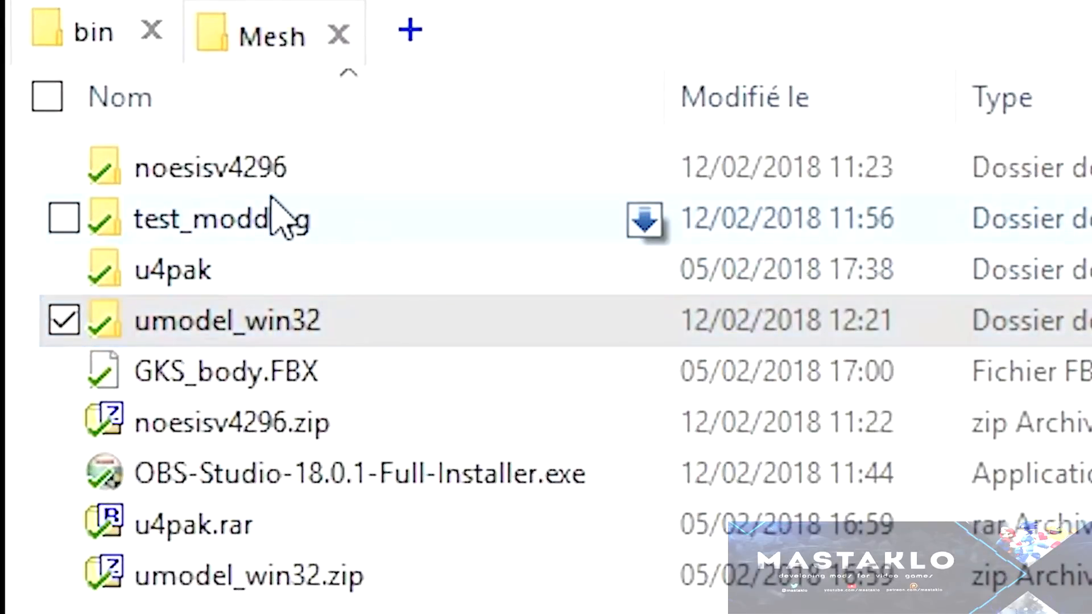
- Launch umodel.exe from the umodel_win32 folder, using the Costume01 Mesh folder as the path to the game files
left_click(251, 36)
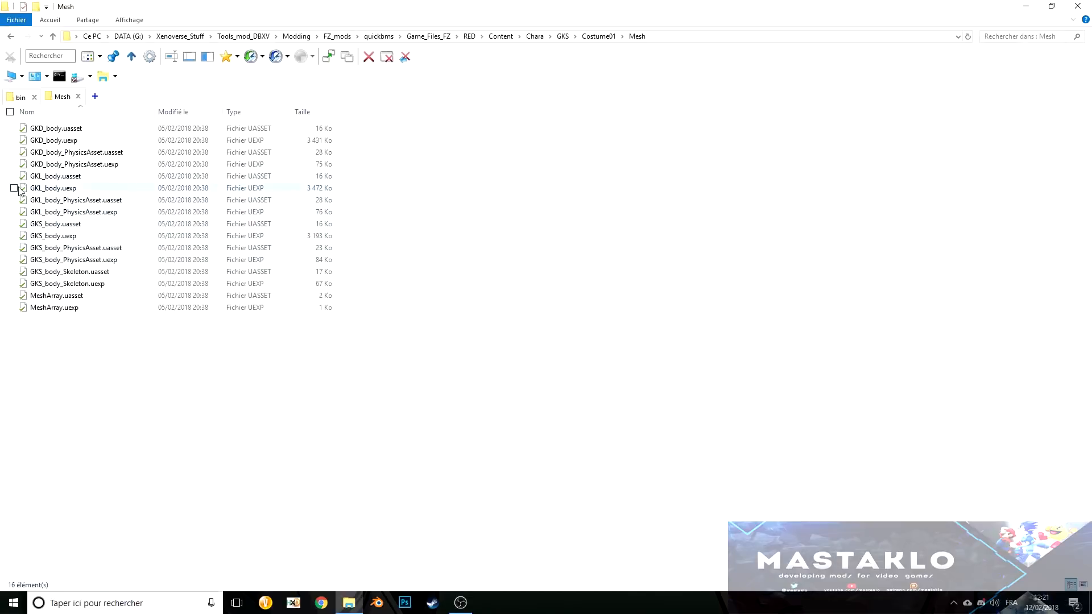
left_click(690, 37)
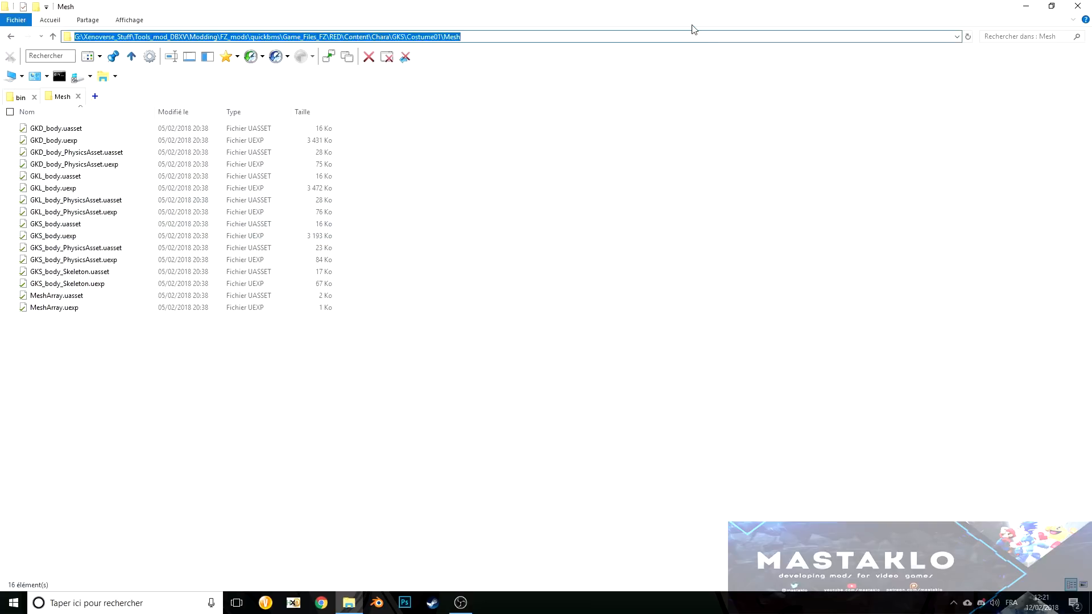
left_click(25, 99)
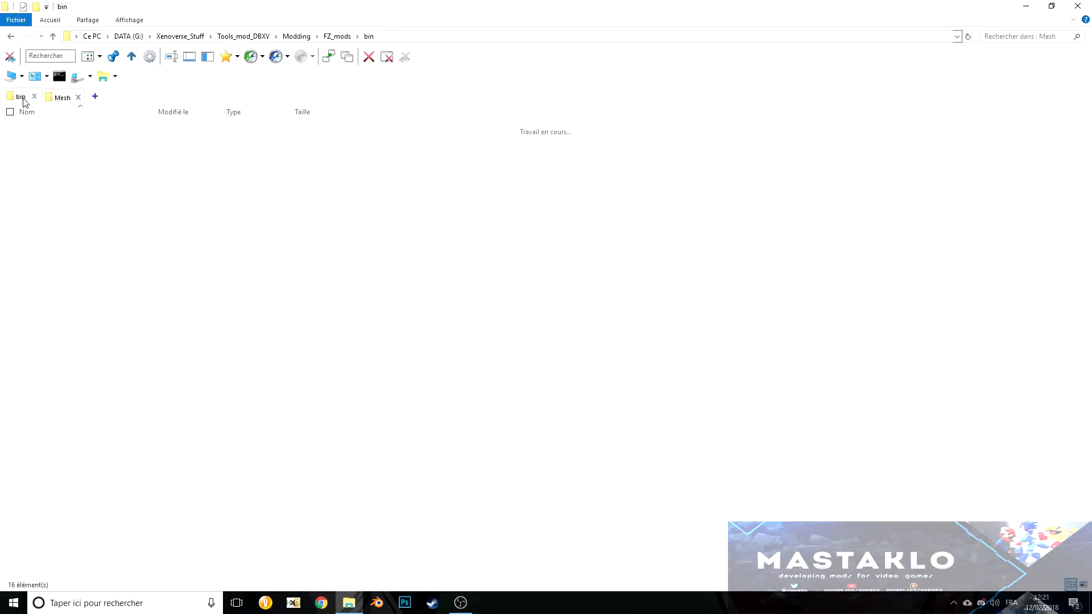
double_click(57, 165)
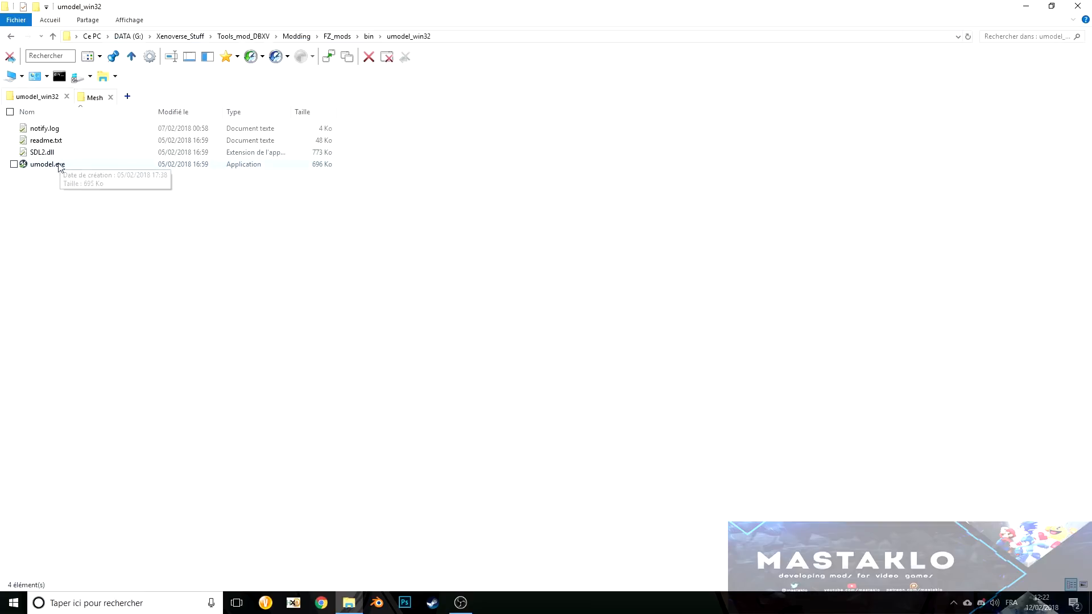
left_click(59, 169)
double_click(57, 165)
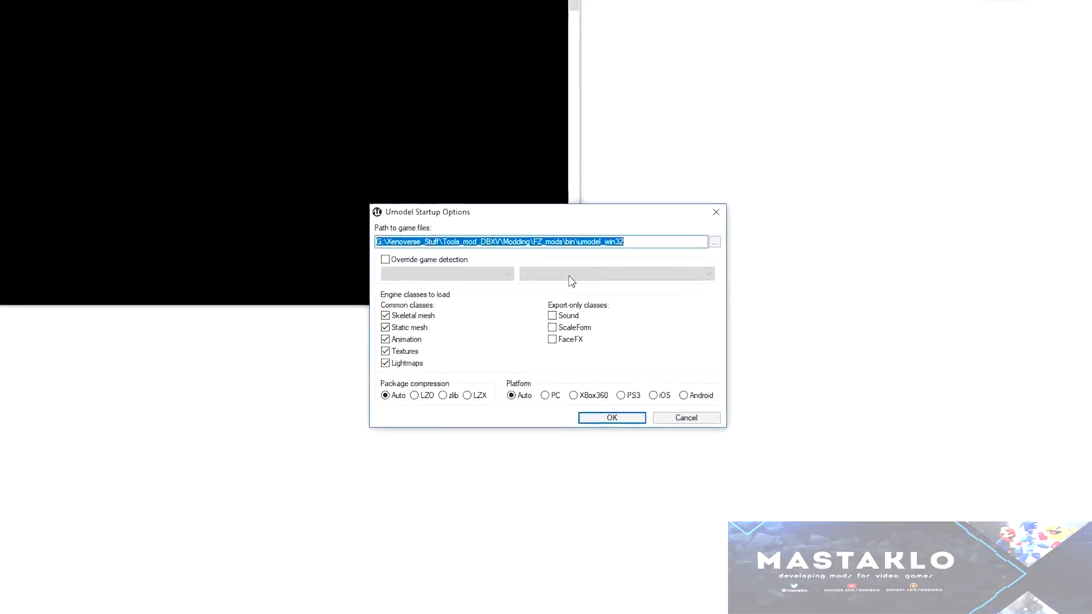
left_click(642, 436)
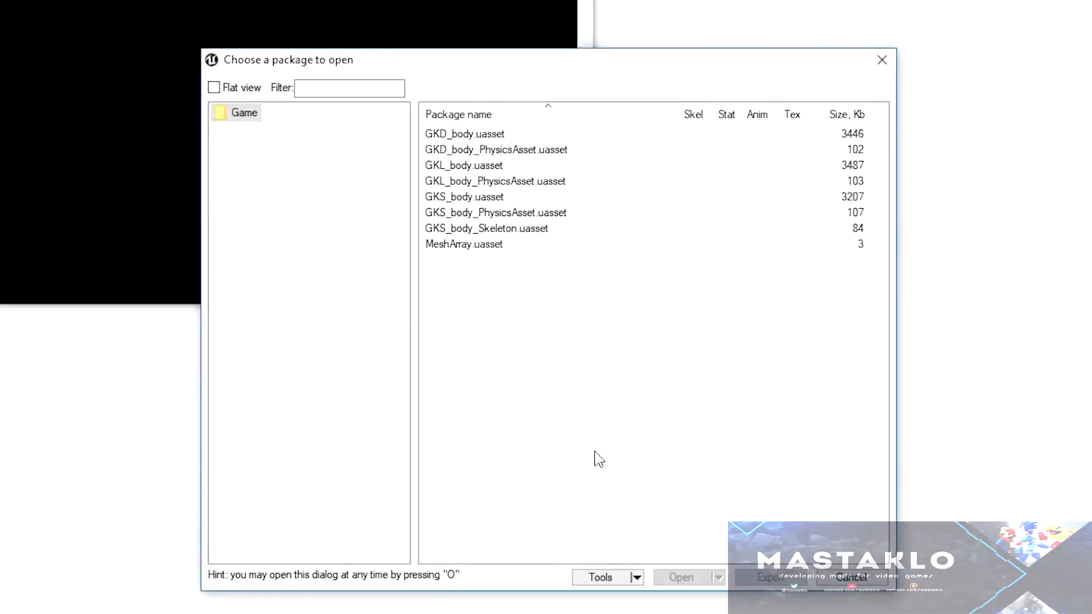
- Load GKS_body.uasset in UE Viewer with the engine version set to Unreal engine 4.17 and view the model from the front
double_click(479, 199)
left_click(503, 342)
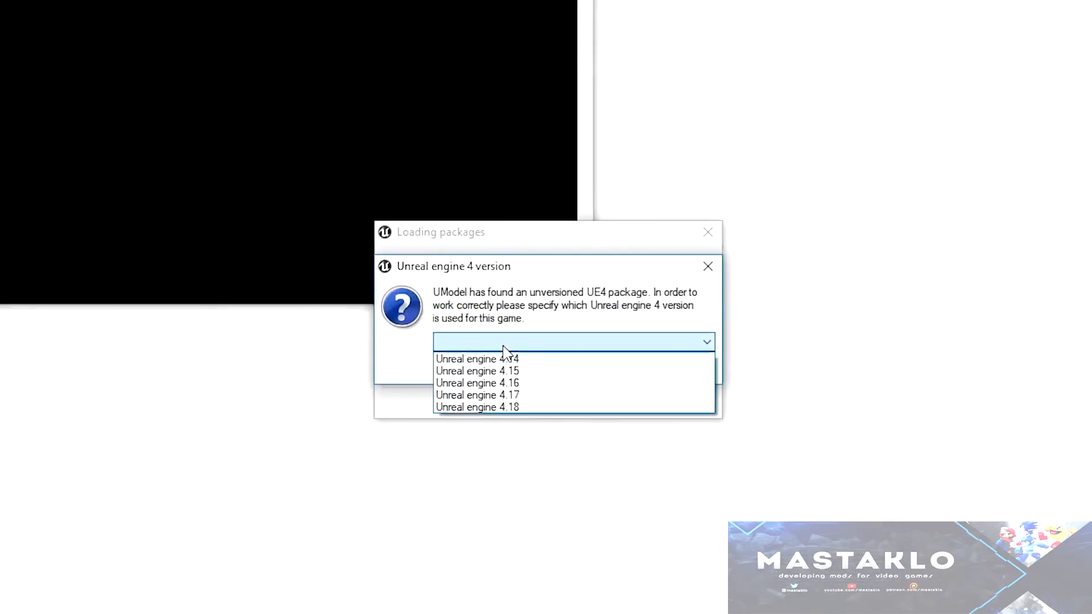
left_click(519, 395)
left_click(625, 373)
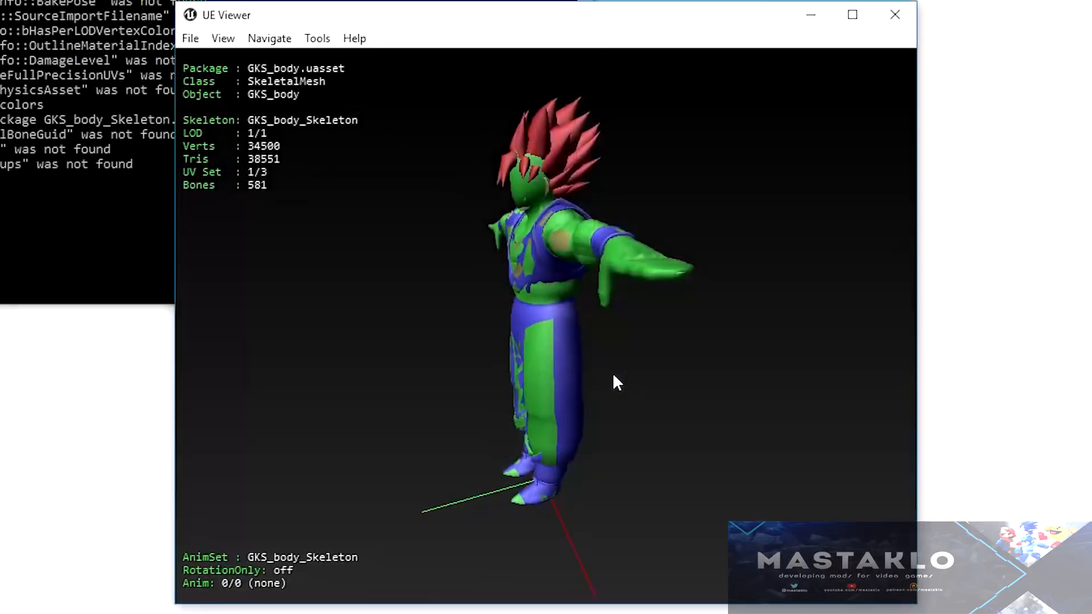
left_click_drag(613, 373, 545, 305)
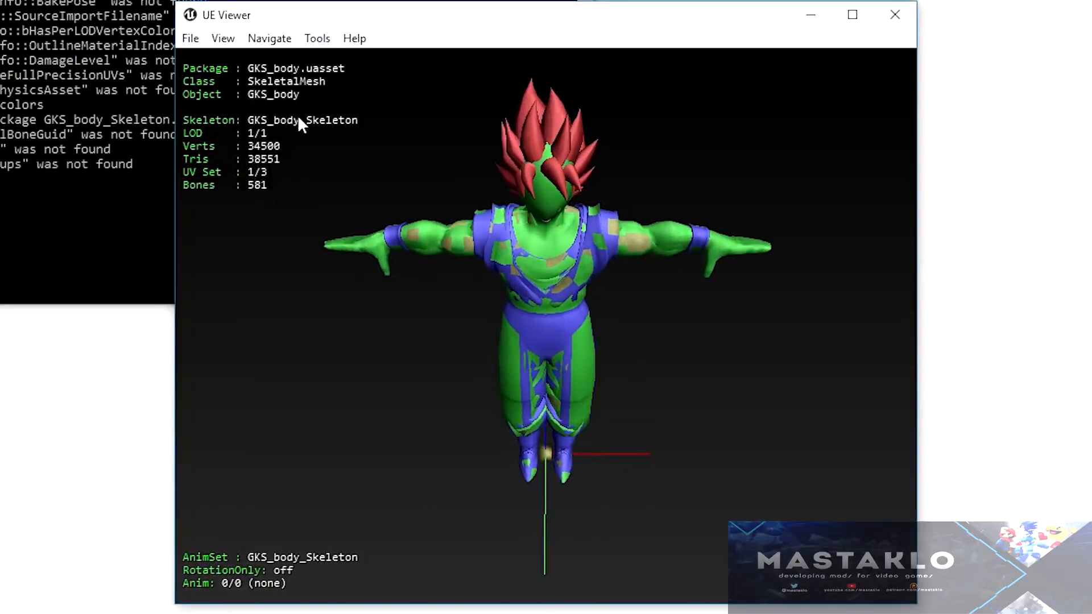
- Export the loaded GKS_body mesh and check the exported file in the UmodelExport folder, returning to the bin folder after the check
left_click(317, 41)
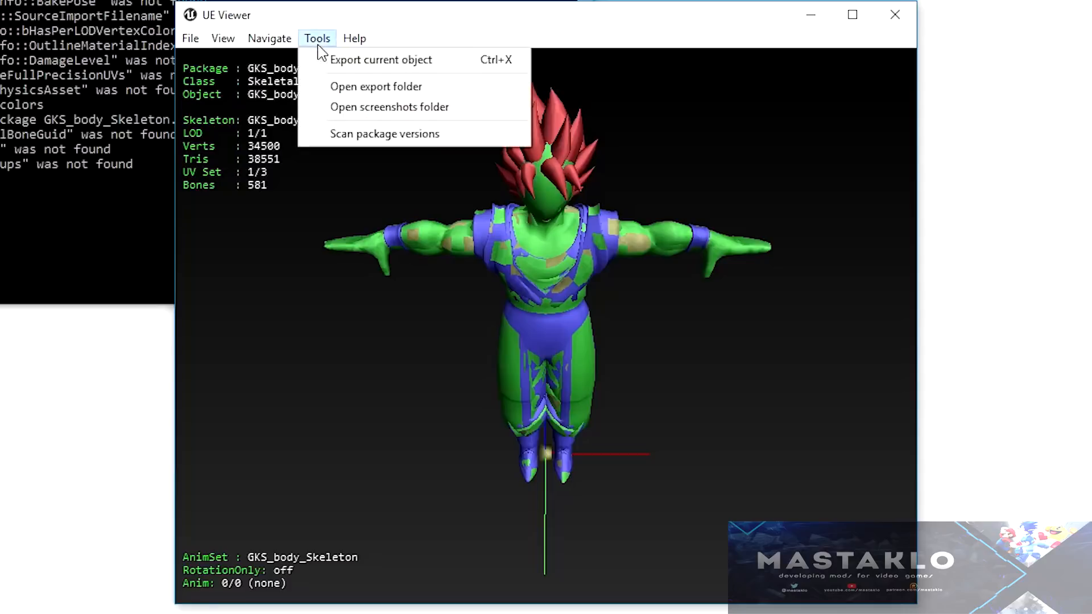
left_click(327, 59)
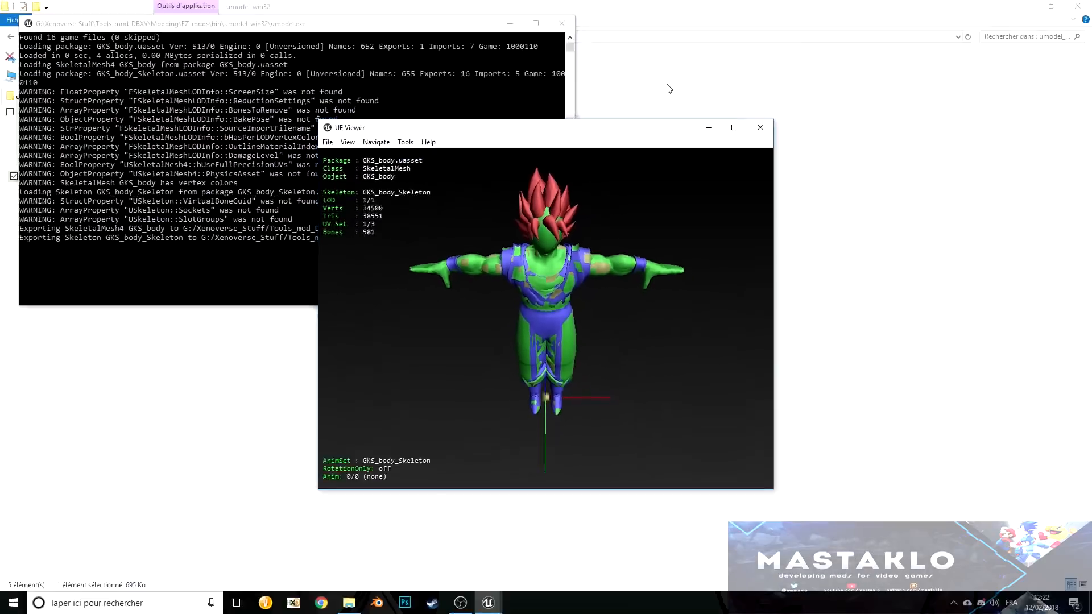
left_click(668, 88)
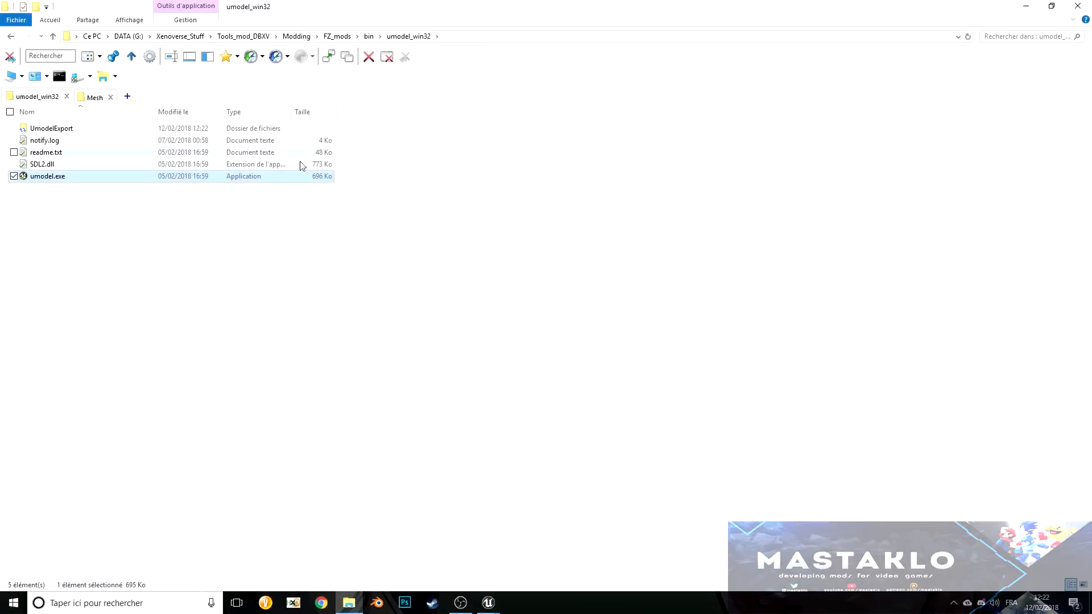
double_click(88, 130)
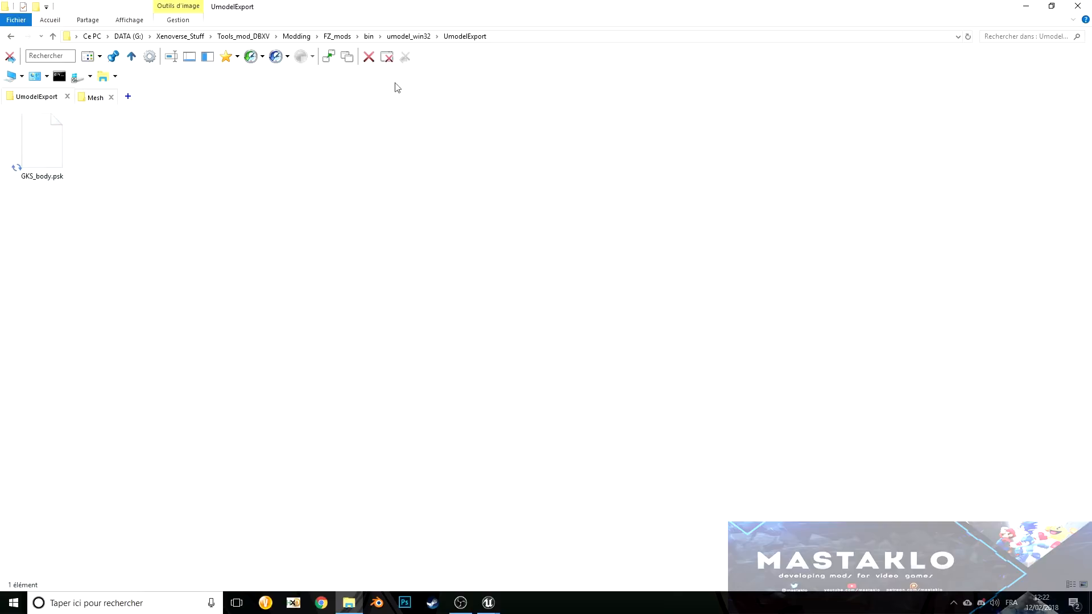
left_click(367, 37)
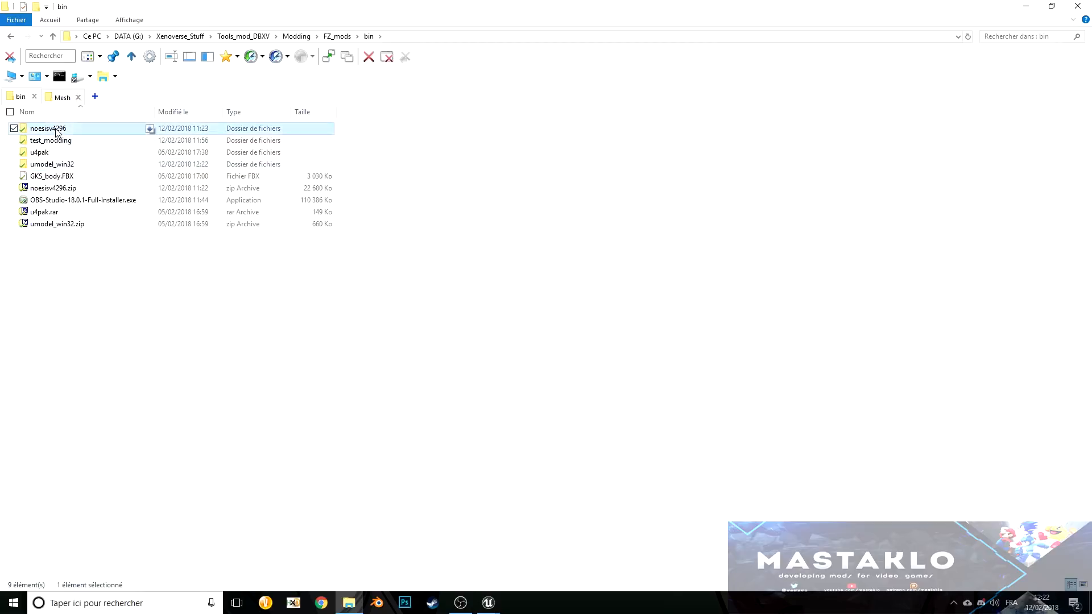
- Launch Noesis from the noesisv4296 folder and preview GKS_body.psk from the UmodelExport folder
double_click(56, 120)
double_click(78, 189)
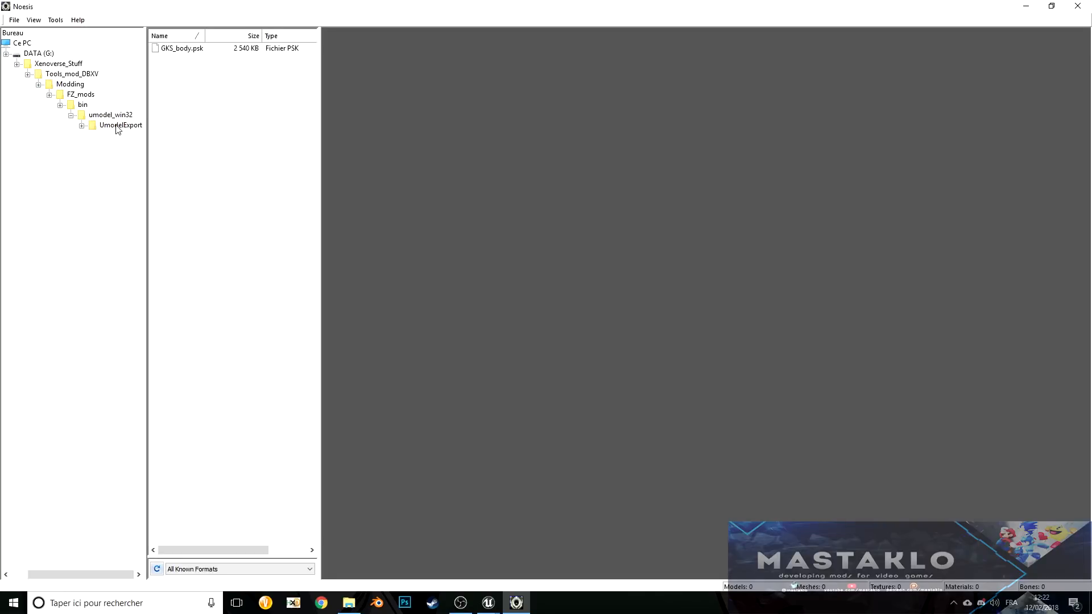
left_click(190, 50)
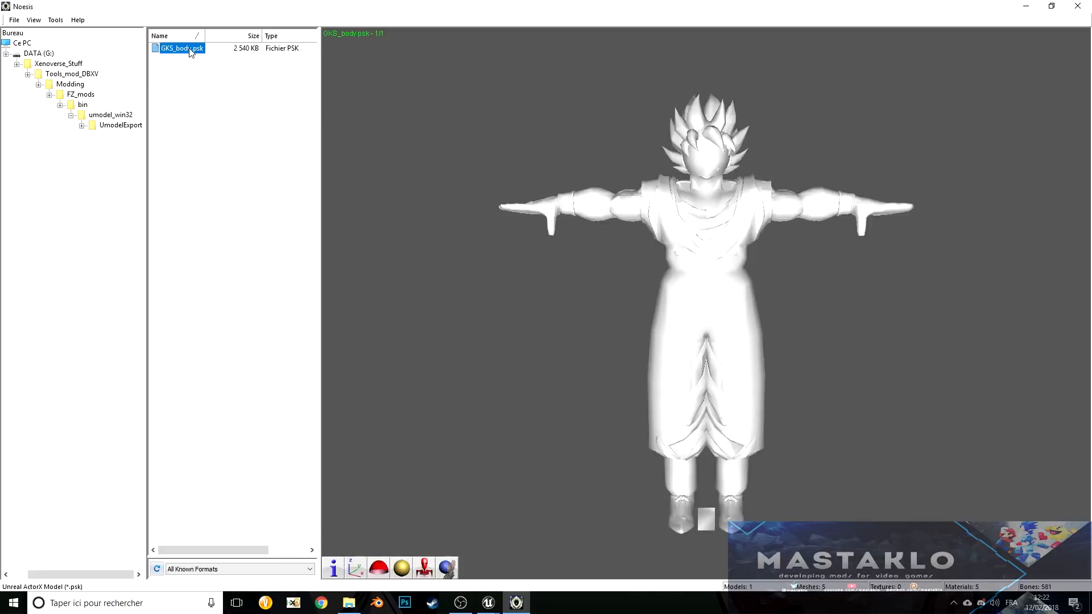
left_click_drag(707, 305, 512, 304)
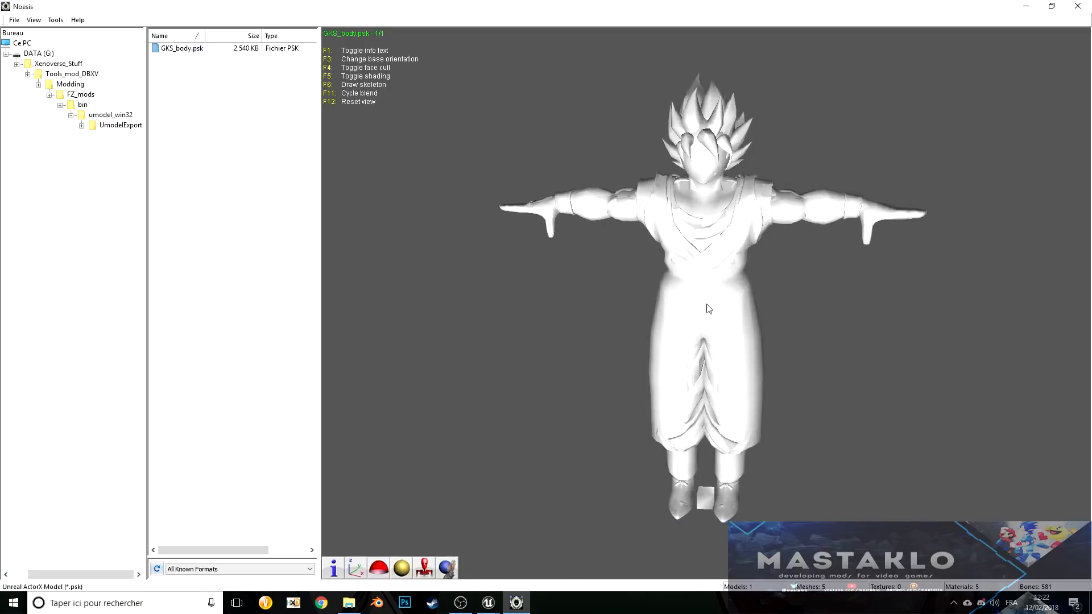
- Export the previewed model as .fbx - Autodesk FBX with Rotate 90 enabled and the advanced option -fbxnewexport
left_click(12, 23)
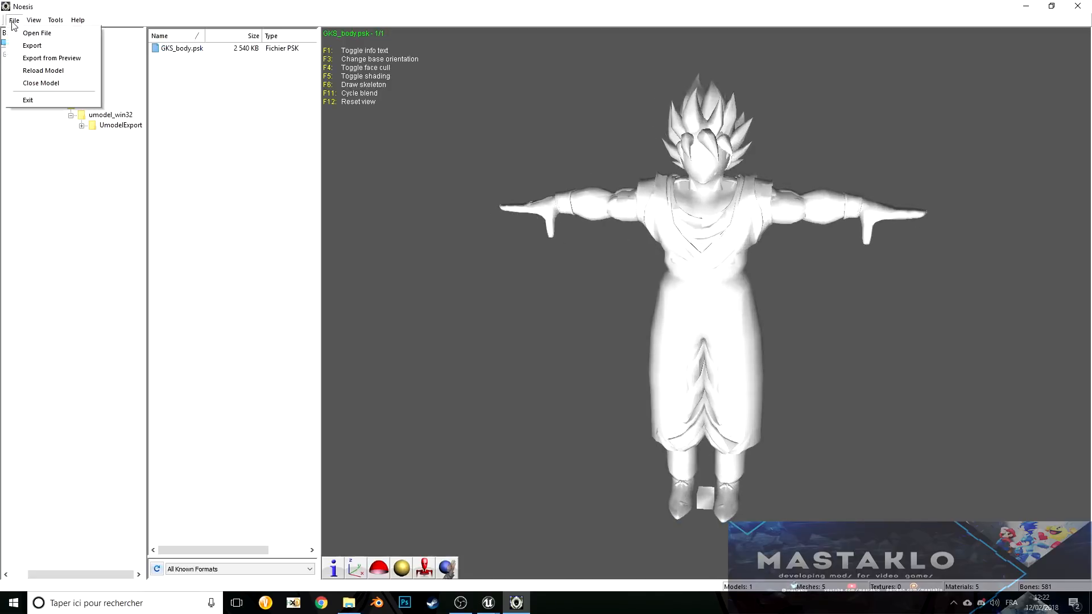
left_click(21, 59)
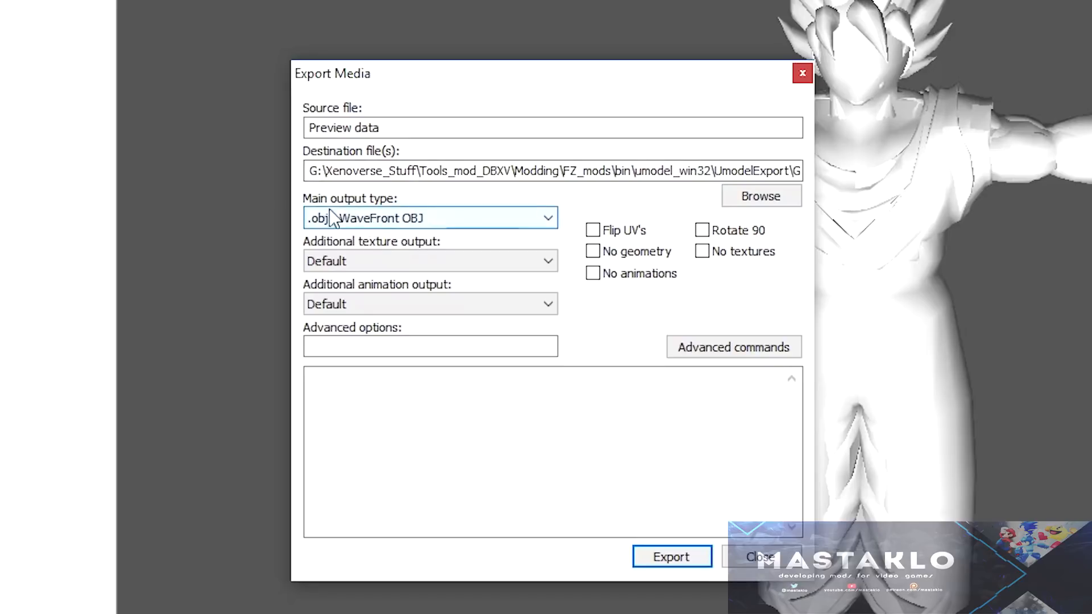
left_click(379, 219)
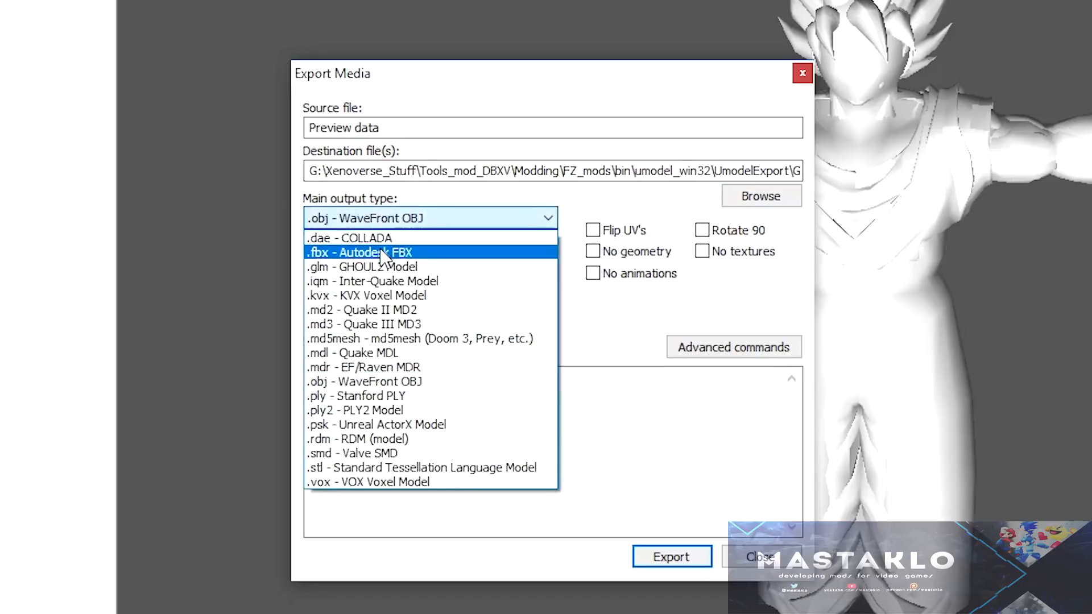
left_click(381, 251)
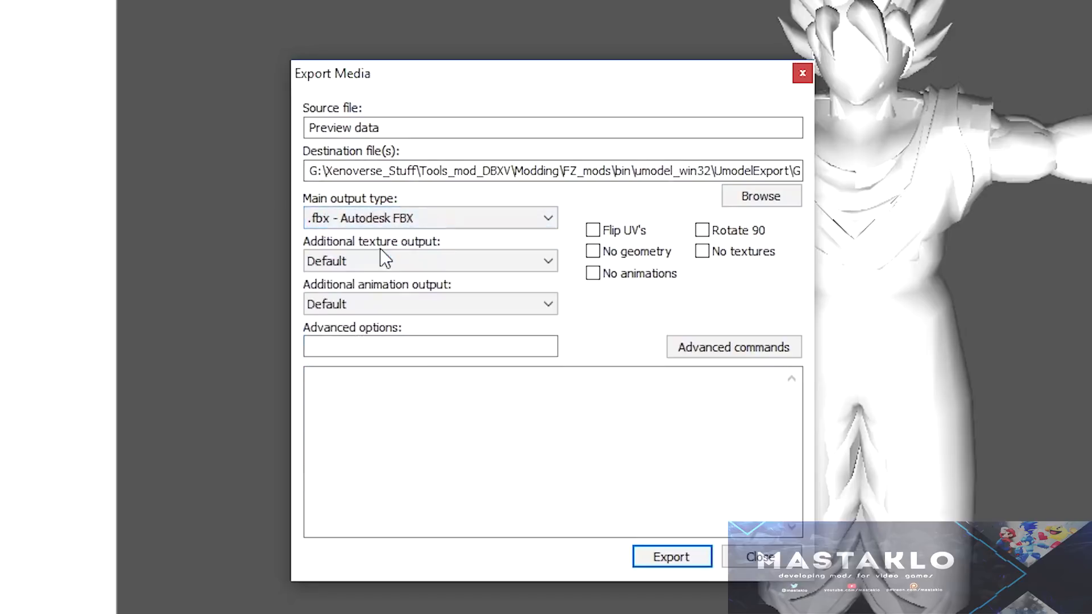
left_click(751, 230)
left_click(437, 339)
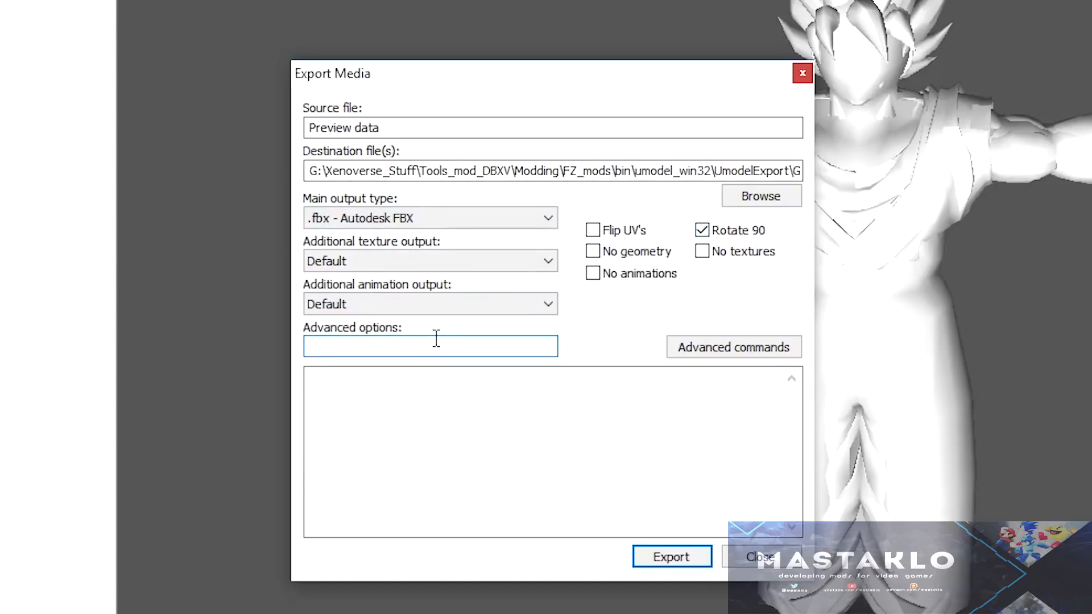
type("-fbxnewexport")
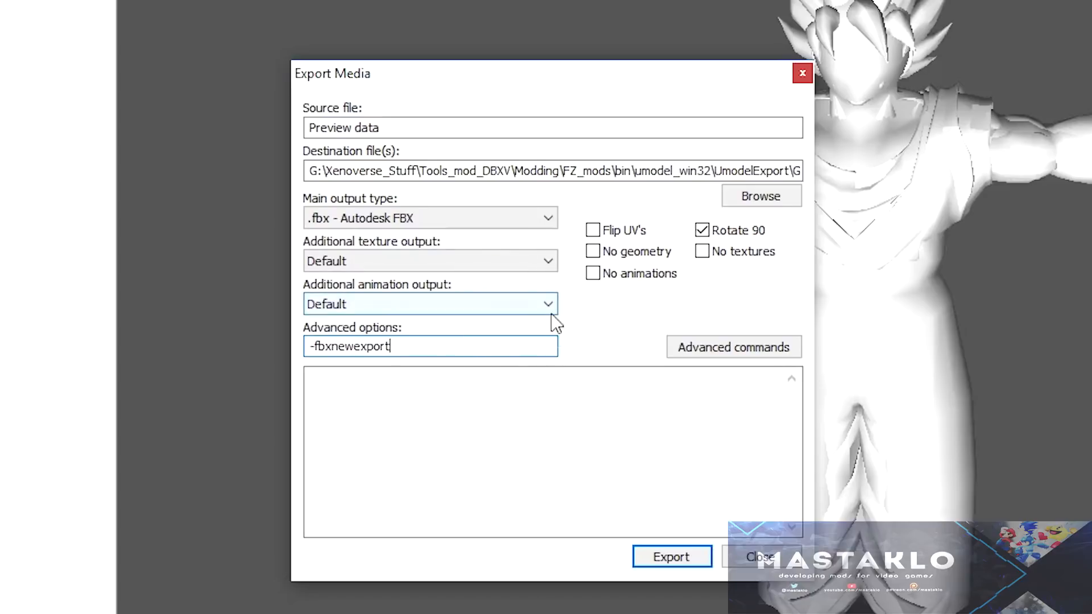
left_click(651, 558)
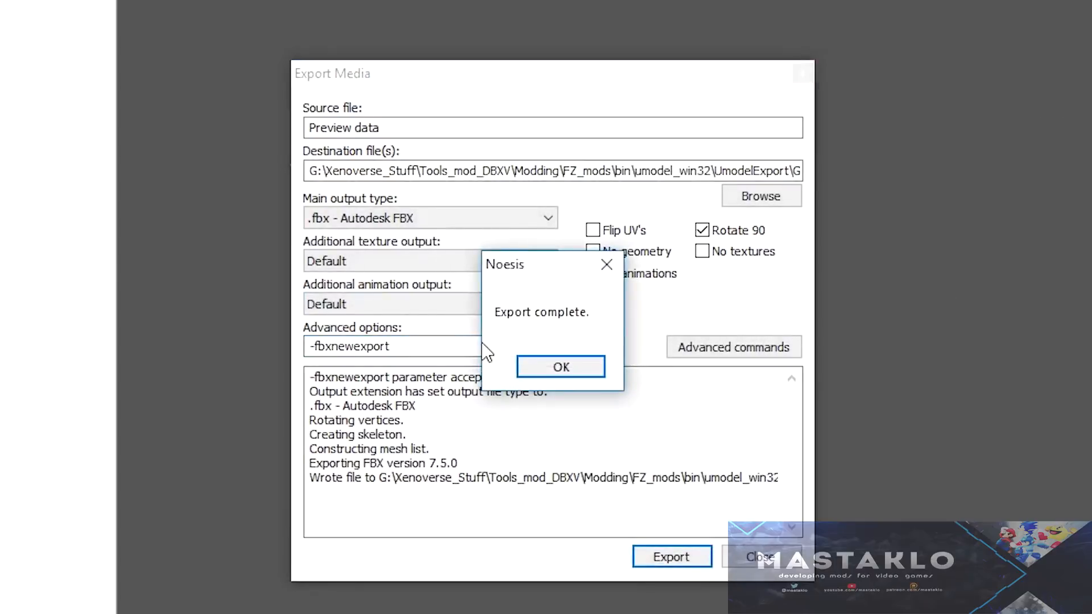
left_click(581, 364)
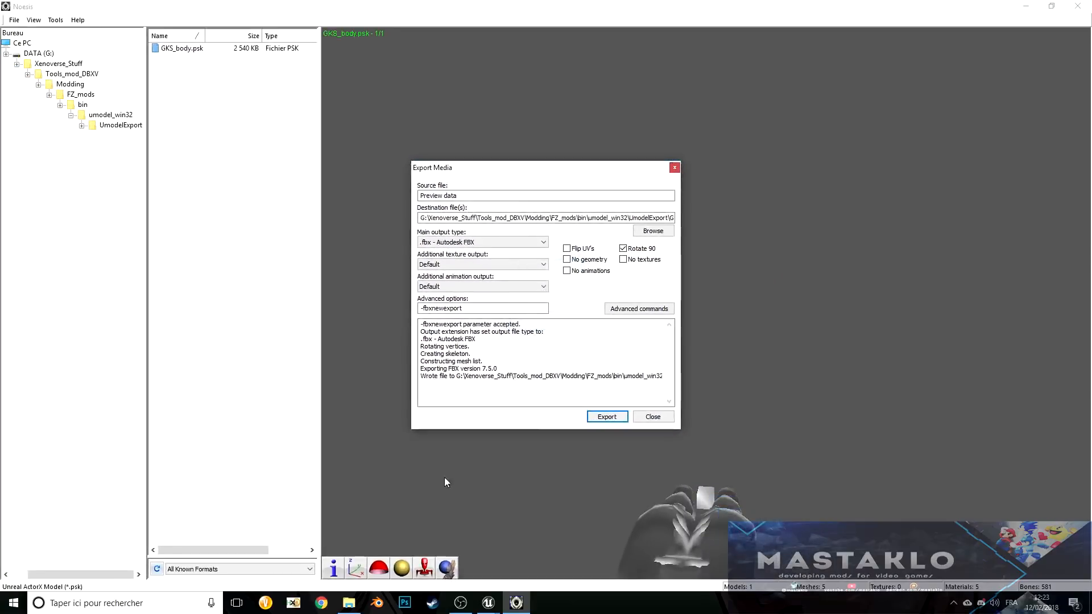
- Open Blender and delete all default objects from the scene
left_click(377, 603)
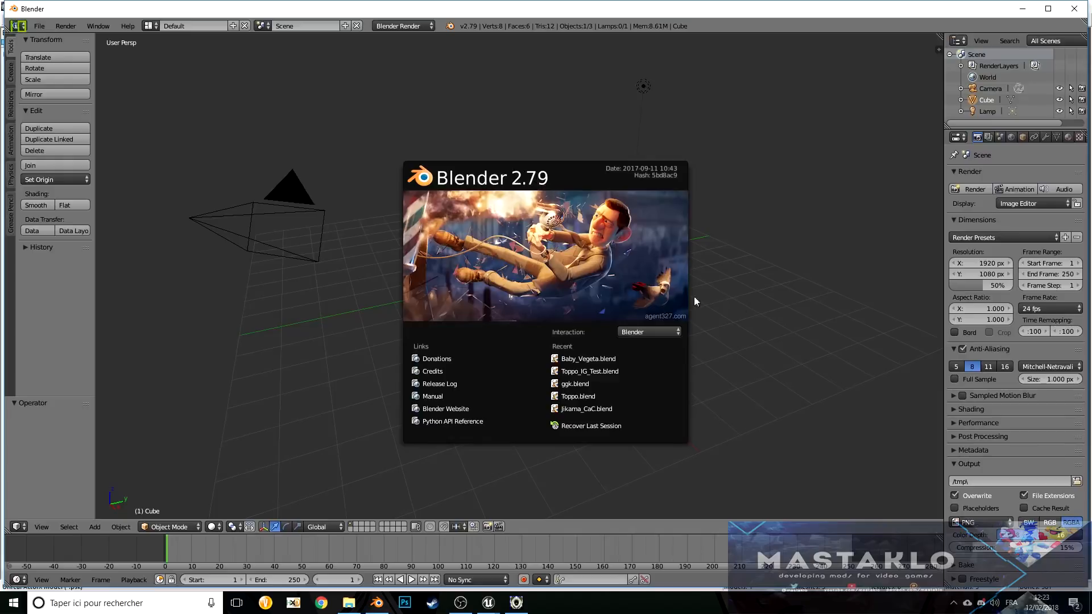
left_click(748, 299)
key("a")
key("a")
key("x")
left_click(743, 298)
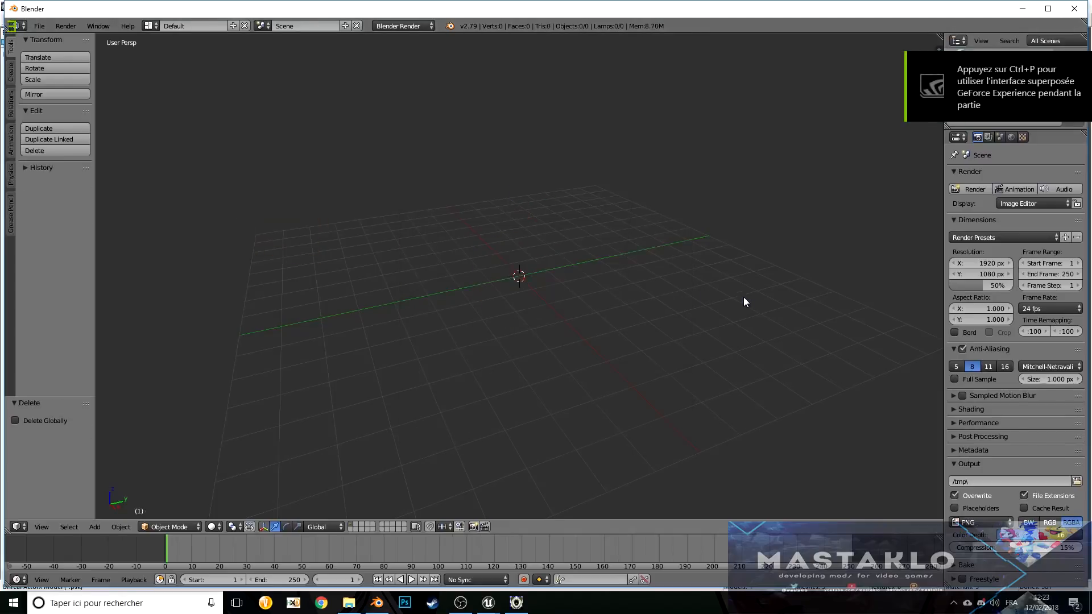
- Import GKS_bodyout.fbx from the UmodelExport folder with manual orientation set to Z Forward and -Y Up
double_click(46, 12)
left_click(34, 21)
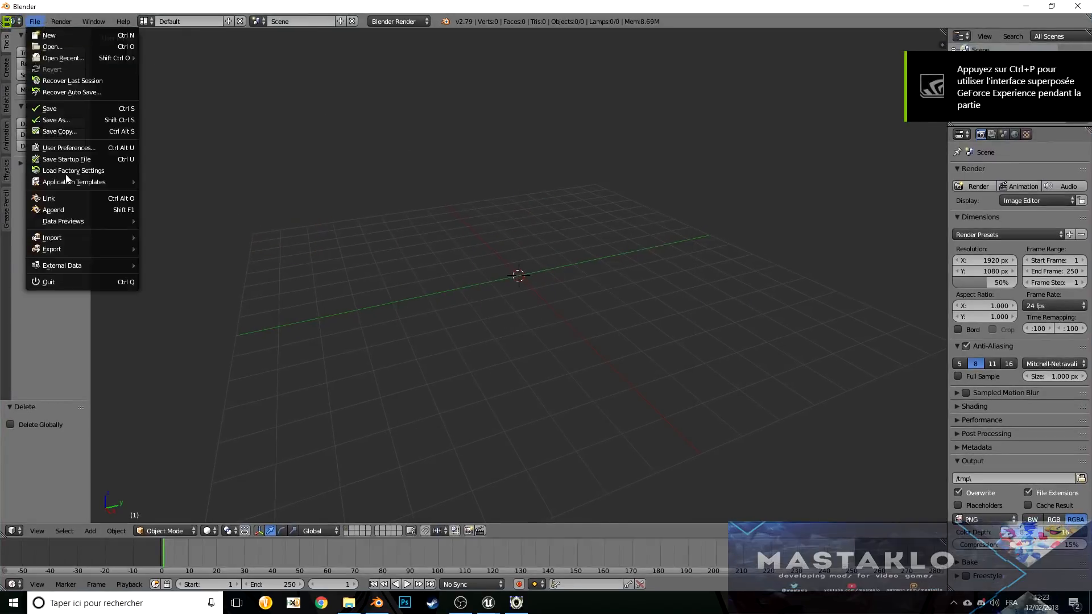
mouse_move(75, 238)
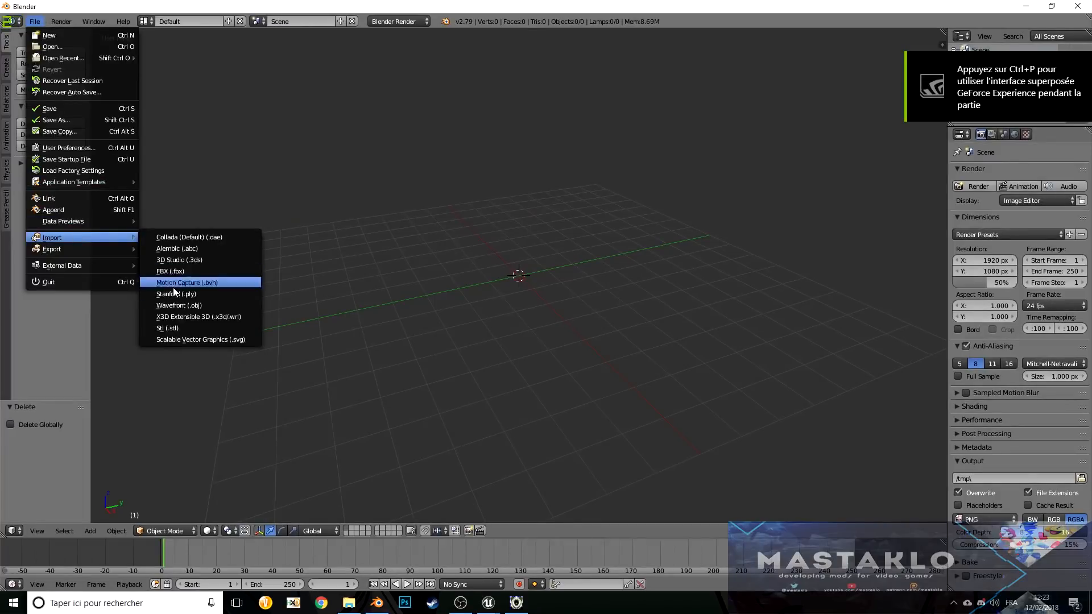
left_click(192, 271)
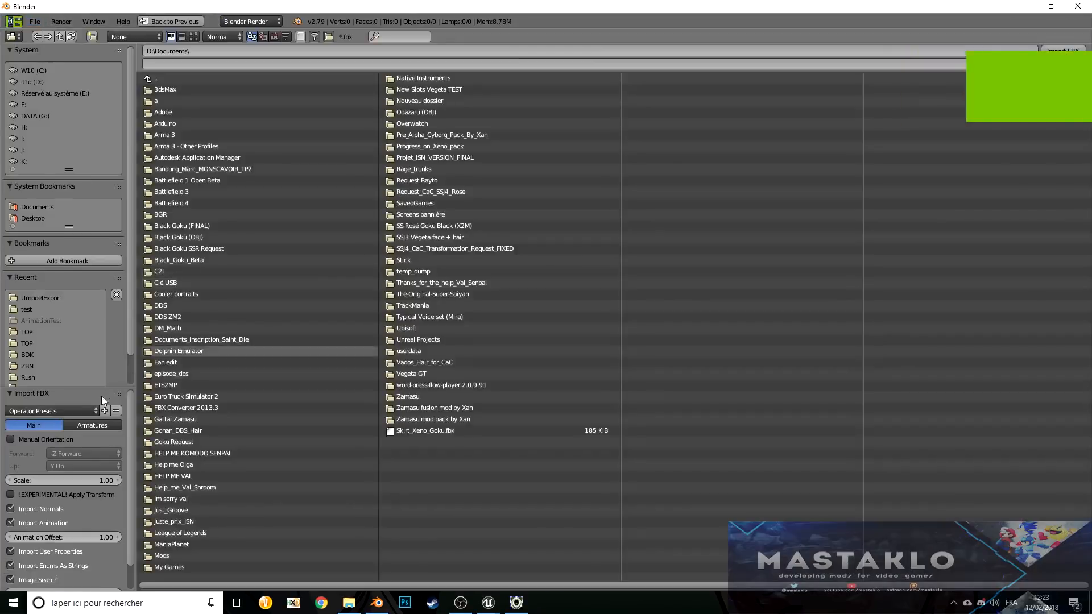
left_click(47, 293)
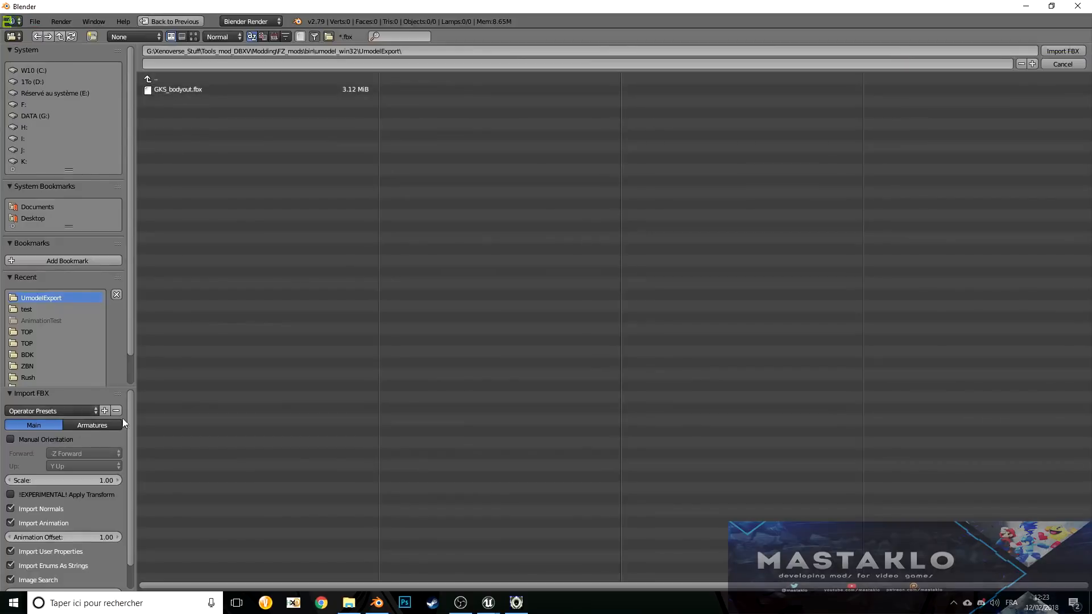
left_click(46, 439)
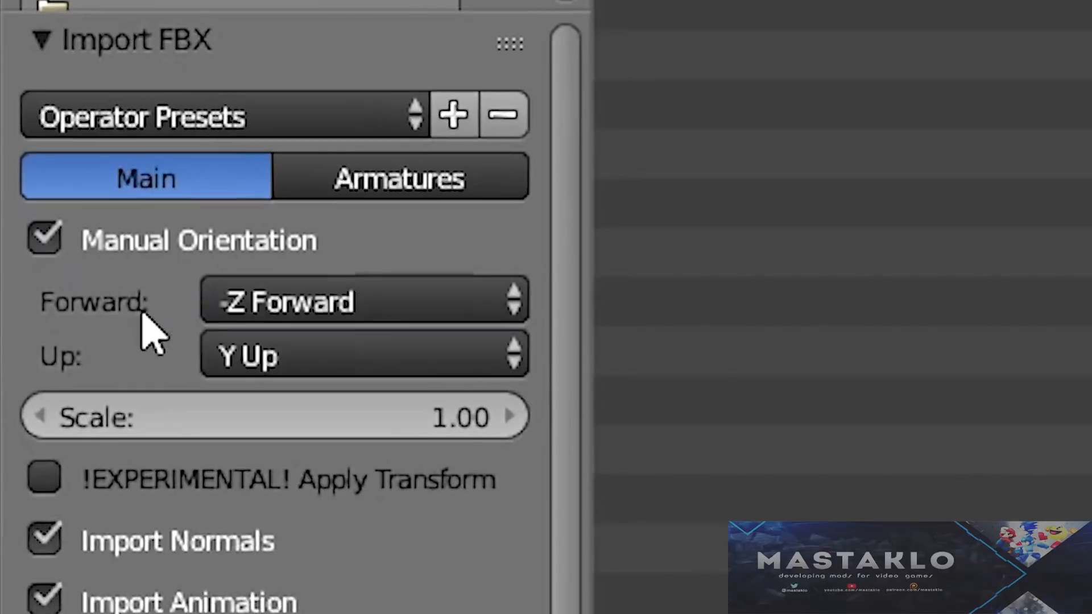
left_click(295, 300)
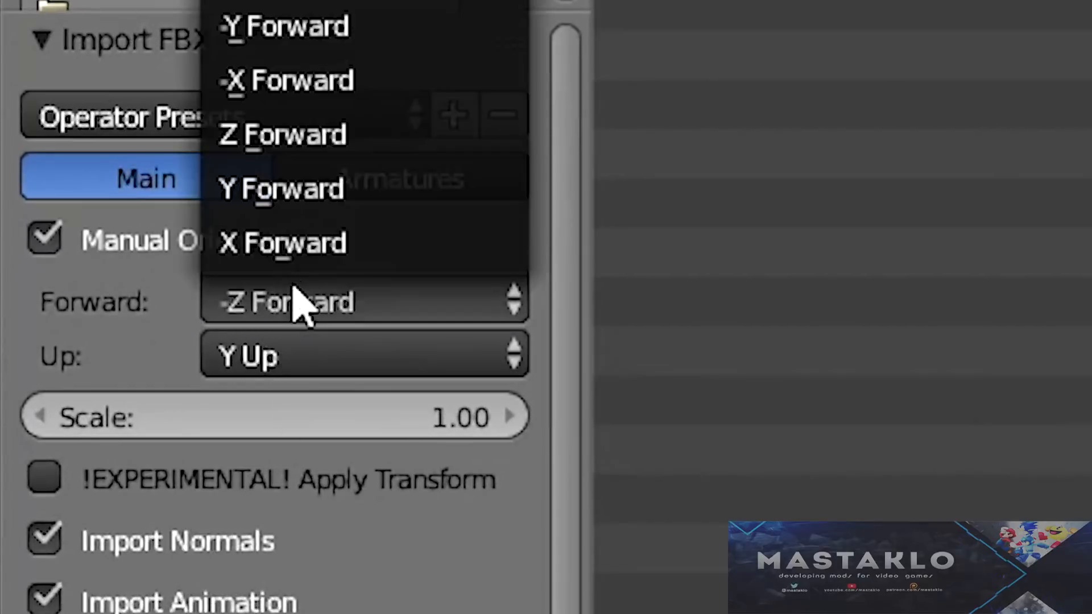
left_click(311, 144)
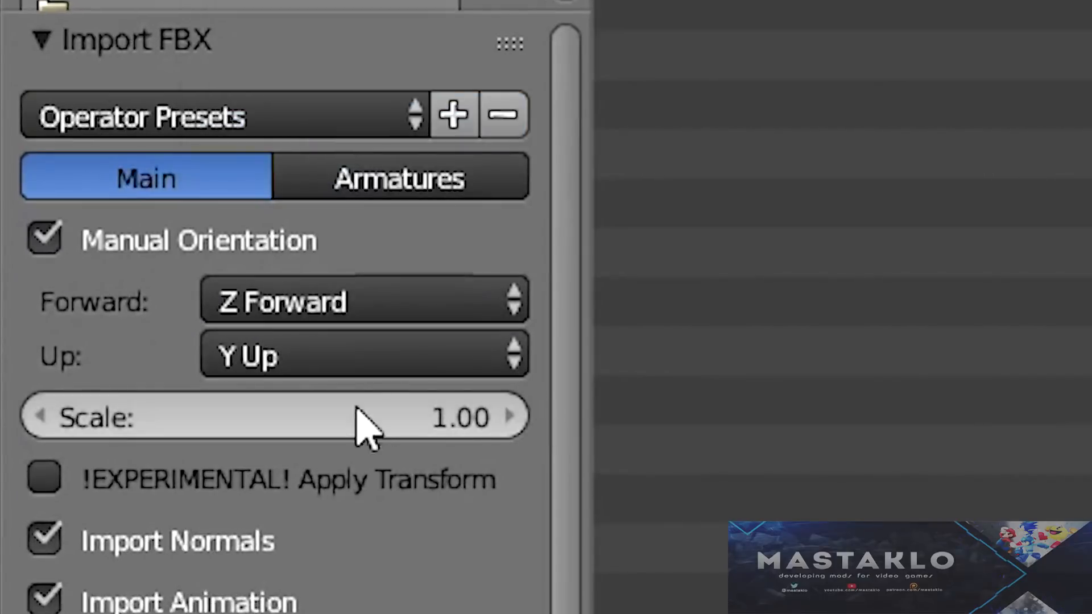
left_click(329, 361)
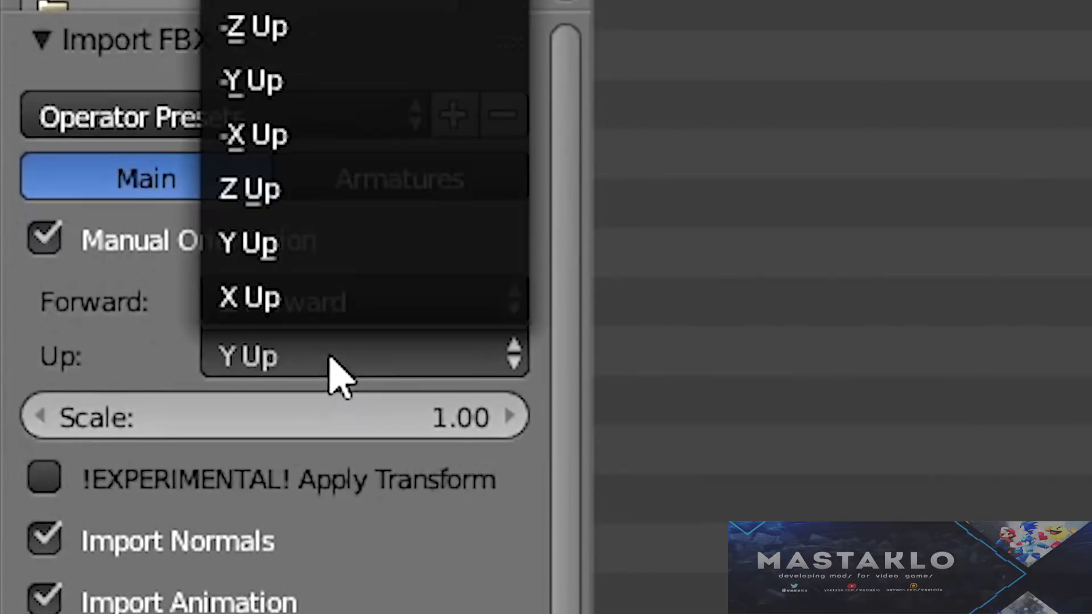
left_click(356, 80)
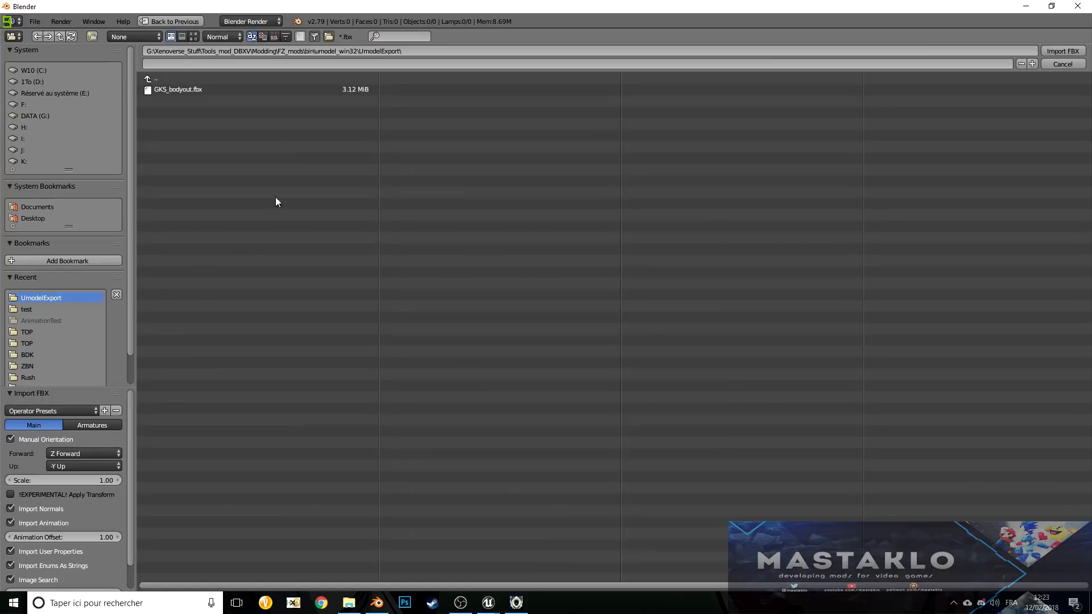
left_click(187, 91)
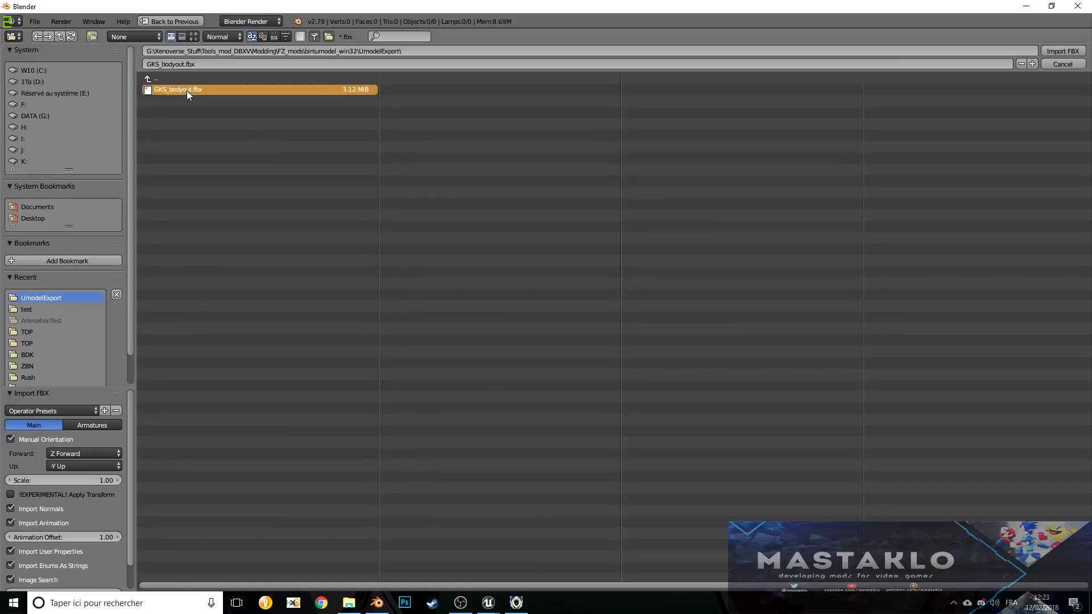
double_click(186, 91)
- Select the imported character's armature and hide it
scroll(503, 273, "up", 7)
middle_click_drag(503, 273, 584, 288)
scroll(594, 239, "up", 6)
right_click(603, 205)
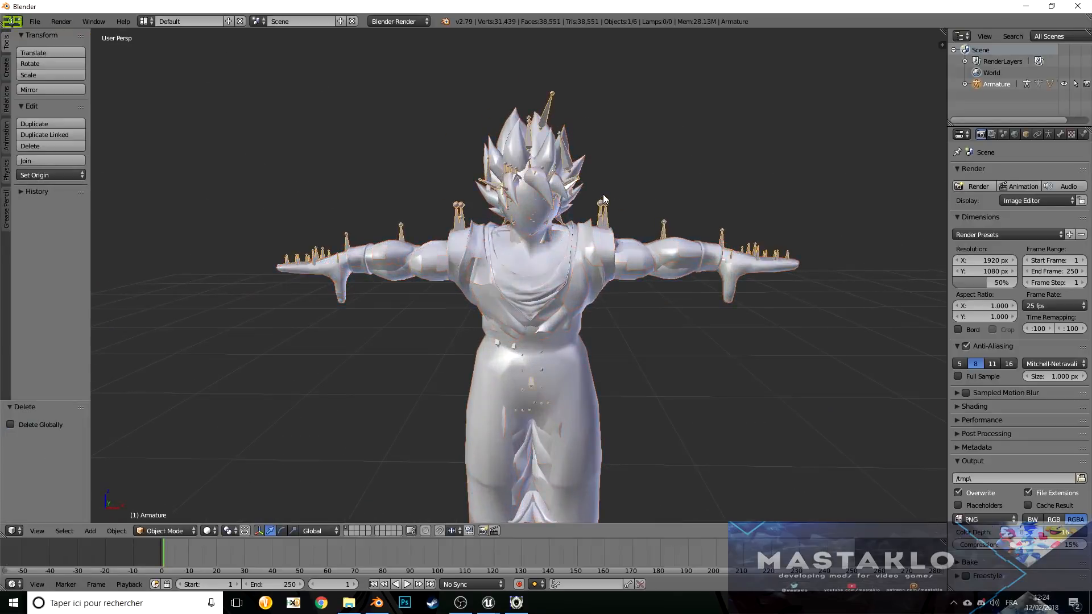
key("h")
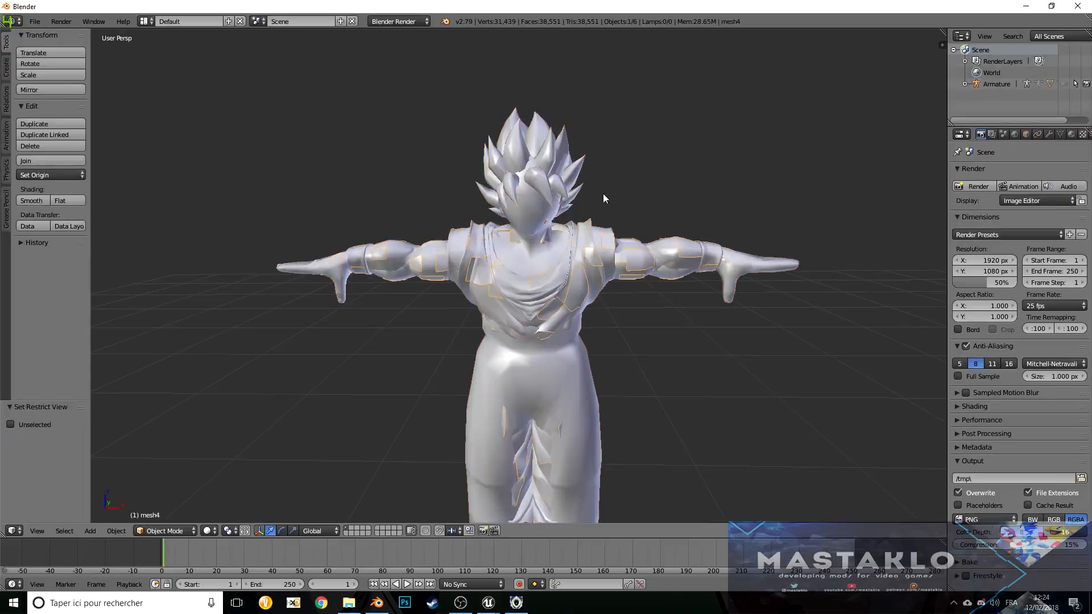
- Check the separate mesh parts of the character, and join all of them into one object
right_click_drag(537, 186, 624, 207)
right_click(576, 221)
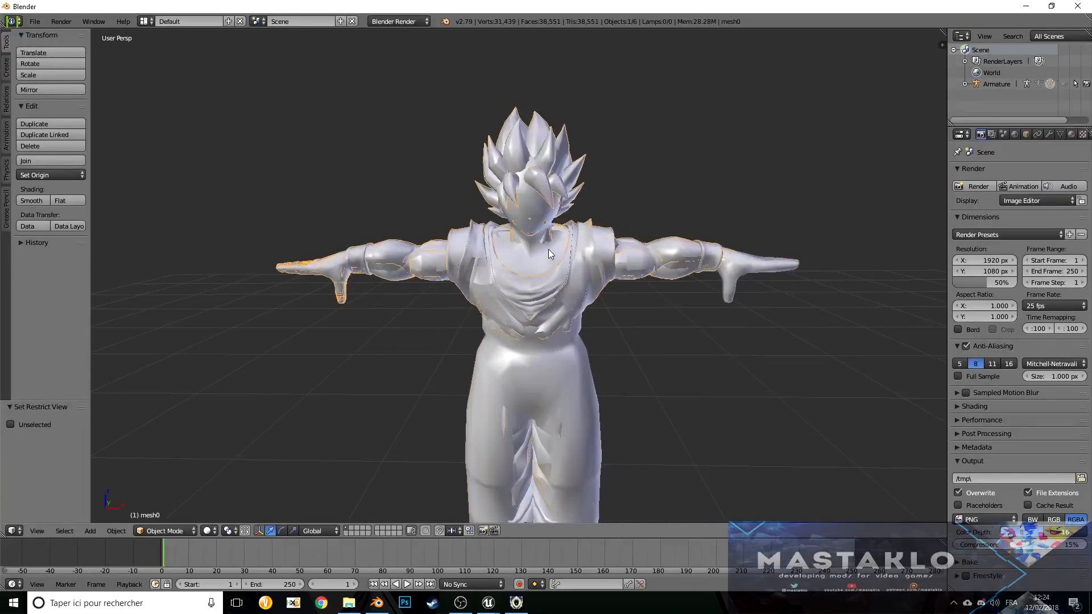
right_click_drag(548, 249, 636, 201)
right_click(636, 201)
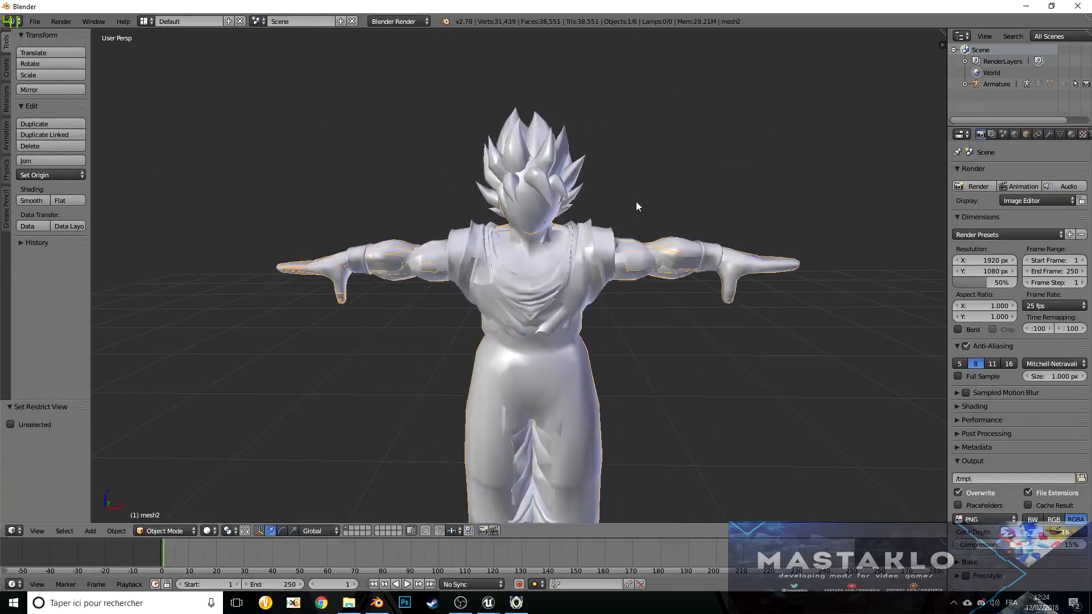
key("a")
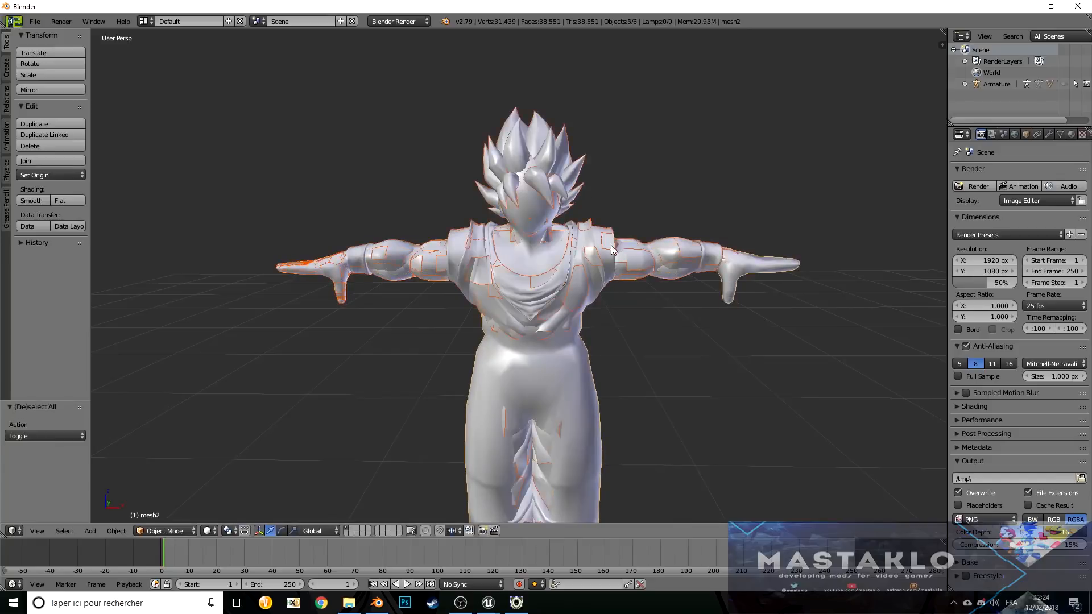
key("ctrl+j")
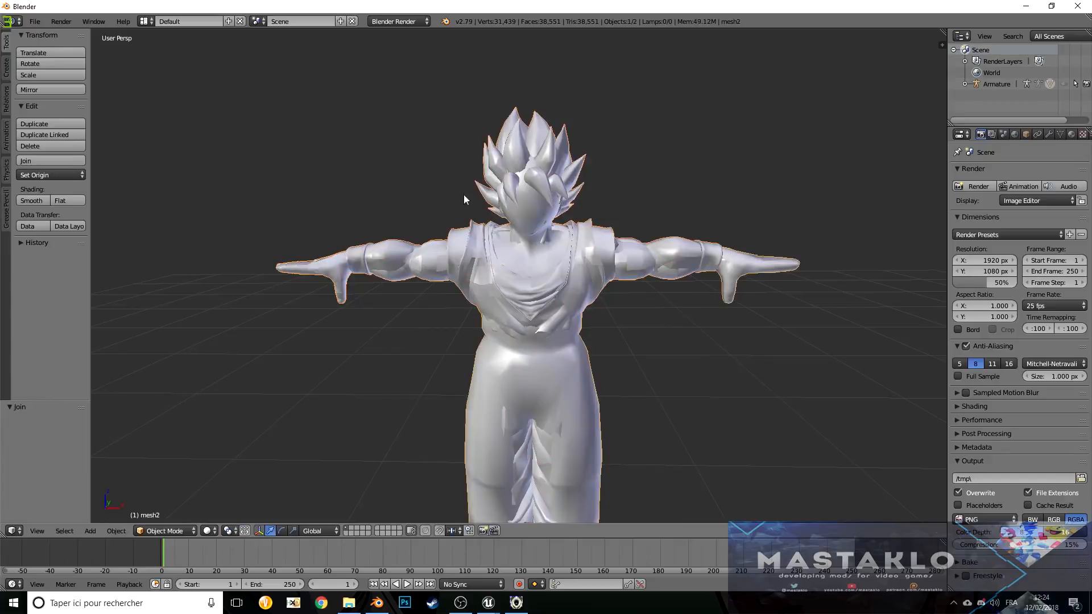
- Put the joined mesh in Edit Mode, try moving a hair vertex, and enable proportional editing
middle_click_drag(657, 167, 504, 346)
scroll(636, 212, "up", 2)
key("Tab")
right_click(496, 235)
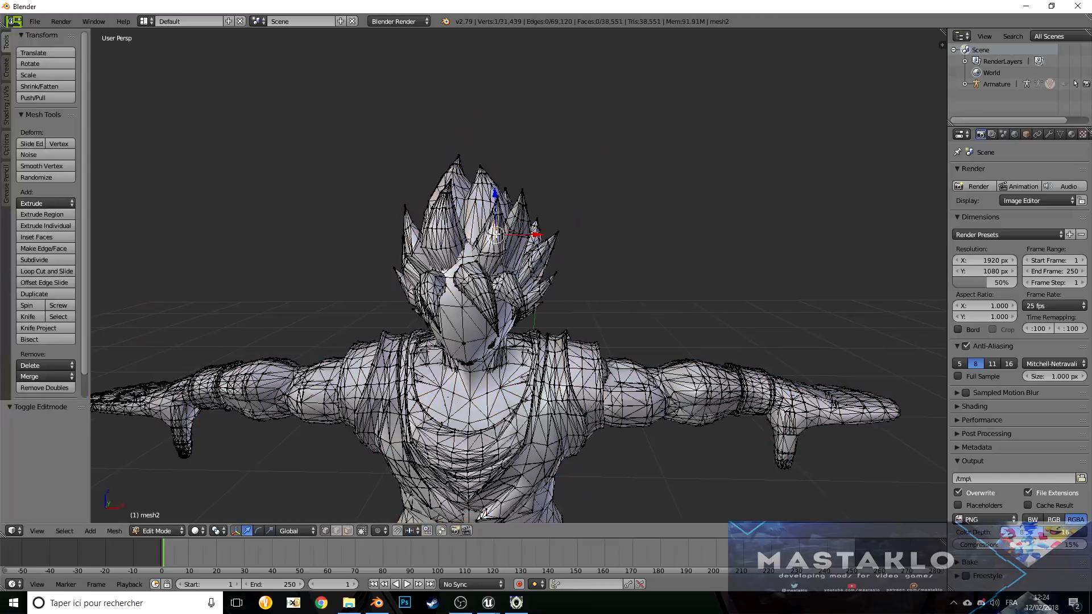
key("g")
scroll(498, 283, "up", 8)
right_click(500, 279)
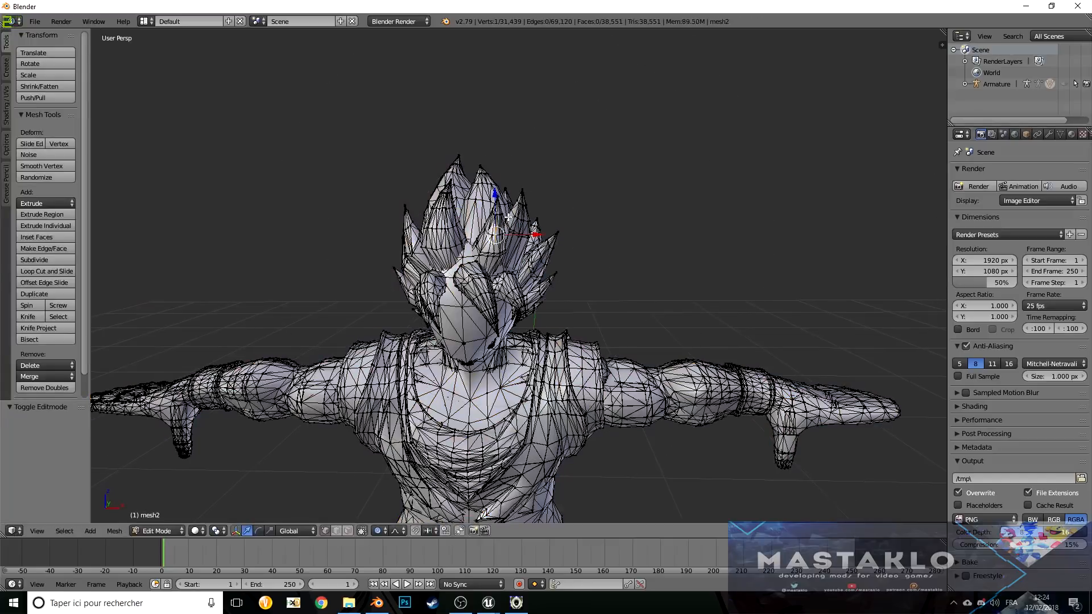
- Pull two hair spikes up and outward with smooth proportional editing at a size of about 0.12, and return to Object Mode
right_click(499, 198)
key("g")
left_click(545, 171)
right_click(445, 192)
key("g")
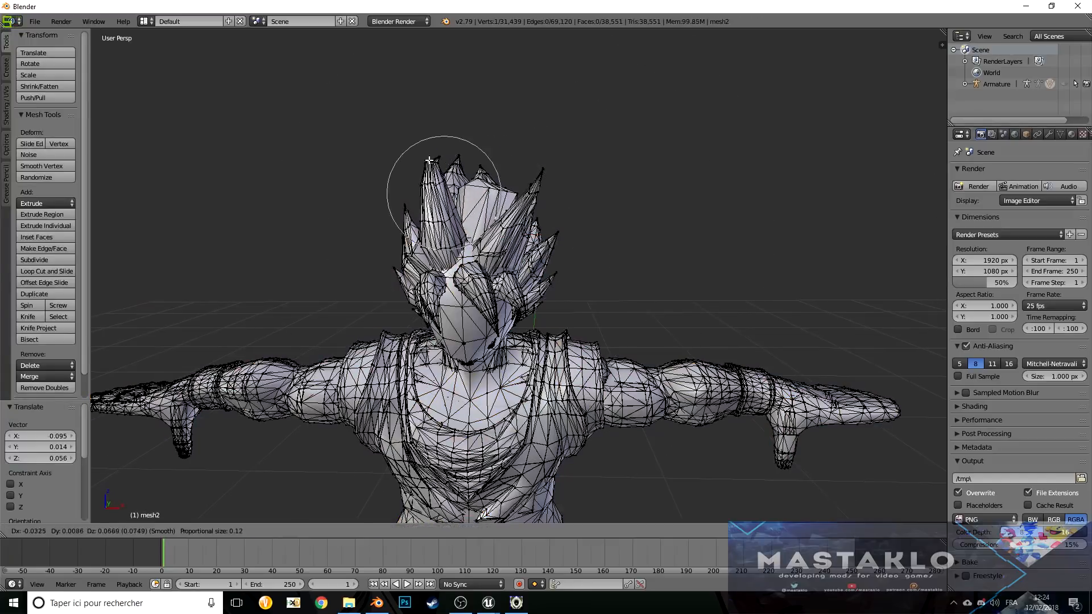
left_click(418, 139)
middle_click_drag(578, 268, 593, 268)
key("Tab")
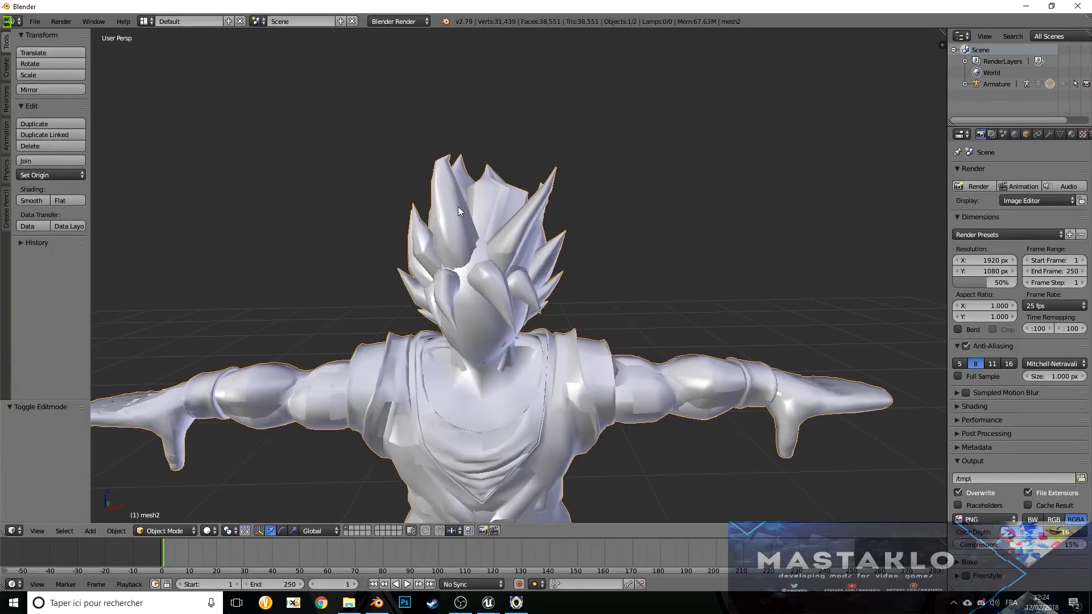
- Start an FBX export of the edited character and choose the recent UmodelExport folder as the destination
left_click(34, 23)
mouse_move(100, 253)
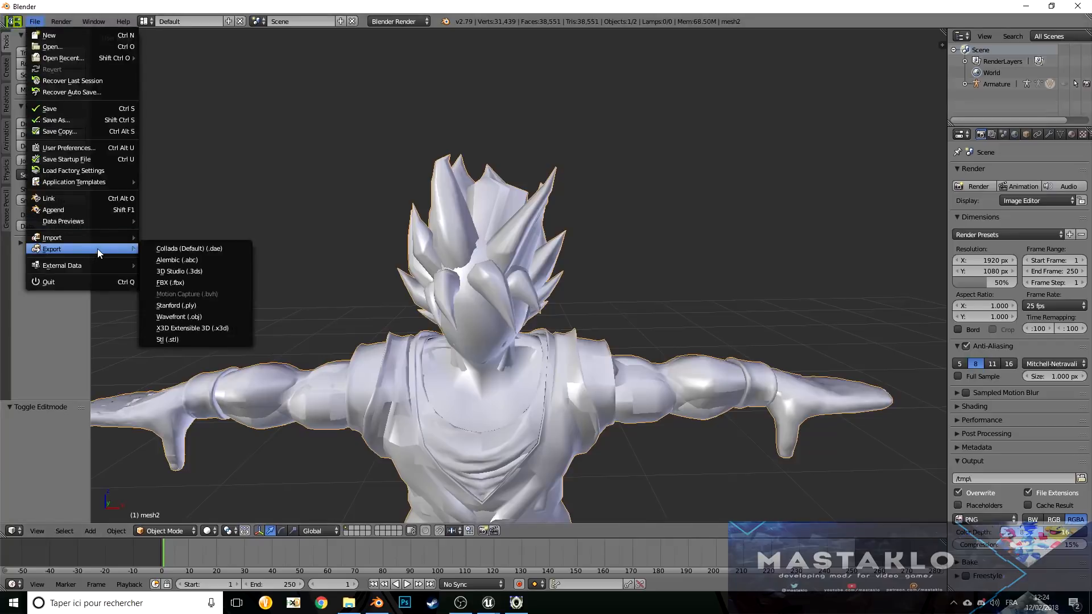
left_click(174, 283)
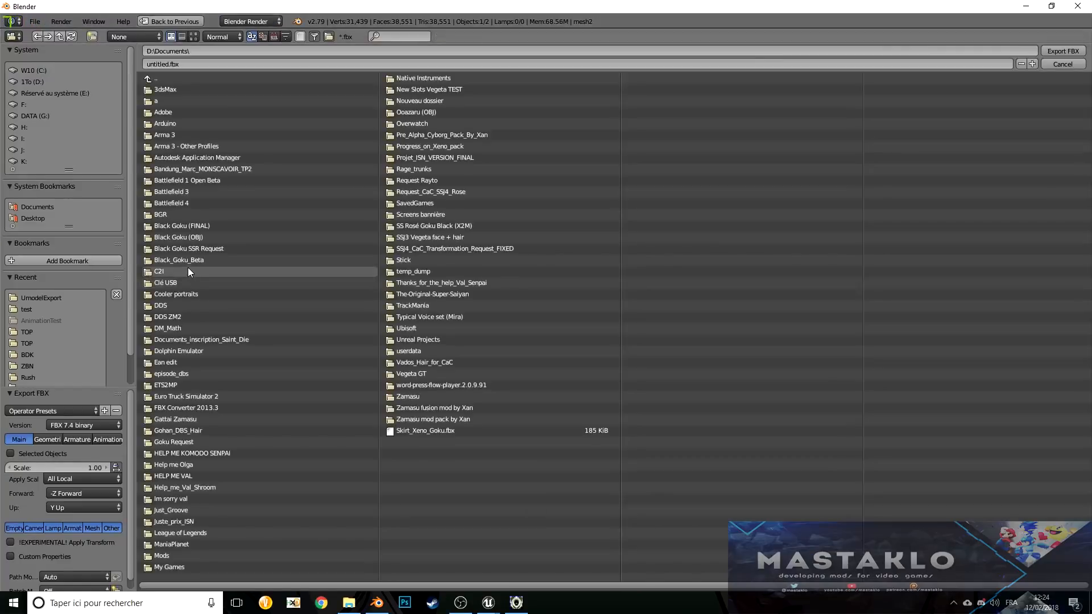
left_click(50, 298)
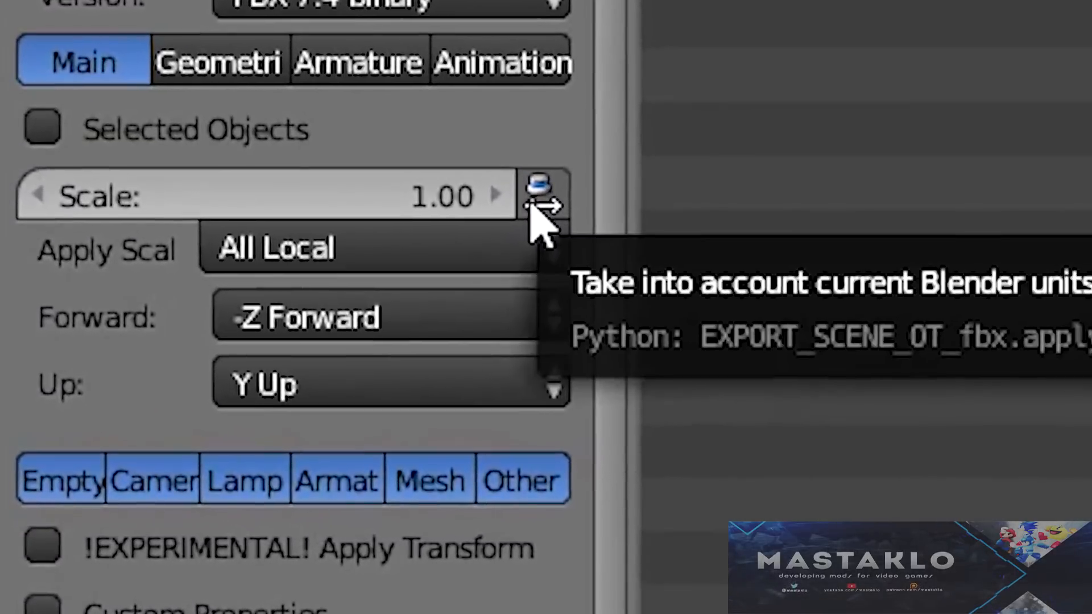
- Set the FBX export's geometry smoothing to Face and disable Add Leaf Bones for the armature
left_click(222, 69)
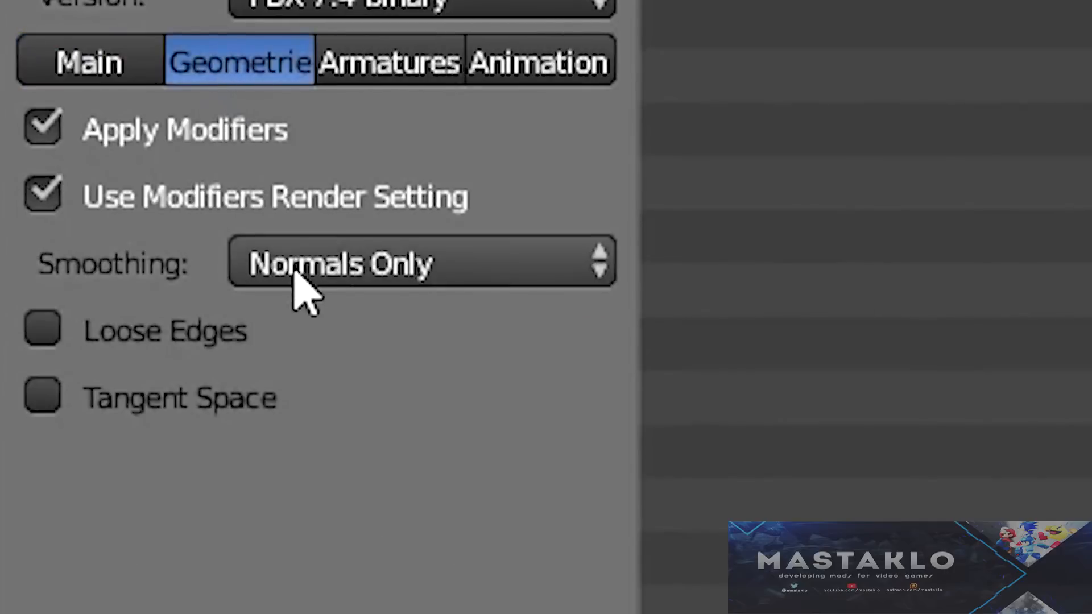
left_click(410, 269)
left_click(318, 133)
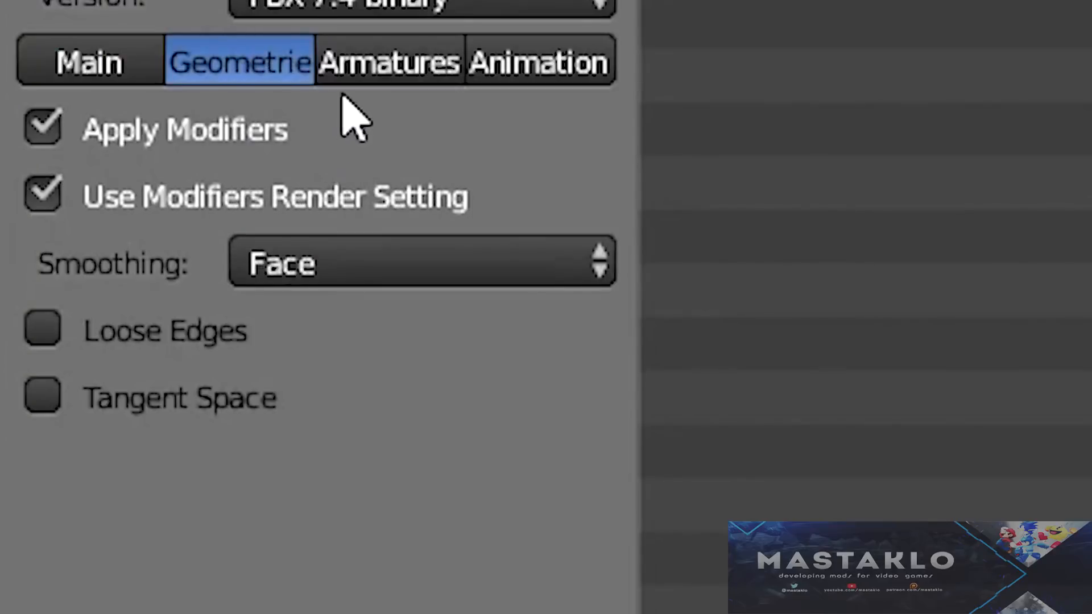
left_click(360, 87)
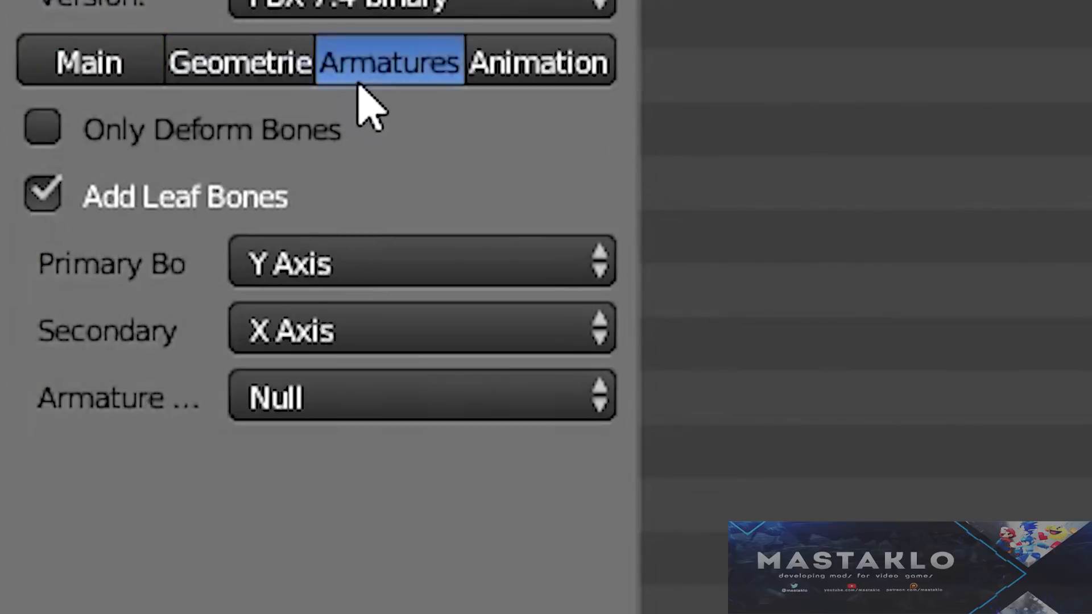
left_click(162, 197)
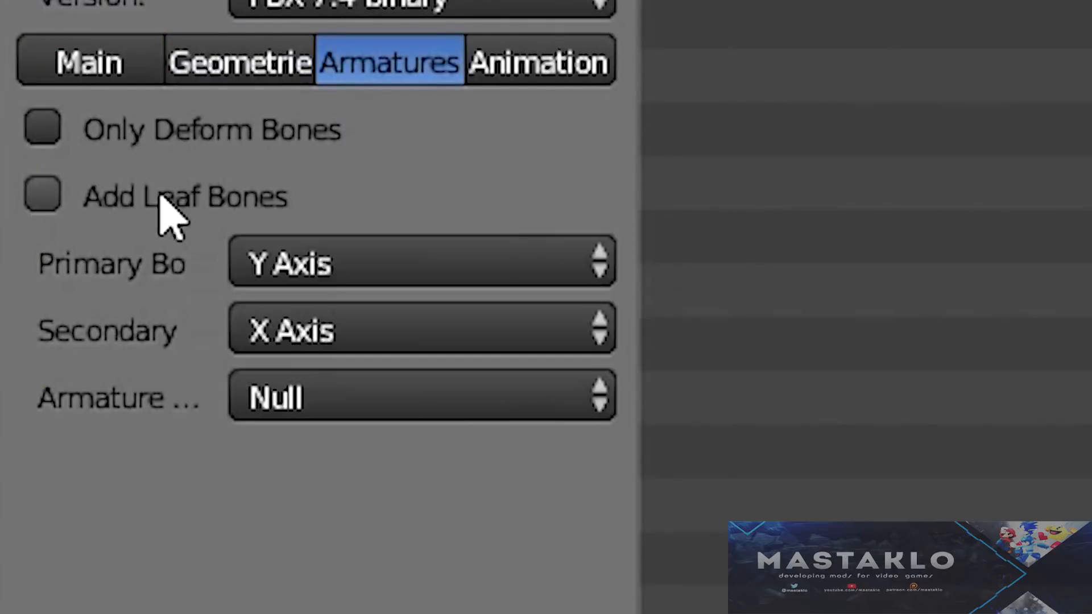
left_click(97, 61)
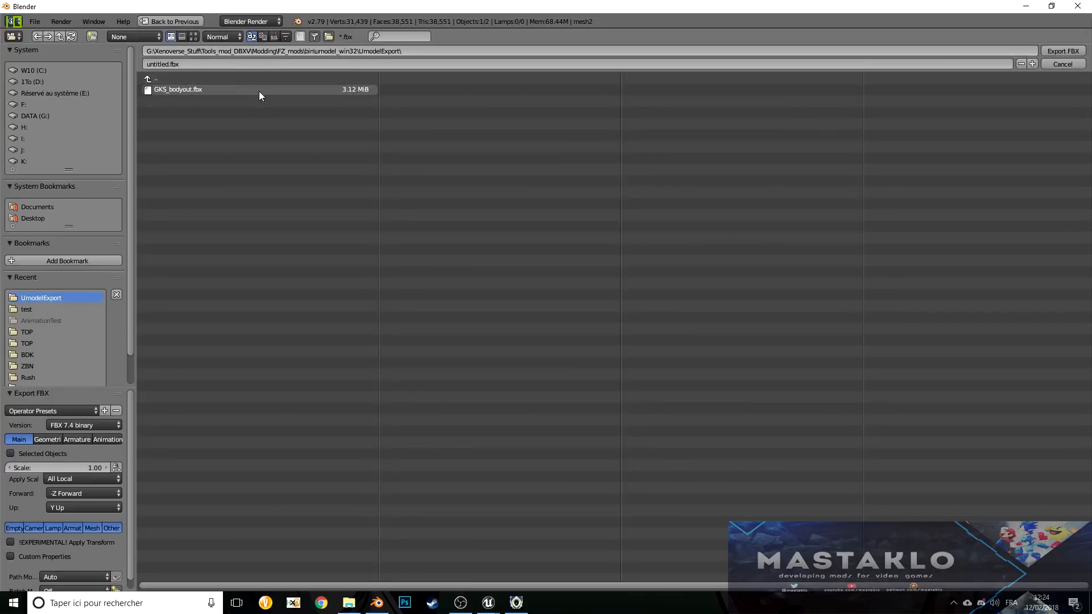
- Name the export file GKS_body.fbx and export it
double_click(153, 64)
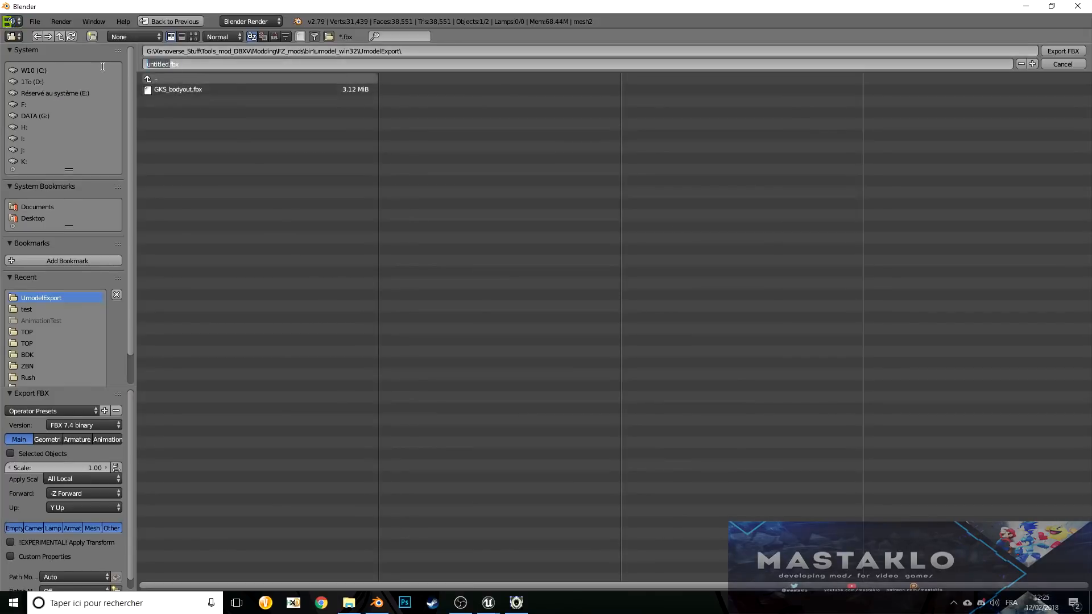
type("GKS_body")
key("Return")
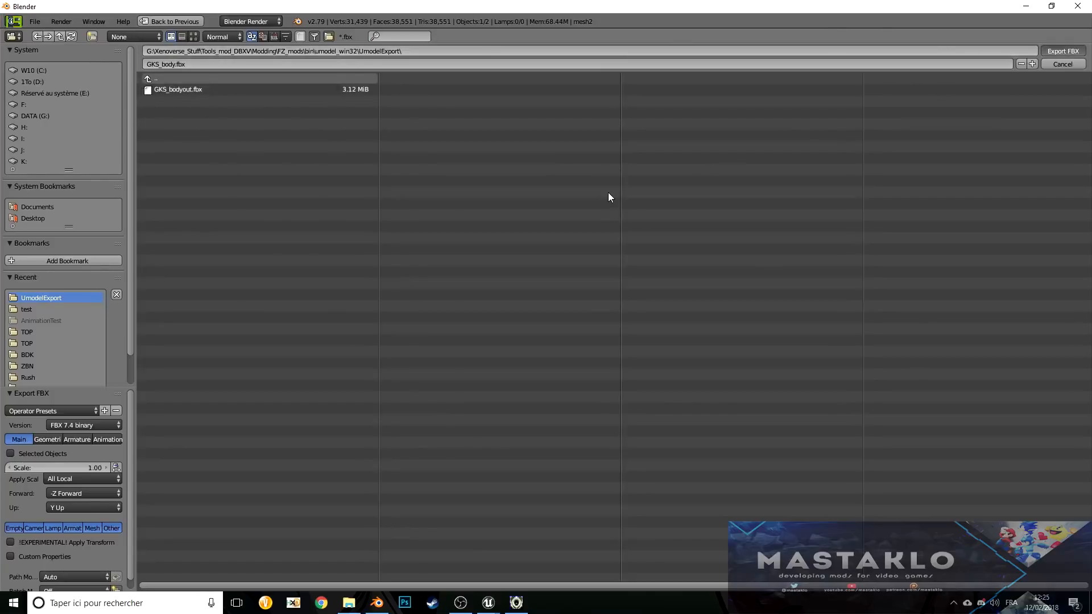
key("Return")
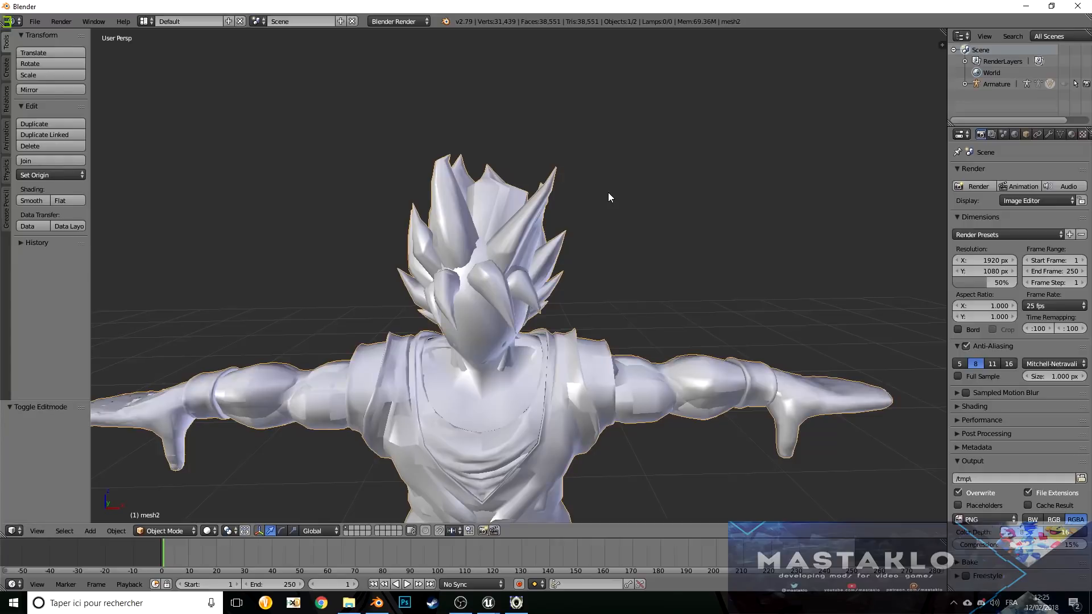